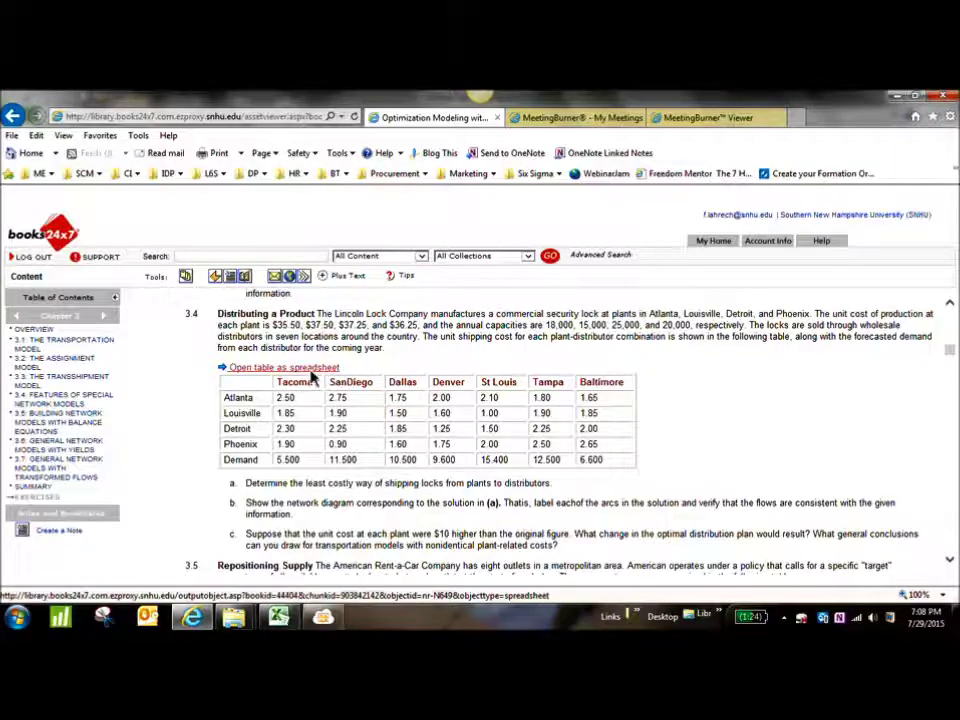
# Open the problem 3.4 table as a spreadsheet and delete its footer note in row 11 and the title rows 1 and 2.
pyautogui.click(312, 370)
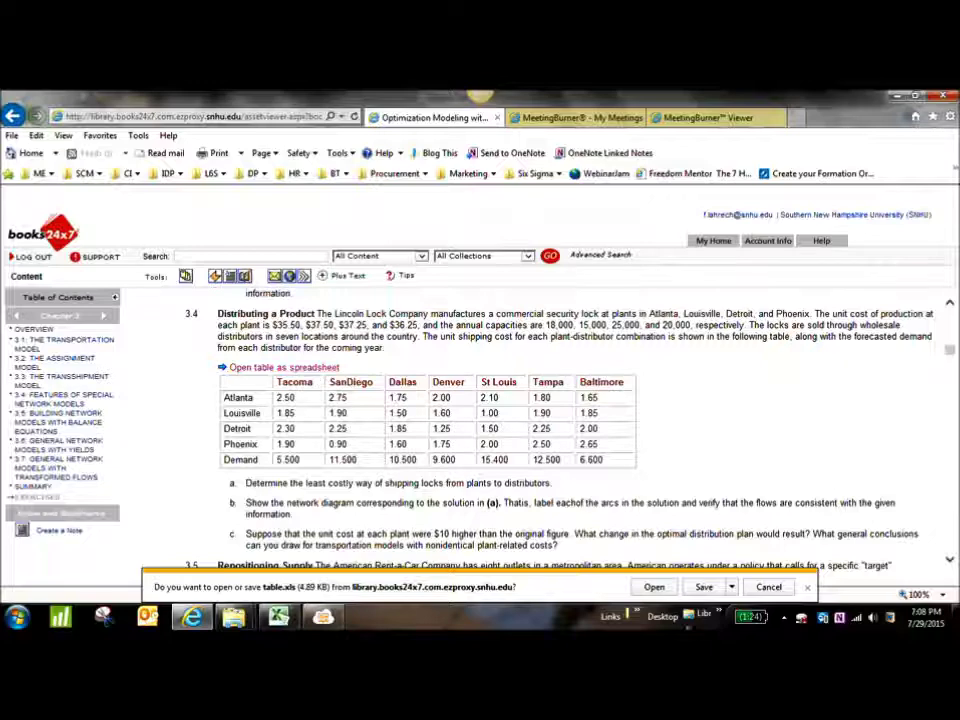
pyautogui.click(654, 588)
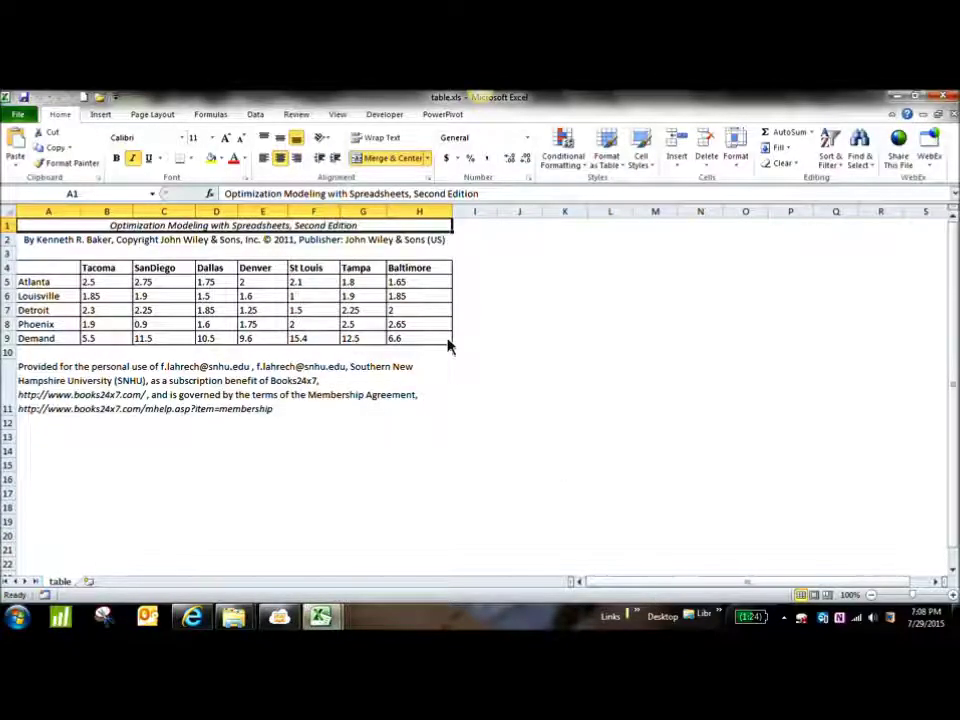
pyautogui.click(13, 380)
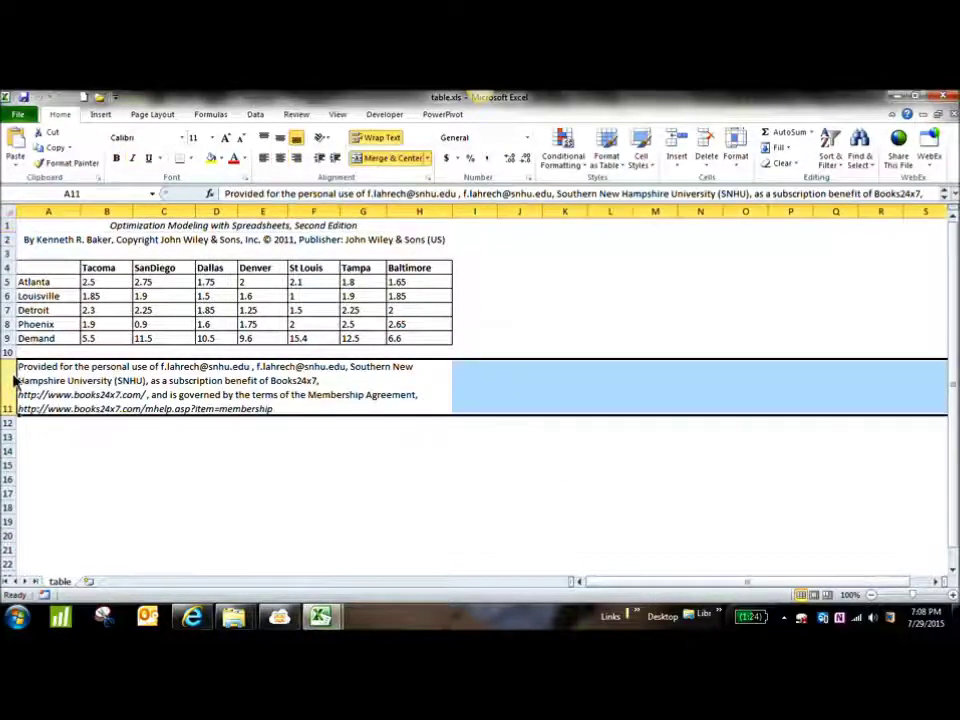
pyautogui.rightClick(14, 380)
pyautogui.click(76, 484)
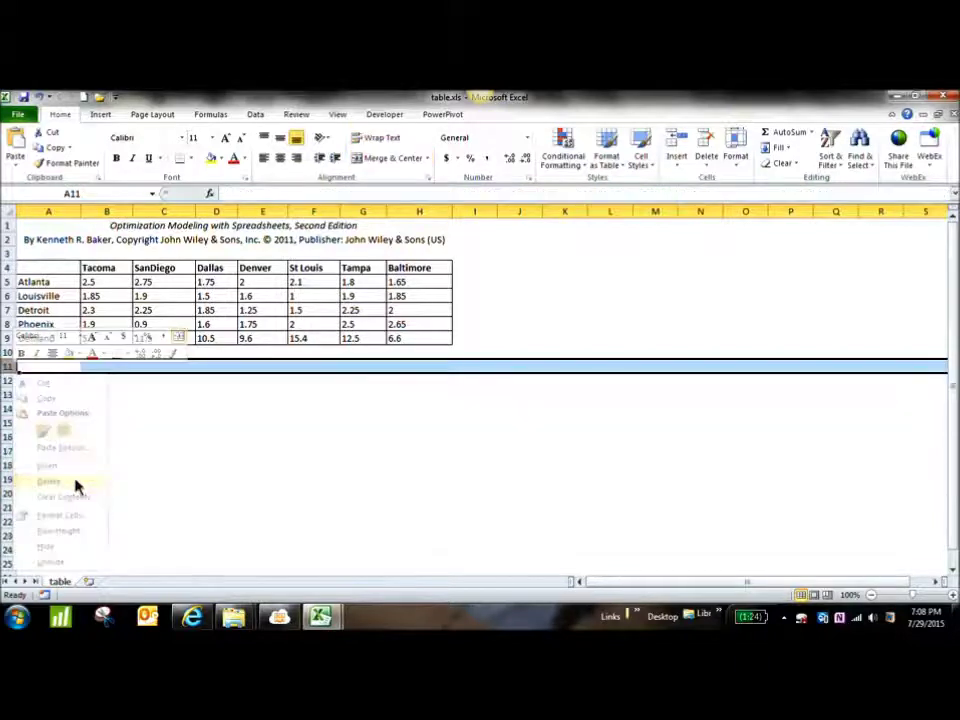
pyautogui.moveTo(8, 226); pyautogui.dragTo(8, 241)
pyautogui.rightClick(8, 241)
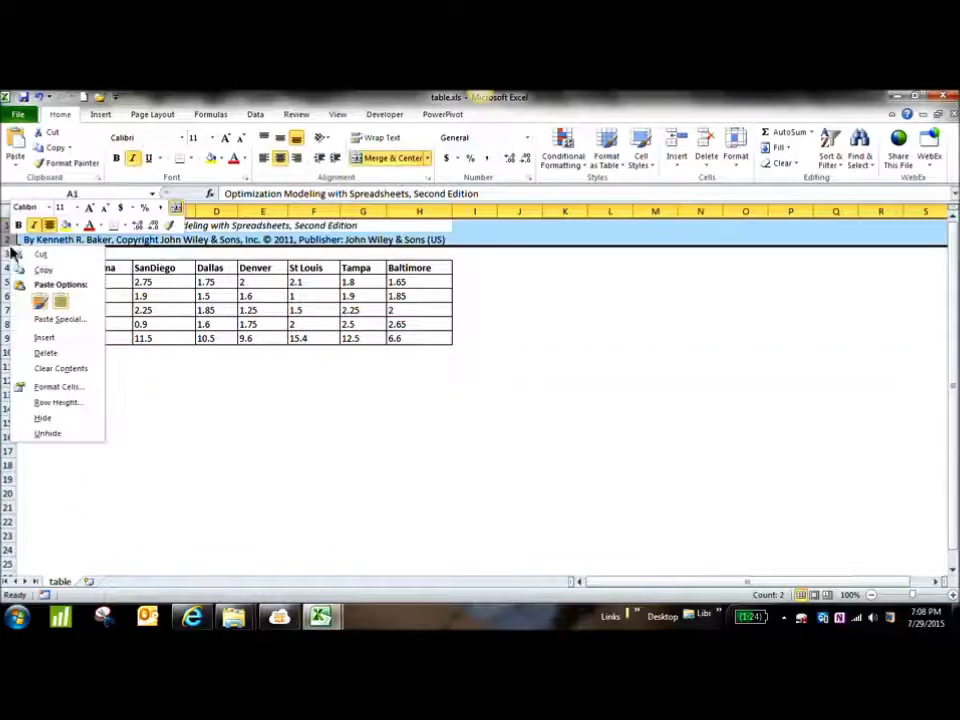
pyautogui.click(48, 352)
# Copy the shipping cost and demand table in A2:H7 to the area starting at A10.
pyautogui.moveTo(58, 242); pyautogui.dragTo(431, 313)
pyautogui.hotkey('ctrl', 'c')
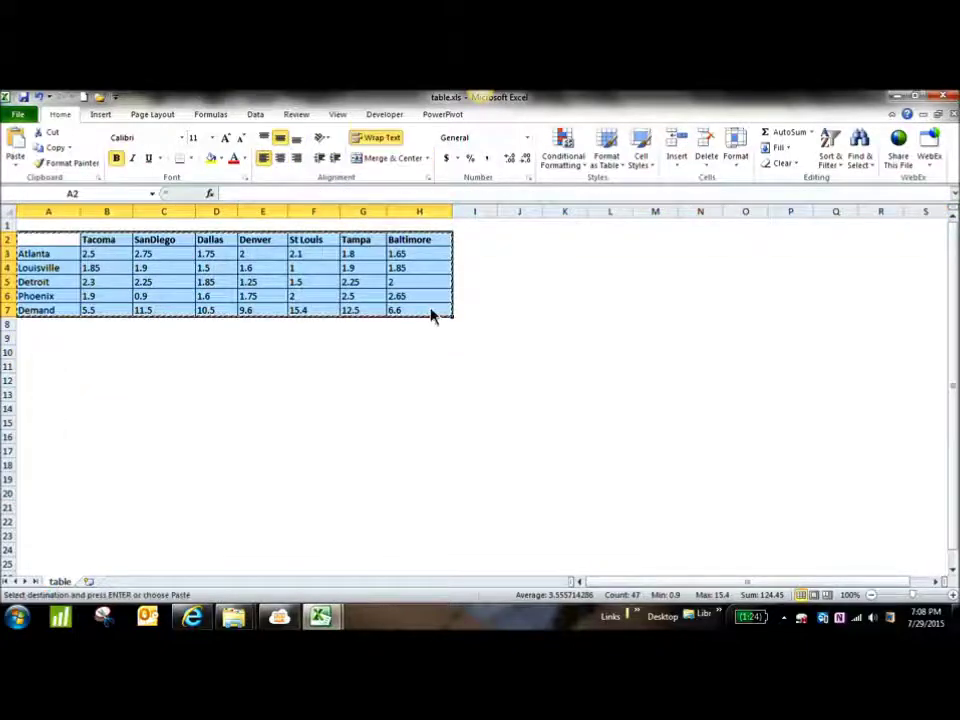
pyautogui.click(76, 356)
pyautogui.press('Return')
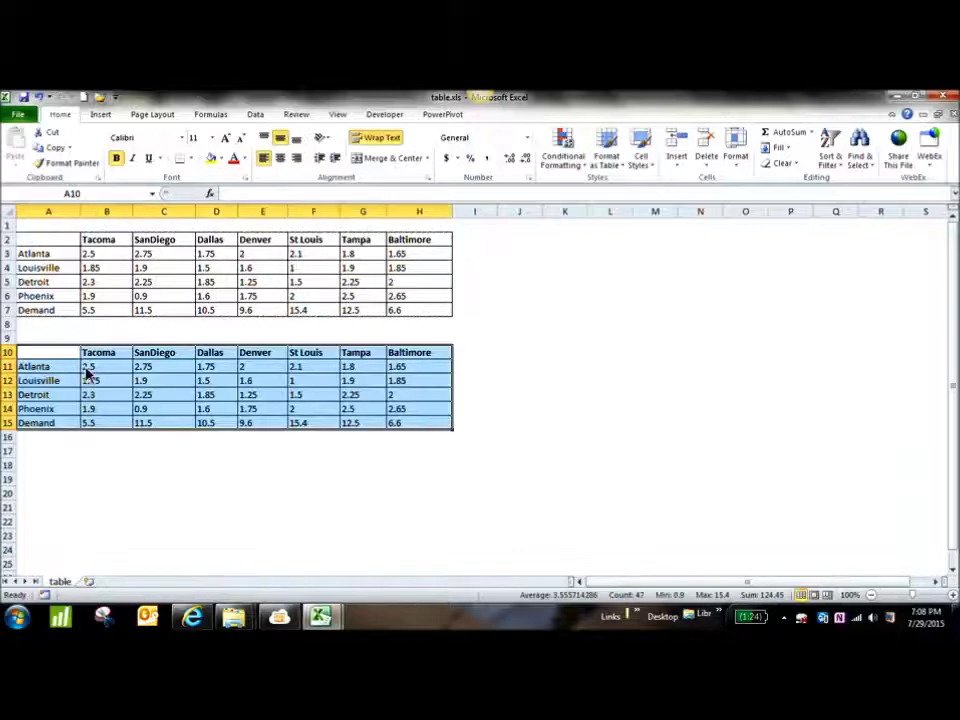
# Add the bold heading "Calculation" in A9 above the copied table.
pyautogui.click(56, 340)
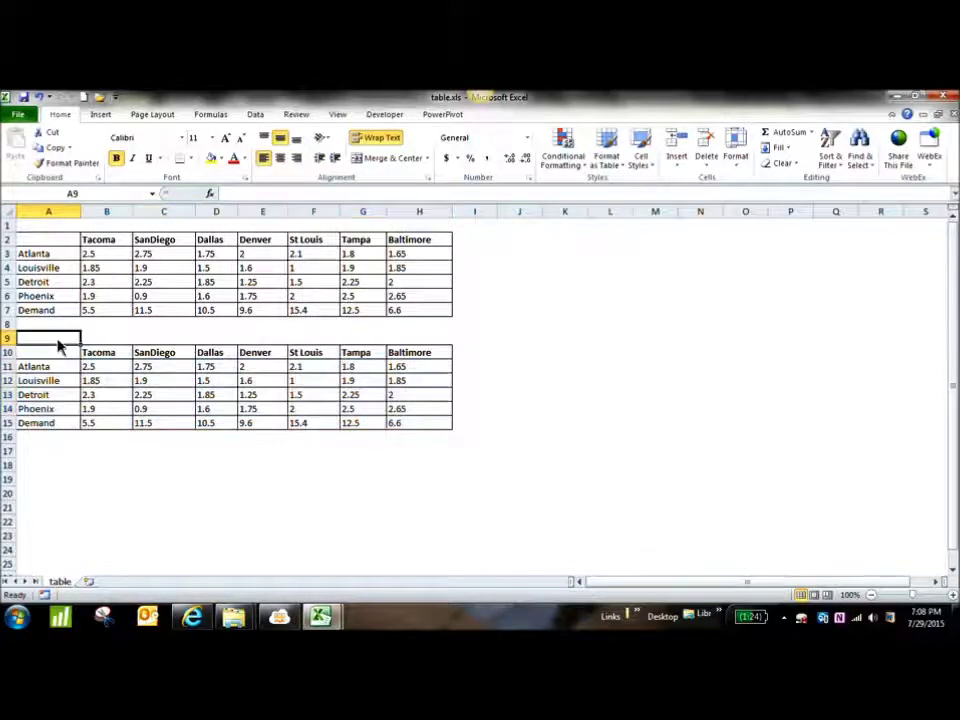
pyautogui.write('Calculation')
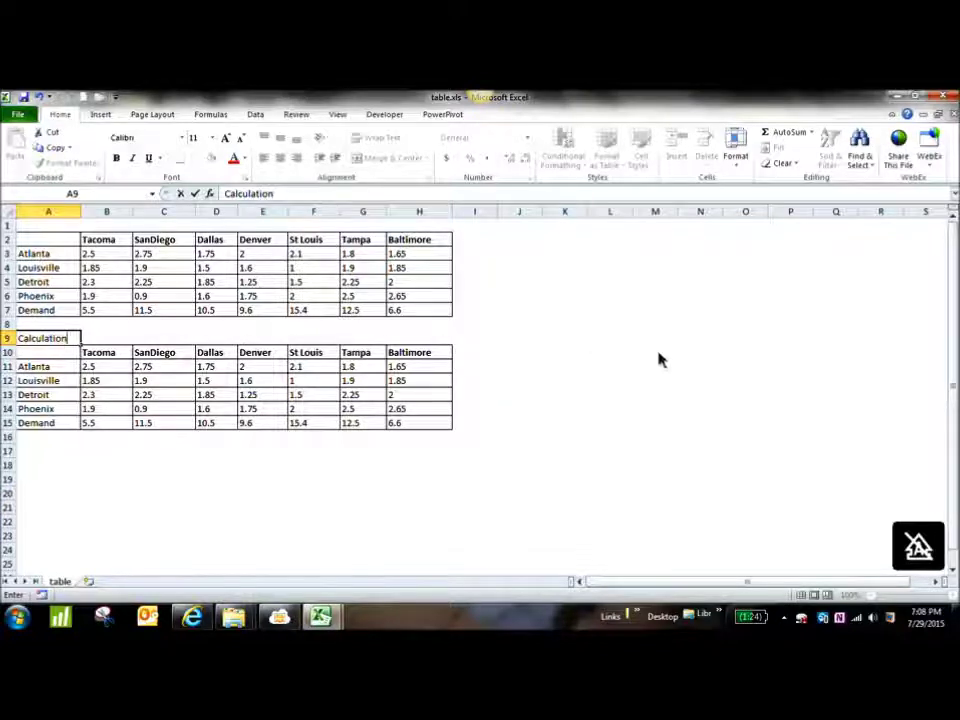
pyautogui.click(648, 355)
pyautogui.click(57, 342)
pyautogui.hotkey('ctrl', 'b')
pyautogui.click(520, 386)
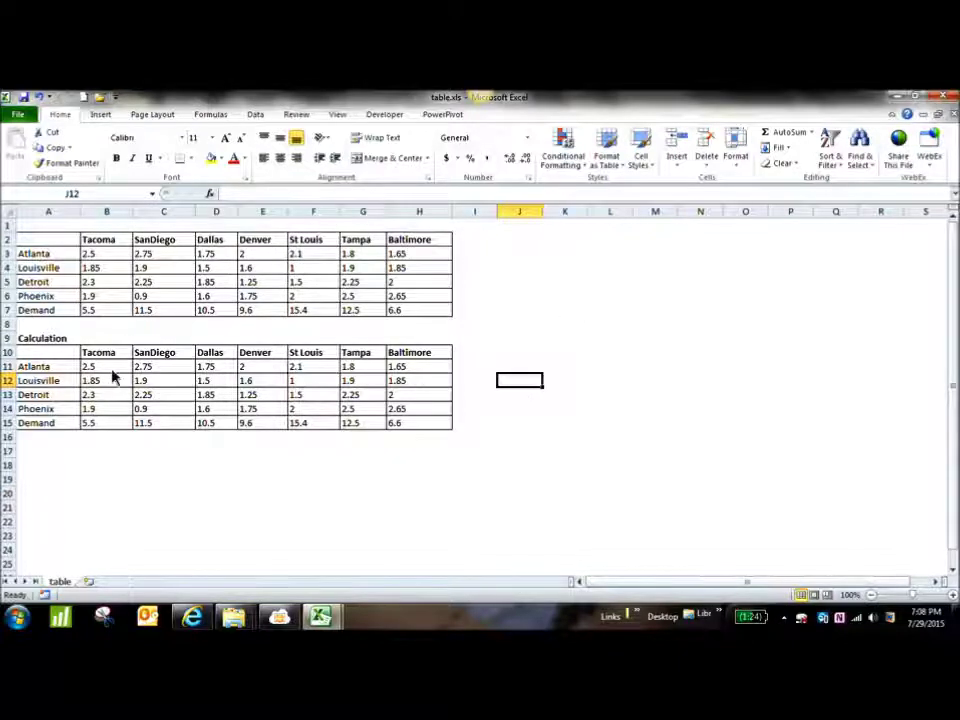
# Enter the first two plant unit costs from the textbook problem, 35.5 in J2 and 37.5 in J3.
pyautogui.hotkey('ctrl', 'Tab')
pyautogui.hotkey('ctrl', 'Tab')
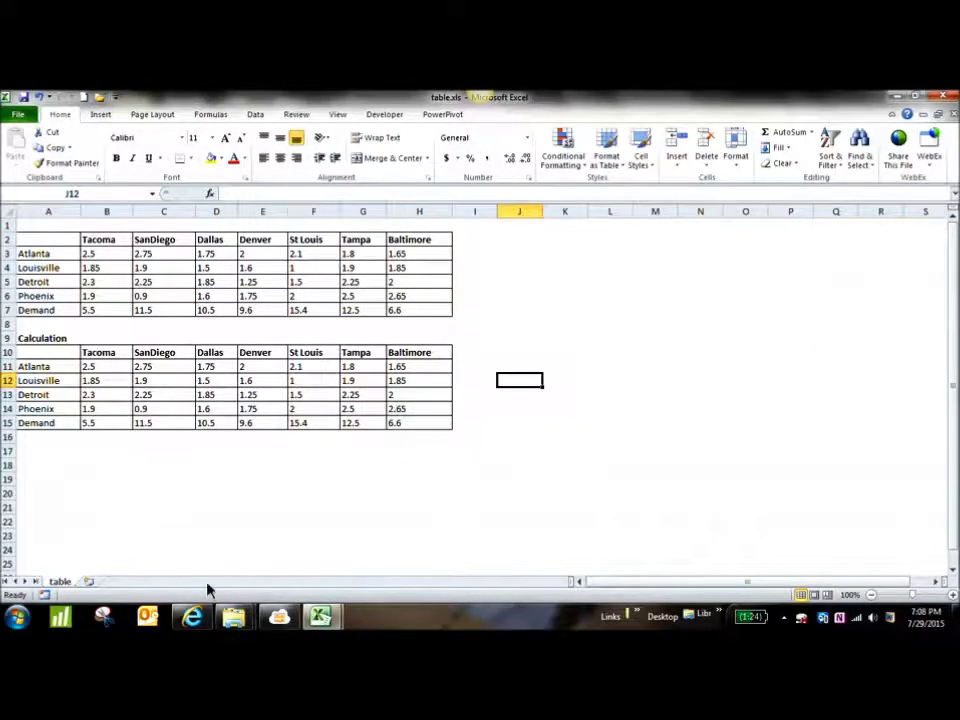
pyautogui.click(192, 617)
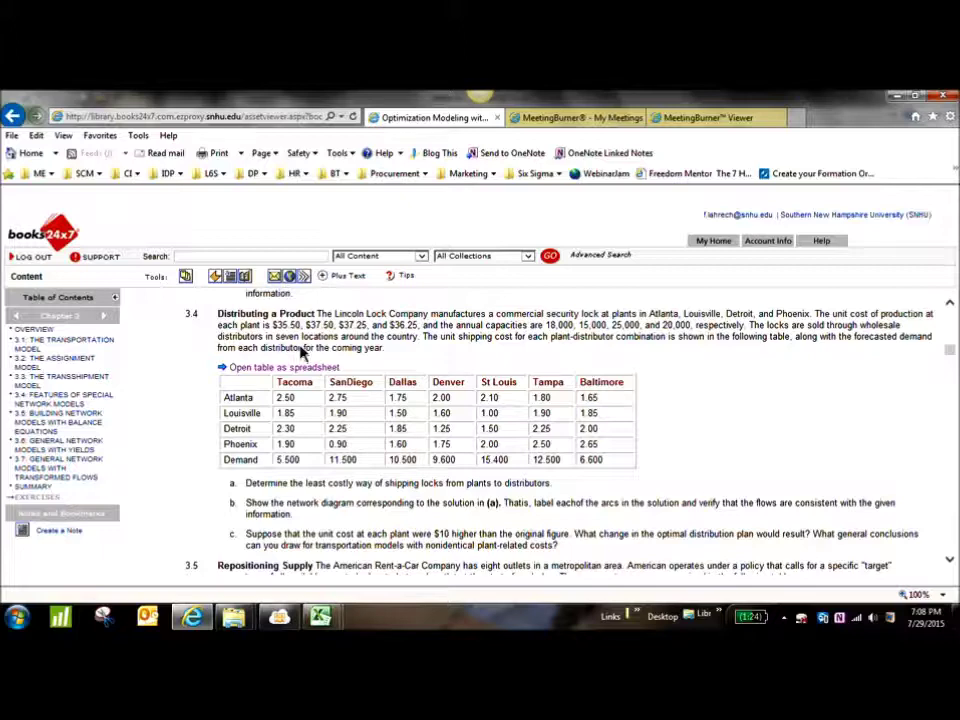
pyautogui.hotkey('alt', 'Tab')
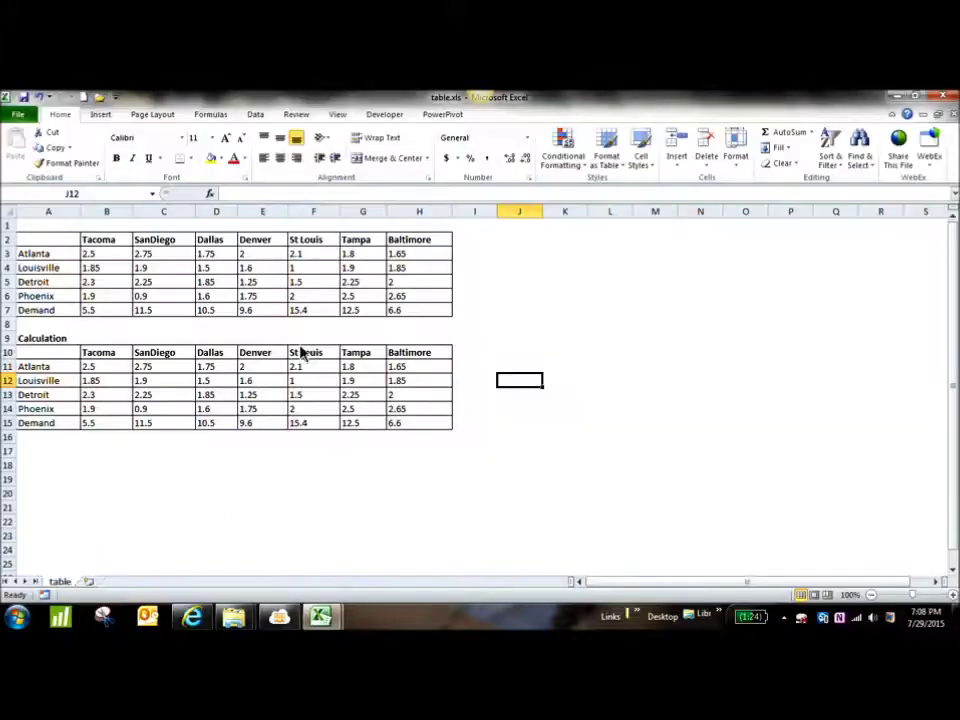
pyautogui.click(537, 243)
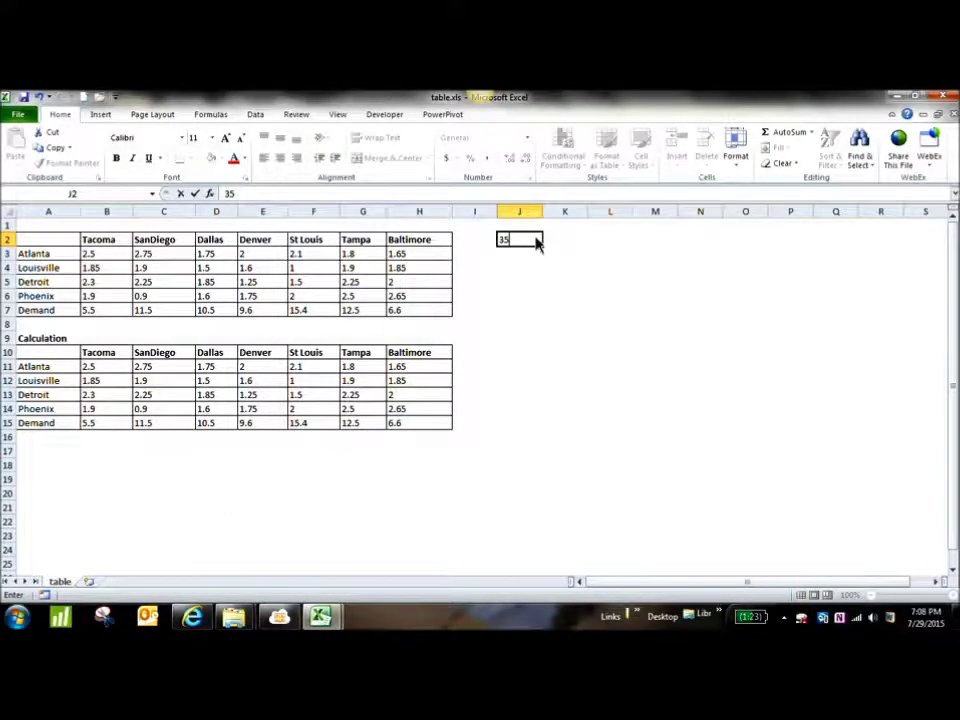
pyautogui.hotkey('alt', 'Tab')
pyautogui.hotkey('alt', 'Tab')
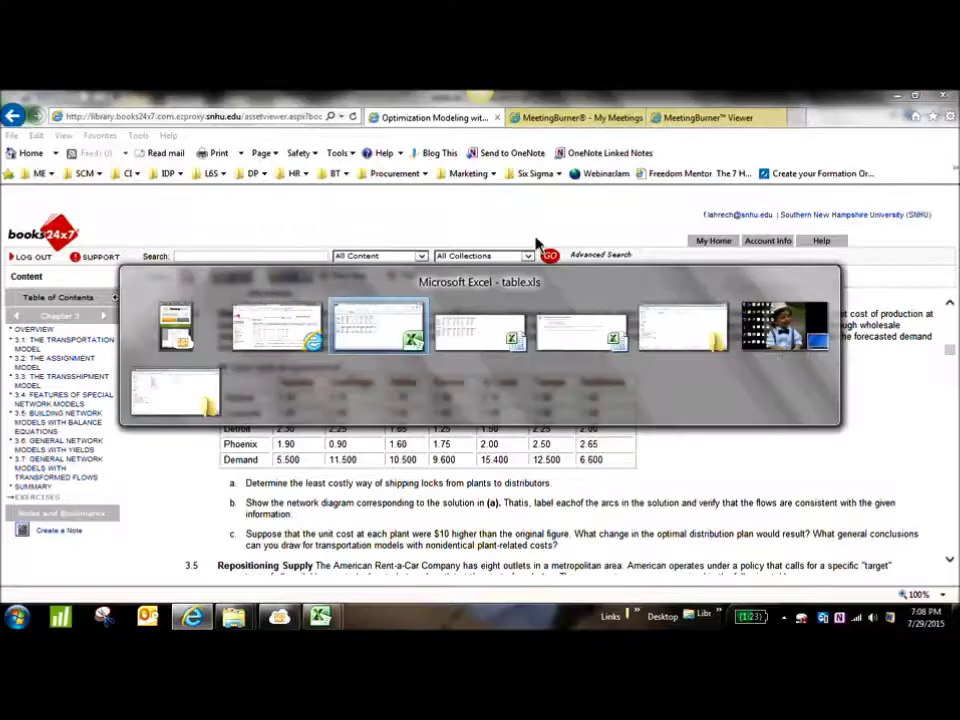
pyautogui.write('35.5')
pyautogui.press('Return')
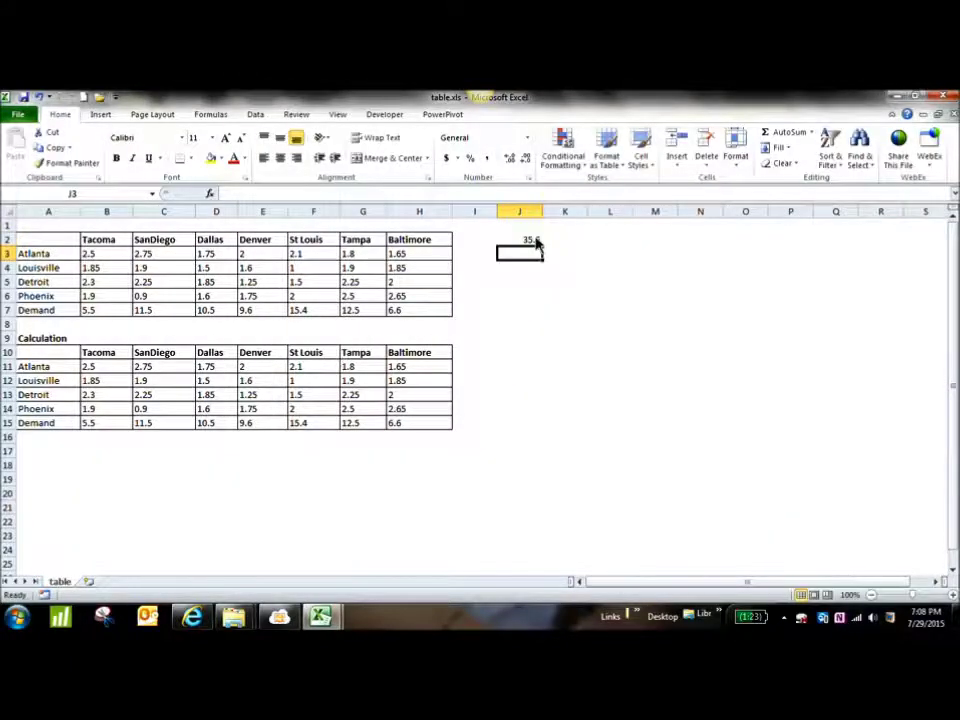
pyautogui.hotkey('alt', 'Tab')
pyautogui.hotkey('alt', 'Tab')
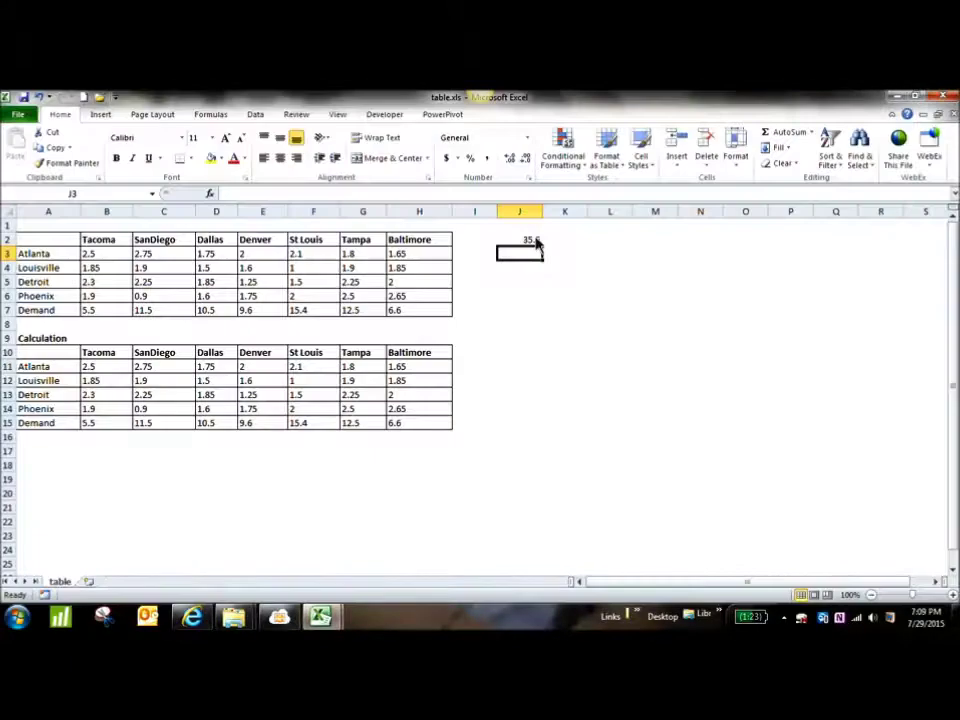
pyautogui.write('37.5')
pyautogui.press('Return')
# Enter the remaining plant unit costs from the textbook problem, 37.25 in J4 and 36.25 in J5.
pyautogui.hotkey('alt', 'Tab')
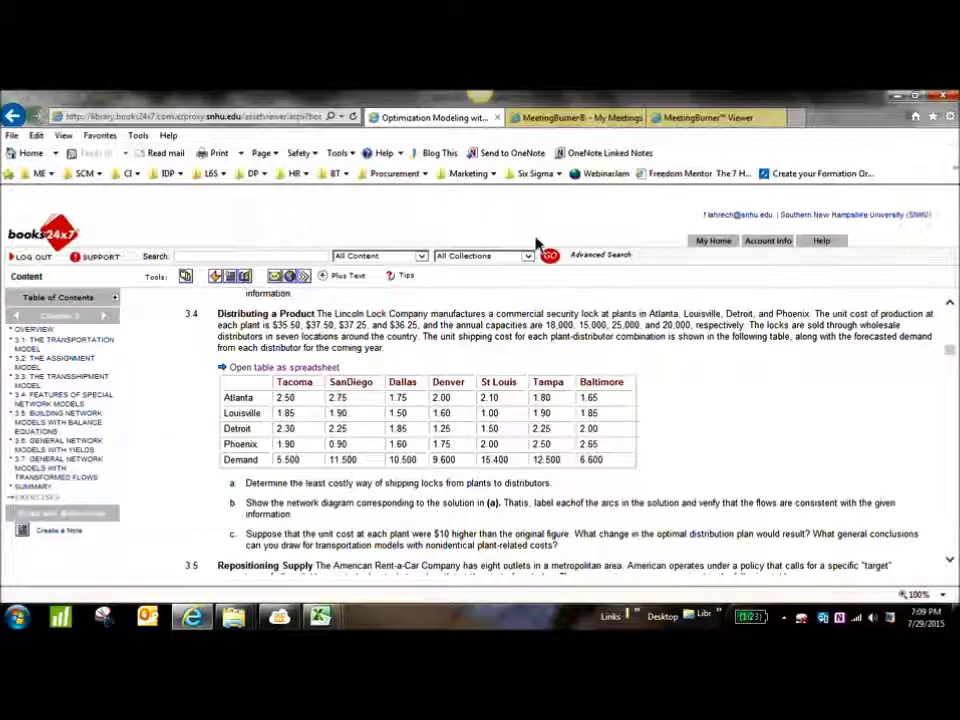
pyautogui.hotkey('alt', 'Tab')
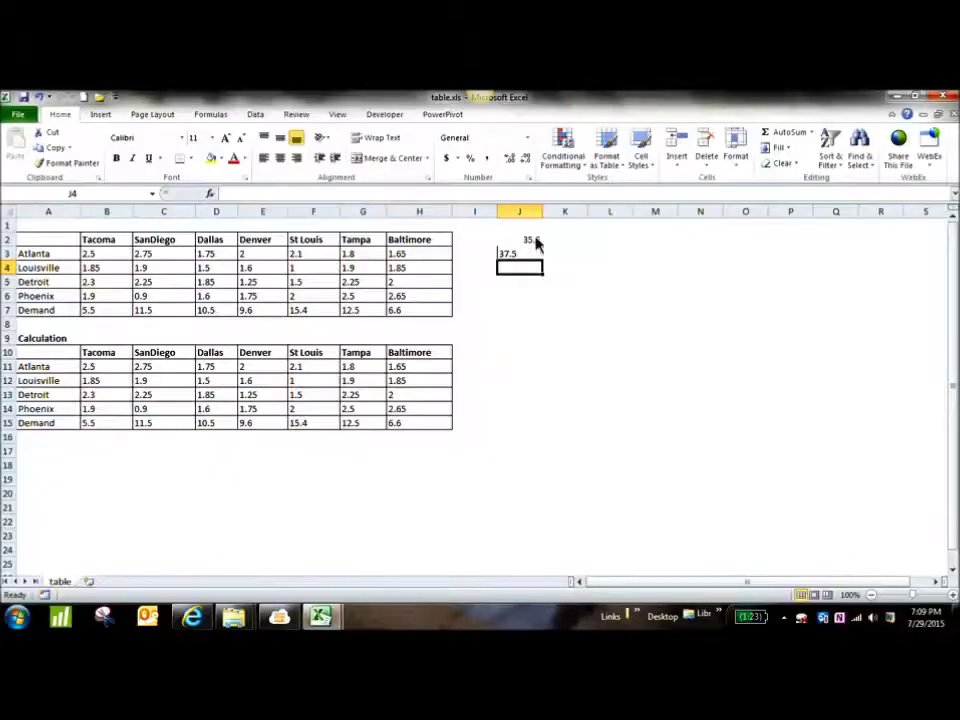
pyautogui.write('37.25')
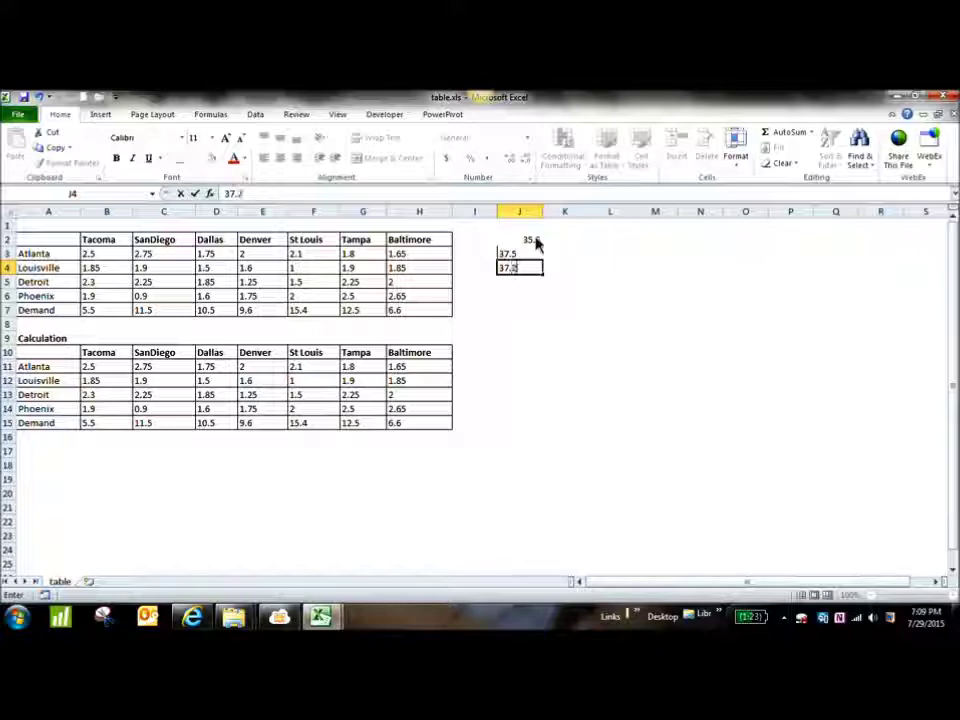
pyautogui.press('Return')
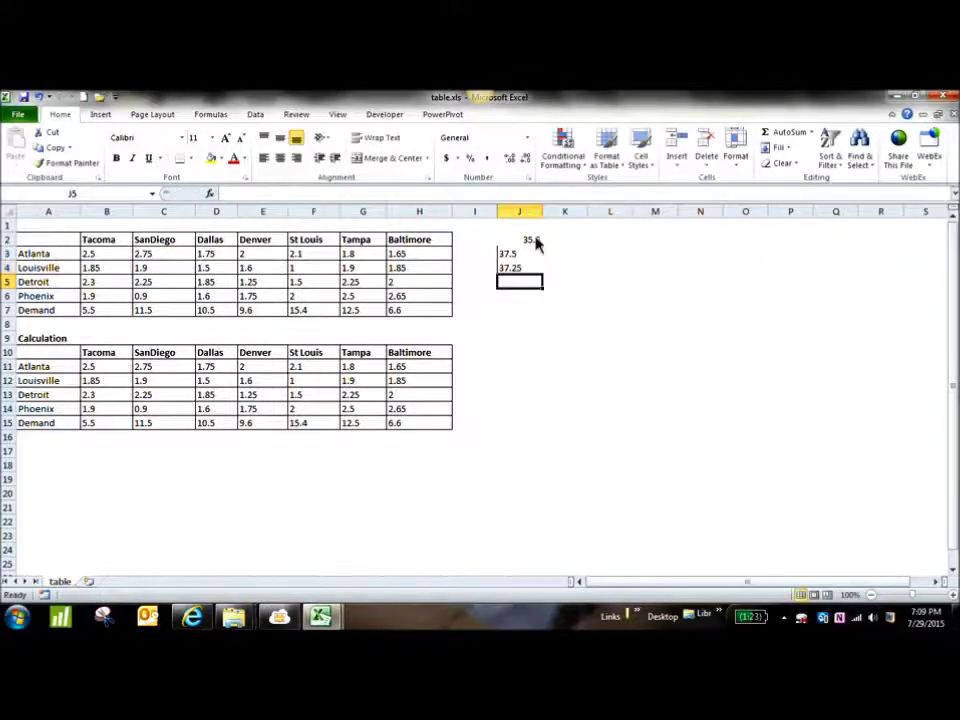
pyautogui.hotkey('alt', 'Tab')
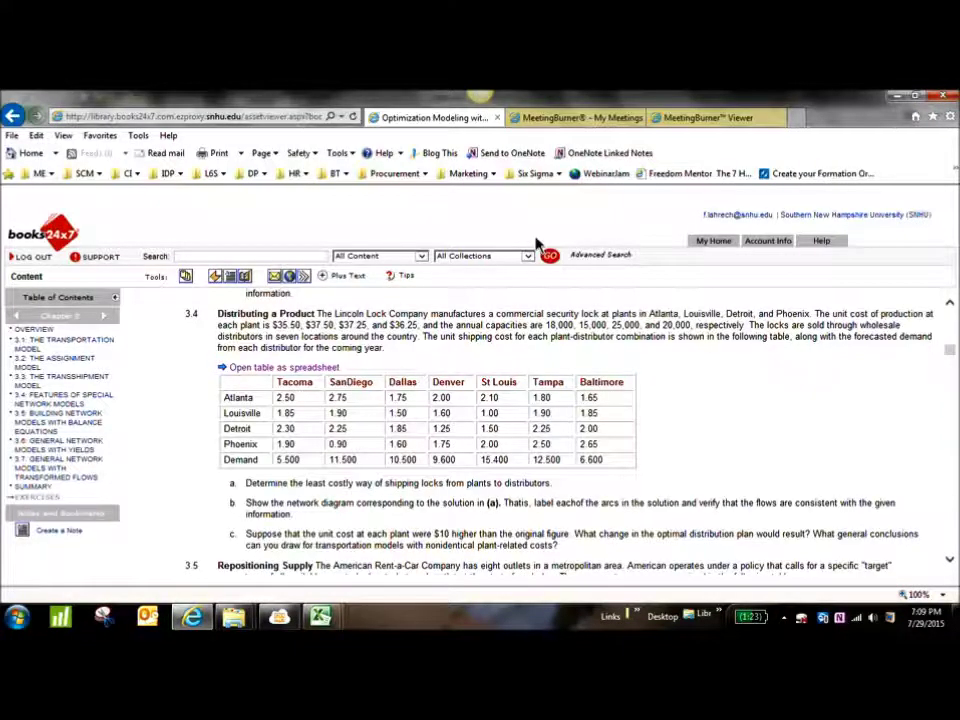
pyautogui.hotkey('alt', 'Tab')
pyautogui.write('3')
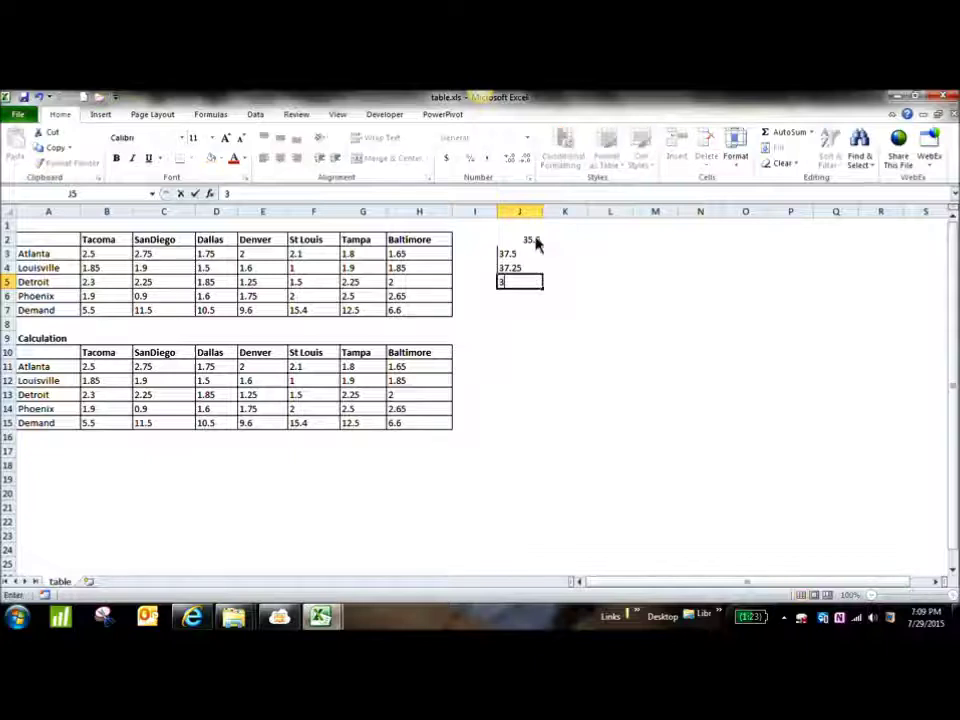
pyautogui.write('6')
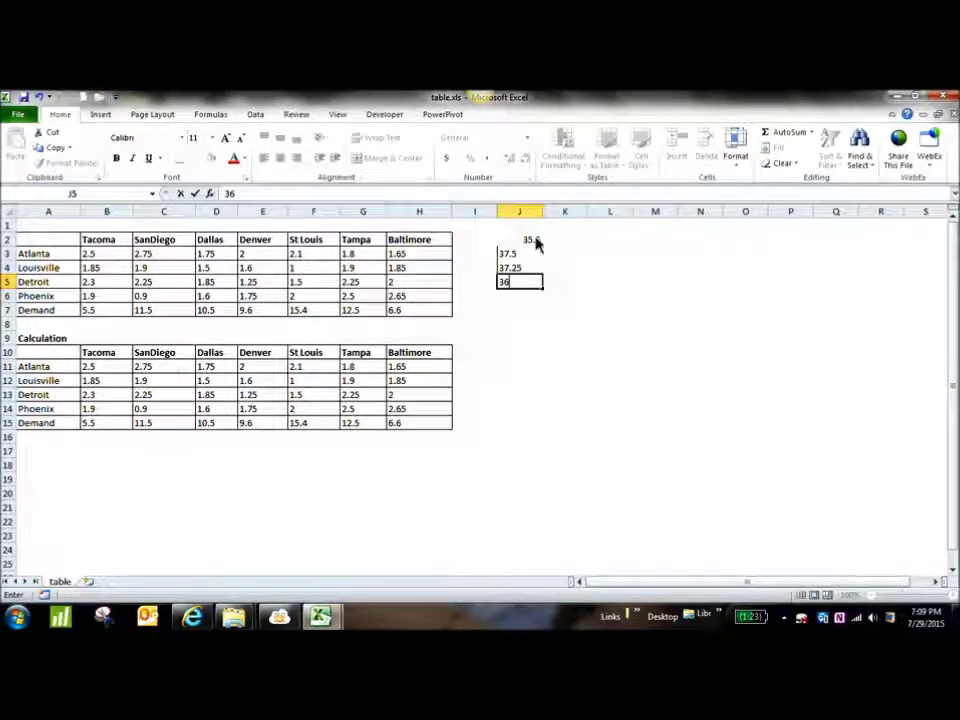
pyautogui.write('.25')
pyautogui.press('Return')
# Apply all borders to the unit costs in J2:J5 and centre them horizontally.
pyautogui.moveTo(535, 241); pyautogui.dragTo(536, 284)
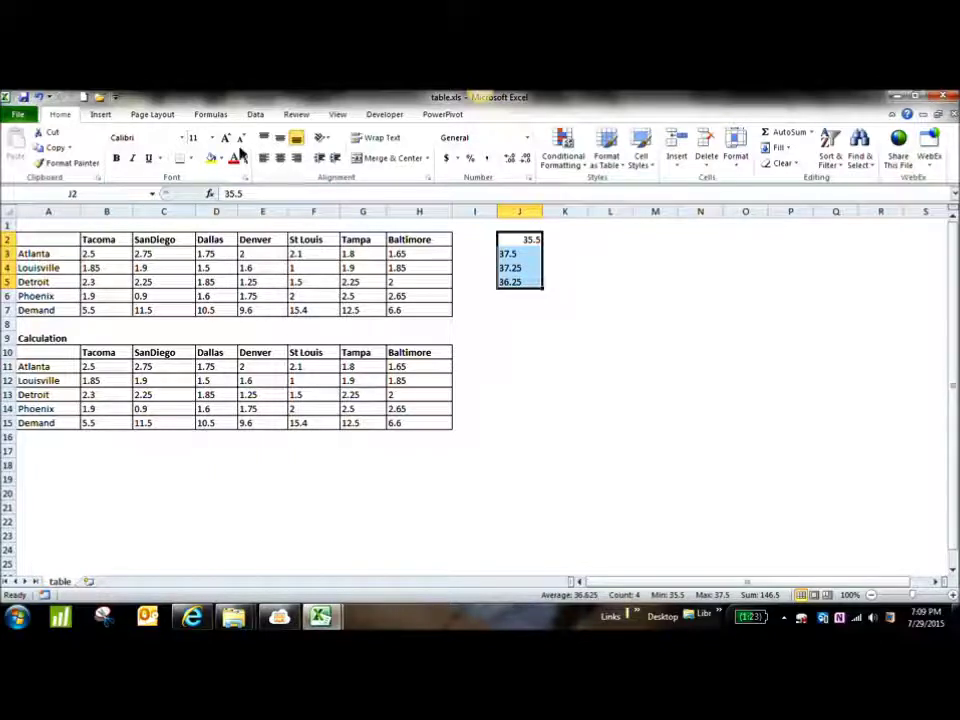
pyautogui.click(193, 160)
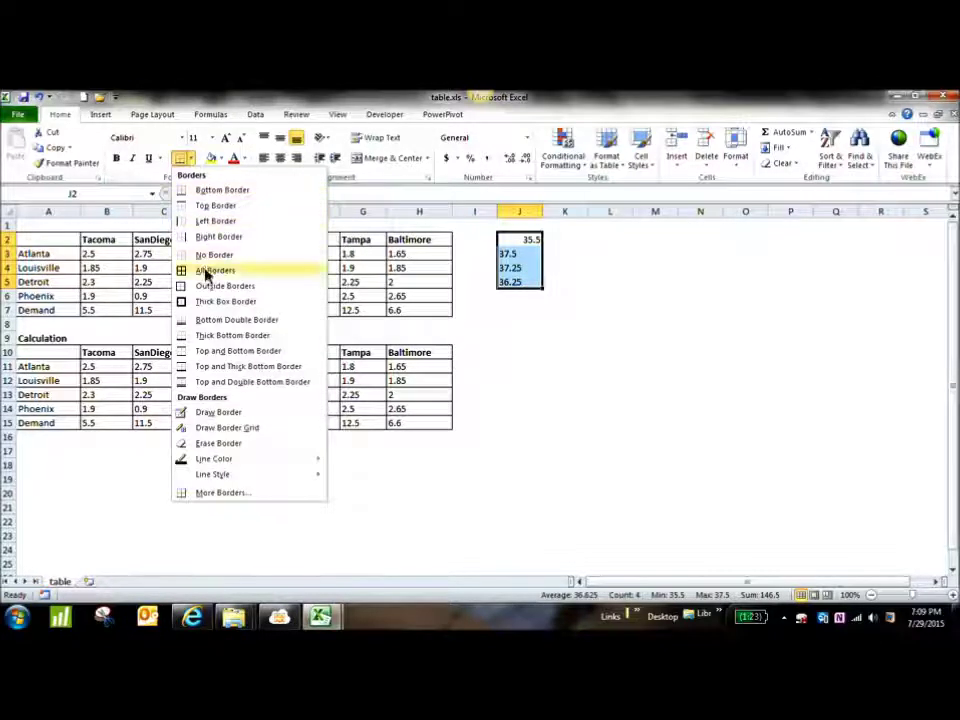
pyautogui.click(206, 272)
pyautogui.click(281, 160)
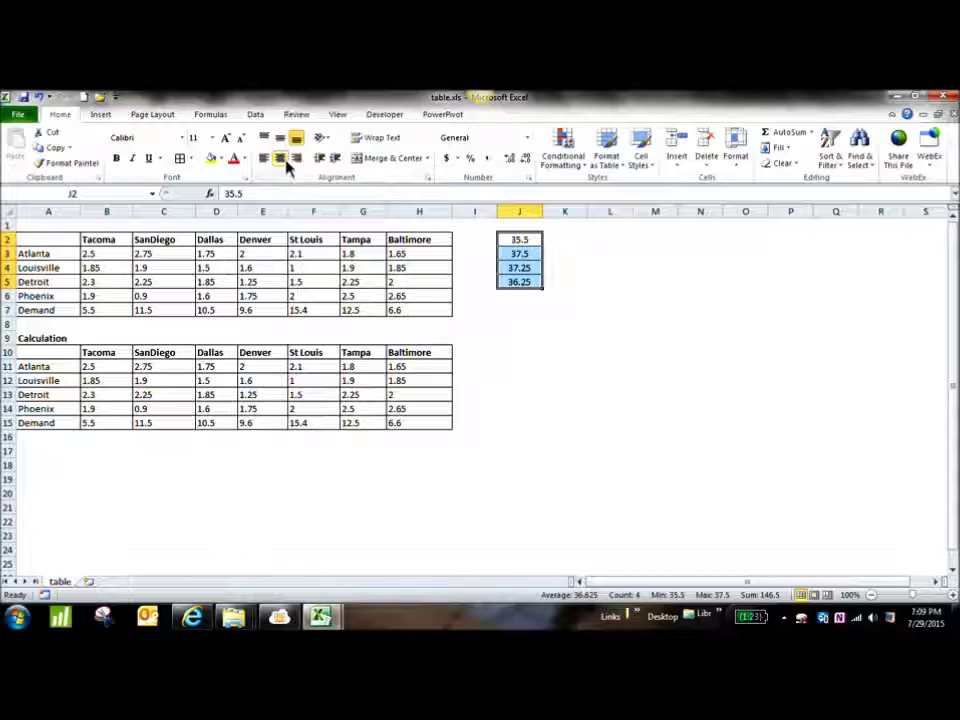
# Add the heading "Unit Cost" in J1 above the plant costs.
pyautogui.click(527, 226)
pyautogui.write('U')
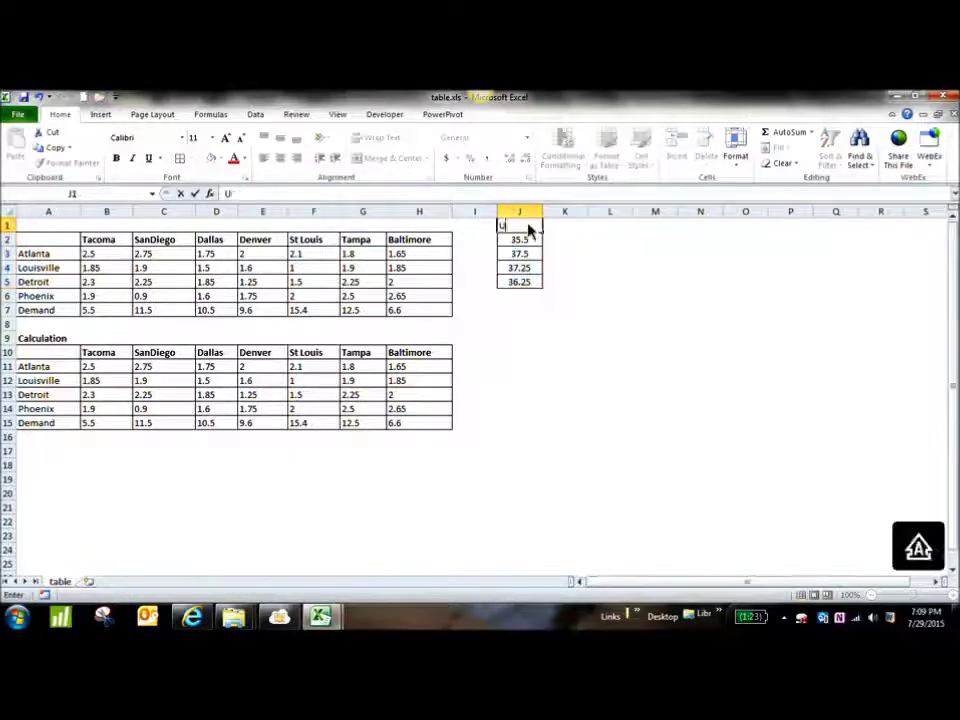
pyautogui.write('nit Cost')
pyautogui.press('Return')
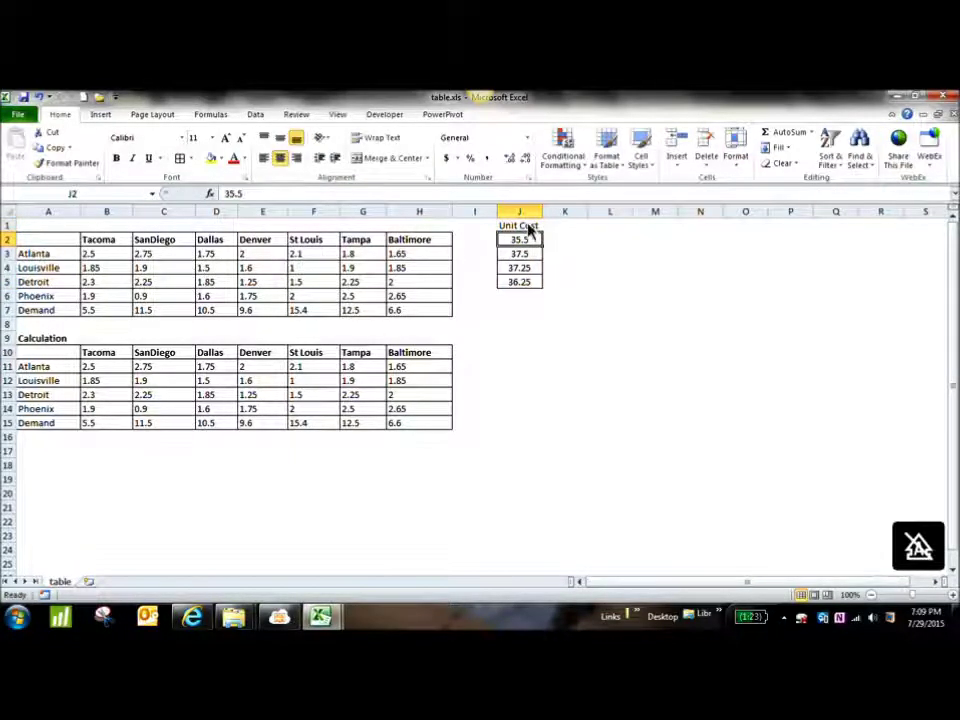
pyautogui.click(631, 326)
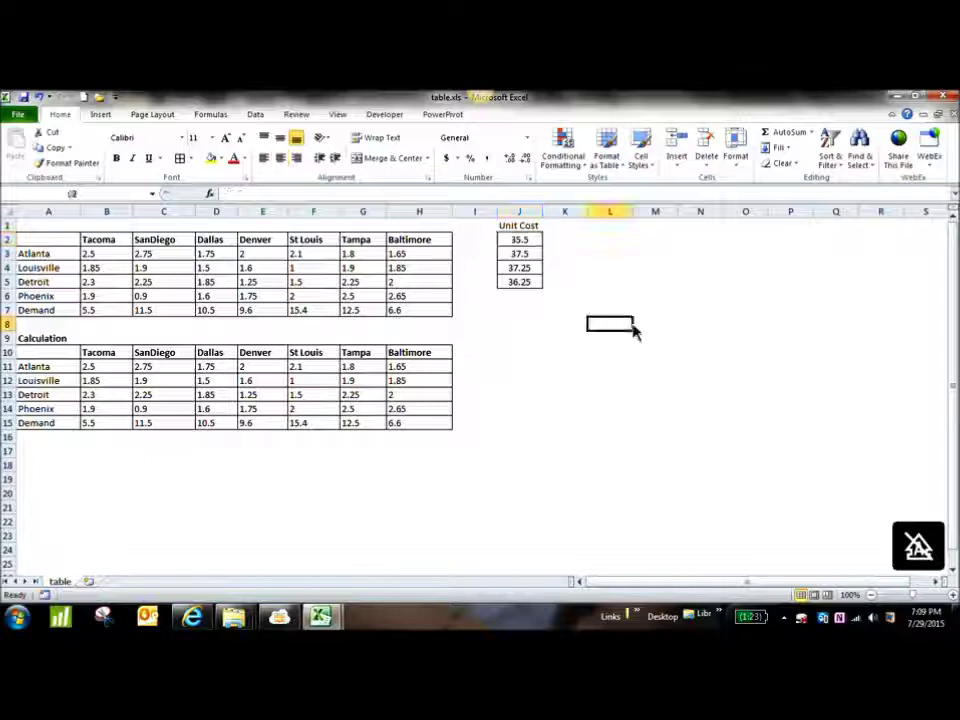
# Enter the Atlanta–Tacoma combined cost in B11 as =B3+$J$2, keeping the unit cost reference absolute.
pyautogui.click(108, 370)
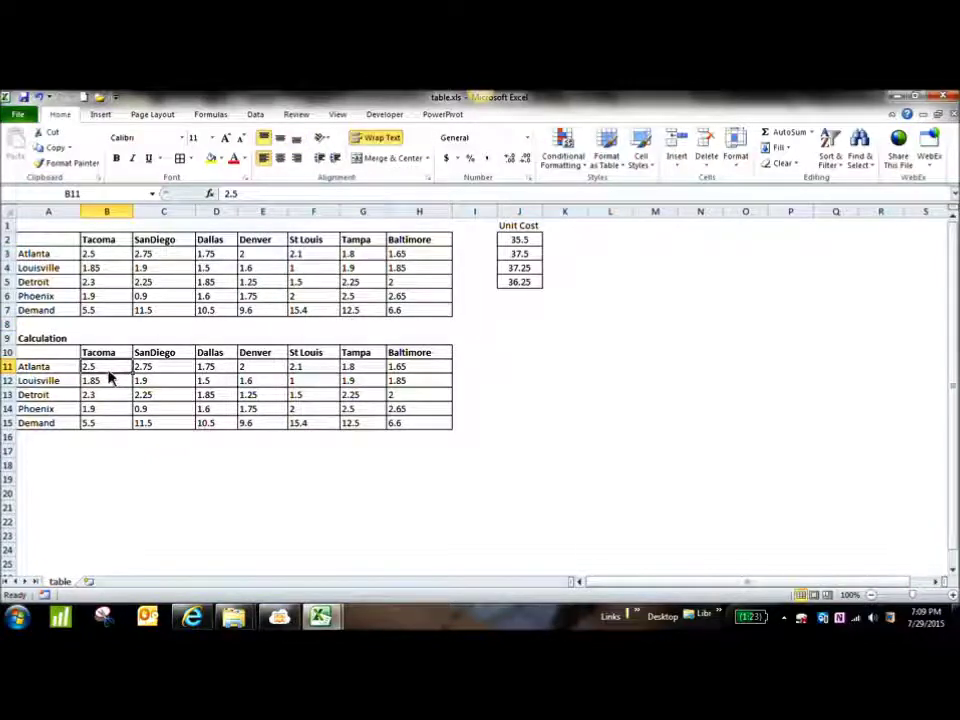
pyautogui.write('=')
pyautogui.click(108, 257)
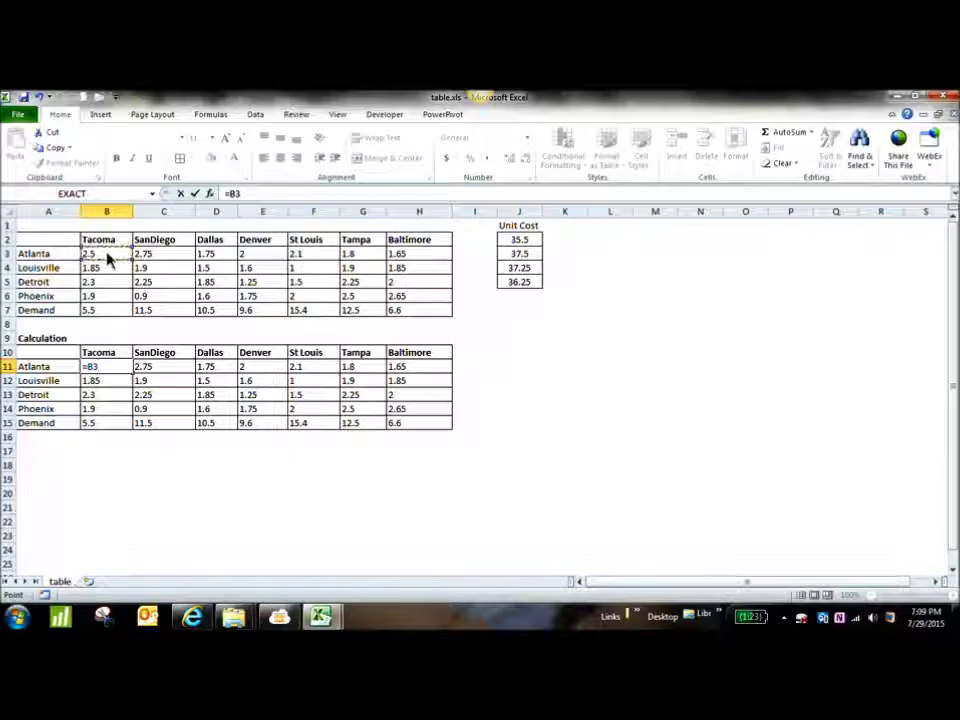
pyautogui.write('+')
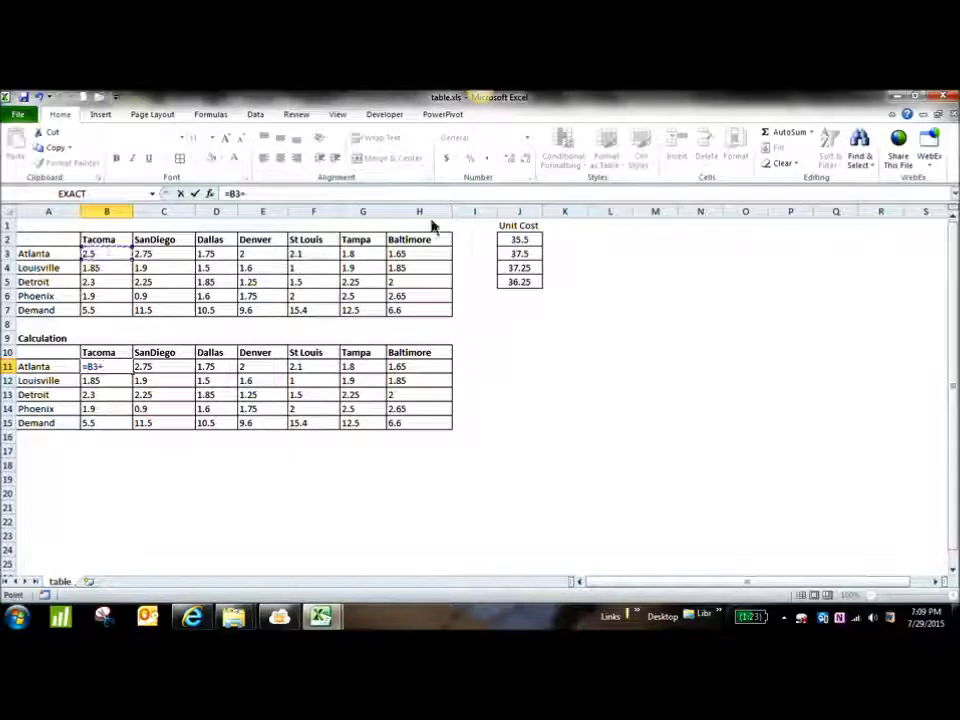
pyautogui.click(527, 243)
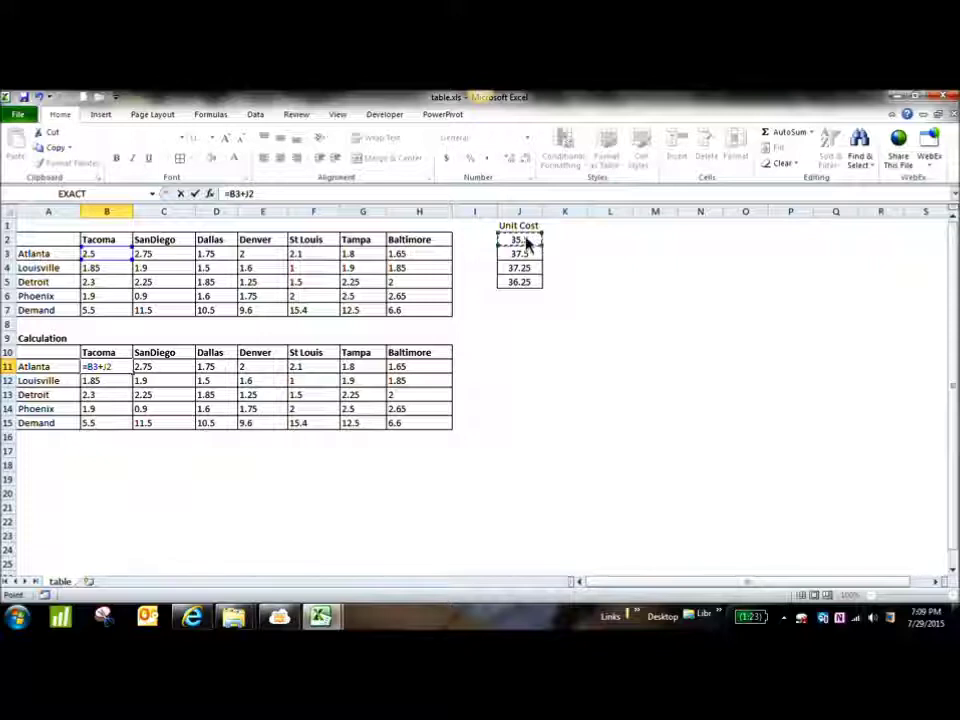
pyautogui.press('F4')
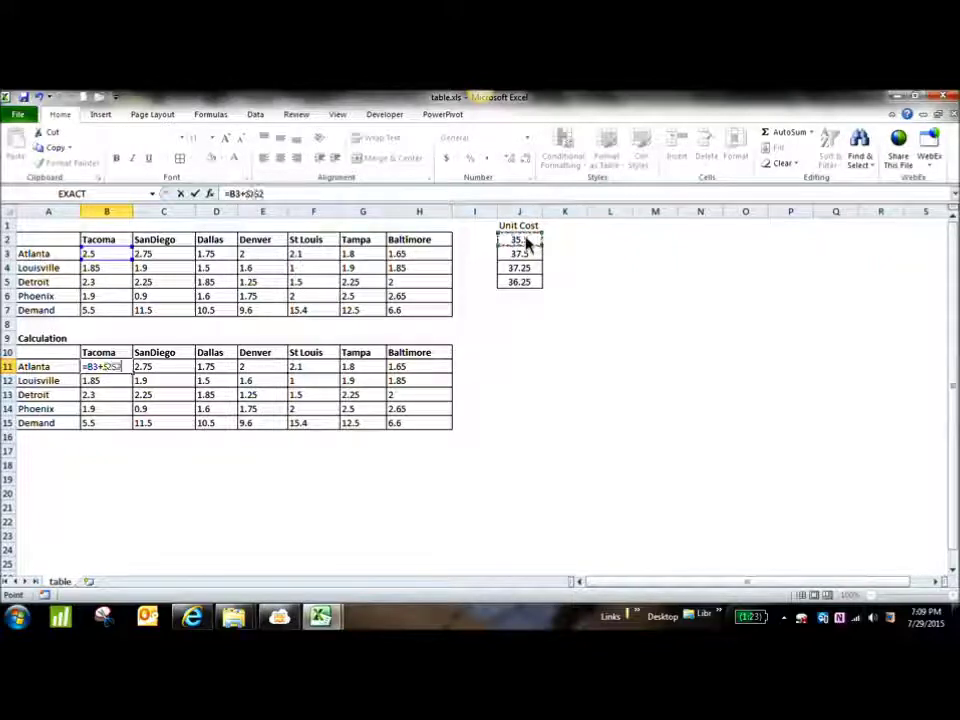
pyautogui.press('Return')
# Fill the B11 formula across the Atlanta row of the Calculation table through Baltimore in H11.
pyautogui.press('Up')
pyautogui.moveTo(132, 373); pyautogui.dragTo(439, 381)
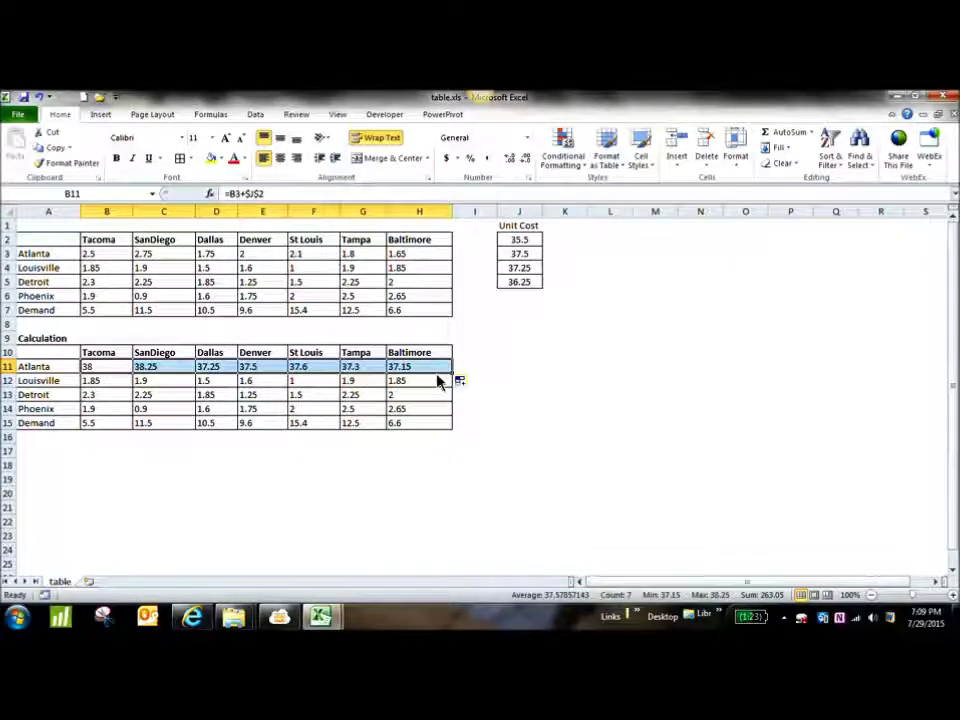
pyautogui.click(560, 395)
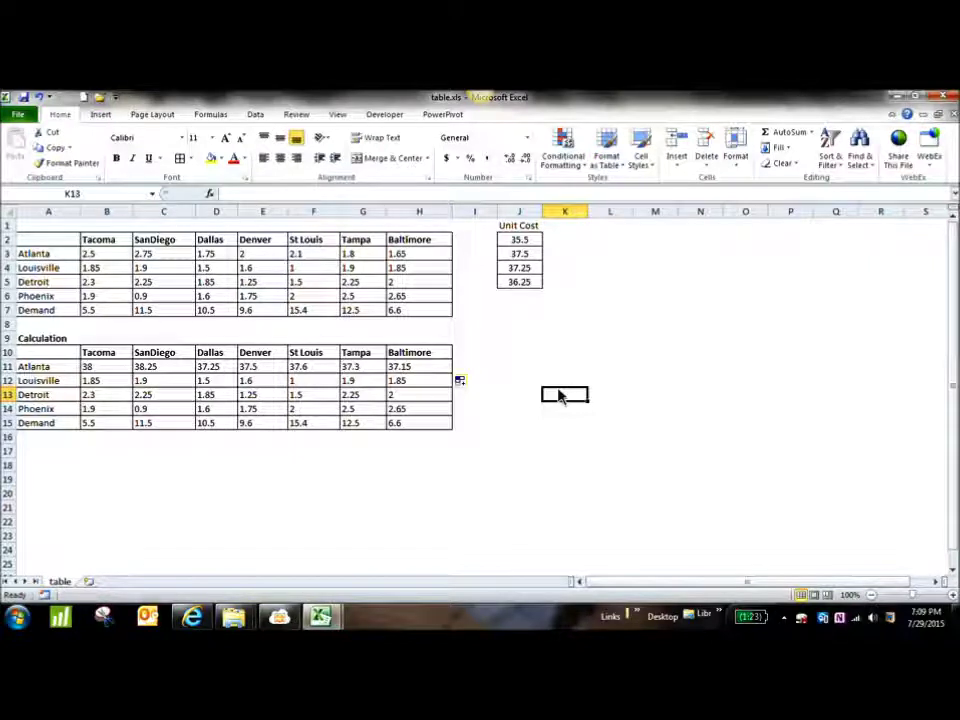
pyautogui.click(115, 383)
pyautogui.moveTo(94, 383); pyautogui.dragTo(79, 429)
pyautogui.click(81, 428)
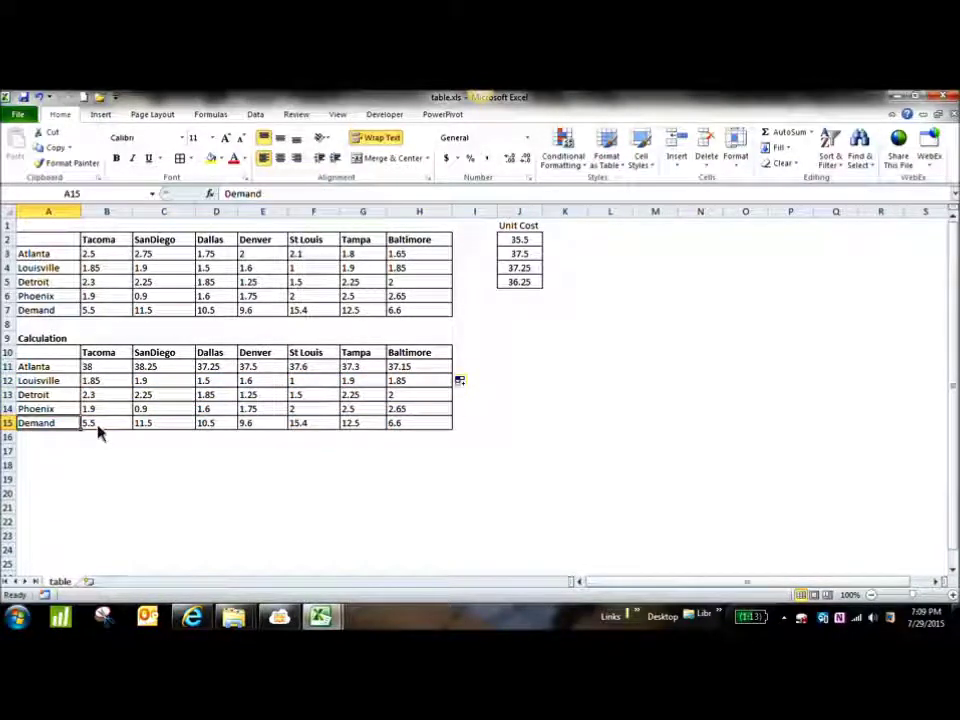
pyautogui.click(97, 430)
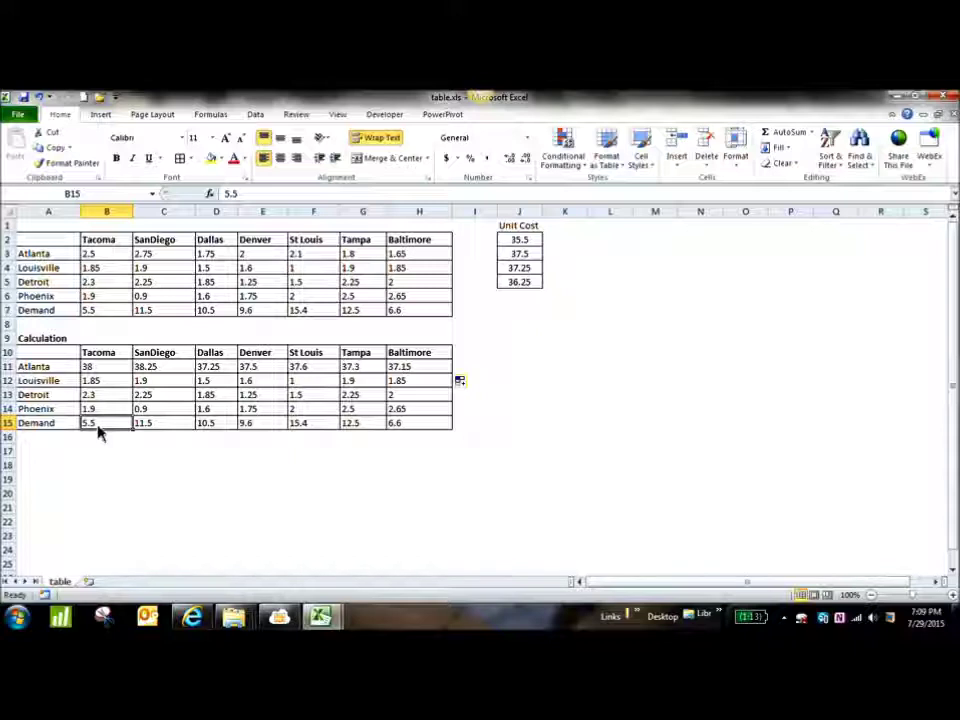
# Format the Calculation table's cost cells B11:H14 in the dollar accounting number format.
pyautogui.click(99, 370)
pyautogui.moveTo(322, 410); pyautogui.dragTo(424, 410)
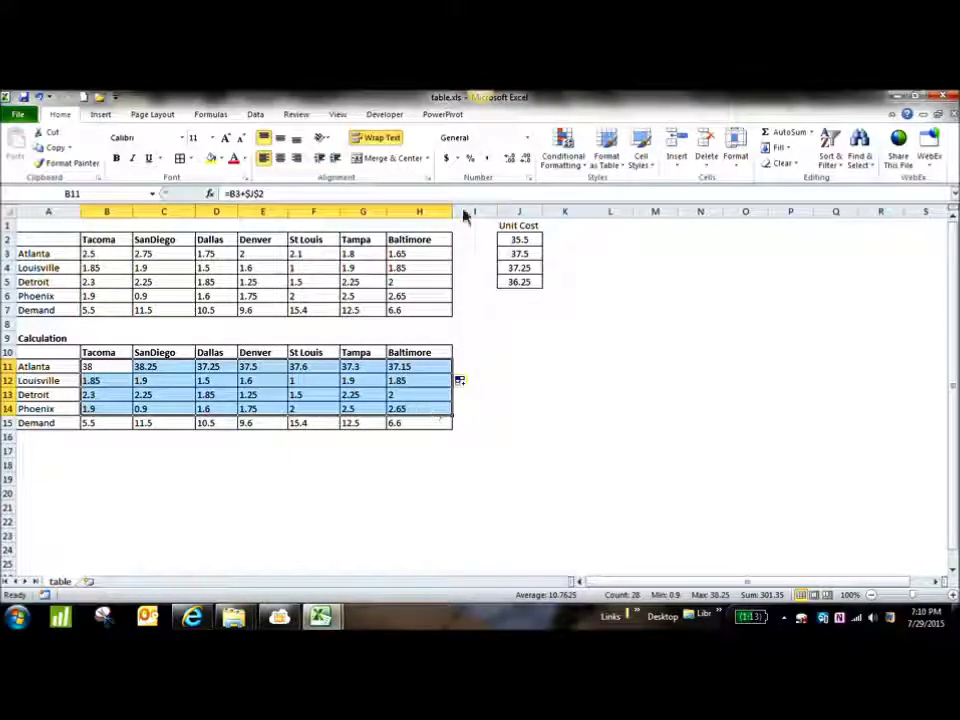
pyautogui.click(447, 159)
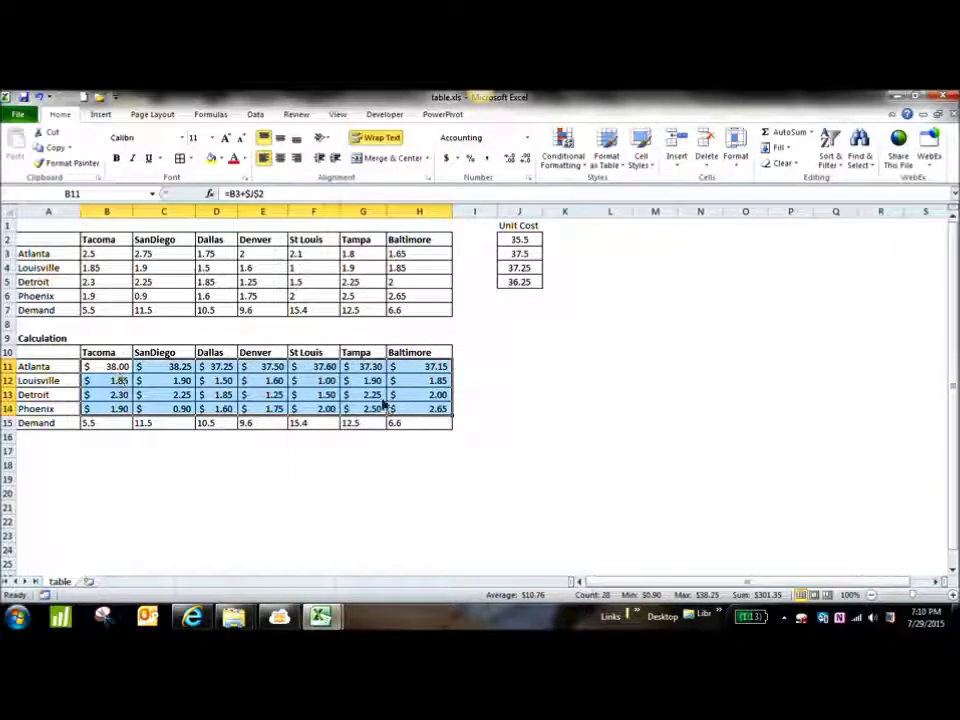
pyautogui.click(482, 341)
# Enter the heading "stock on hand" in I10 beside the Baltimore column of the Calculation table.
pyautogui.click(491, 356)
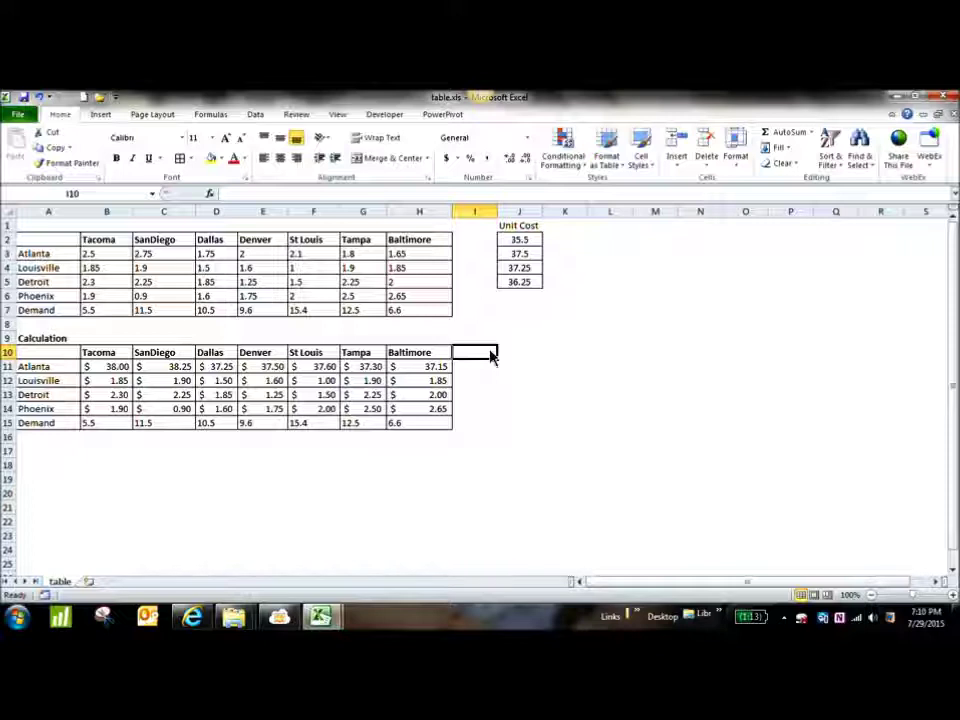
pyautogui.write('s')
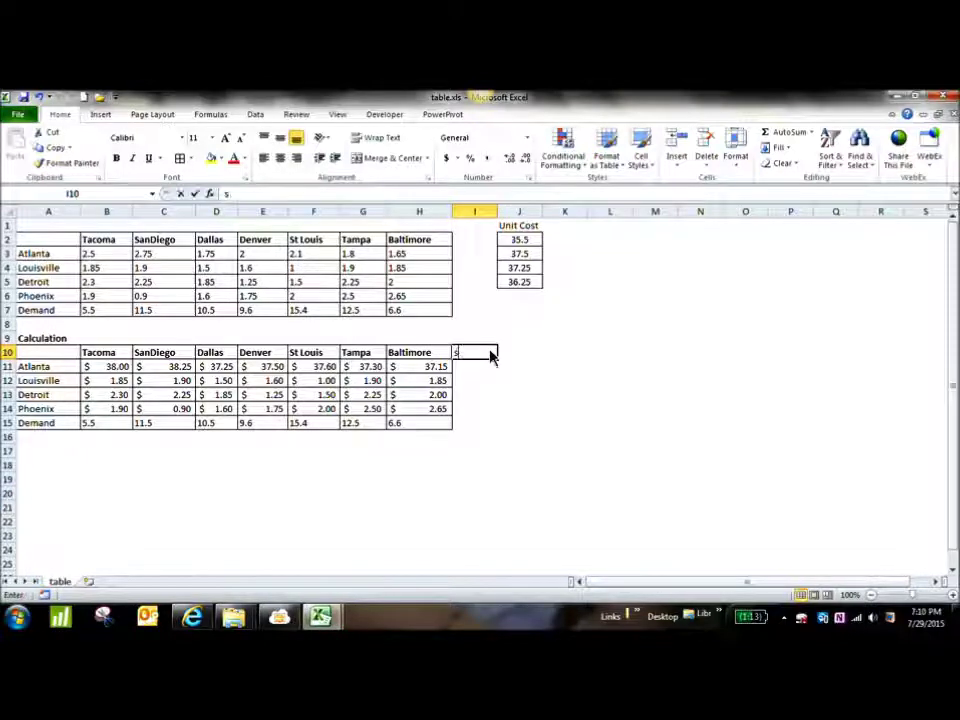
pyautogui.write('tock on hand')
pyautogui.press('Return')
pyautogui.press('Return')
# Make the "Demand" label in A15 of the Calculation table bold.
pyautogui.click(54, 438)
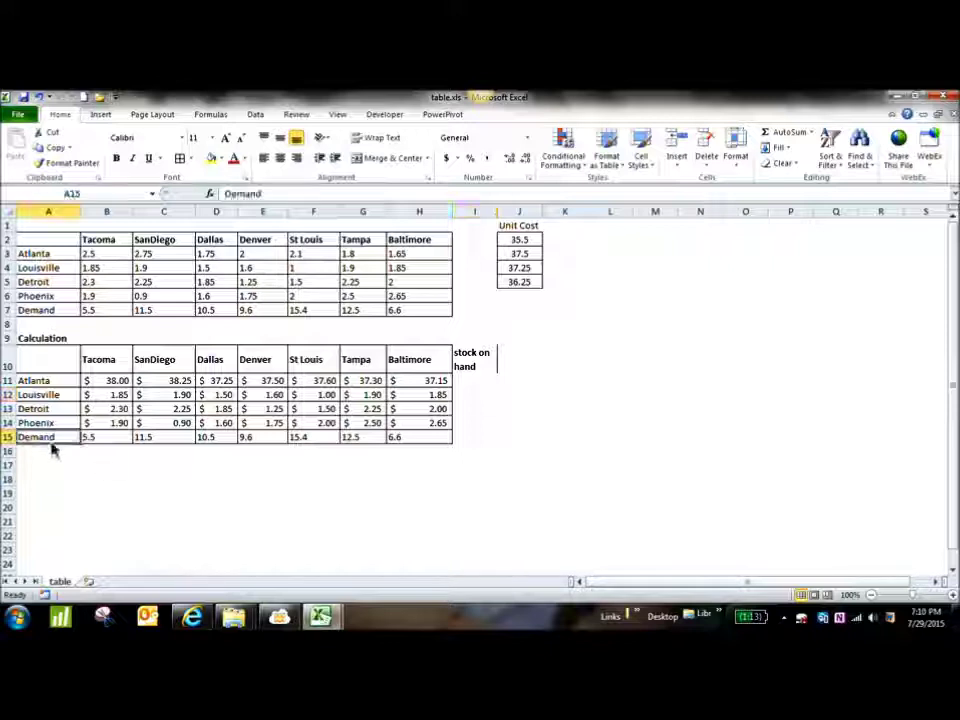
pyautogui.hotkey('ctrl', 'b')
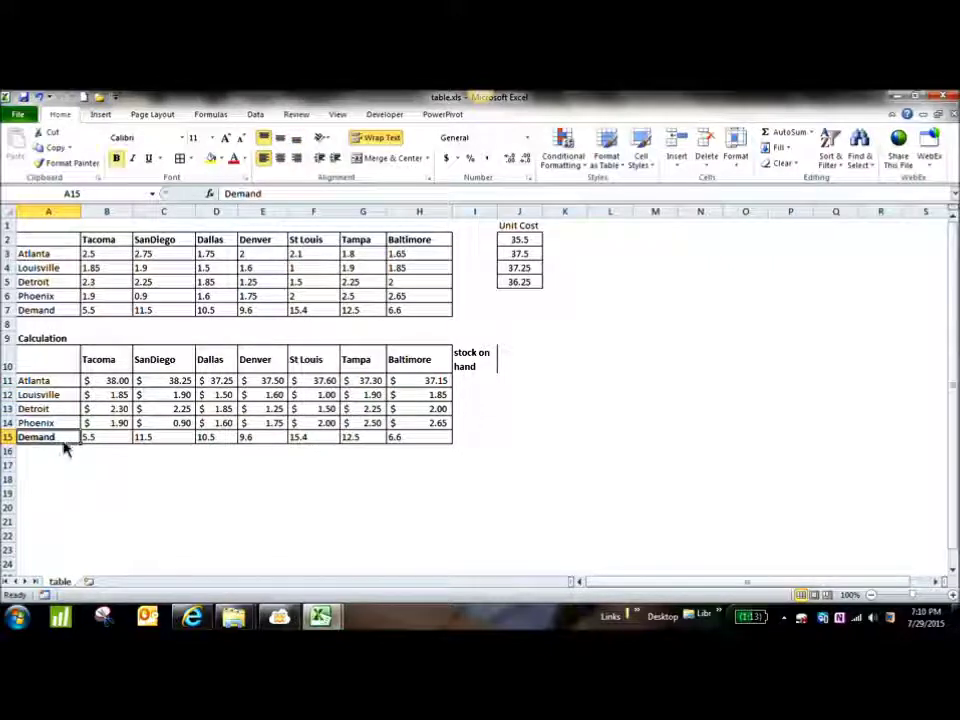
pyautogui.click(484, 381)
# Check the textbook problem's wording for plant capacities and replace the I10 heading with "Annual Capacities".
pyautogui.hotkey('alt', 'Tab')
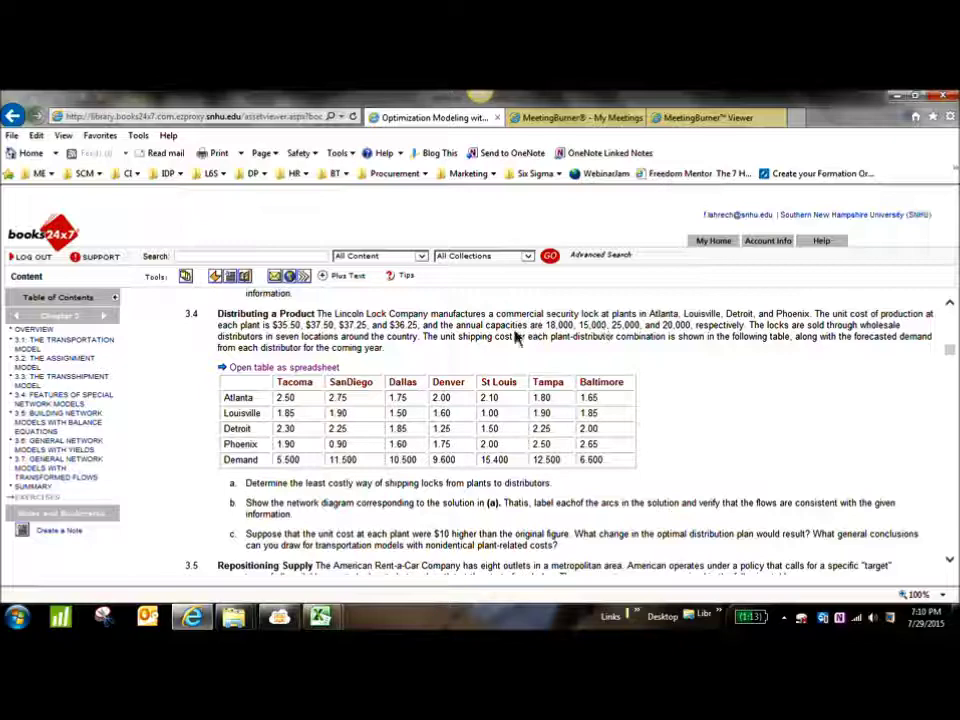
pyautogui.hotkey('alt', 'Tab')
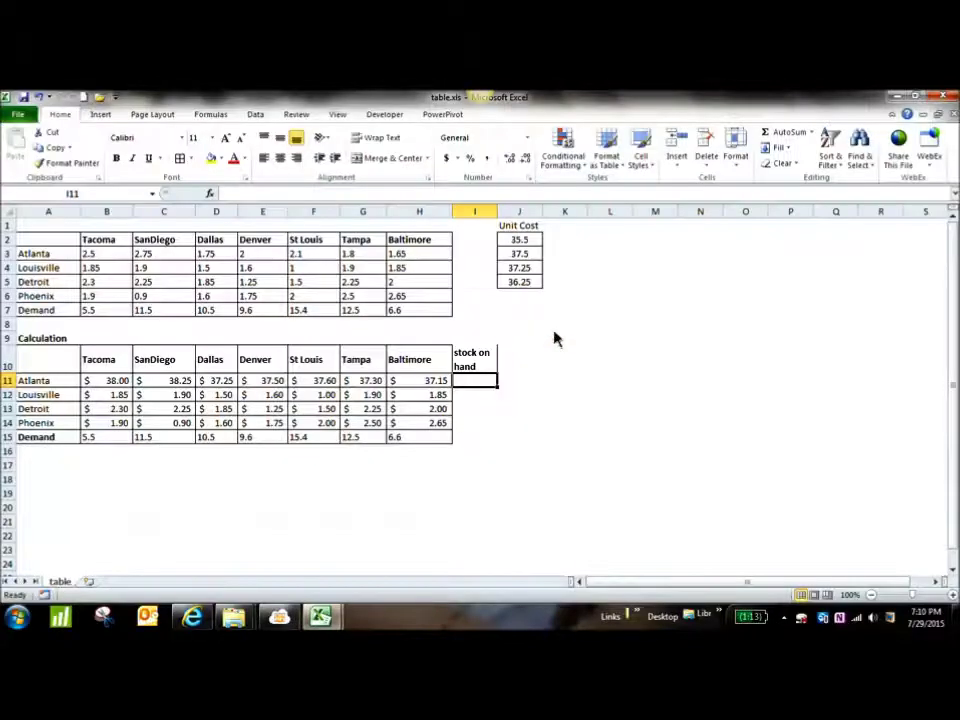
pyautogui.click(472, 366)
pyautogui.write('Annu')
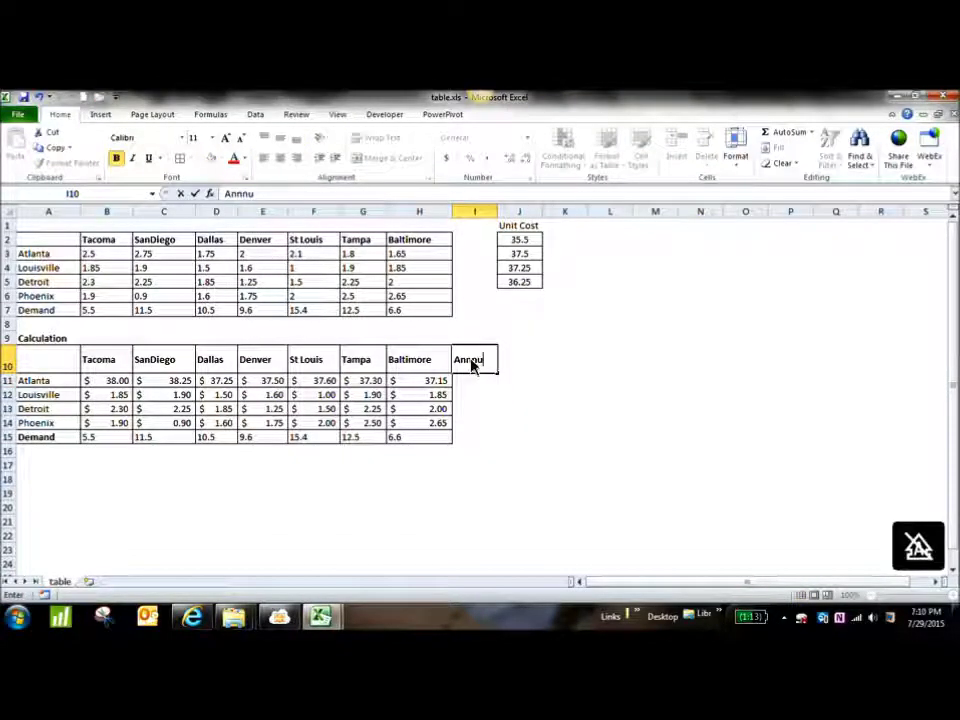
pyautogui.write('al C')
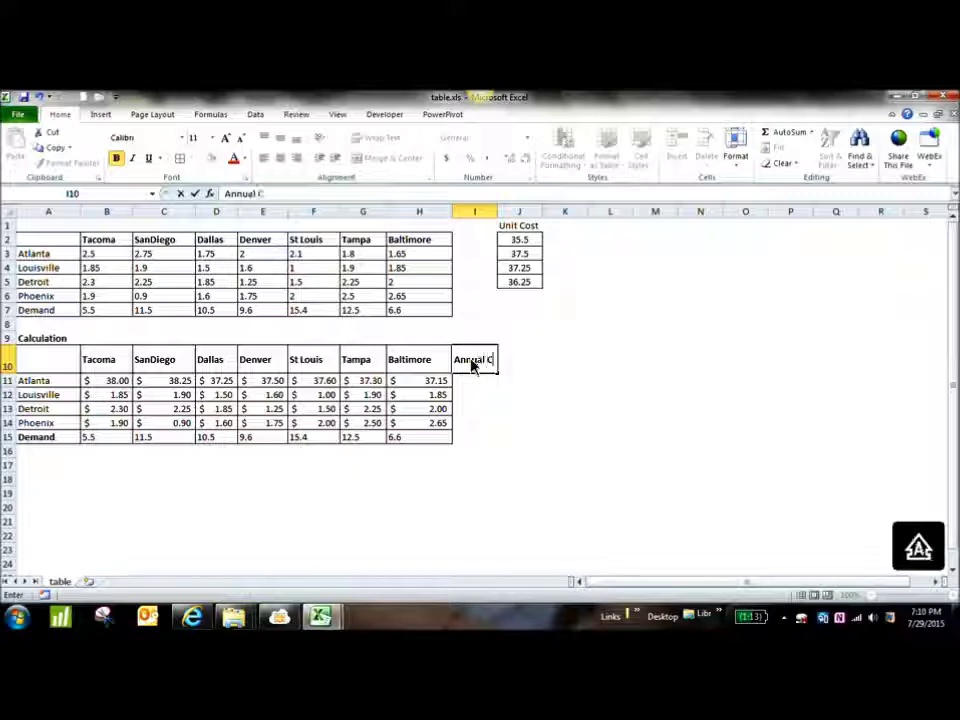
pyautogui.write('apacities')
pyautogui.press('Return')
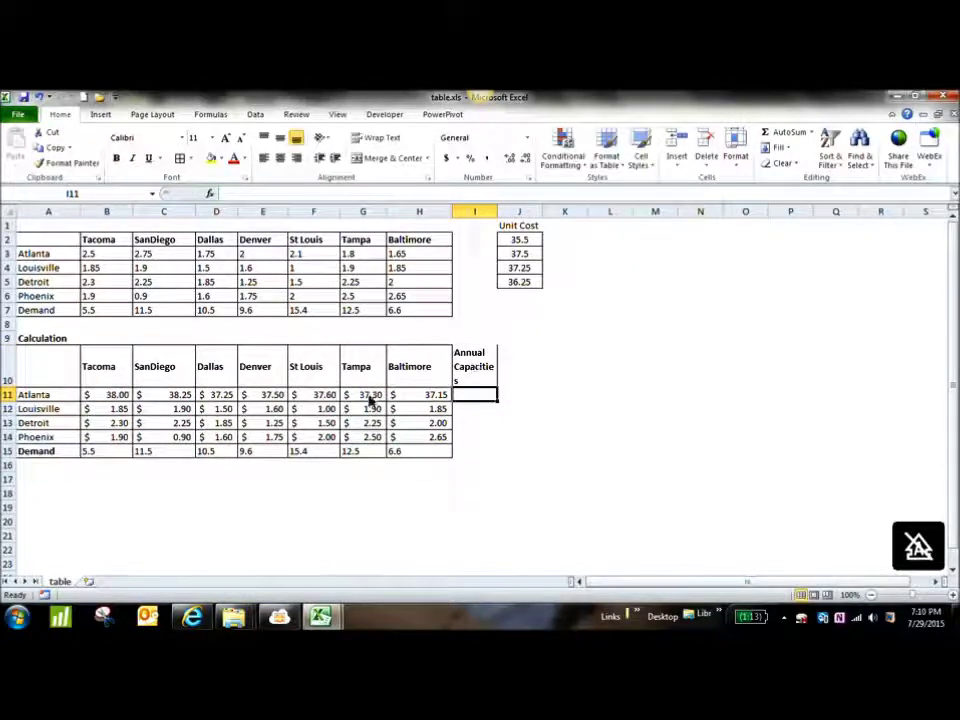
# Widen column I so the word "Capacities" in the I10 heading fits on one line.
pyautogui.click(145, 497)
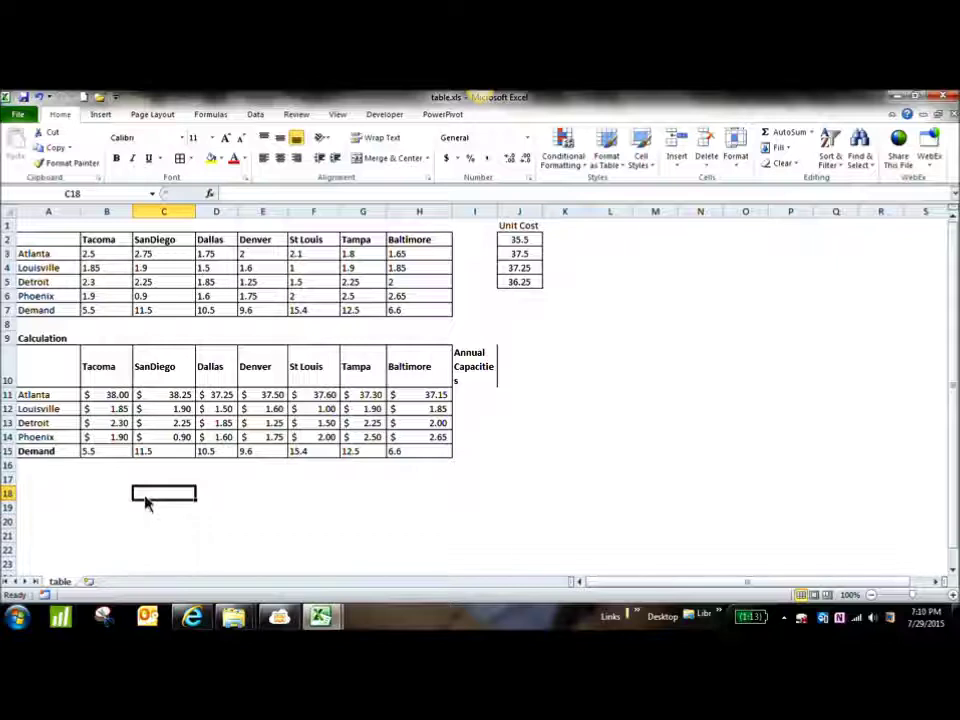
pyautogui.moveTo(497, 212); pyautogui.dragTo(528, 214)
pyautogui.click(606, 427)
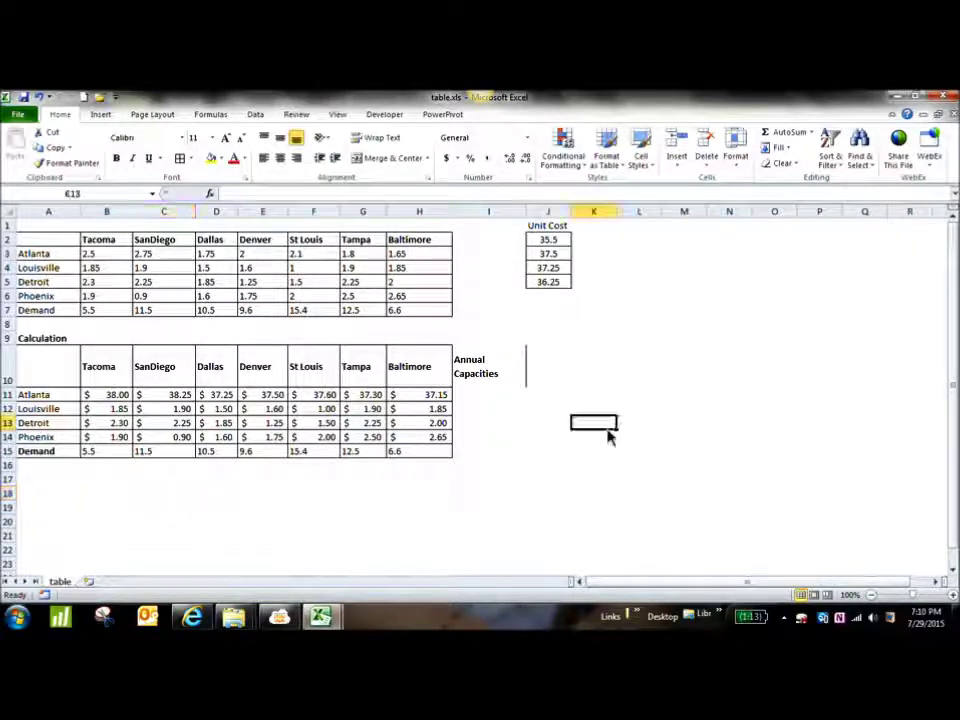
# Review part c of the textbook problem and add a second "Unit Cost" heading in K1.
pyautogui.hotkey('alt', 'Tab')
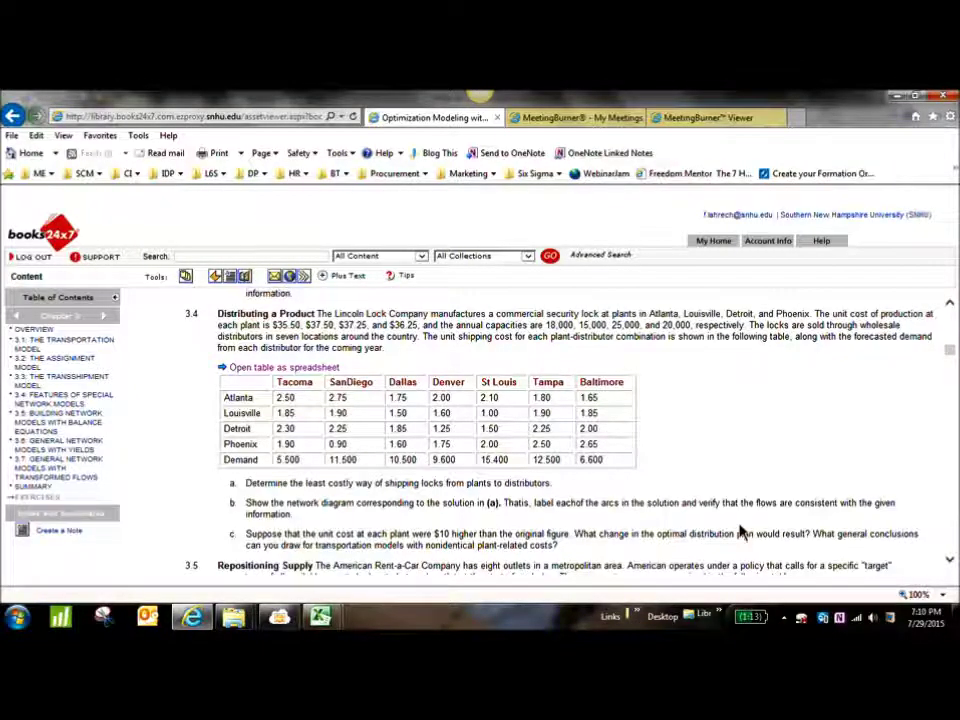
pyautogui.hotkey('alt', 'Tab')
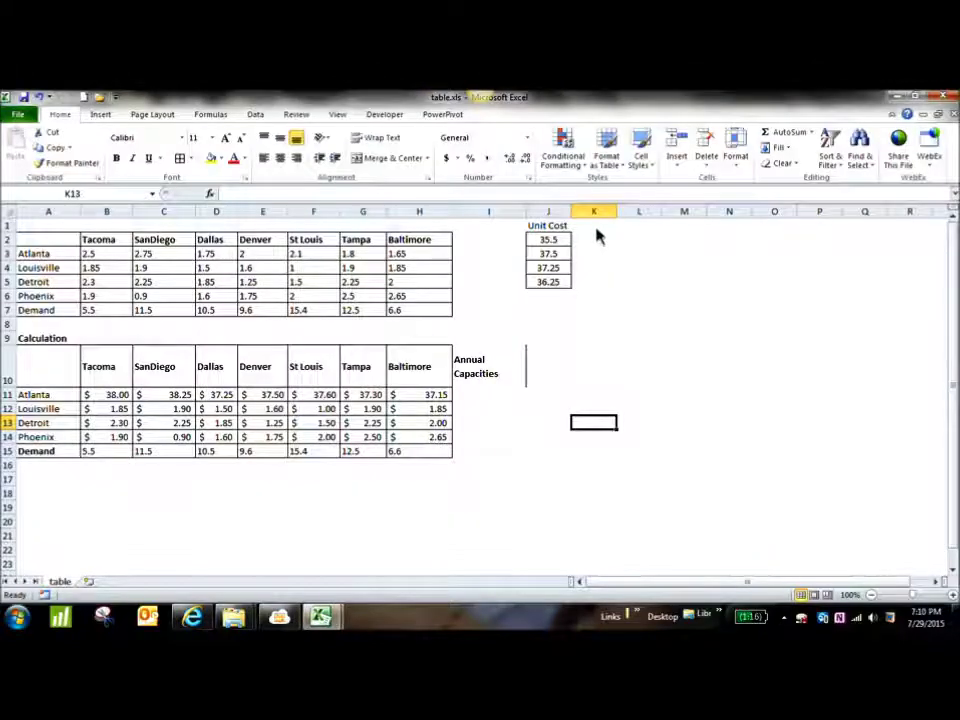
pyautogui.hotkey('alt', 'Tab')
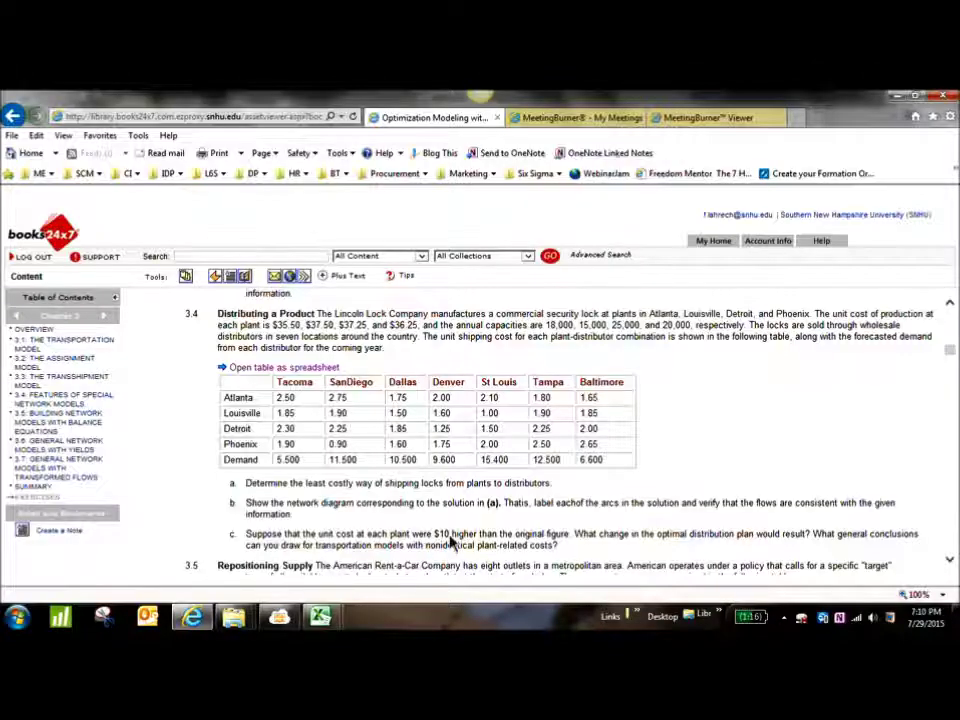
pyautogui.hotkey('alt', 'Tab')
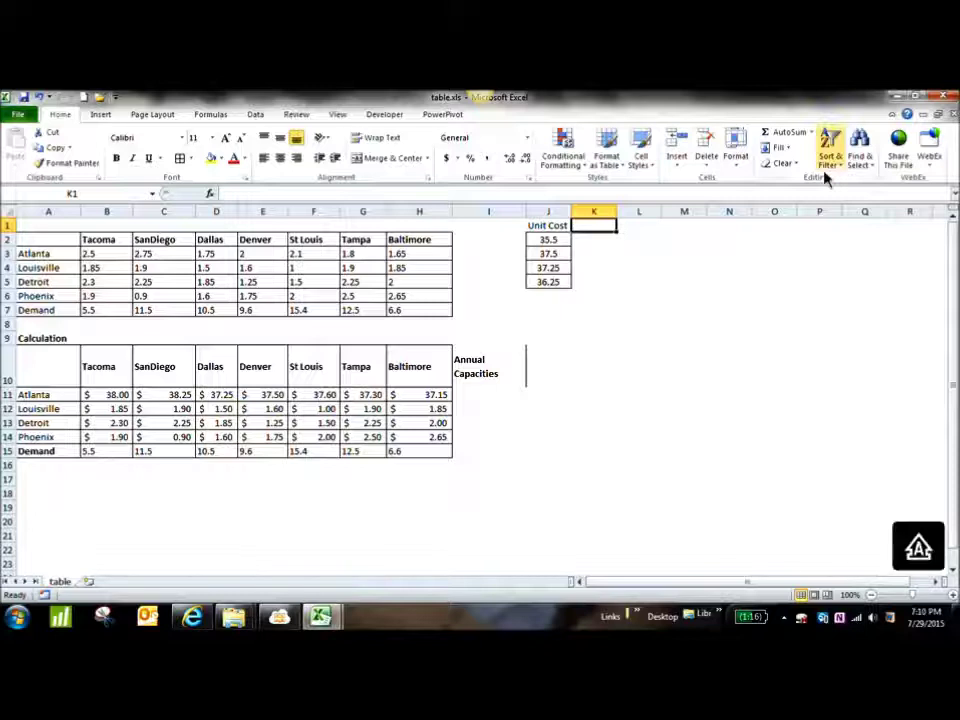
pyautogui.write('Unit')
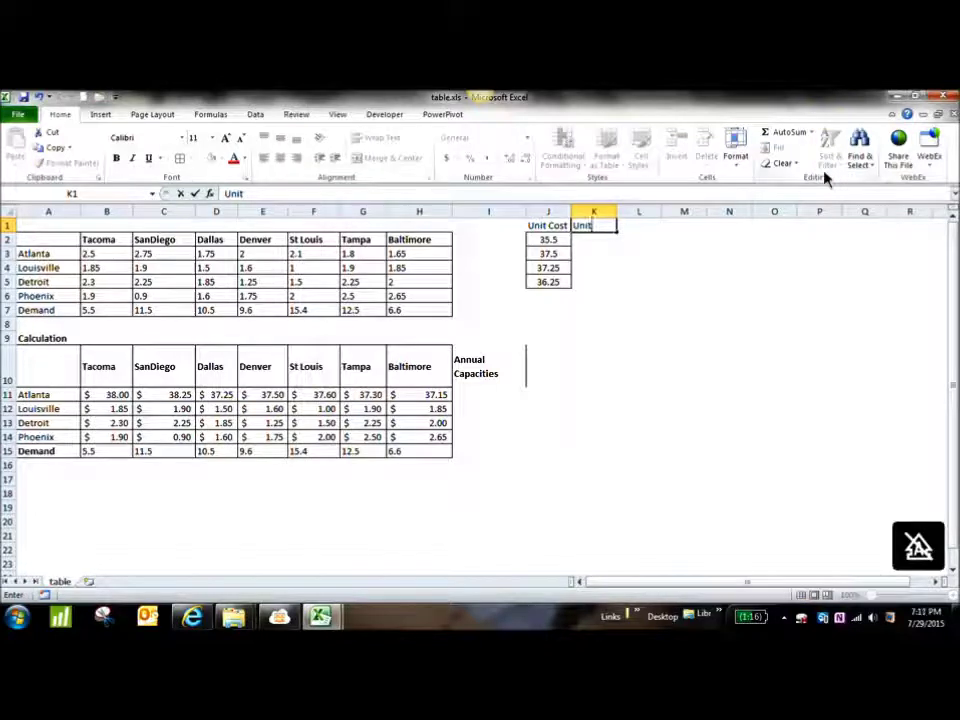
pyautogui.write(' Cost')
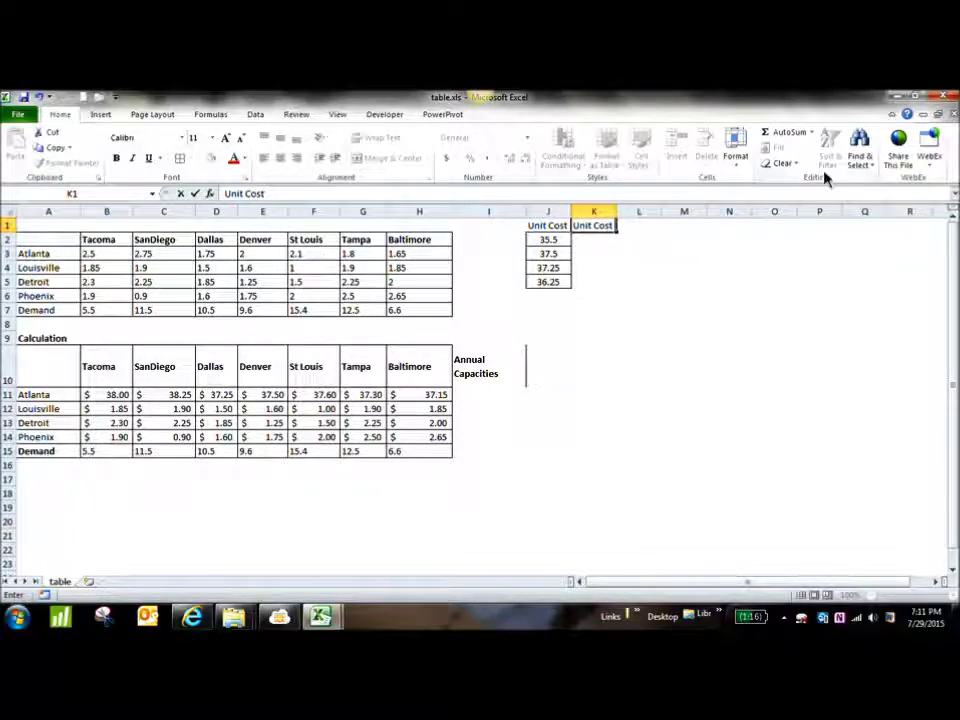
pyautogui.press('Return')
# Enter the unit cost increase from part c, 10, in L1.
pyautogui.write('=')
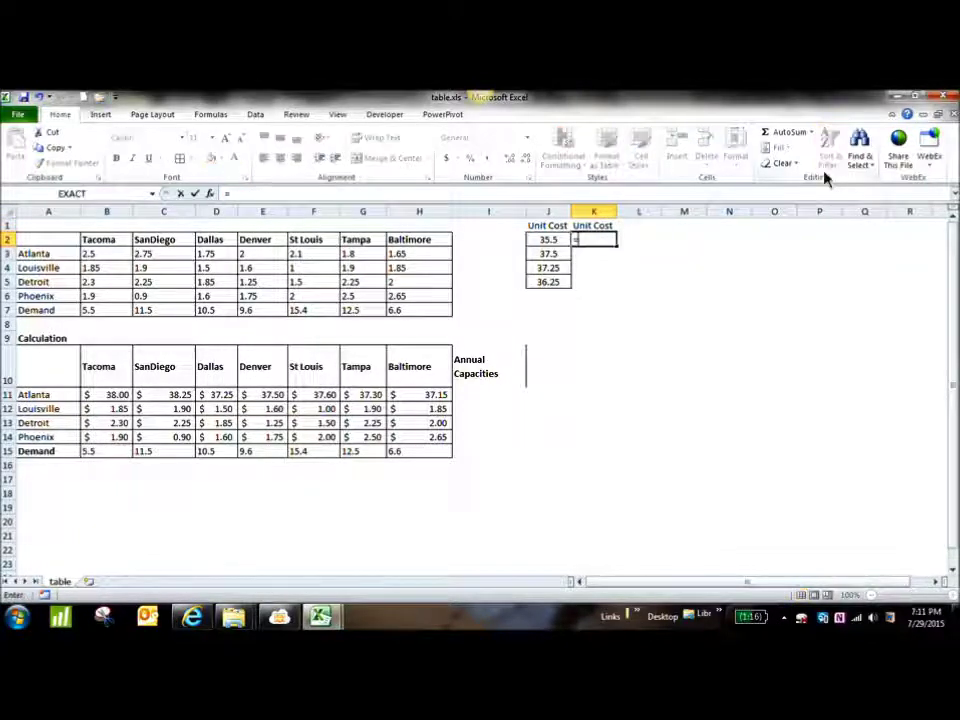
pyautogui.press('Escape')
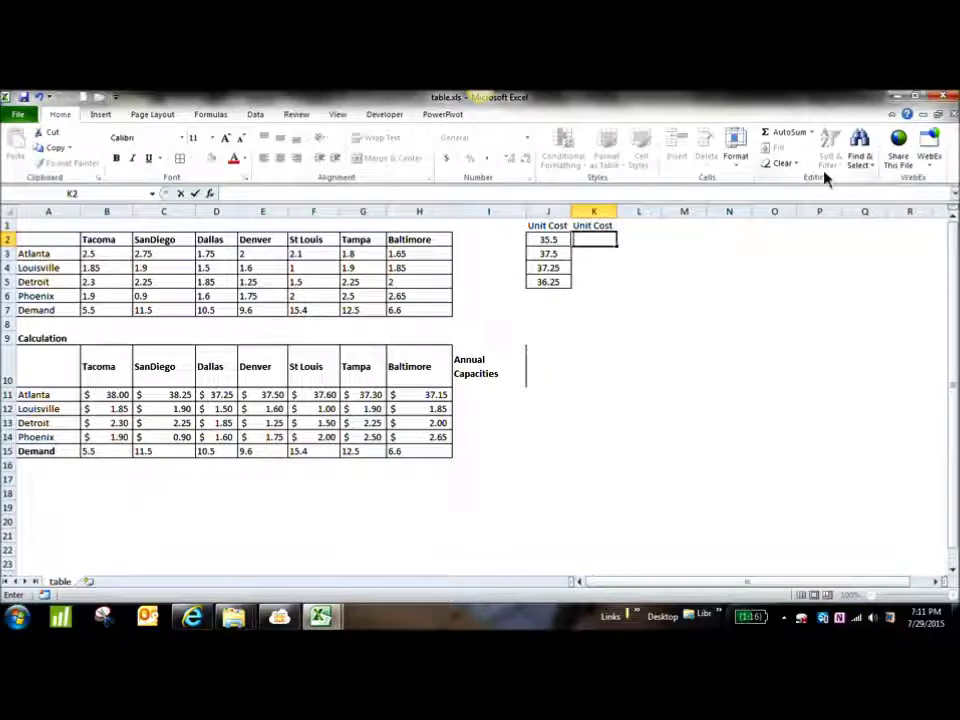
pyautogui.click(632, 228)
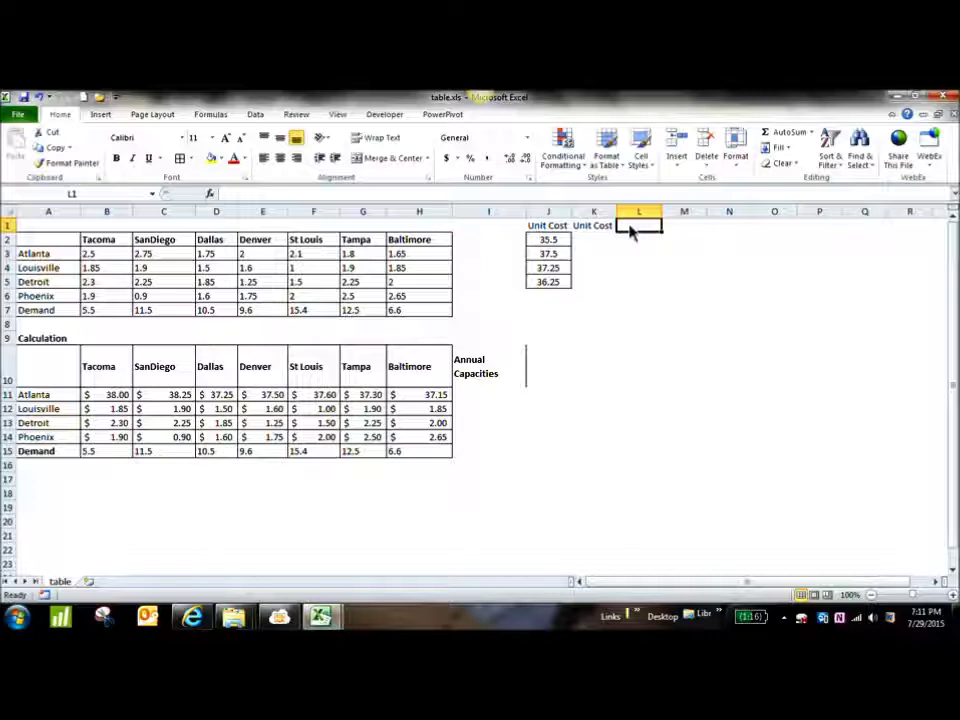
pyautogui.write('10')
pyautogui.press('Return')
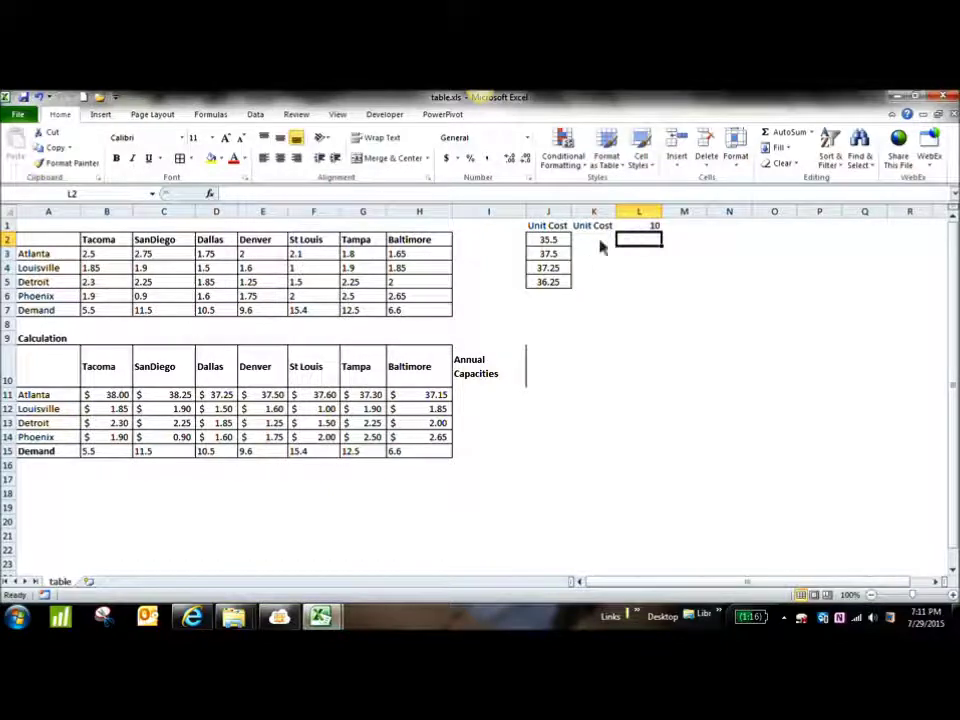
# Enter the formula =J2+$L$1 in K2 to calculate the increased unit cost for the first plant.
pyautogui.click(600, 242)
pyautogui.write('=')
pyautogui.click(556, 242)
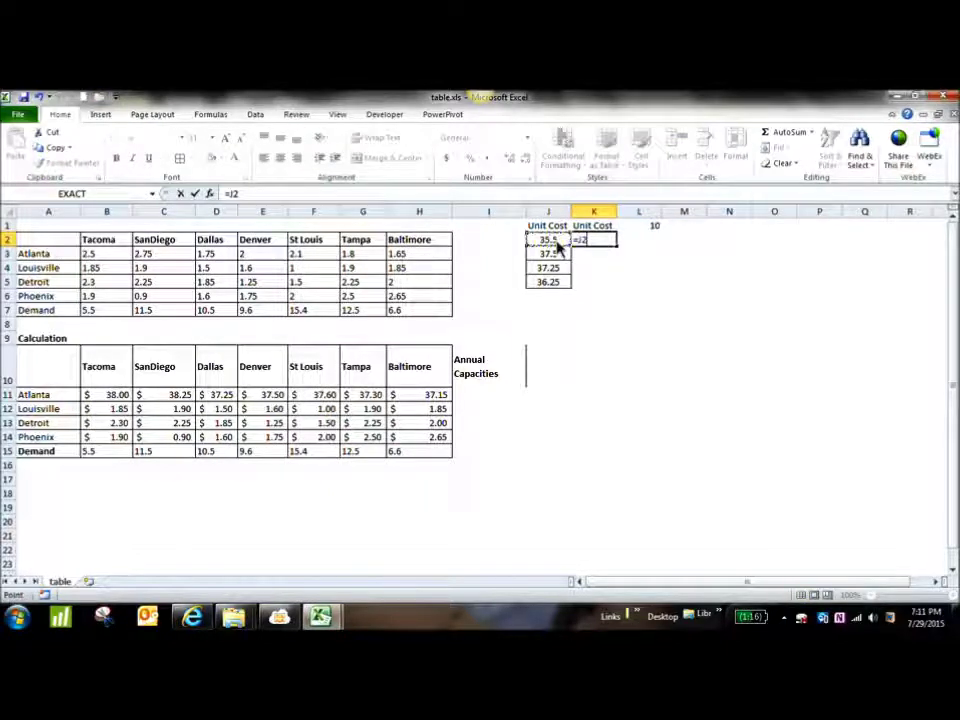
pyautogui.write('+')
pyautogui.click(648, 227)
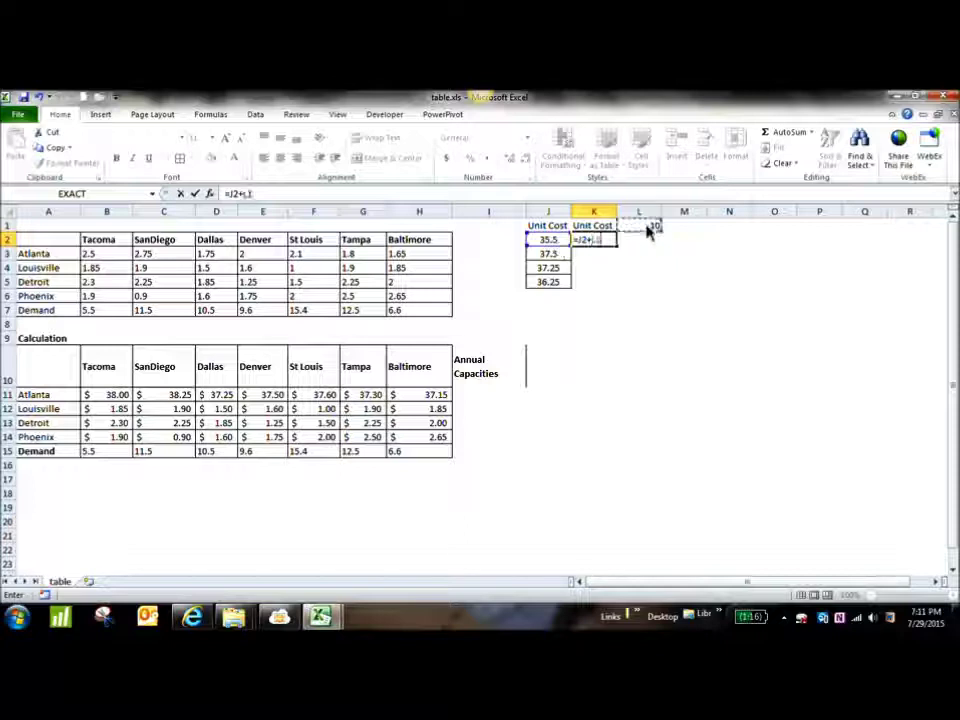
pyautogui.press('F4')
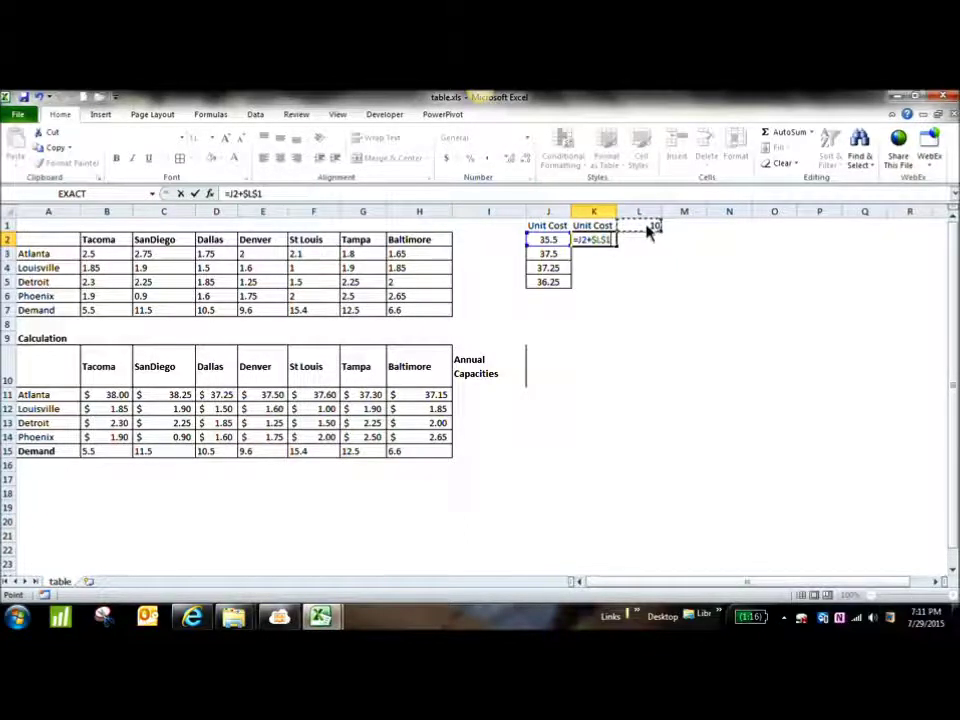
pyautogui.press('Return')
# Fill the increased unit cost formula from K2 down to K5 and apply borders to K2:K5.
pyautogui.click(614, 244)
pyautogui.moveTo(614, 244); pyautogui.dragTo(623, 294)
pyautogui.click(645, 282)
pyautogui.moveTo(606, 244); pyautogui.dragTo(621, 285)
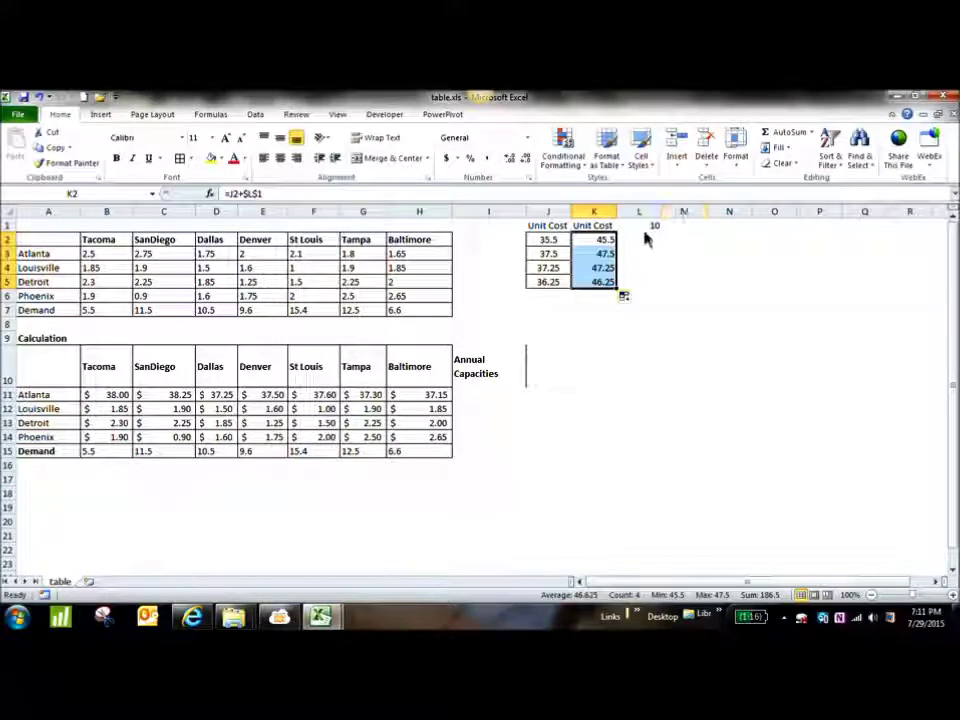
pyautogui.click(182, 158)
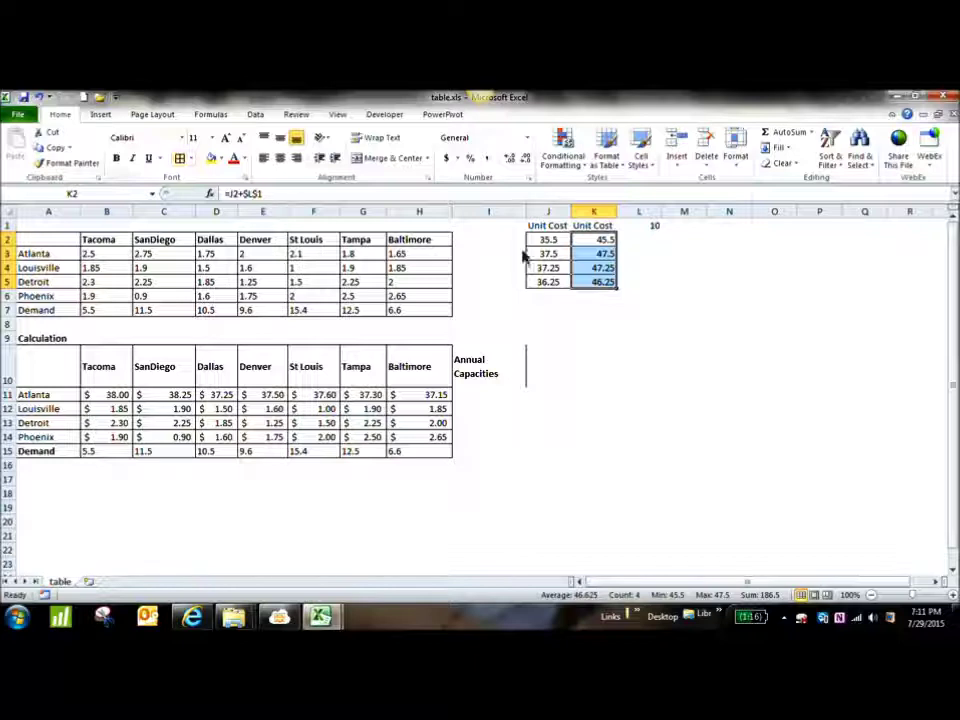
# Try a hard-coded 10 in place of $L$1 in K2's formula, and restore the absolute reference.
pyautogui.click(590, 246)
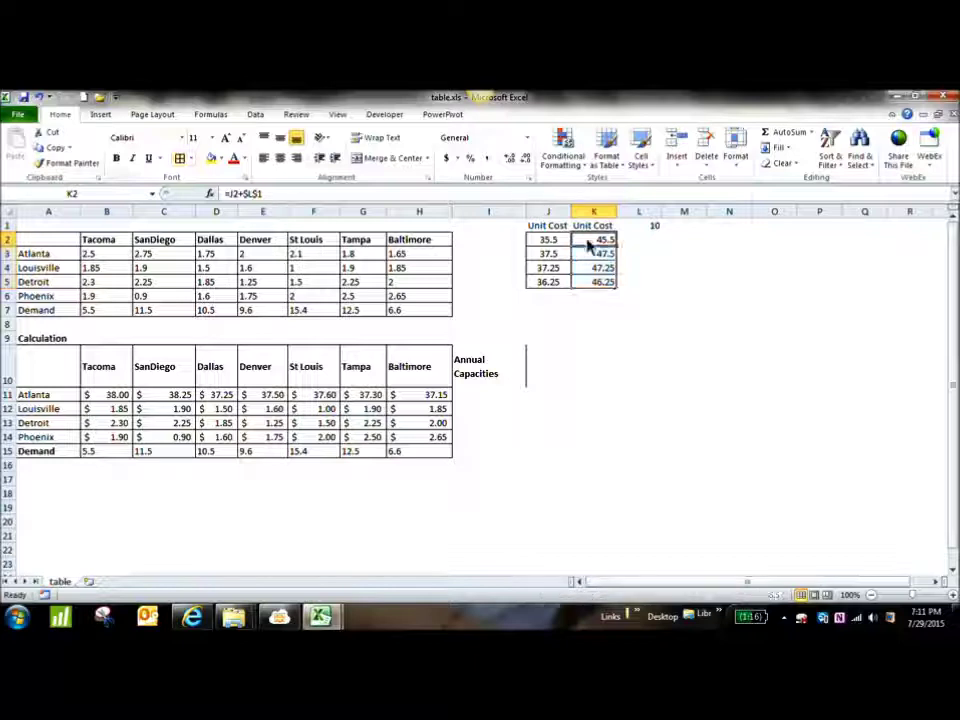
pyautogui.click(278, 196)
pyautogui.press('BackSpace')
pyautogui.press('BackSpace')
pyautogui.press('BackSpace')
pyautogui.press('BackSpace')
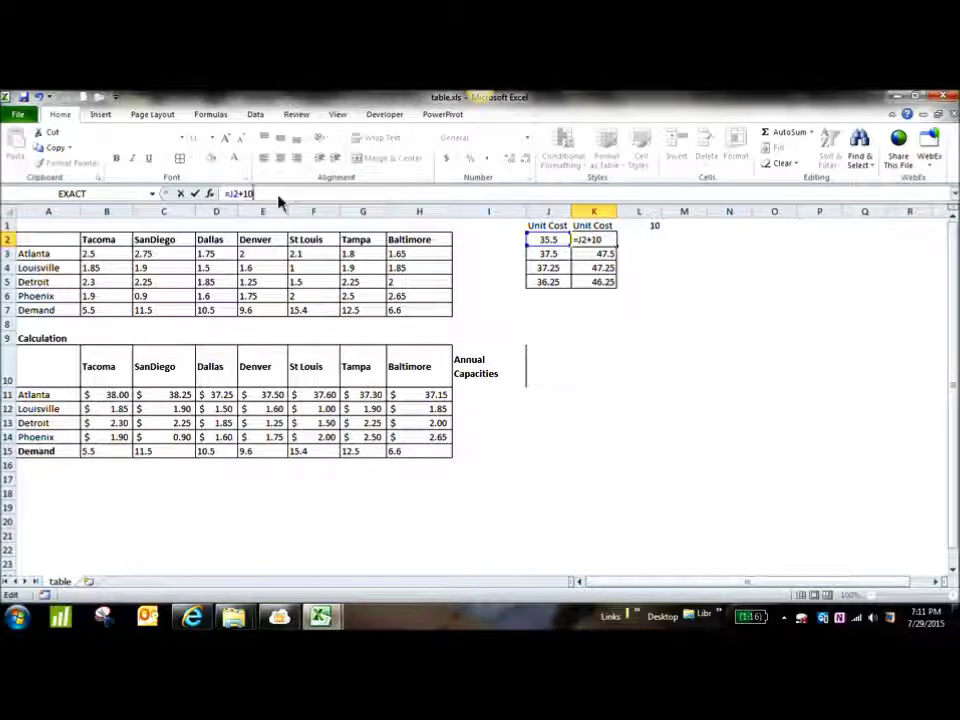
pyautogui.press('BackSpace')
pyautogui.press('BackSpace')
pyautogui.write('$L$1')
pyautogui.hotkey('ctrl', 'Return')
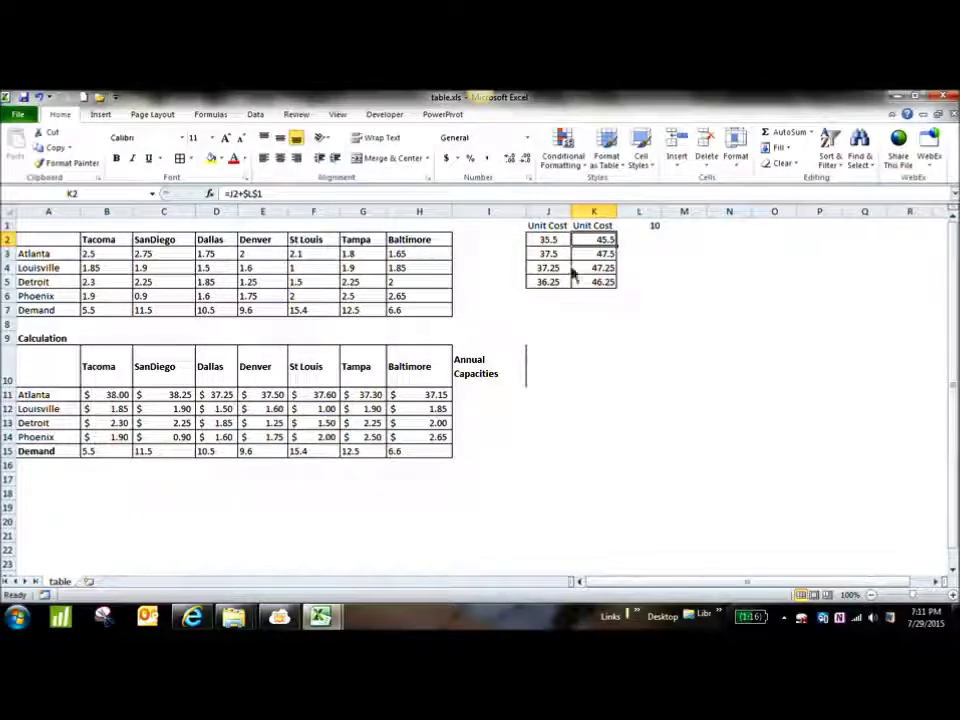
# Try a CHOOSE formula in L7 with index 1 that selects between the unit costs in J2 and K2.
pyautogui.click(506, 230)
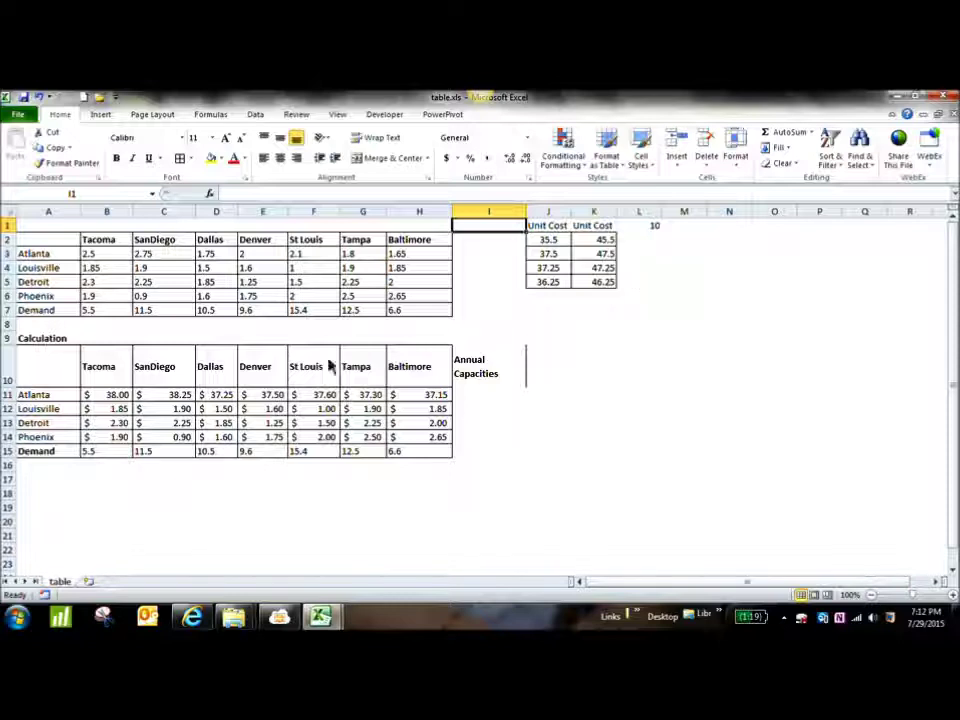
pyautogui.click(631, 314)
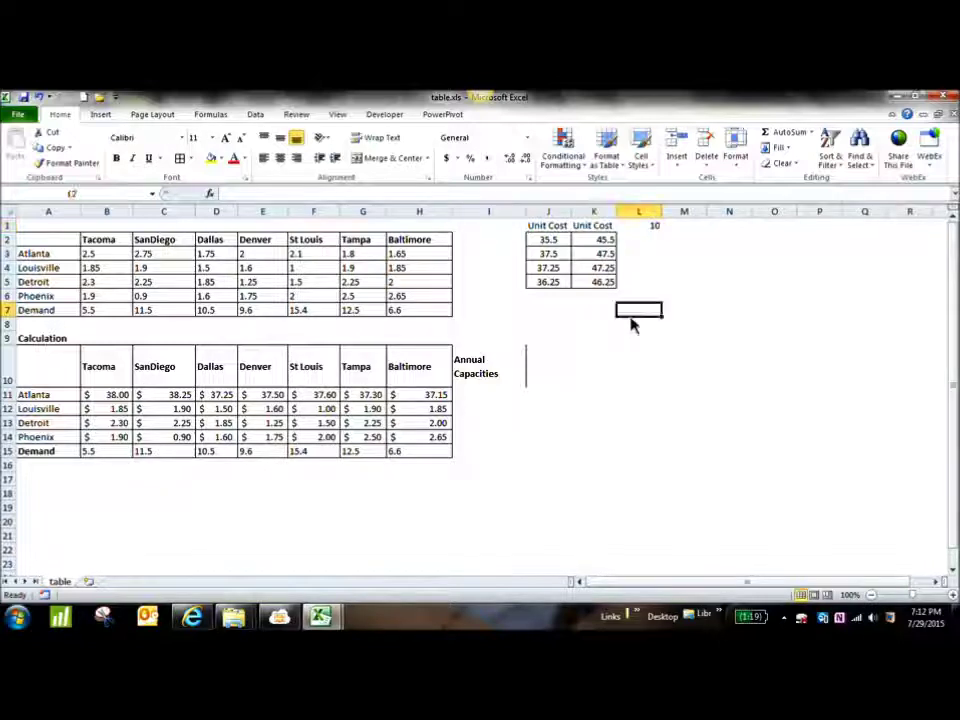
pyautogui.write('=choose(')
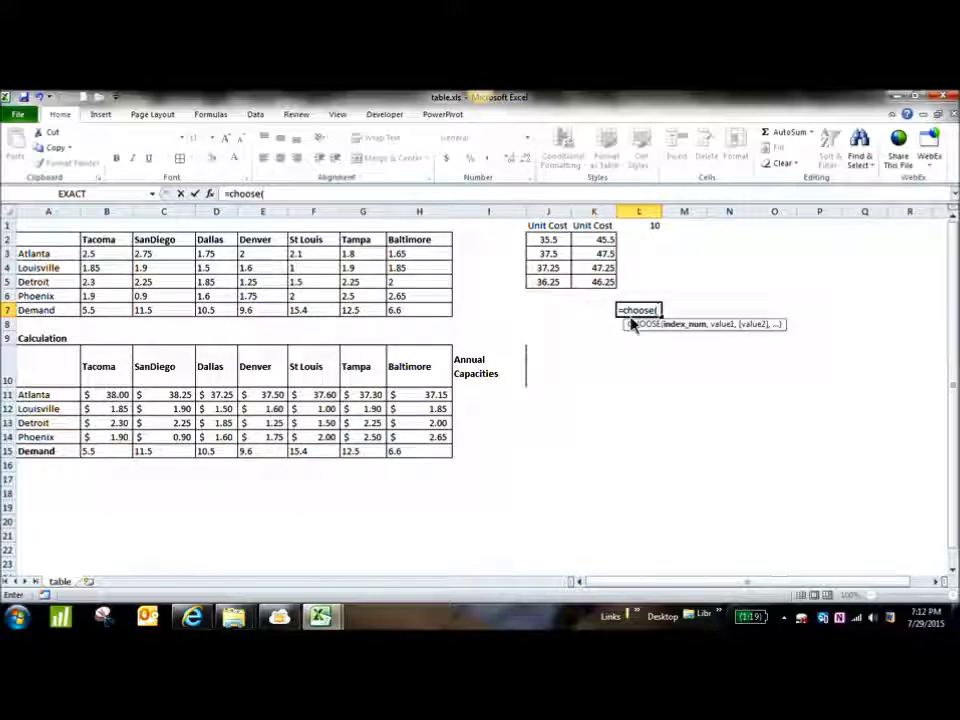
pyautogui.write('1,')
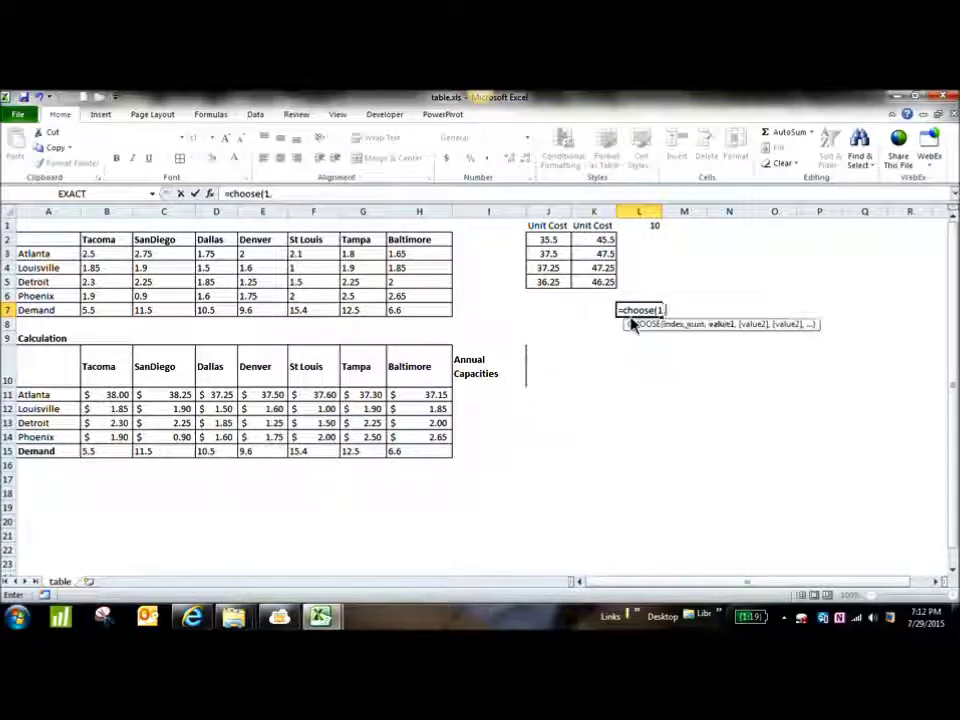
pyautogui.click(549, 242)
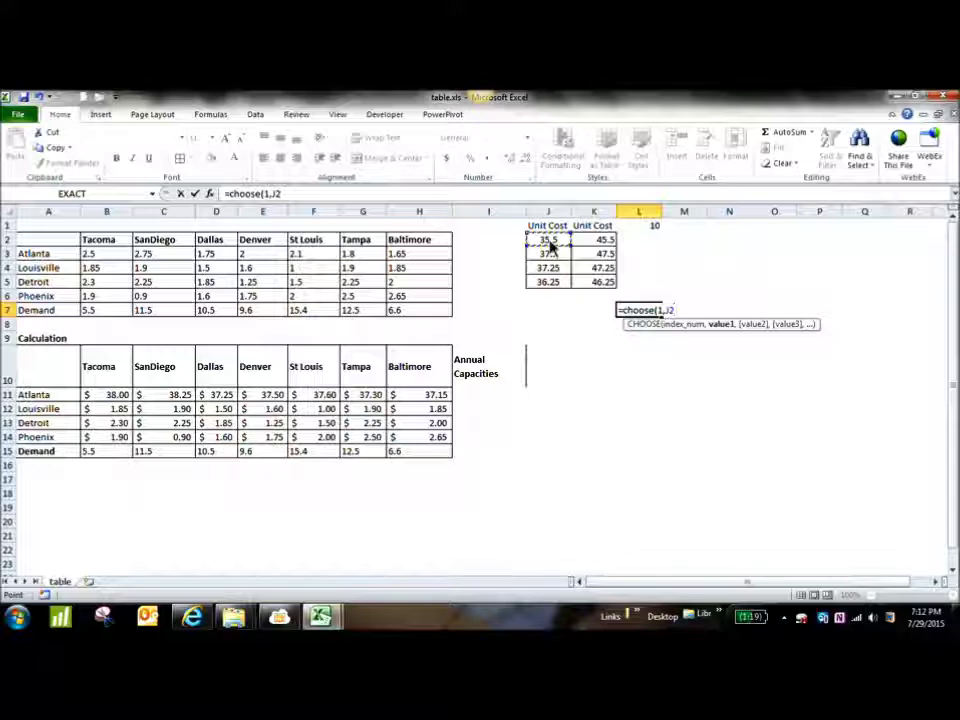
pyautogui.write(',')
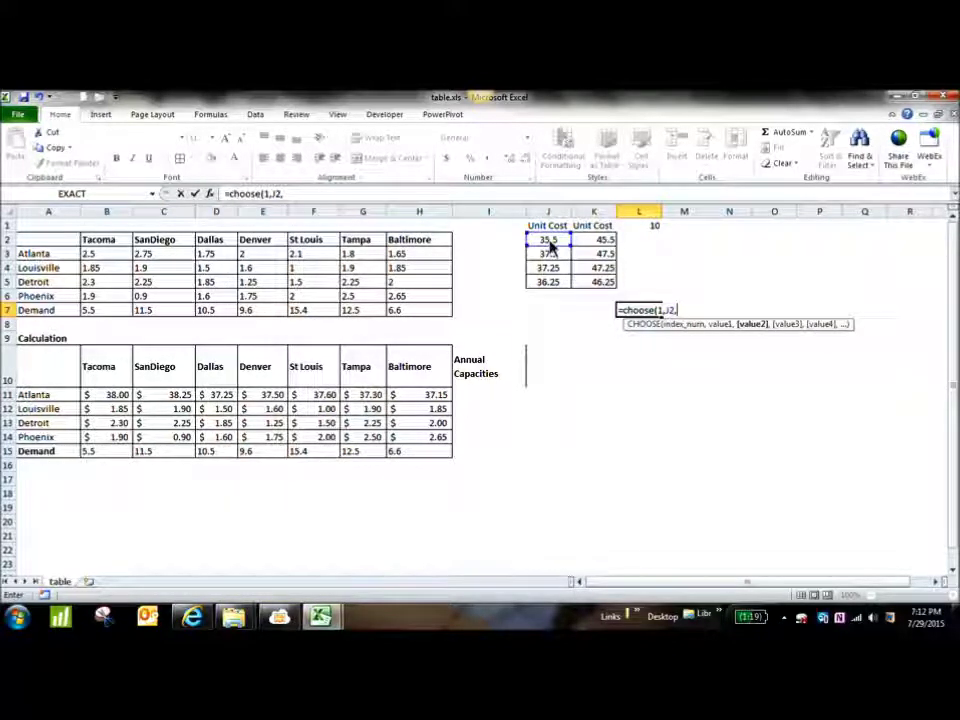
pyautogui.click(589, 249)
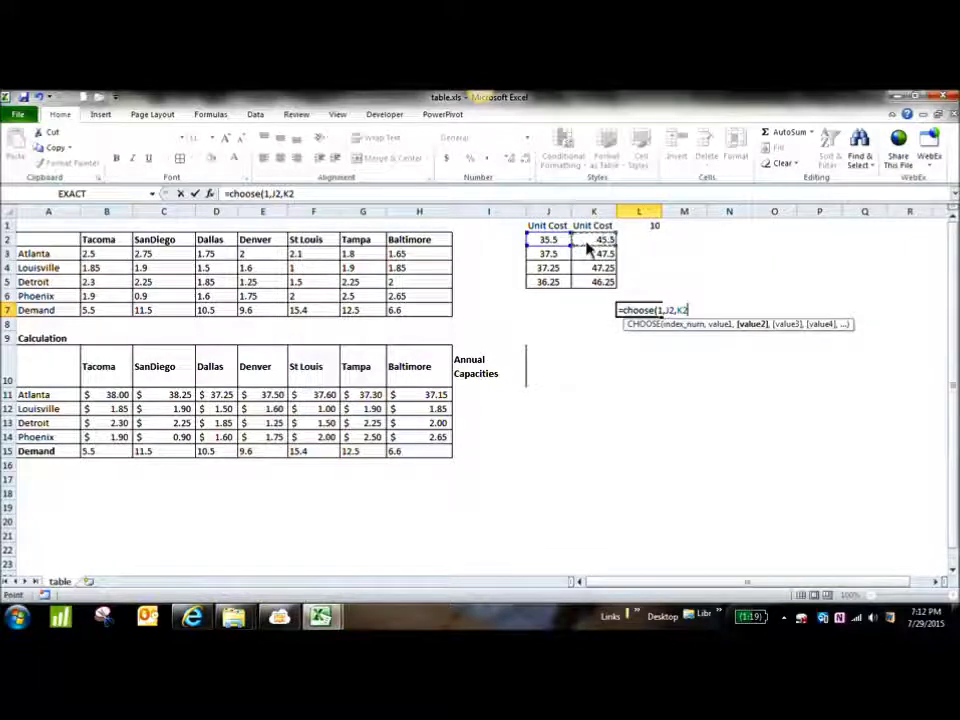
pyautogui.press('Return')
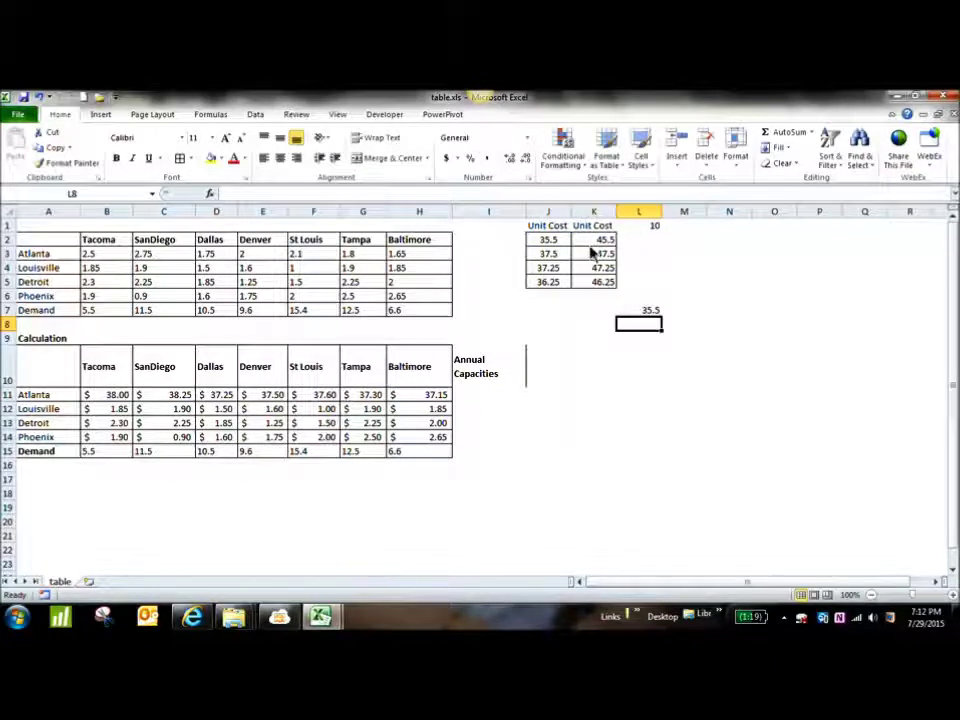
# Replace the index number in L7's CHOOSE formula with a reference to cell I1.
pyautogui.click(646, 313)
pyautogui.click(274, 195)
pyautogui.click(274, 197)
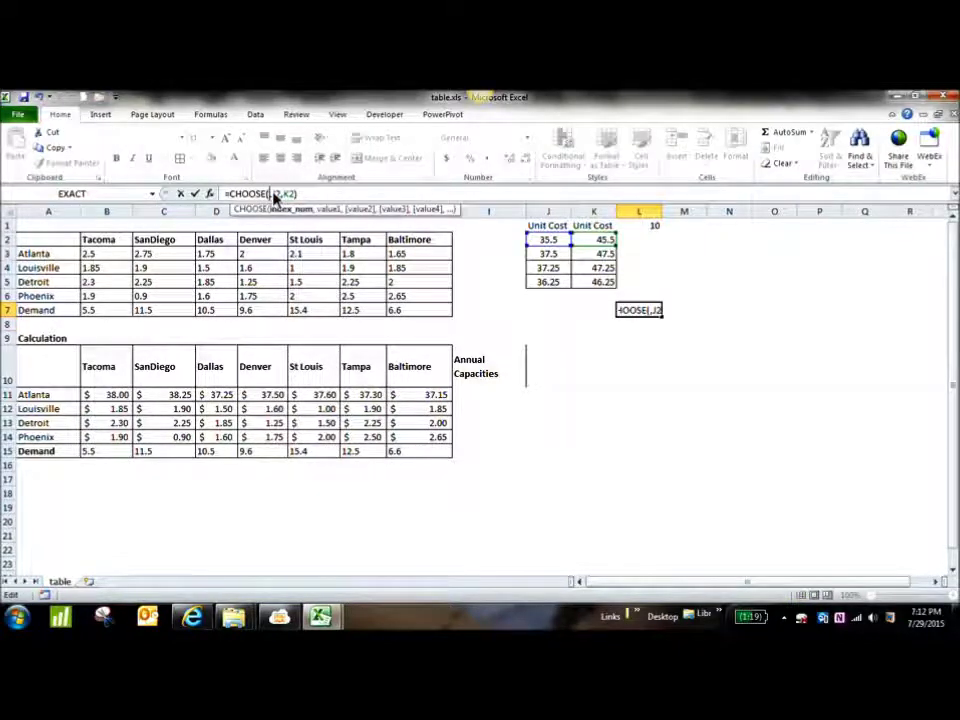
pyautogui.click(484, 231)
pyautogui.press('Return')
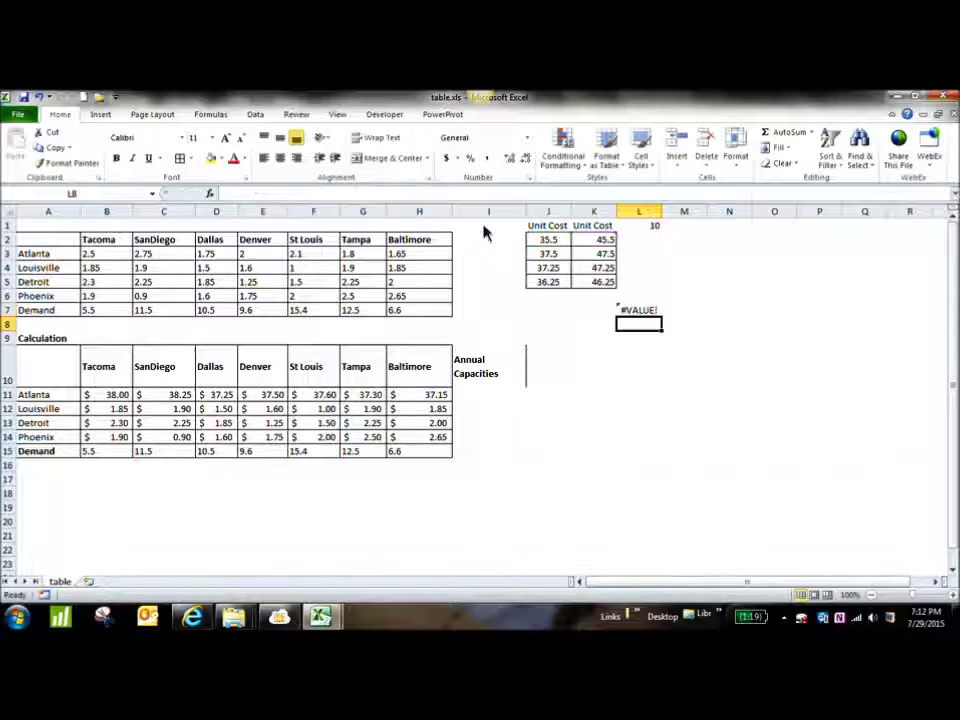
# Test the CHOOSE formula by entering index 1 and then 2 in I1.
pyautogui.click(500, 229)
pyautogui.write('1')
pyautogui.hotkey('ctrl', 'Return')
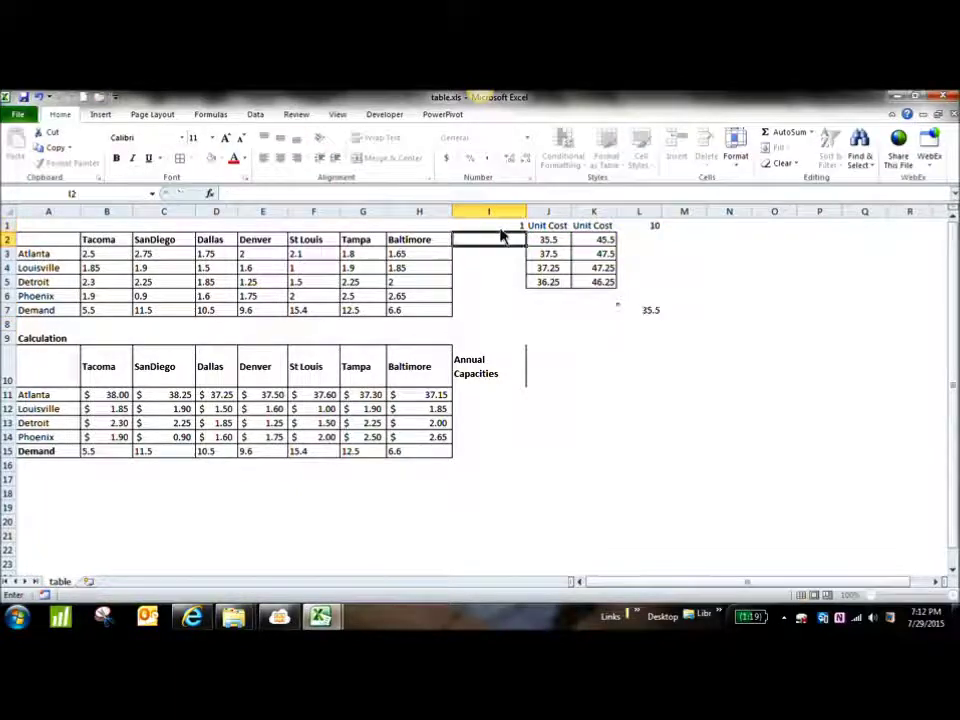
pyautogui.write('2')
pyautogui.hotkey('ctrl', 'Return')
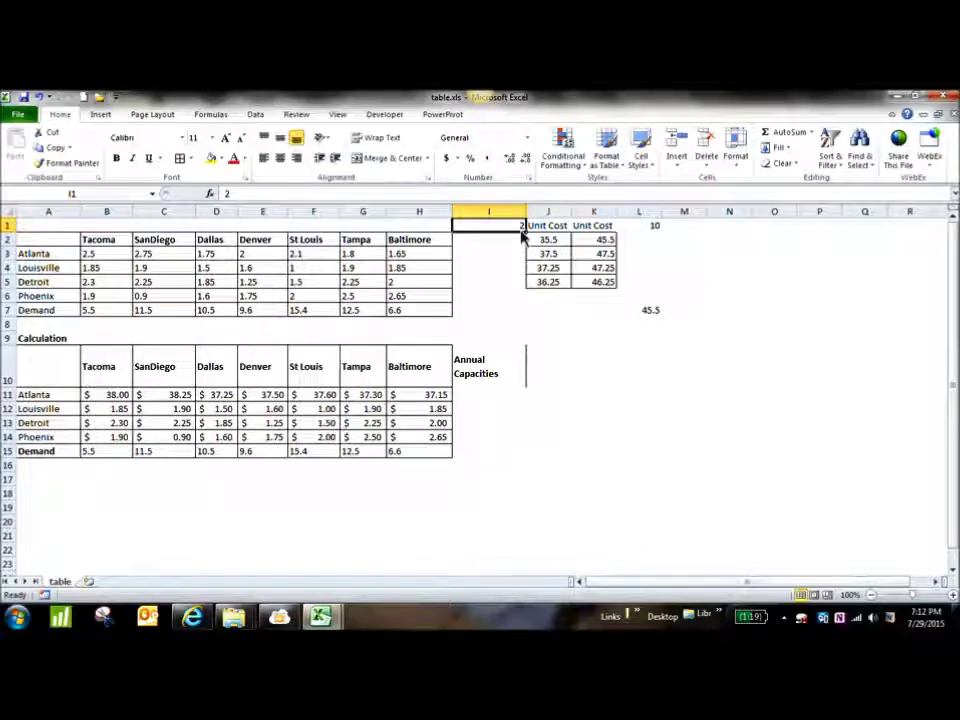
# Clear the test index in I1 and the trial CHOOSE formula in L7.
pyautogui.press('Delete')
pyautogui.click(649, 313)
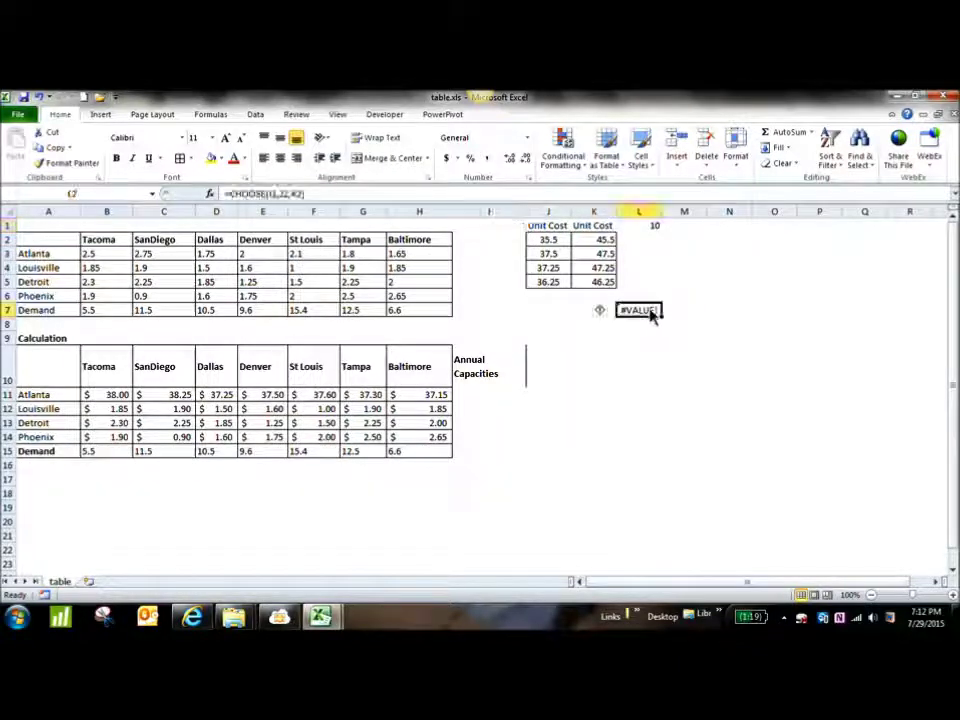
pyautogui.press('Delete')
pyautogui.click(784, 341)
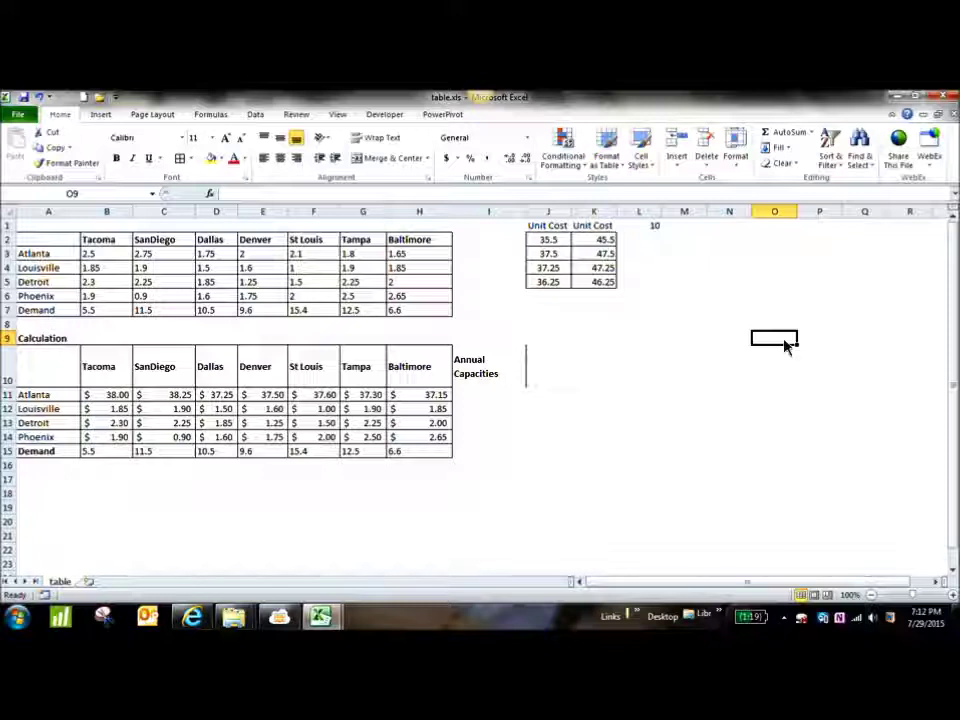
pyautogui.click(658, 324)
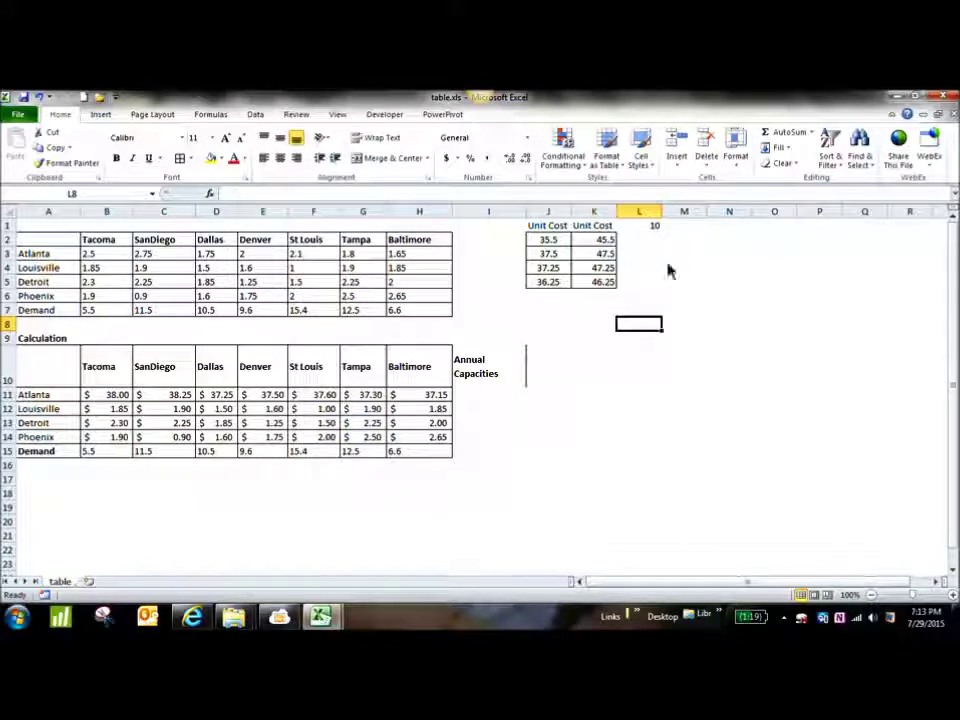
# Add a "Scenario" heading in N1 and enter scenario number 1 in N2.
pyautogui.click(745, 229)
pyautogui.write('Scenario')
pyautogui.press('Return')
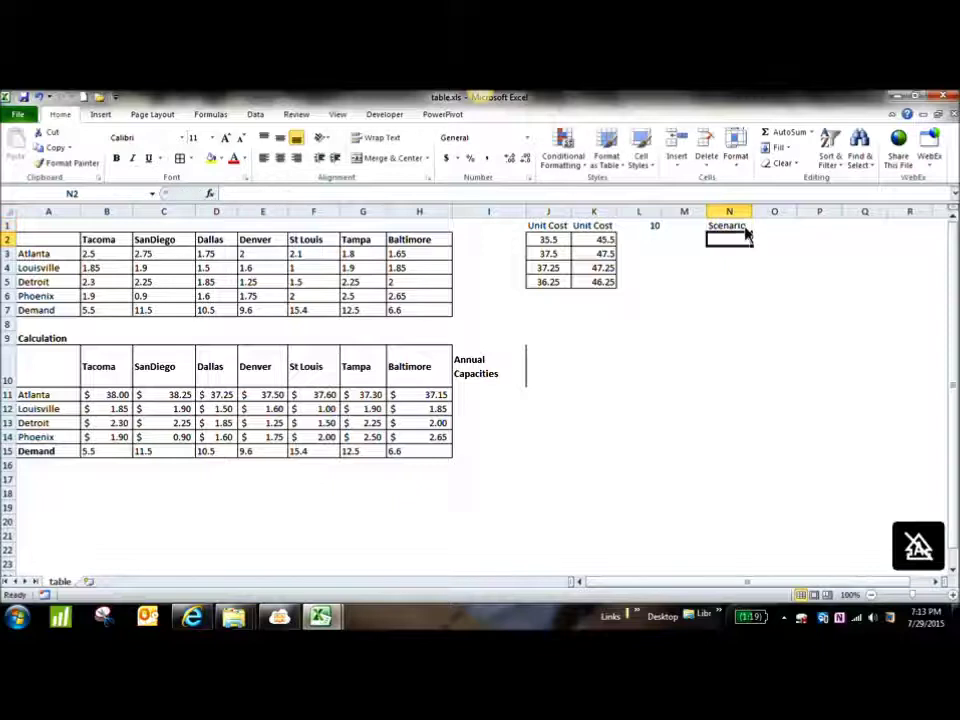
pyautogui.write('1')
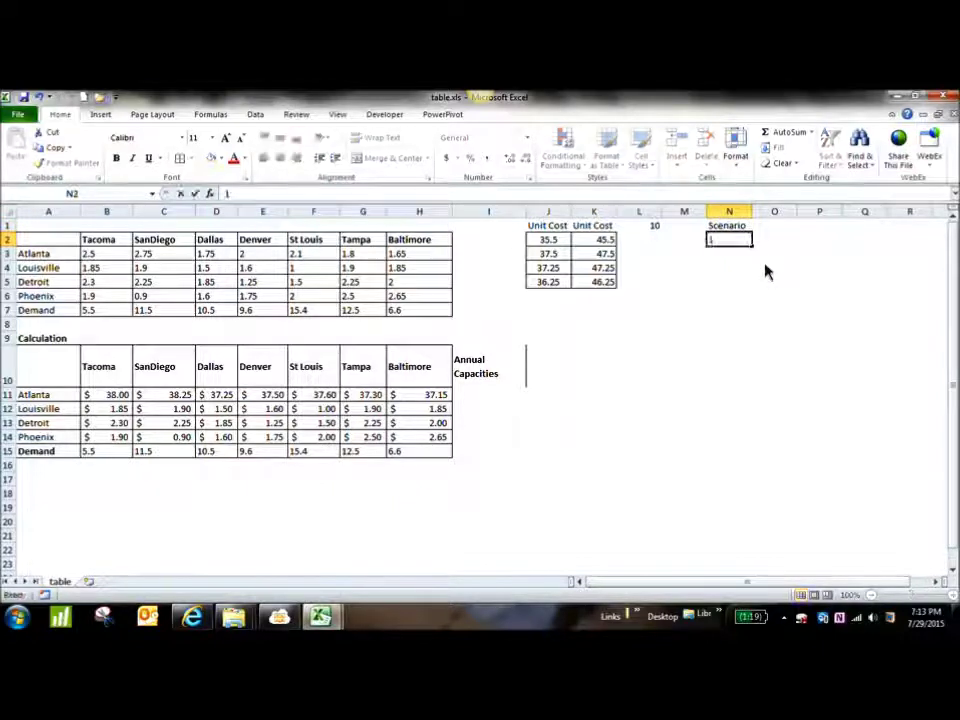
pyautogui.press('Return')
# Apply a green fill to the scenario number cell N2.
pyautogui.click(732, 241)
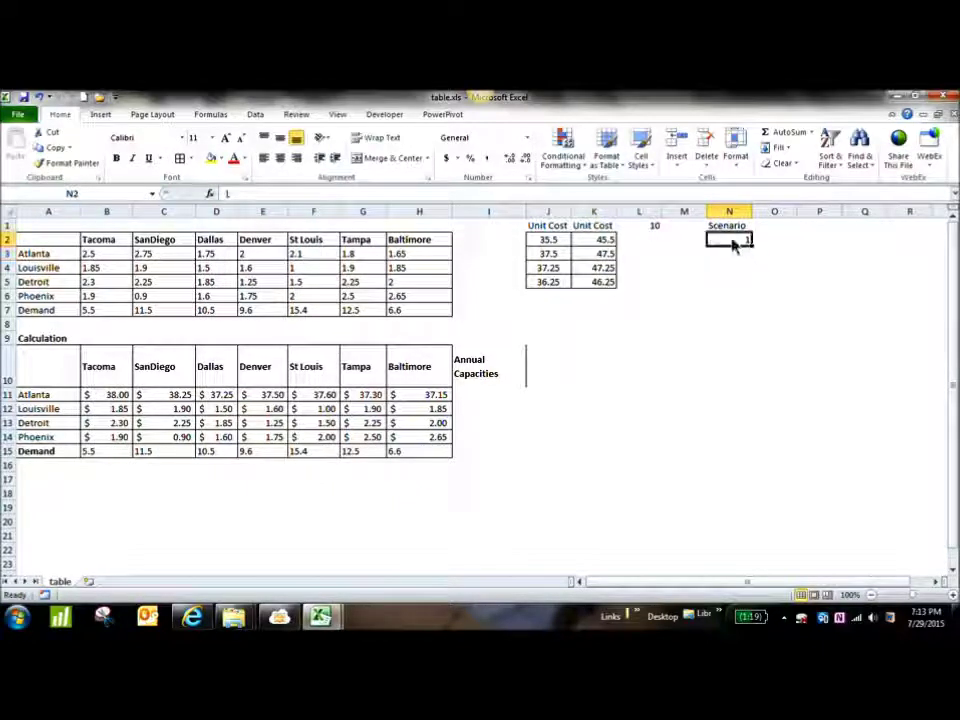
pyautogui.click(221, 159)
pyautogui.click(270, 262)
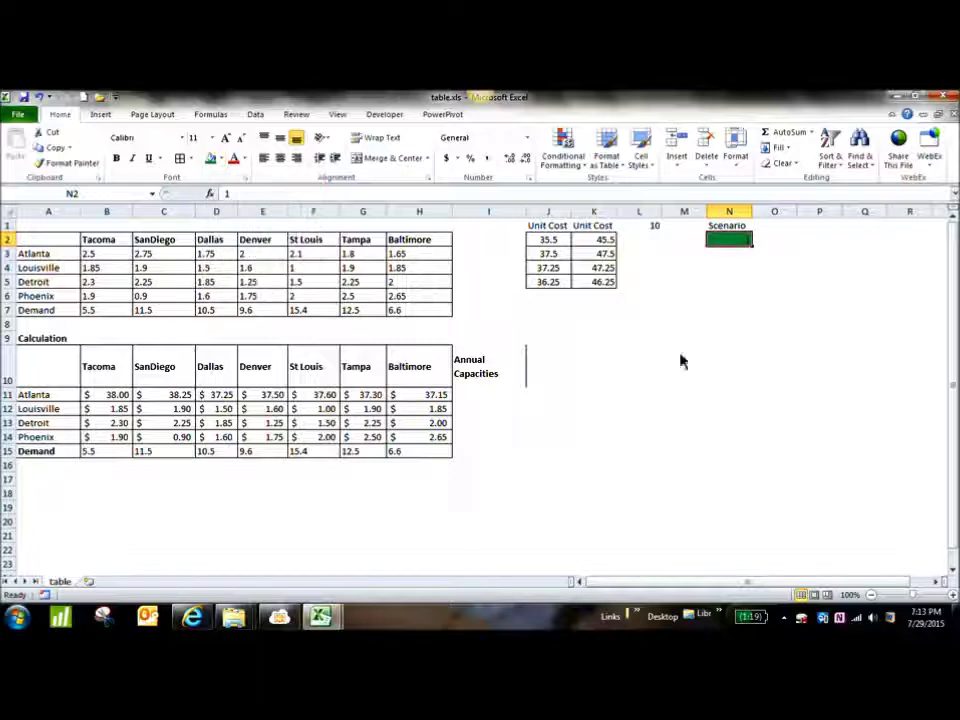
pyautogui.click(797, 398)
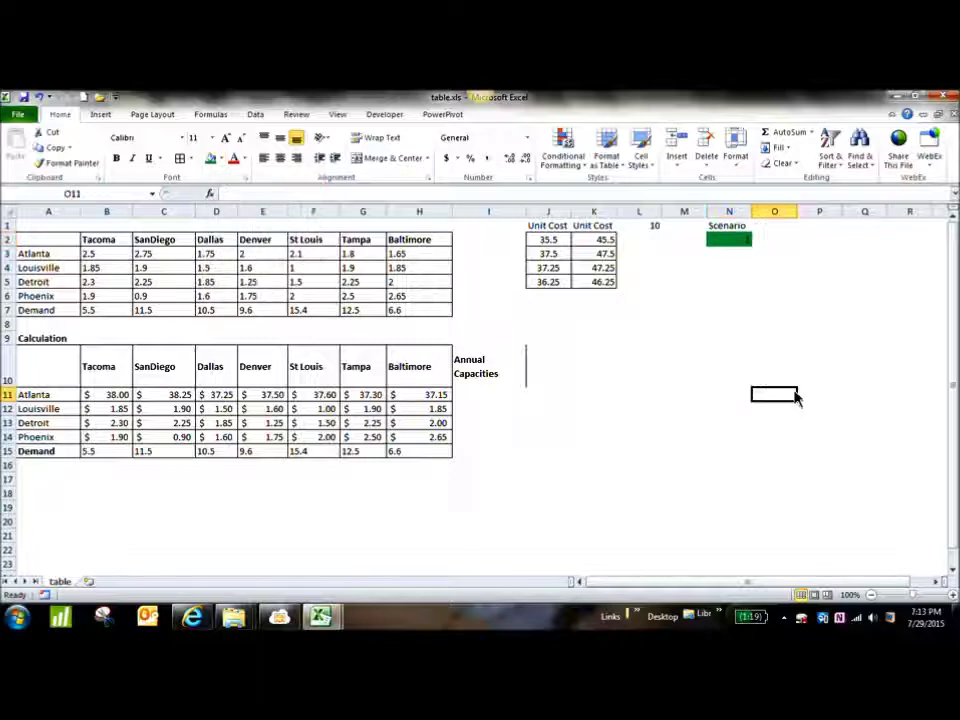
# Start replacing the Atlanta–Tacoma cost formula in B11 with a CHOOSE function that uses $N$2 as an absolute index reference.
pyautogui.click(110, 398)
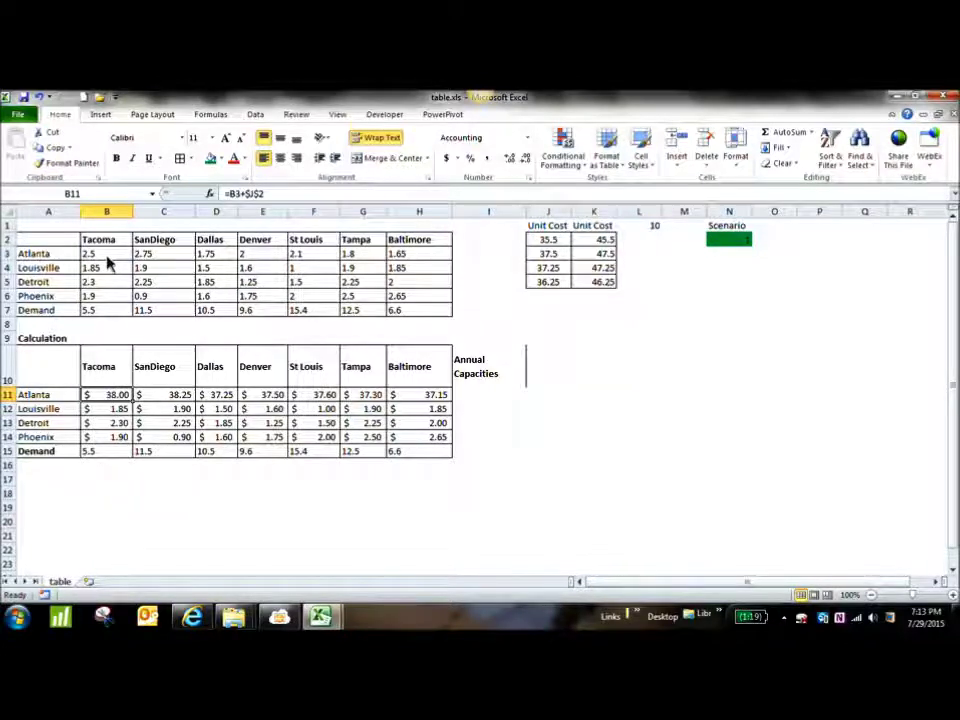
pyautogui.write('=cho')
pyautogui.write('ose')
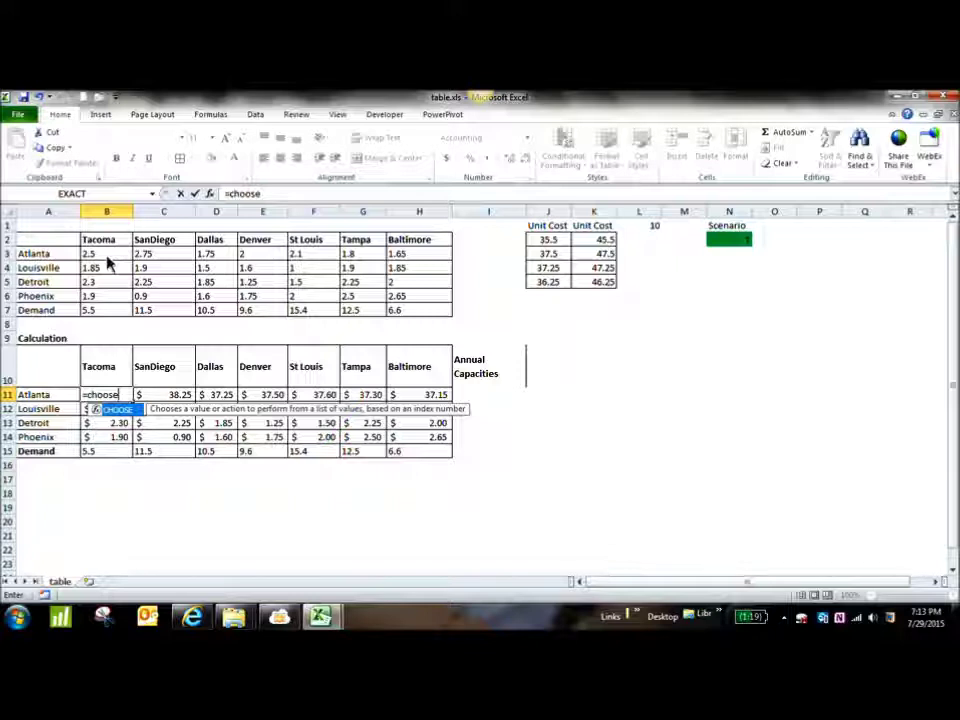
pyautogui.write('(')
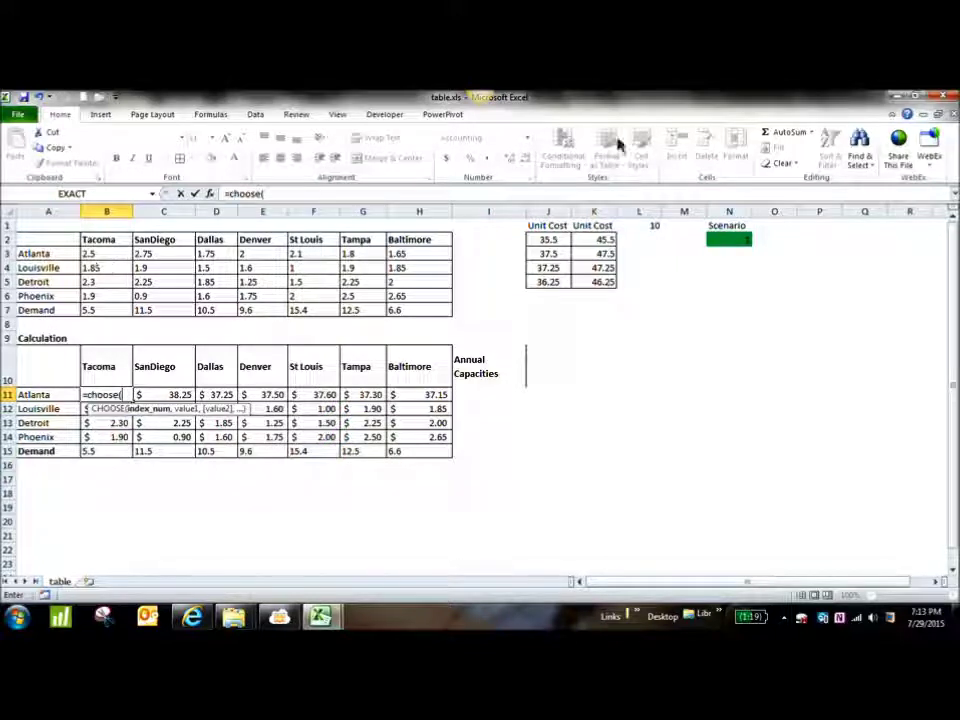
pyautogui.click(732, 240)
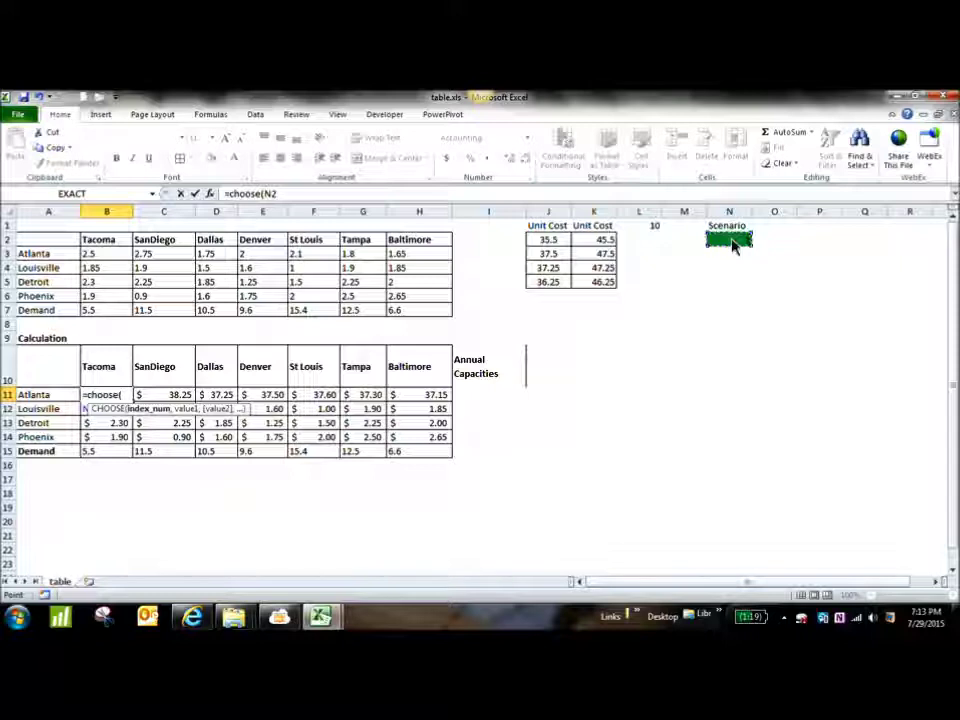
pyautogui.write(',')
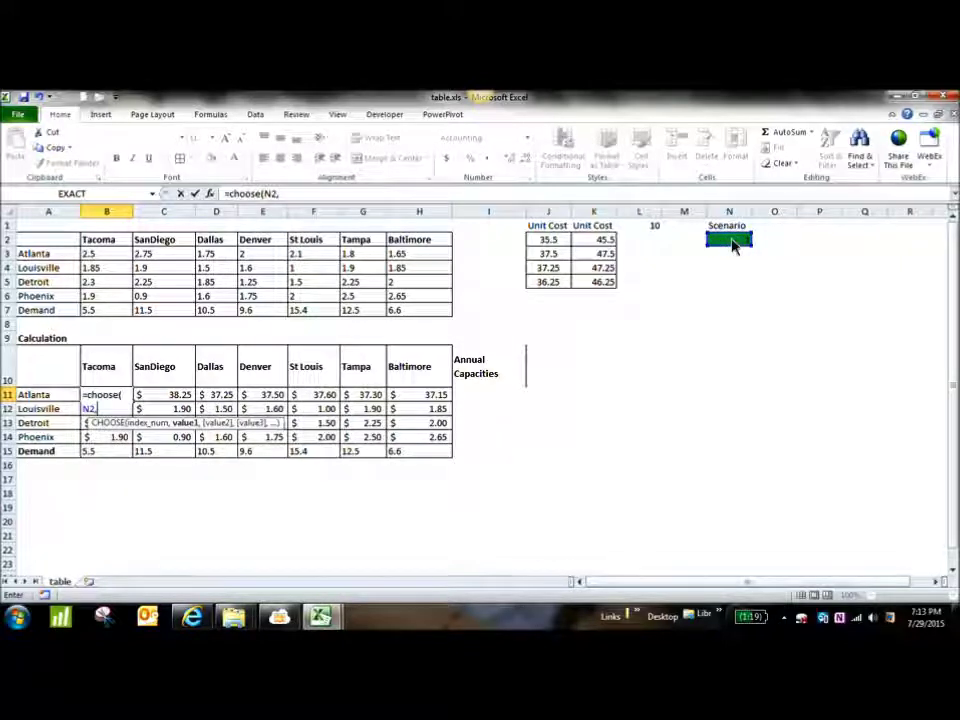
pyautogui.doubleClick(90, 411)
pyautogui.press('F4')
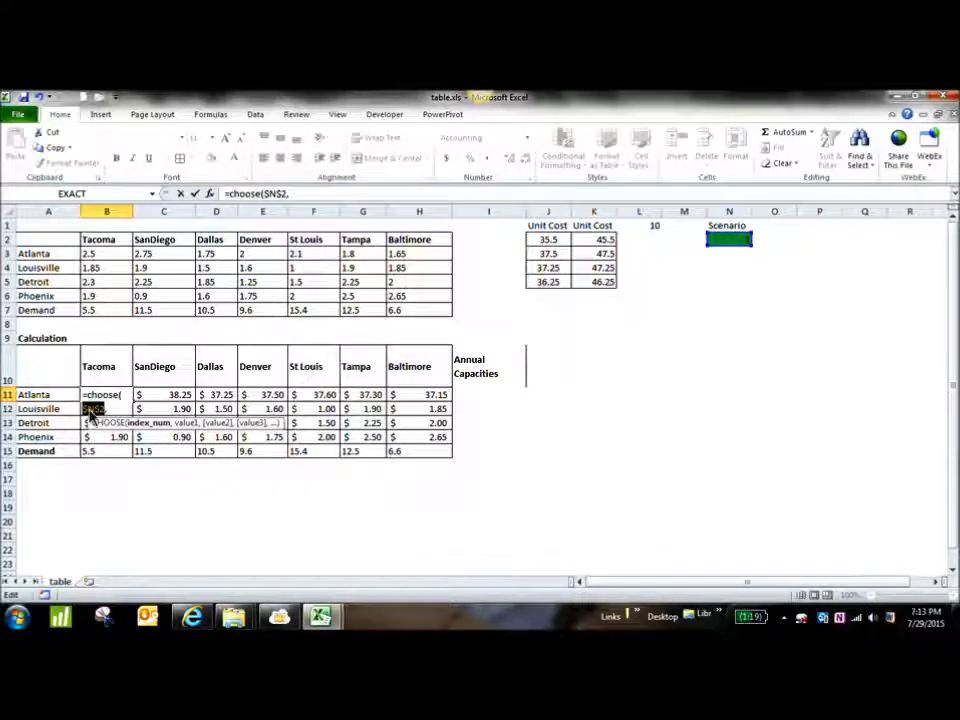
pyautogui.click(114, 416)
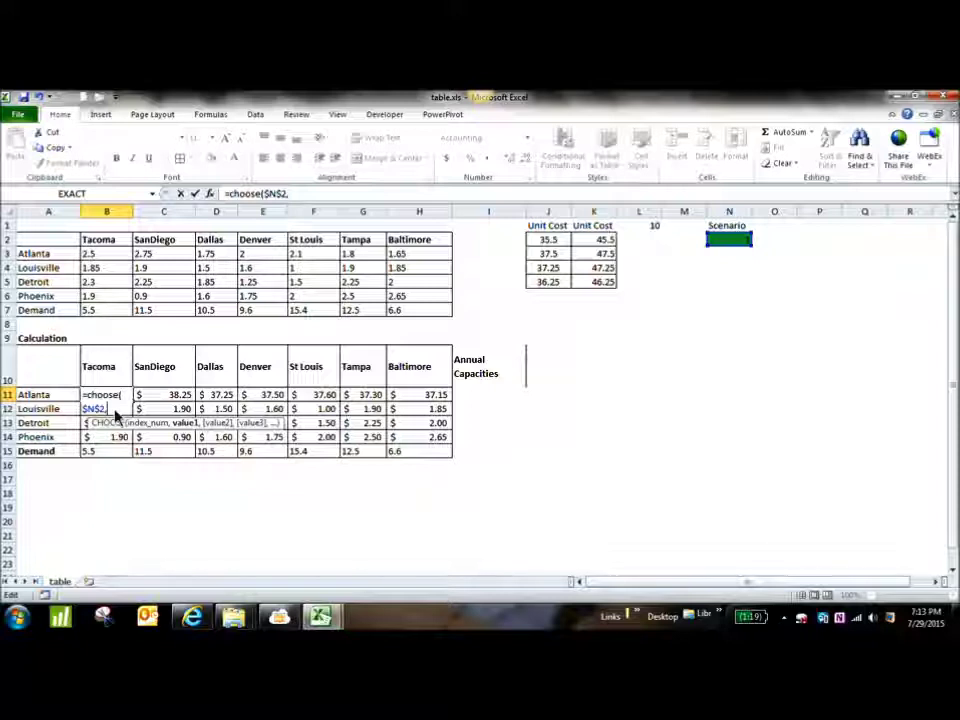
# Add J2 and K2 as the CHOOSE values in the B11 formula, and add the shipping cost B3 to the result.
pyautogui.click(548, 242)
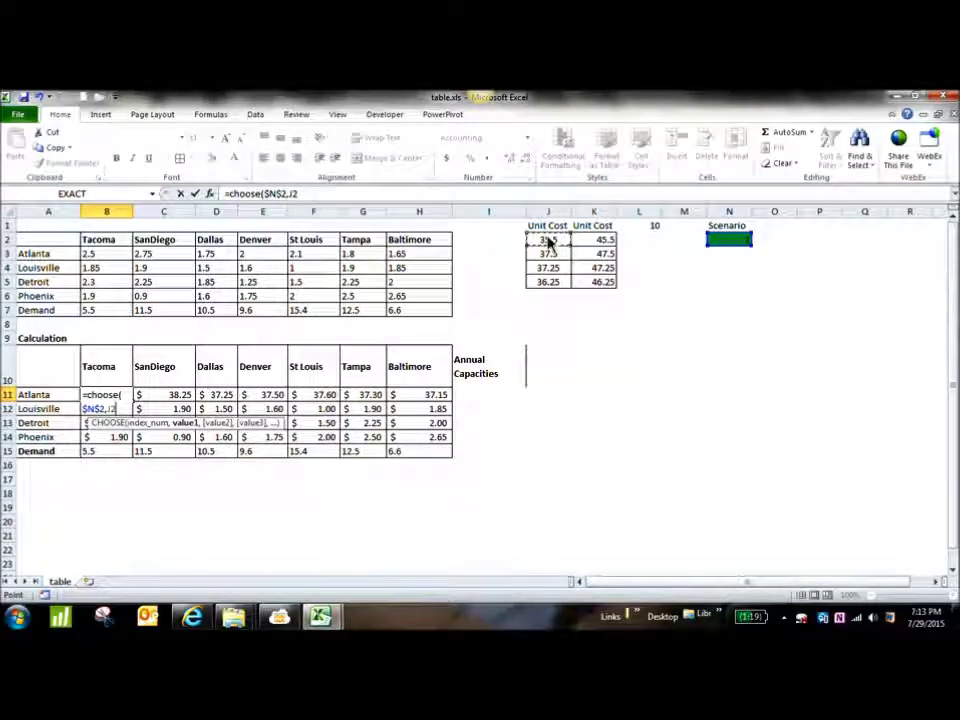
pyautogui.write(',')
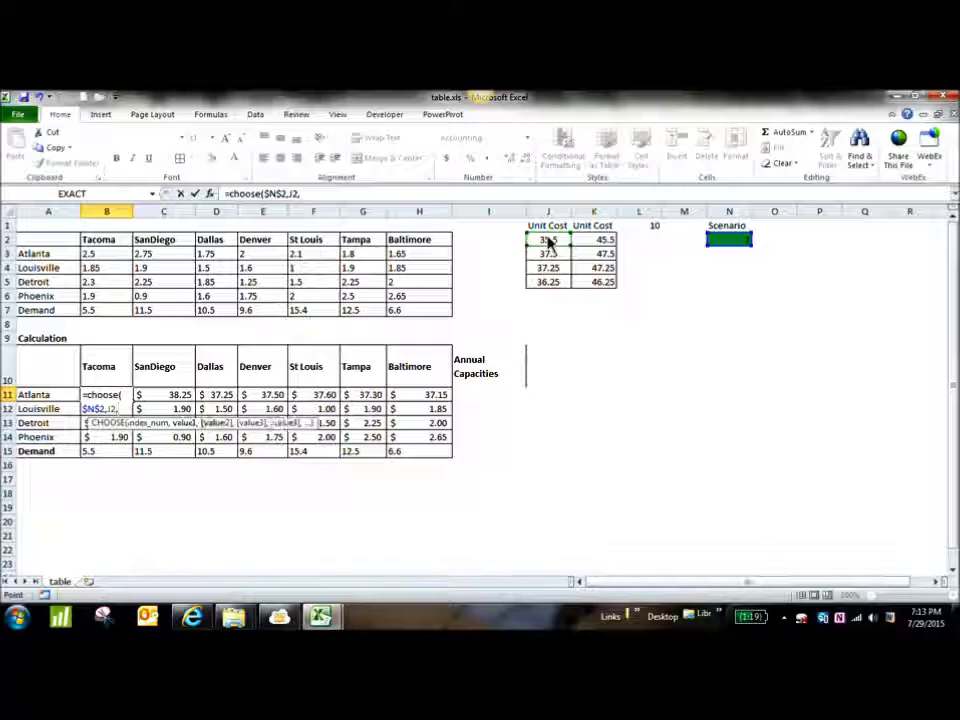
pyautogui.click(604, 244)
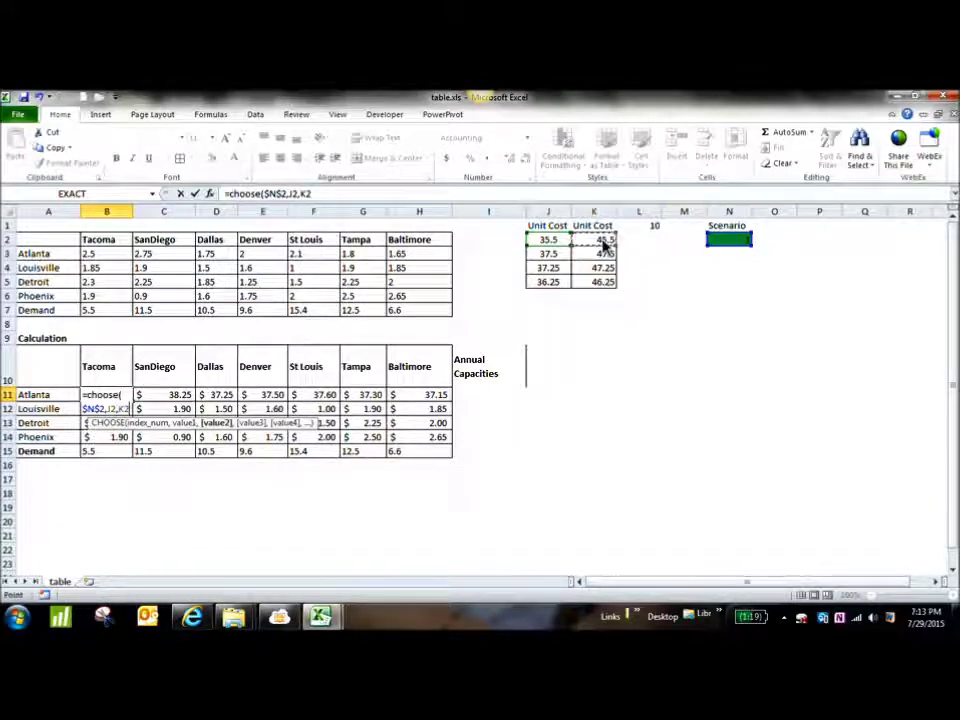
pyautogui.write(')+')
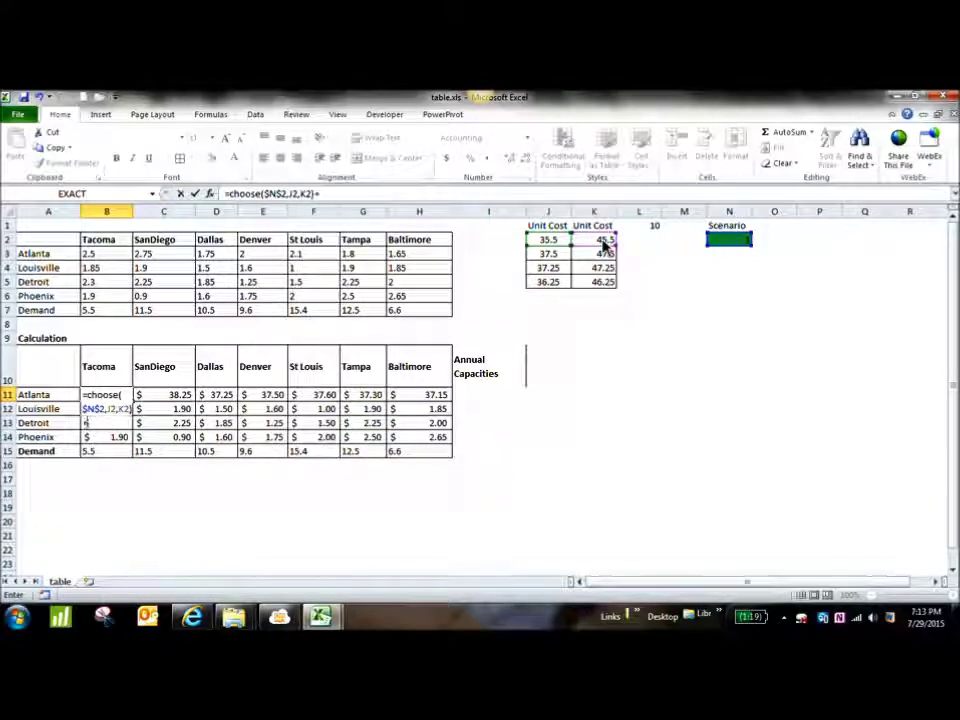
pyautogui.click(107, 260)
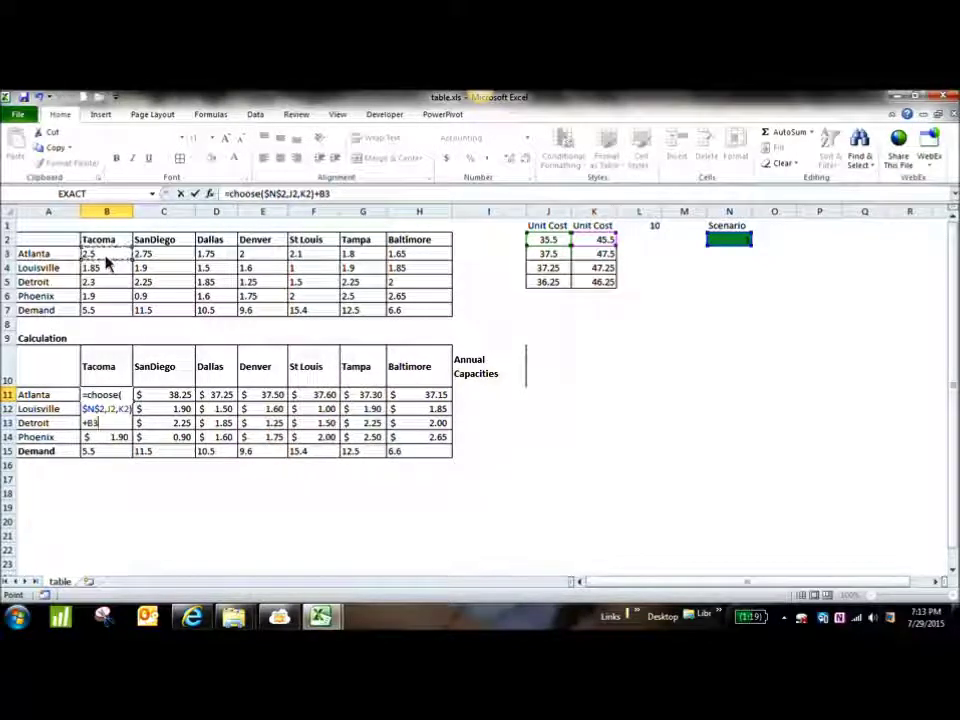
# Make the J2 and K2 references absolute and commit the B11 formula as =CHOOSE($N$2,$J$2,$K$2)+B3.
pyautogui.click(114, 413)
pyautogui.press('F4')
pyautogui.click(89, 424)
pyautogui.doubleClick(89, 424)
pyautogui.press('F4')
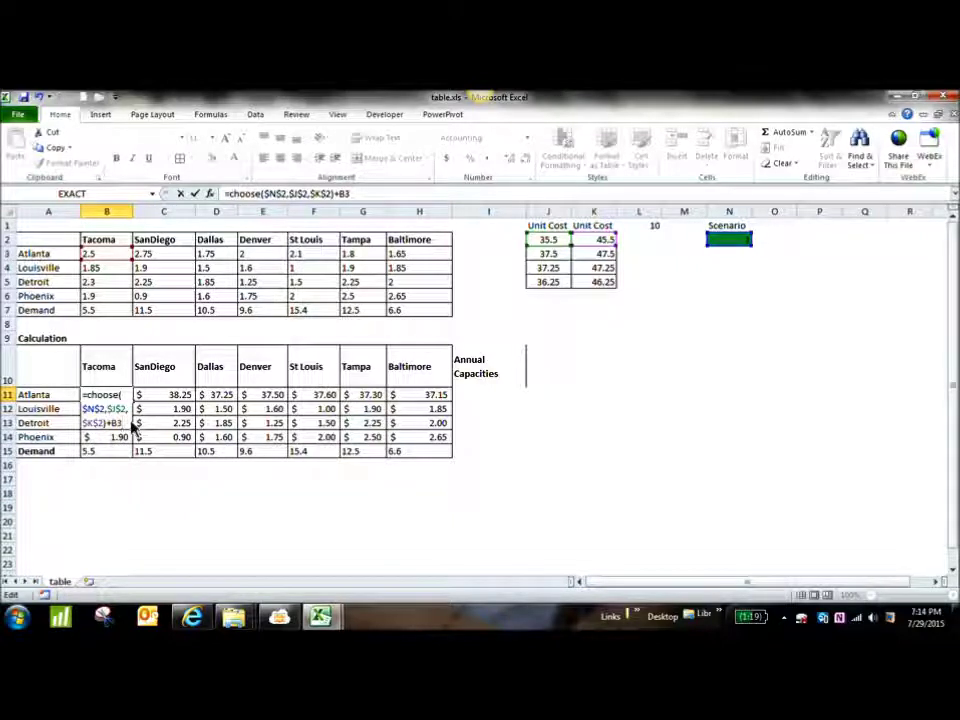
pyautogui.press('Return')
# Copy the B11 formula across the Atlanta row through the Baltimore column, H11.
pyautogui.click(113, 398)
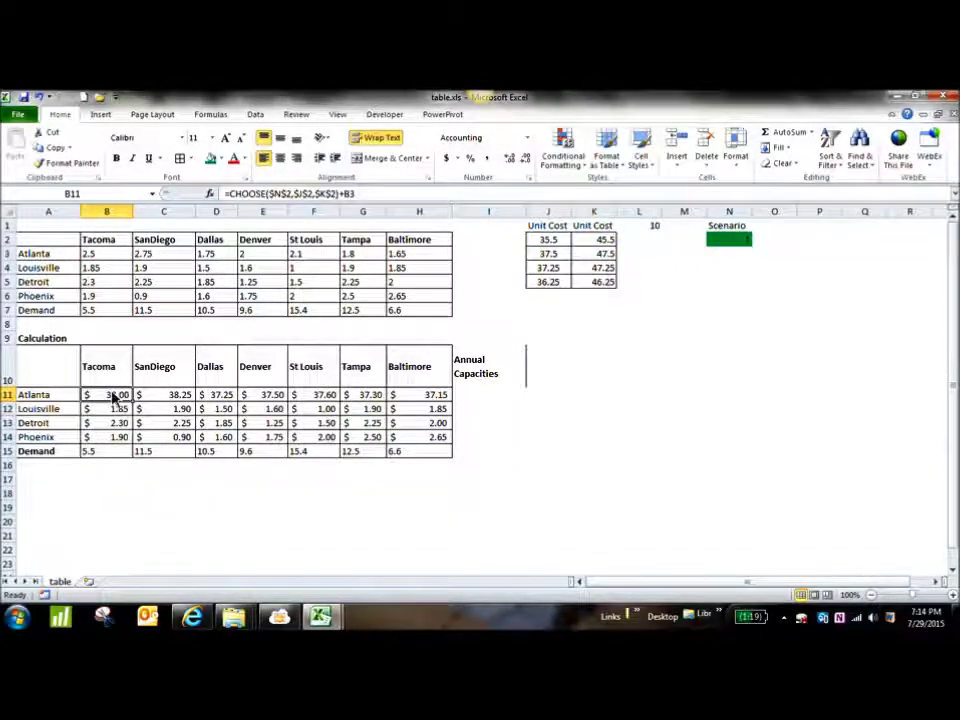
pyautogui.moveTo(131, 402); pyautogui.dragTo(443, 411)
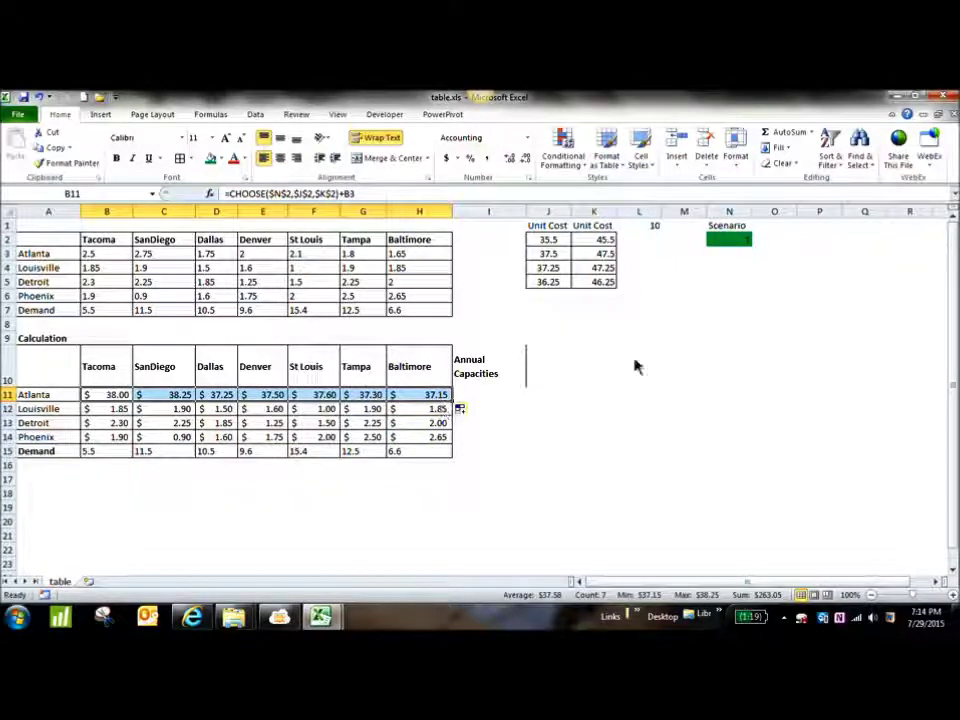
pyautogui.click(681, 366)
# Set the scenario number in N2 to 2 and check the Atlanta costs against the two unit cost columns.
pyautogui.moveTo(552, 230); pyautogui.dragTo(558, 286)
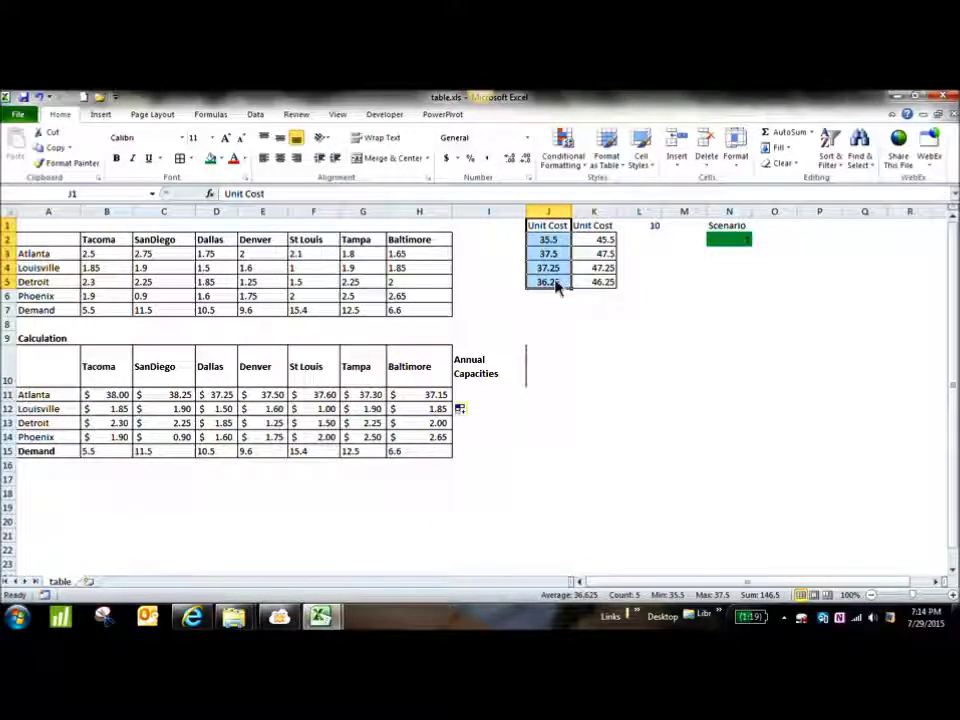
pyautogui.click(553, 241)
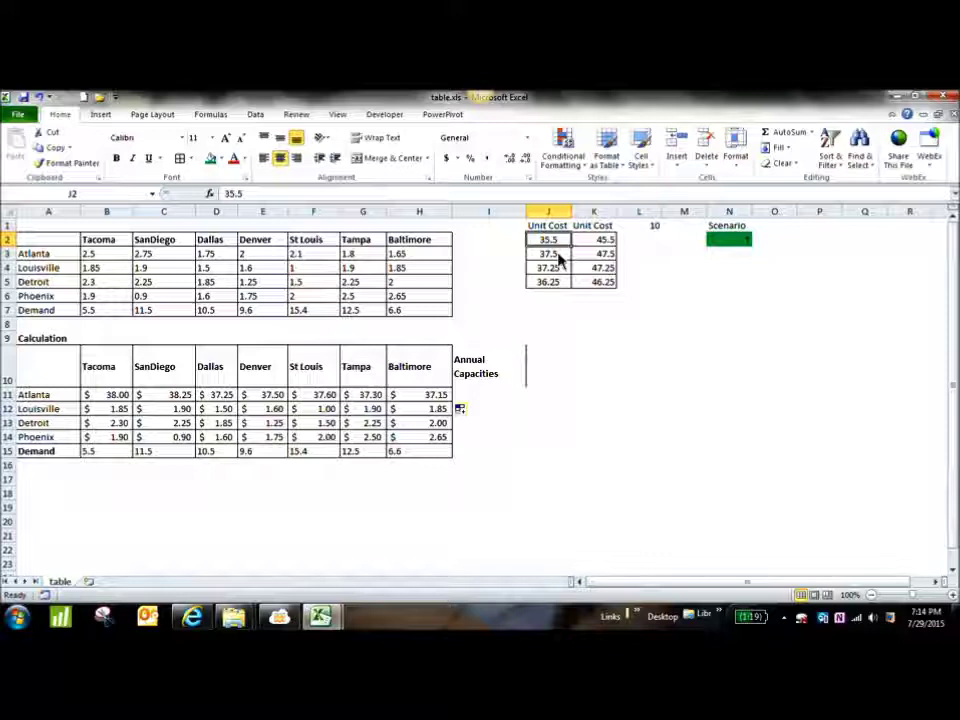
pyautogui.click(750, 249)
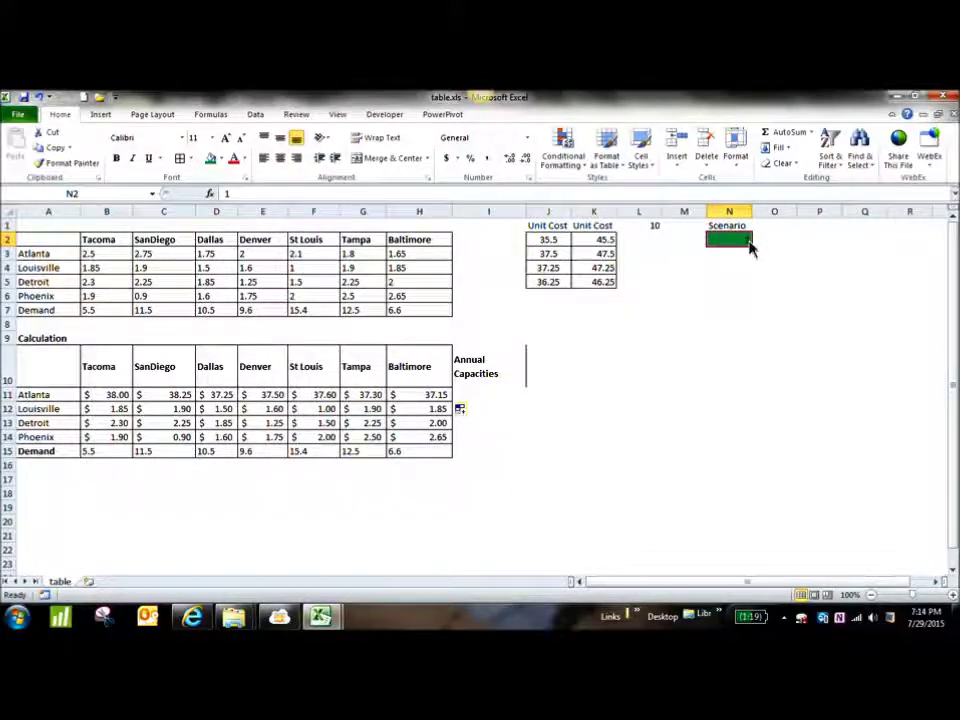
pyautogui.write('2')
pyautogui.press('Return')
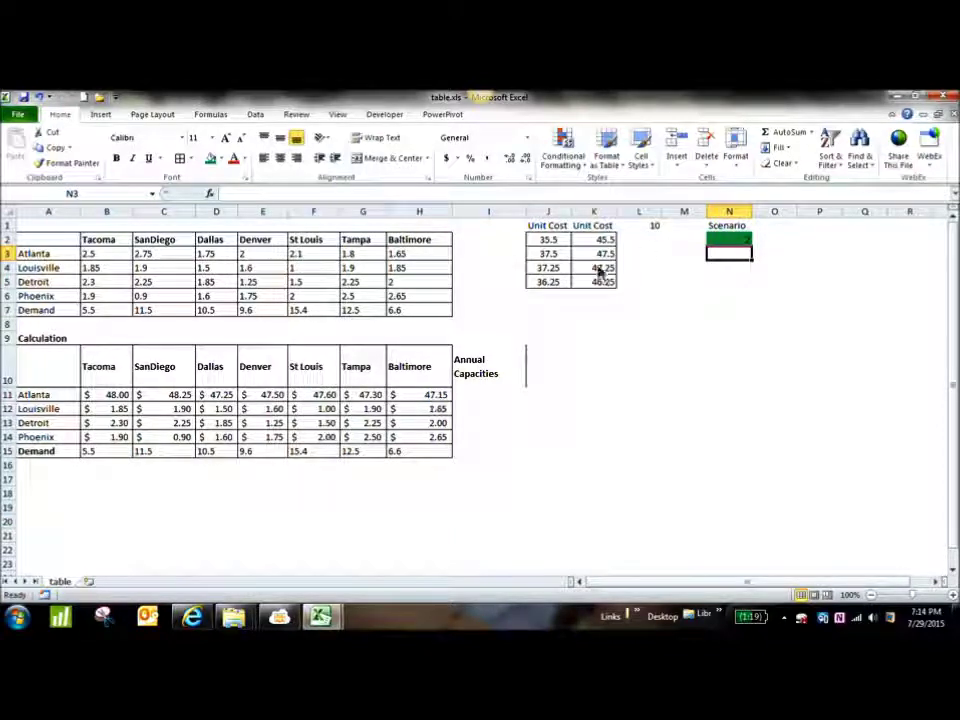
pyautogui.click(606, 245)
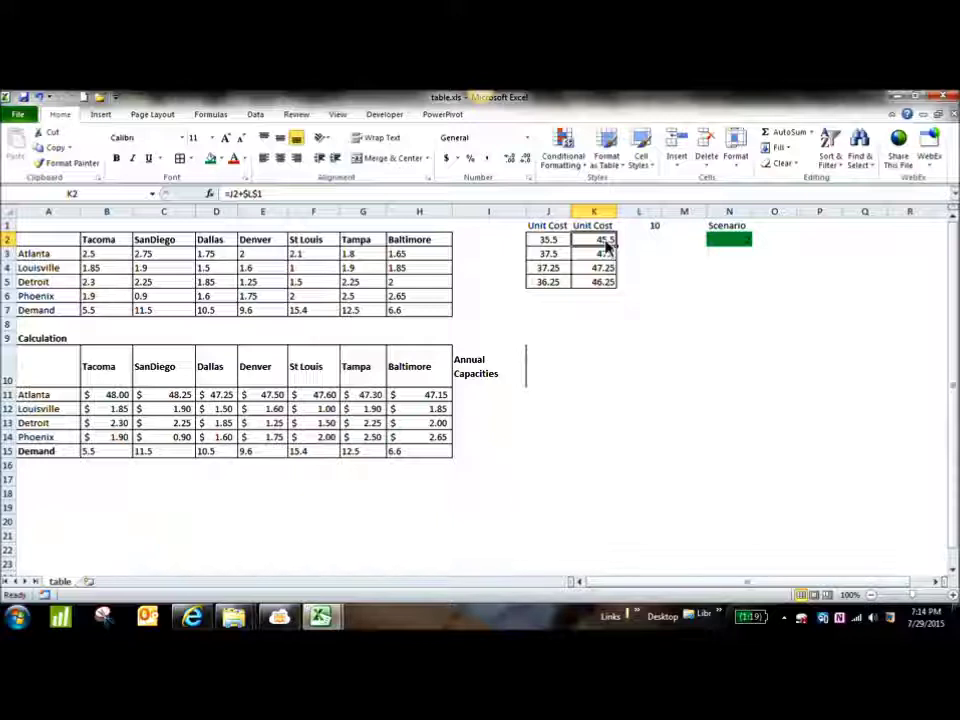
pyautogui.click(112, 395)
# Start a CHOOSE formula in the Louisville–Tacoma cell B12 with $N$2 as the absolute index reference.
pyautogui.click(119, 411)
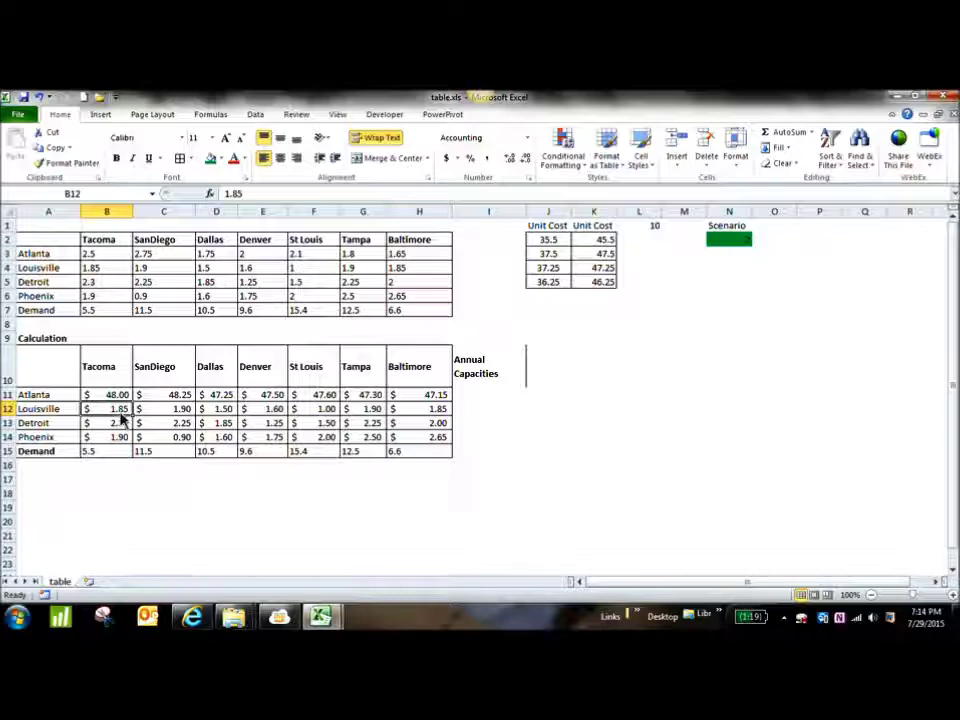
pyautogui.write('=choose(')
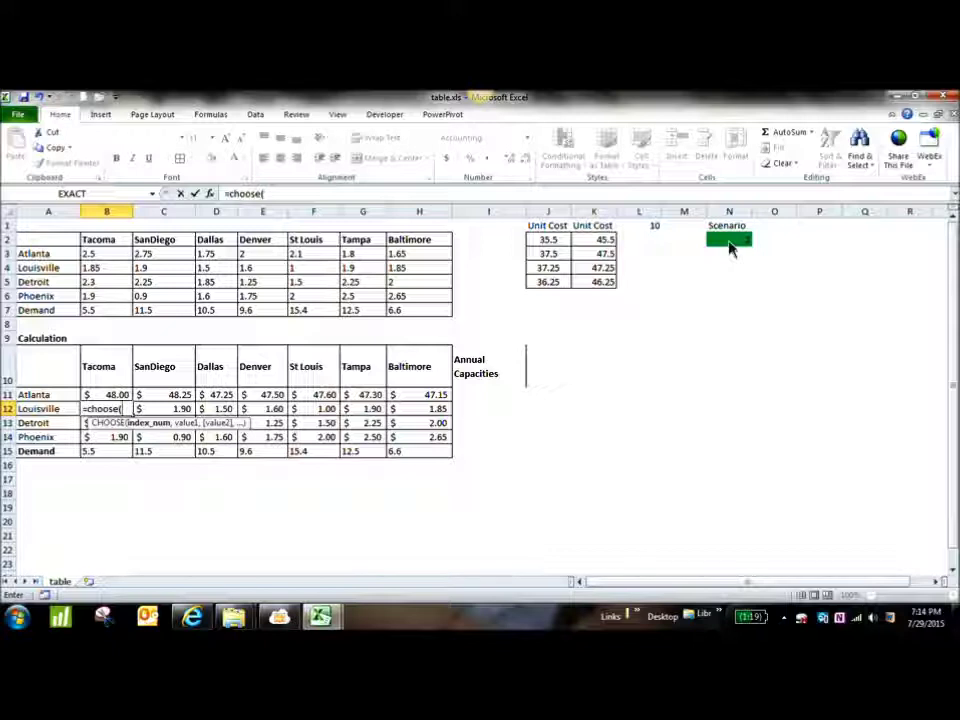
pyautogui.click(730, 240)
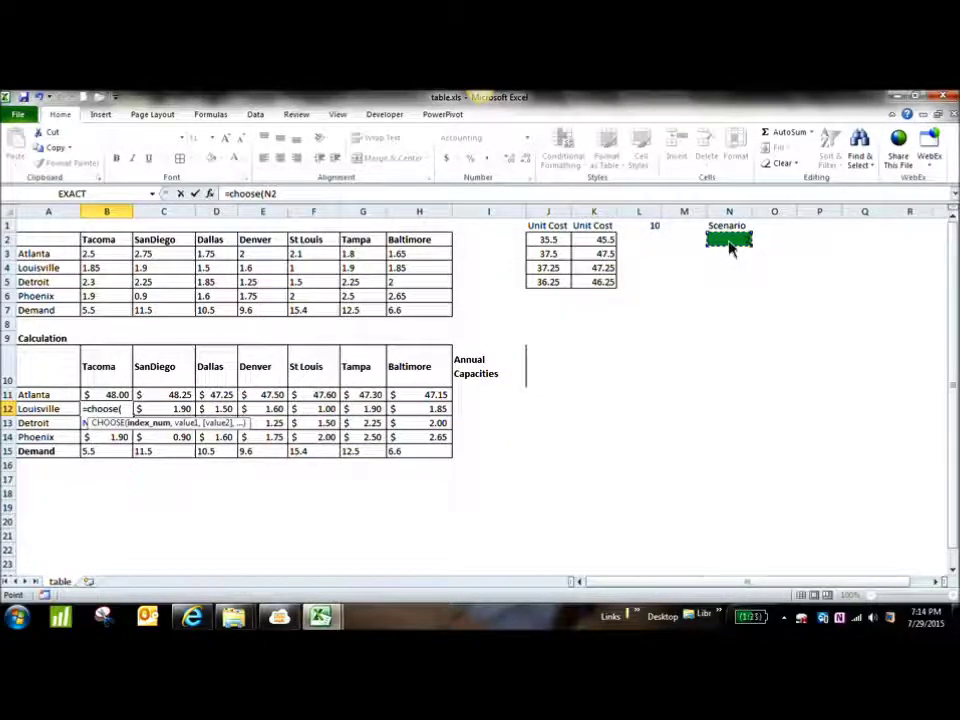
pyautogui.press('F2')
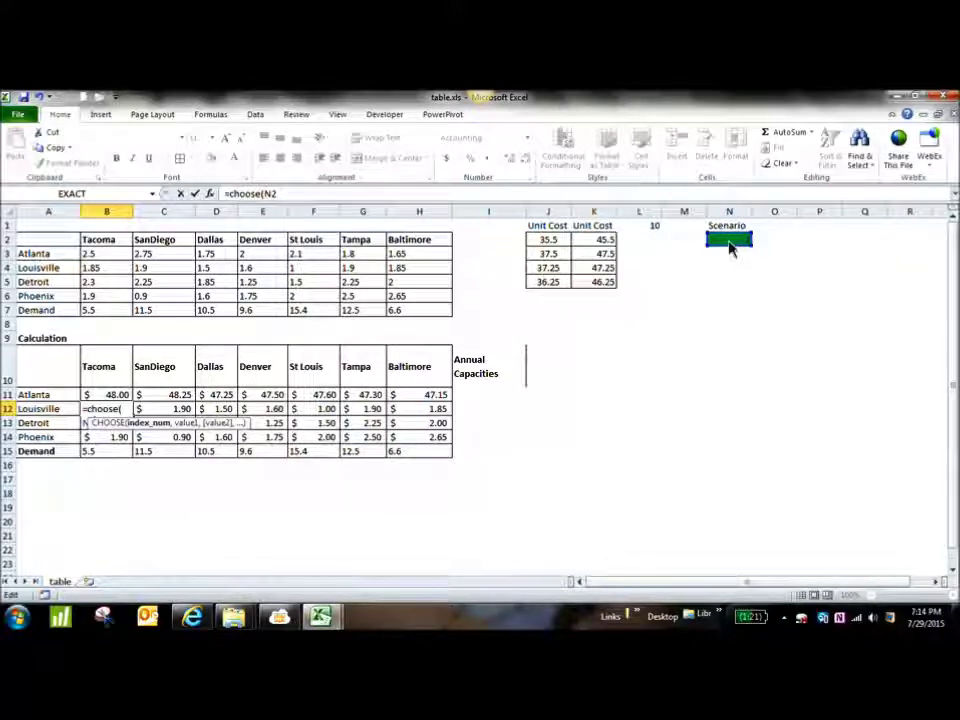
pyautogui.press('F4')
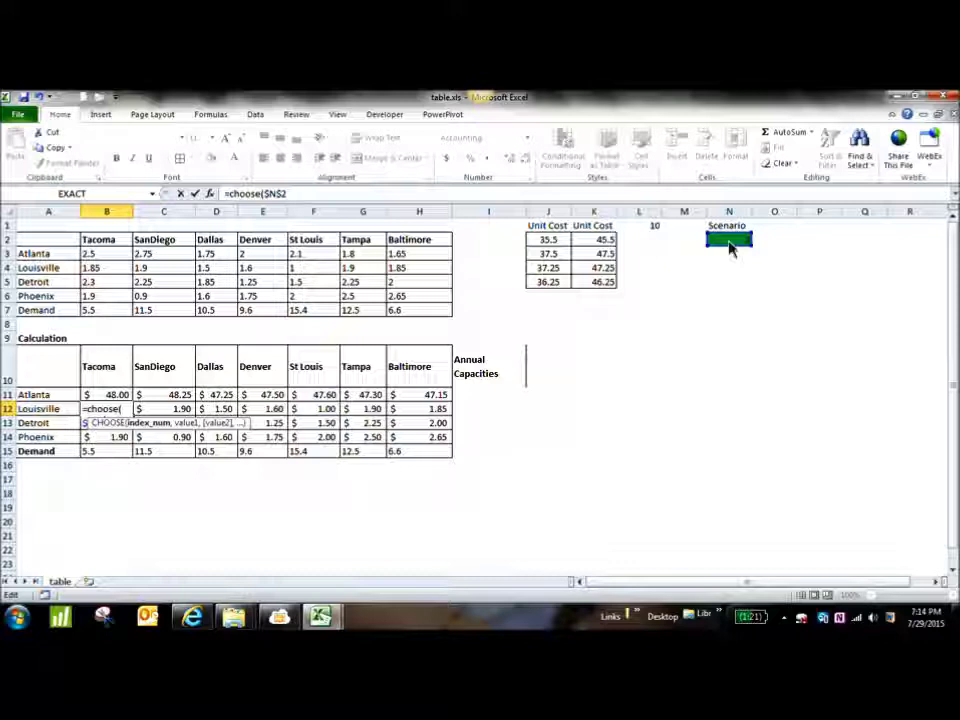
pyautogui.write(',')
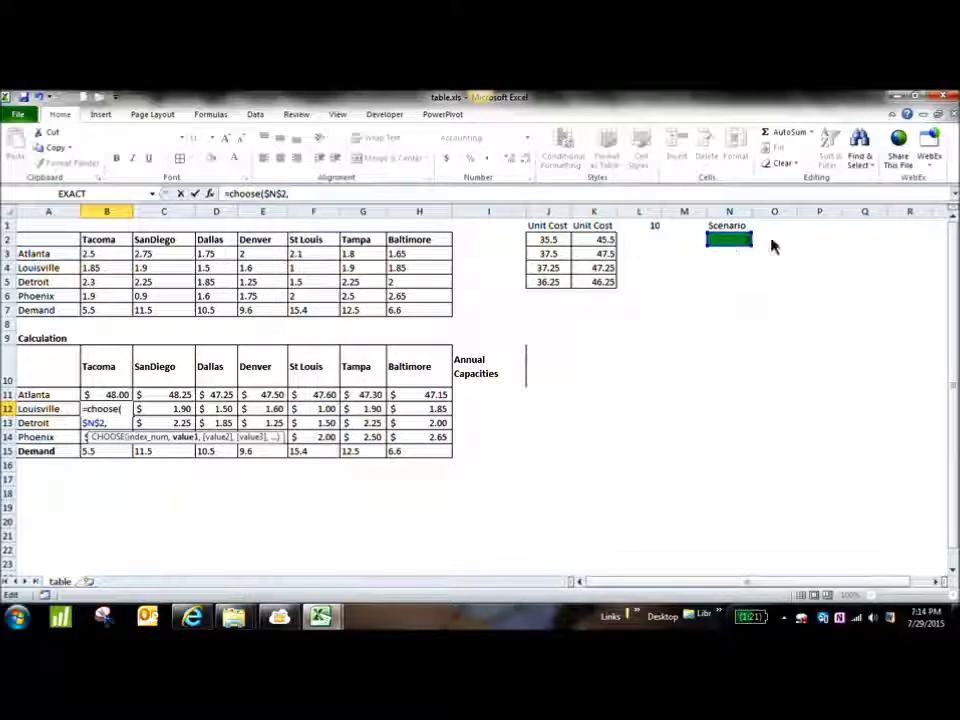
# Add J3 and K3 as the CHOOSE values in the B12 formula, and add the shipping cost B4 to the result.
pyautogui.click(551, 255)
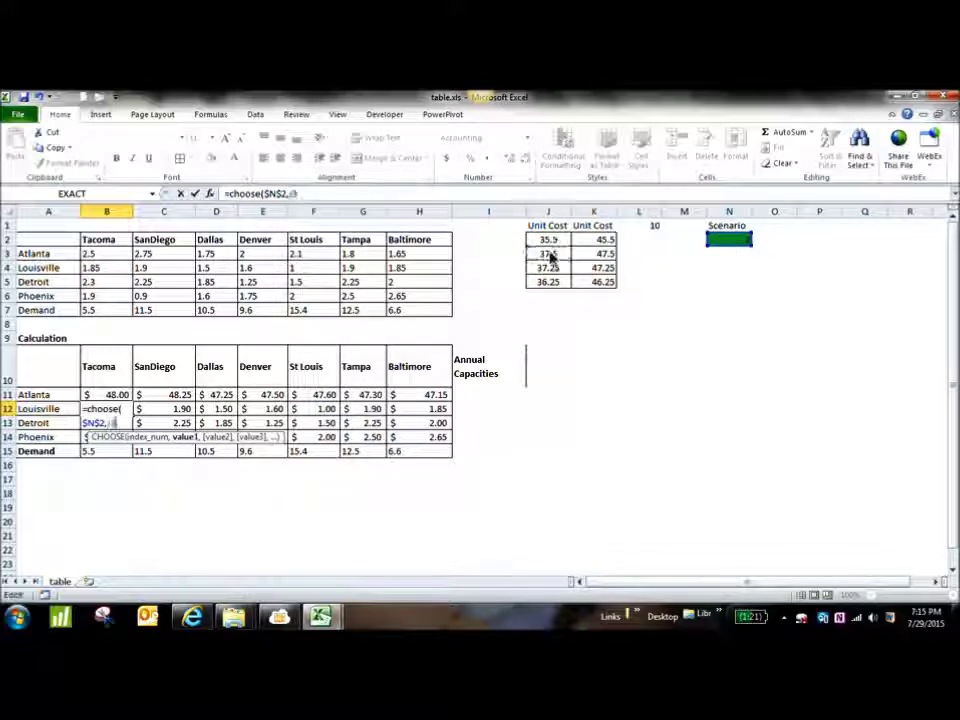
pyautogui.write(',')
pyautogui.click(600, 259)
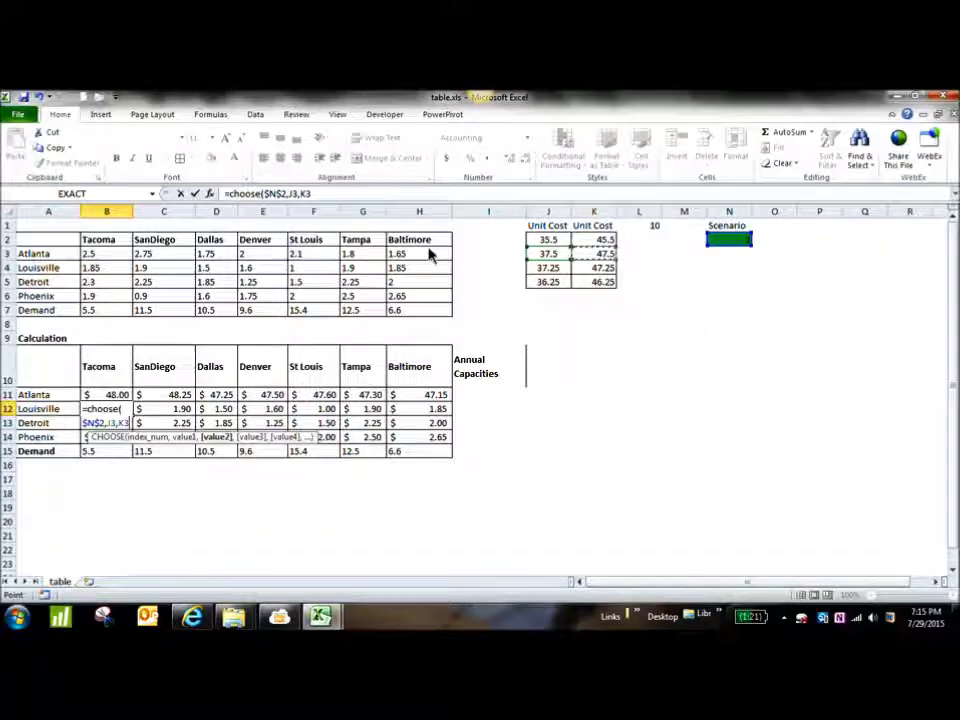
pyautogui.click(365, 200)
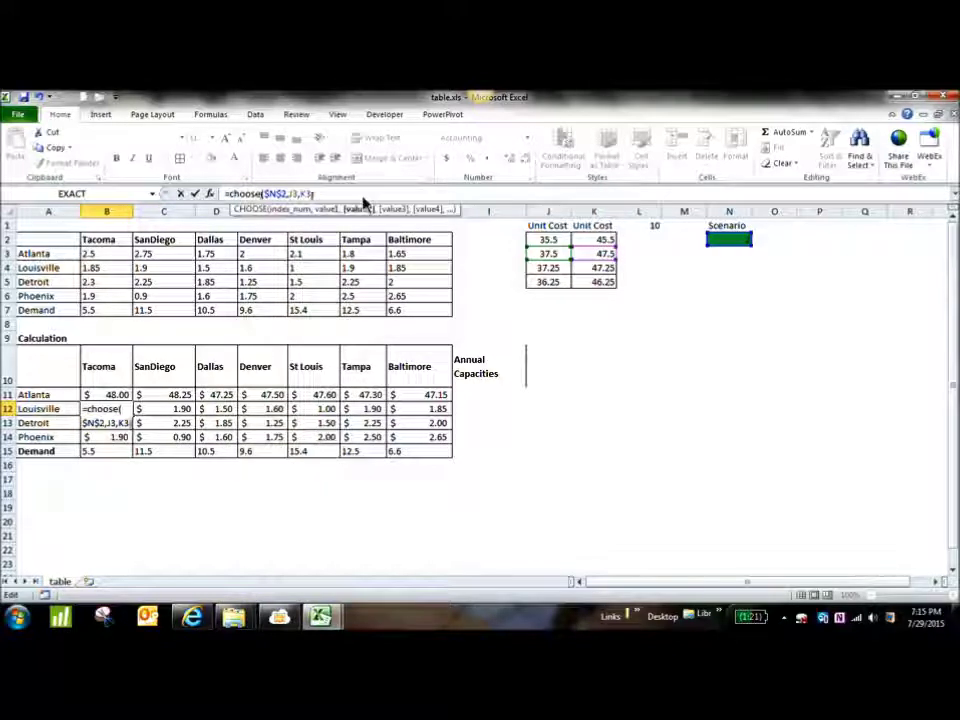
pyautogui.write(')+')
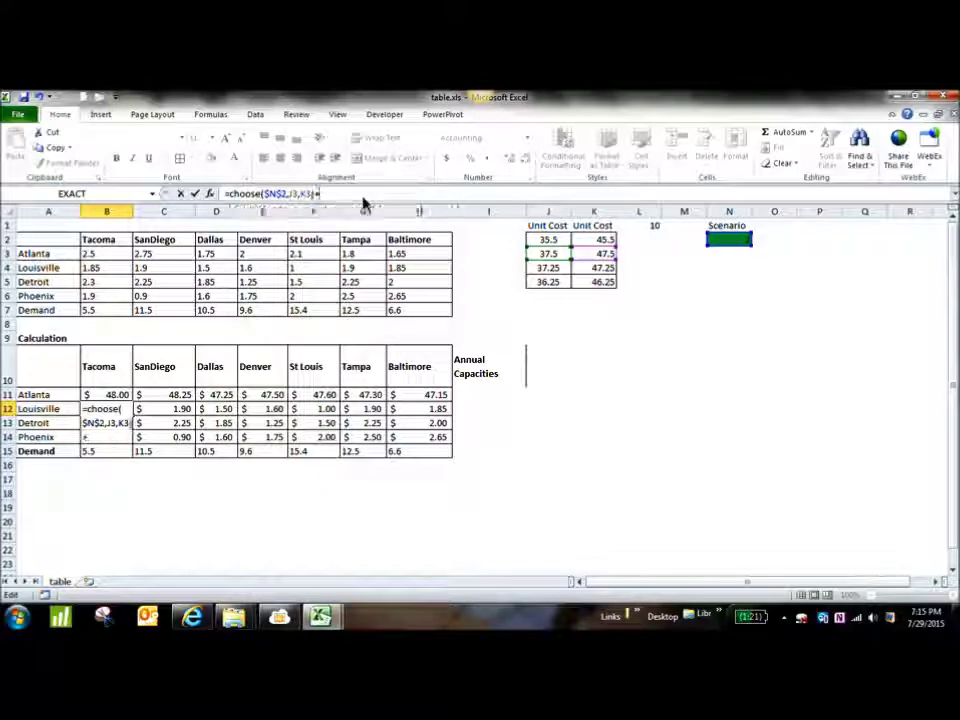
pyautogui.click(102, 271)
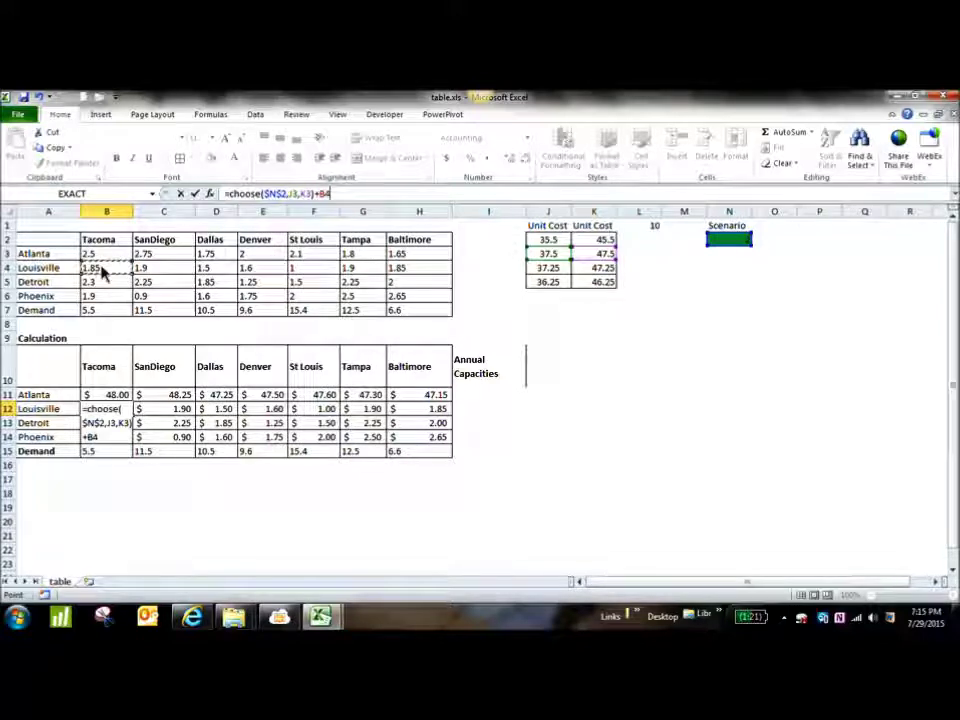
# Make the J3 and K3 references absolute and commit the B12 formula as =CHOOSE($N$2,$J$3,$K$3)+B4.
pyautogui.click(296, 198)
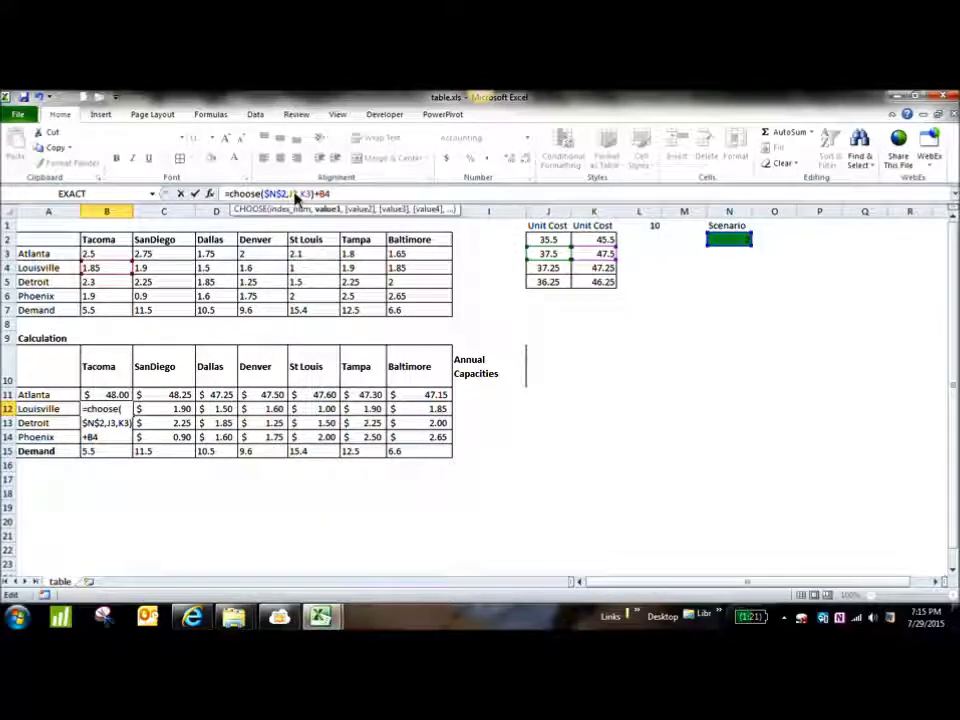
pyautogui.doubleClick(300, 196)
pyautogui.press('F4')
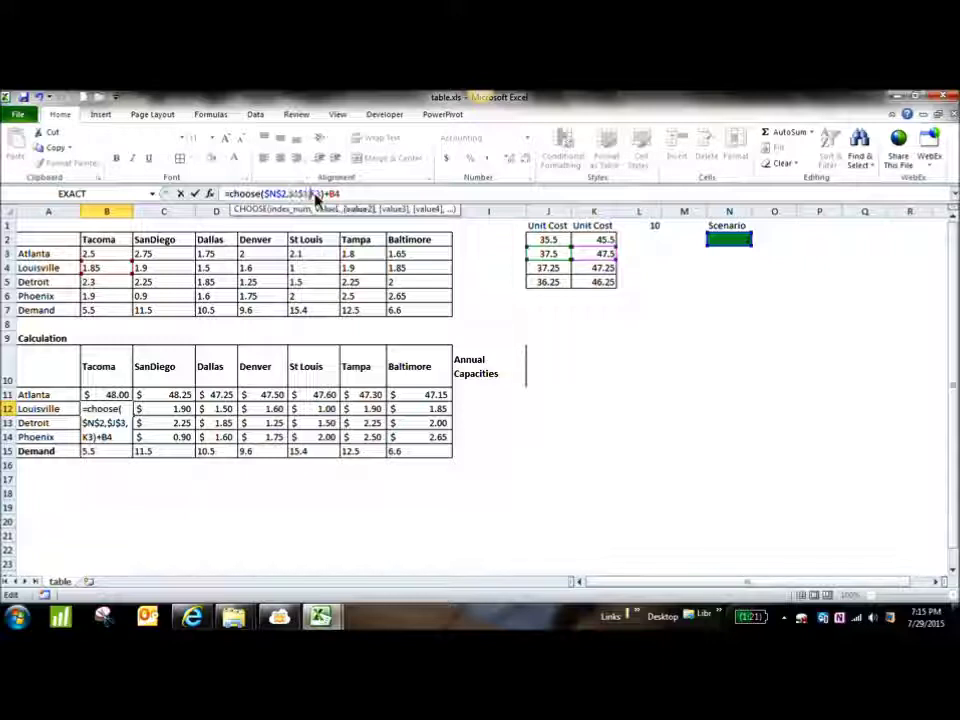
pyautogui.doubleClick(318, 195)
pyautogui.press('F4')
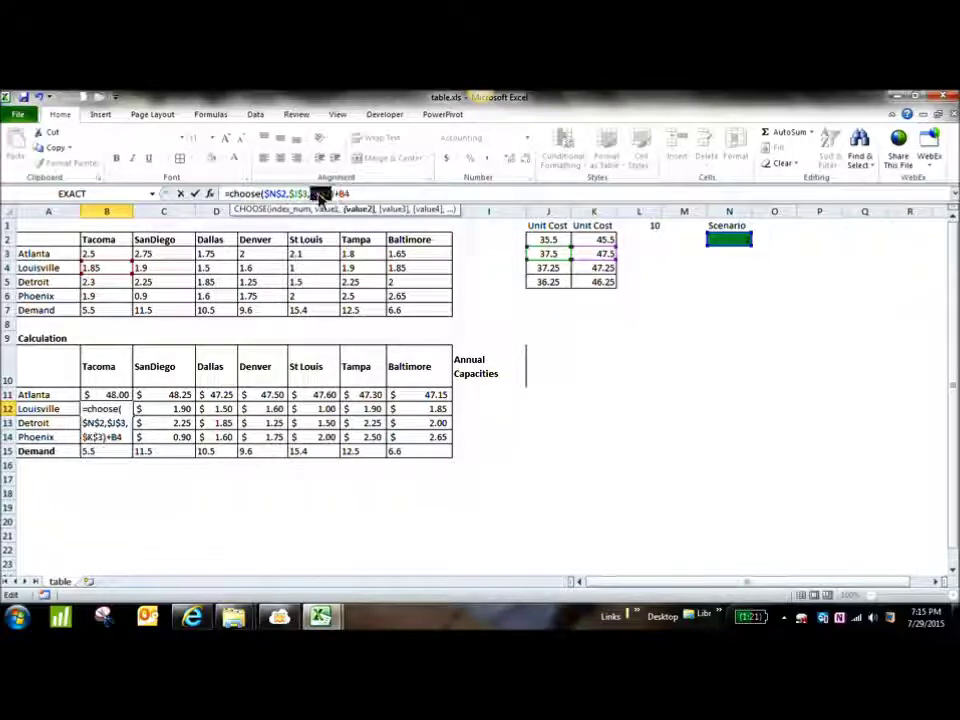
pyautogui.click(364, 198)
pyautogui.press('Return')
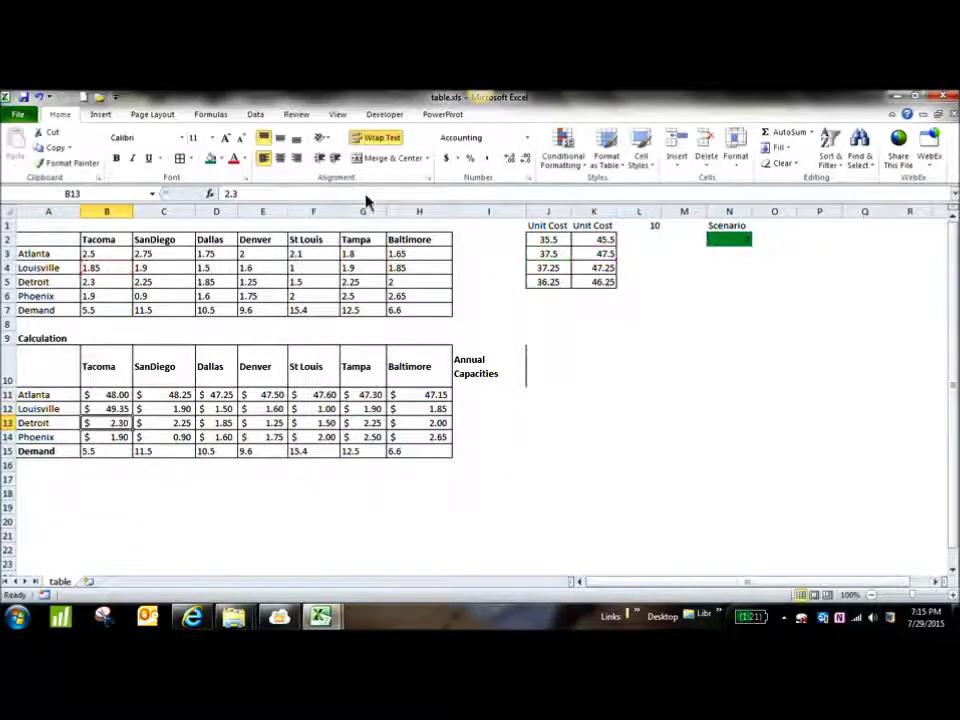
# Copy the B12 formula across the Louisville row to H12, and set the scenario number in N2 to 1.
pyautogui.press('Up')
pyautogui.moveTo(136, 421); pyautogui.dragTo(448, 418)
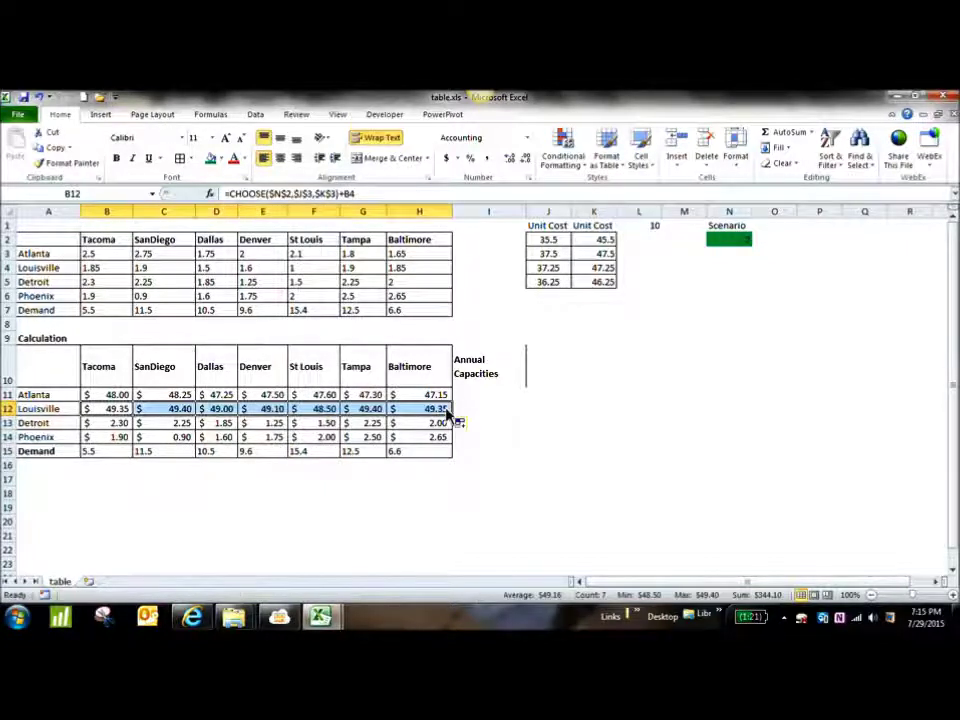
pyautogui.click(742, 245)
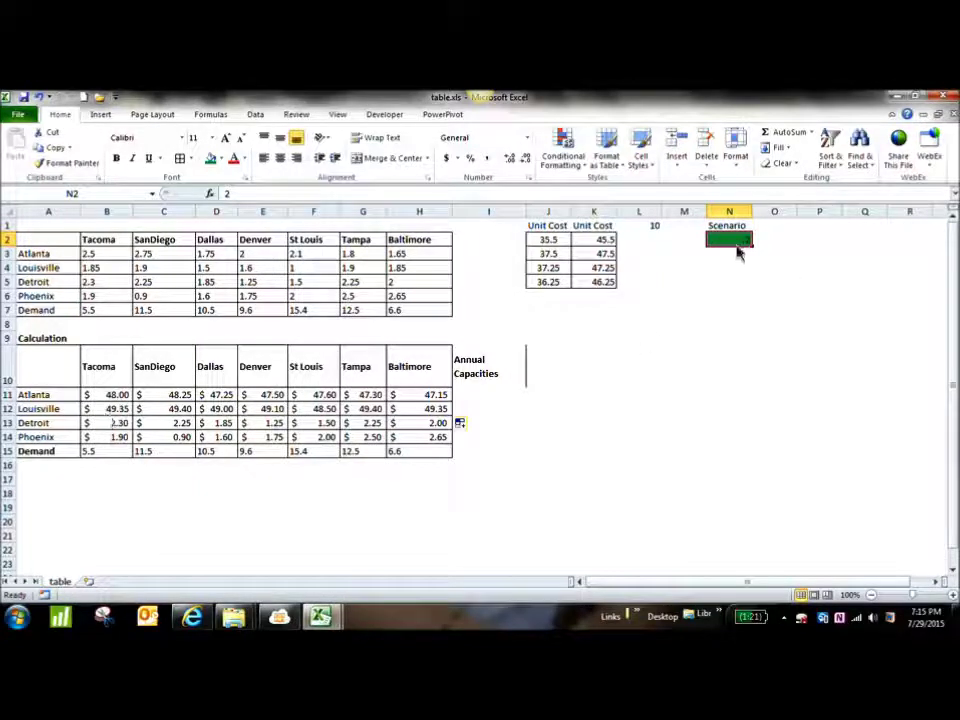
pyautogui.write('1')
pyautogui.press('Return')
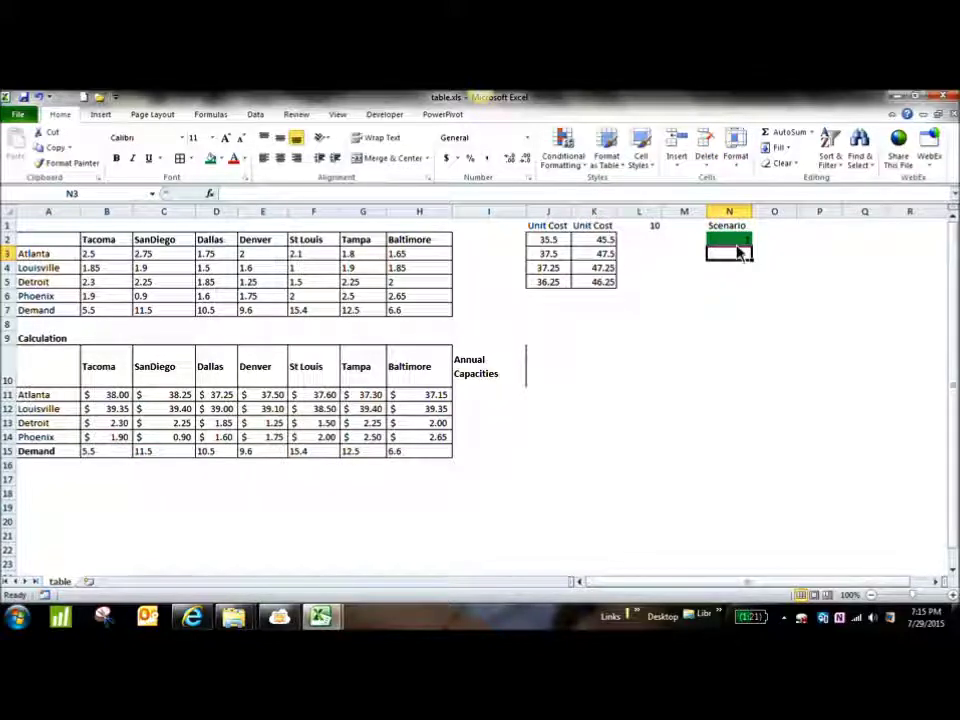
pyautogui.click(733, 246)
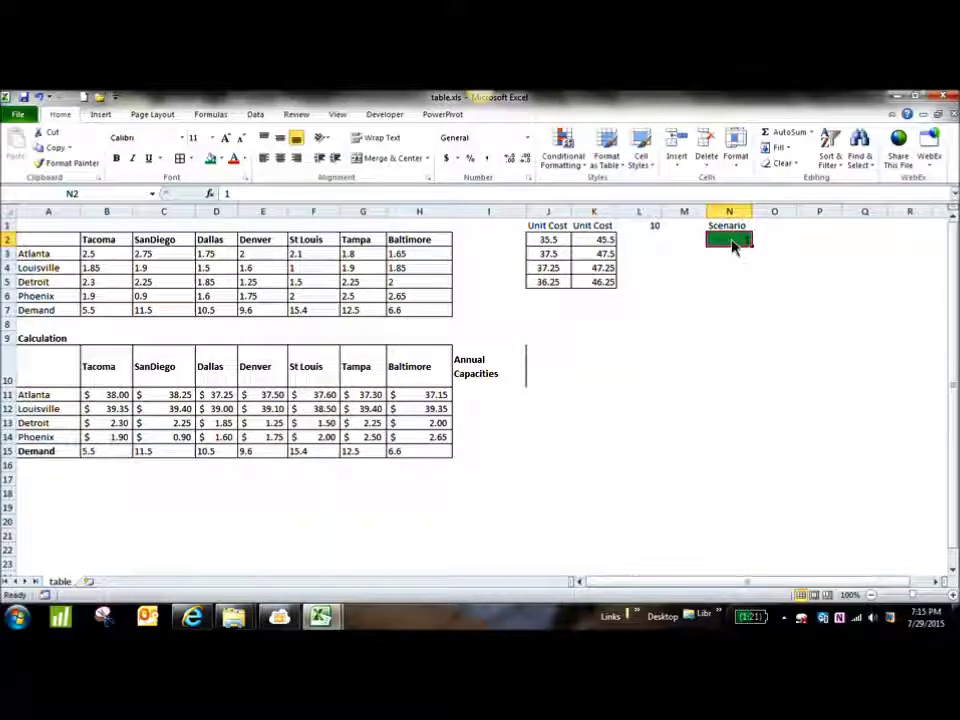
pyautogui.moveTo(112, 396); pyautogui.dragTo(421, 451)
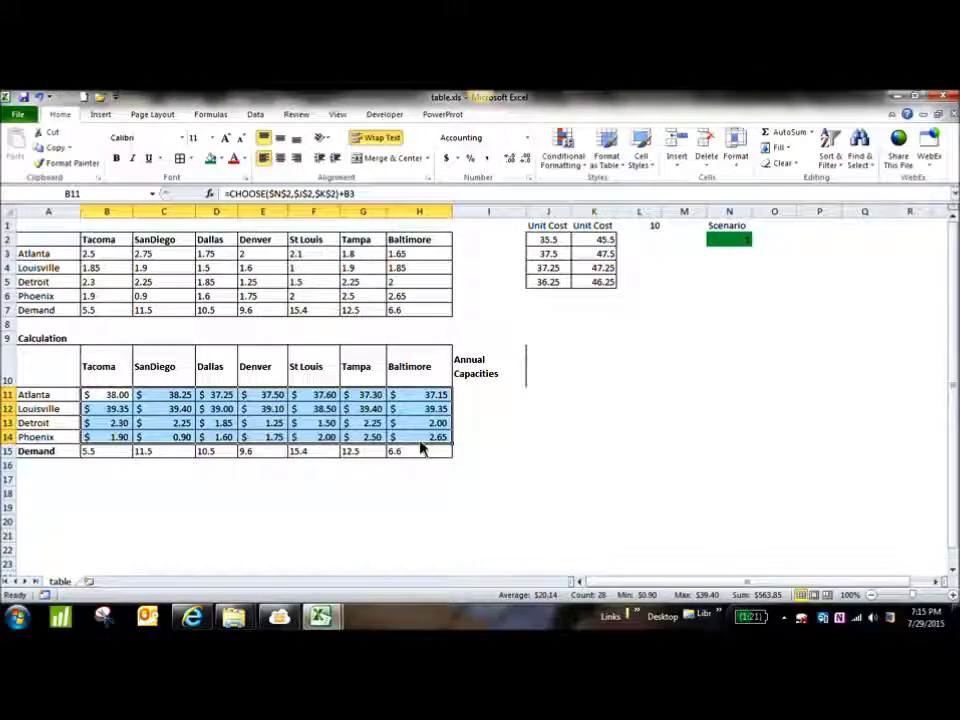
# Enter the section label "Decision variables" in A17, below the Calculation table.
pyautogui.click(51, 484)
pyautogui.write('Decision variables')
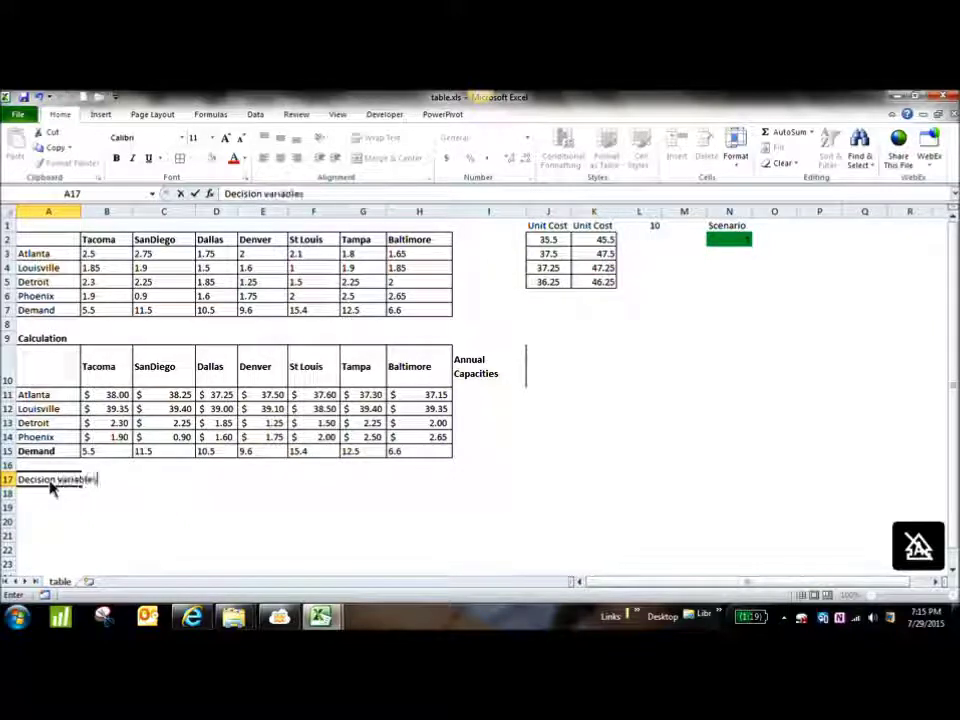
pyautogui.press('Return')
pyautogui.press('Return')
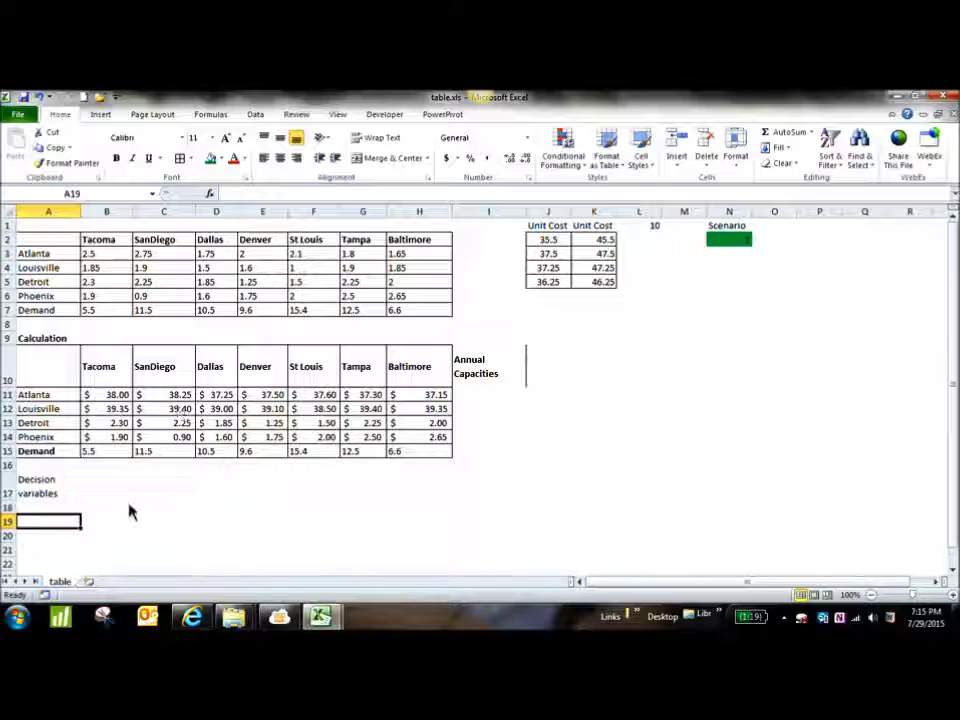
# Enter the label "Objective function" in A22 and "total cost" in A23.
pyautogui.moveTo(955, 362); pyautogui.dragTo(956, 372)
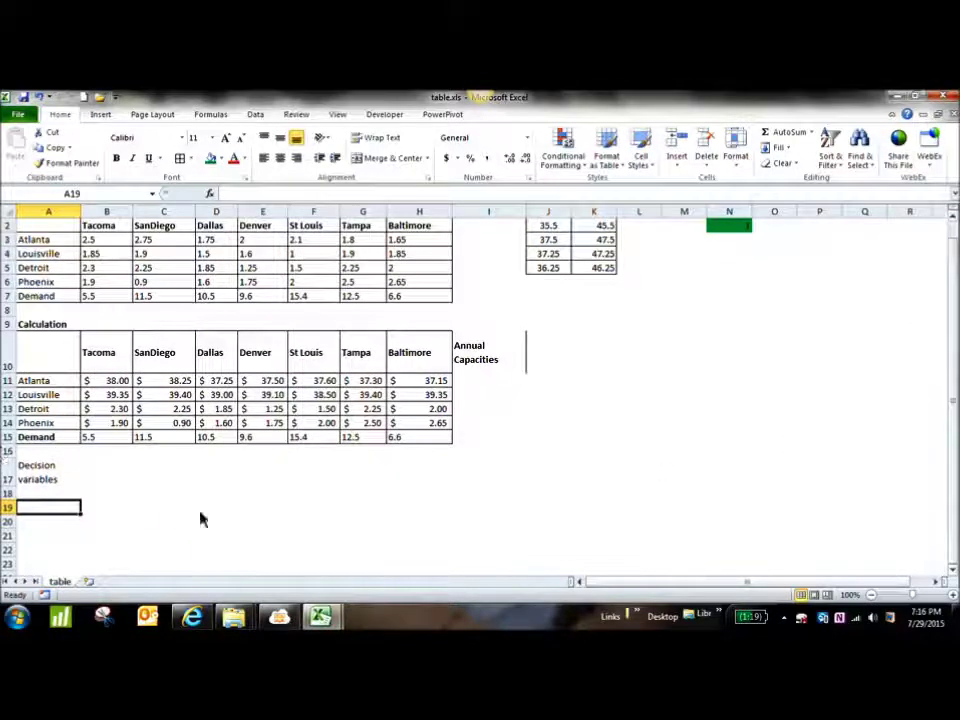
pyautogui.click(52, 552)
pyautogui.write('Objective function')
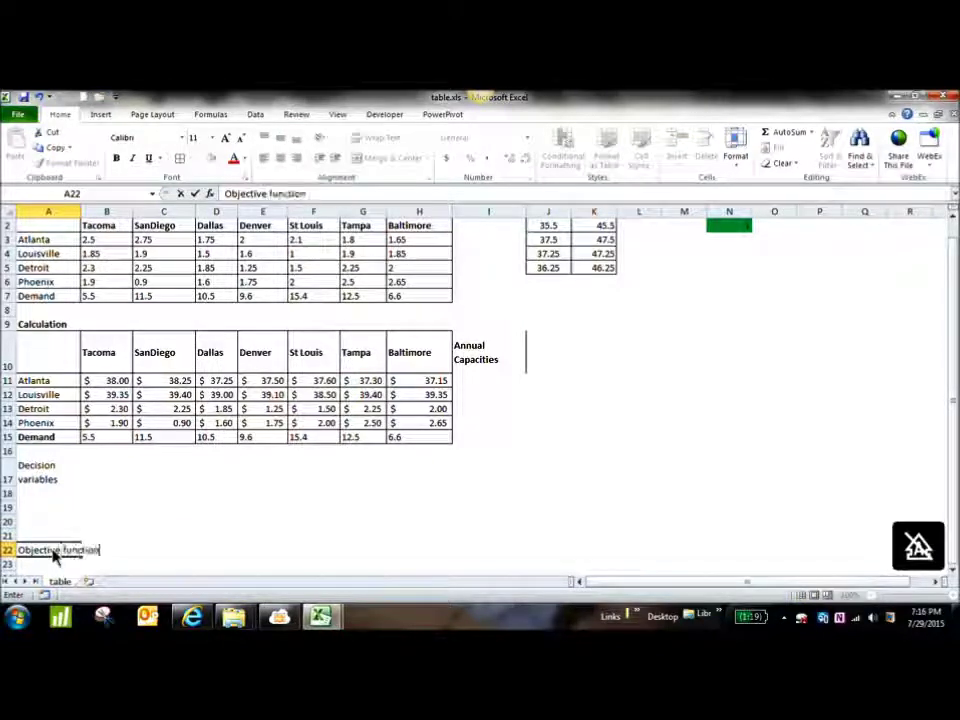
pyautogui.press('Return')
pyautogui.write('co')
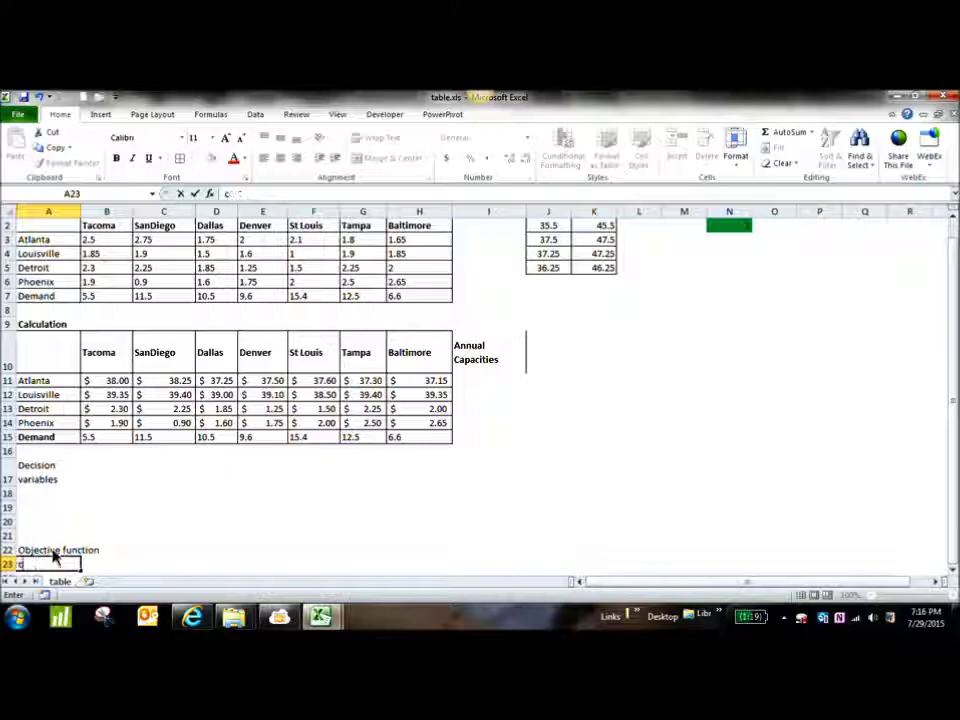
pyautogui.write('tal cost')
pyautogui.press('Return')
pyautogui.press('Return')
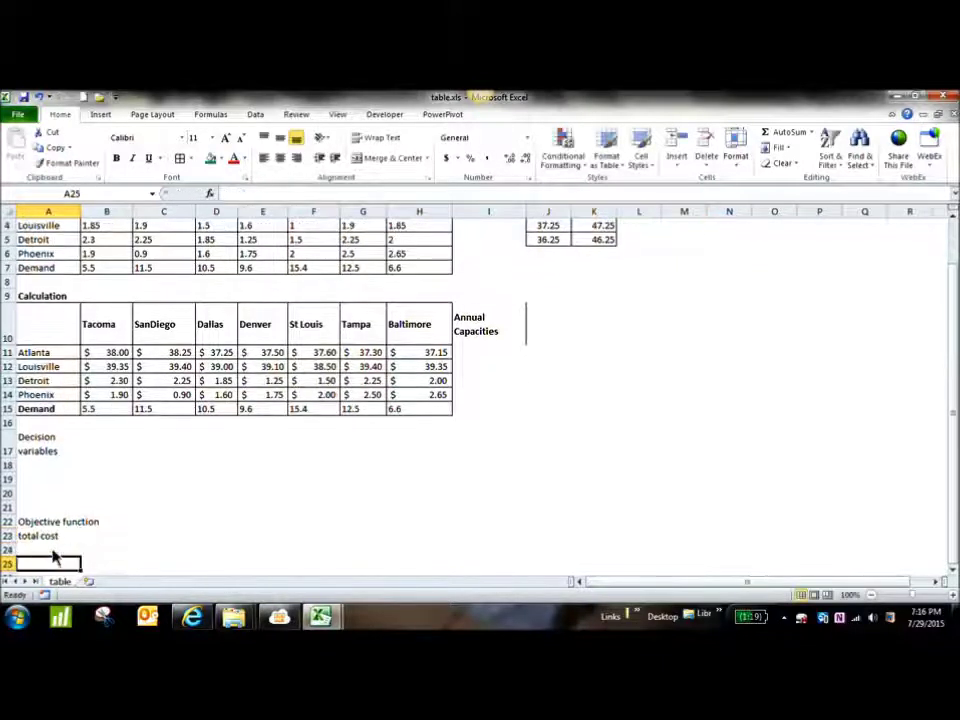
pyautogui.press('Return')
pyautogui.press('Return')
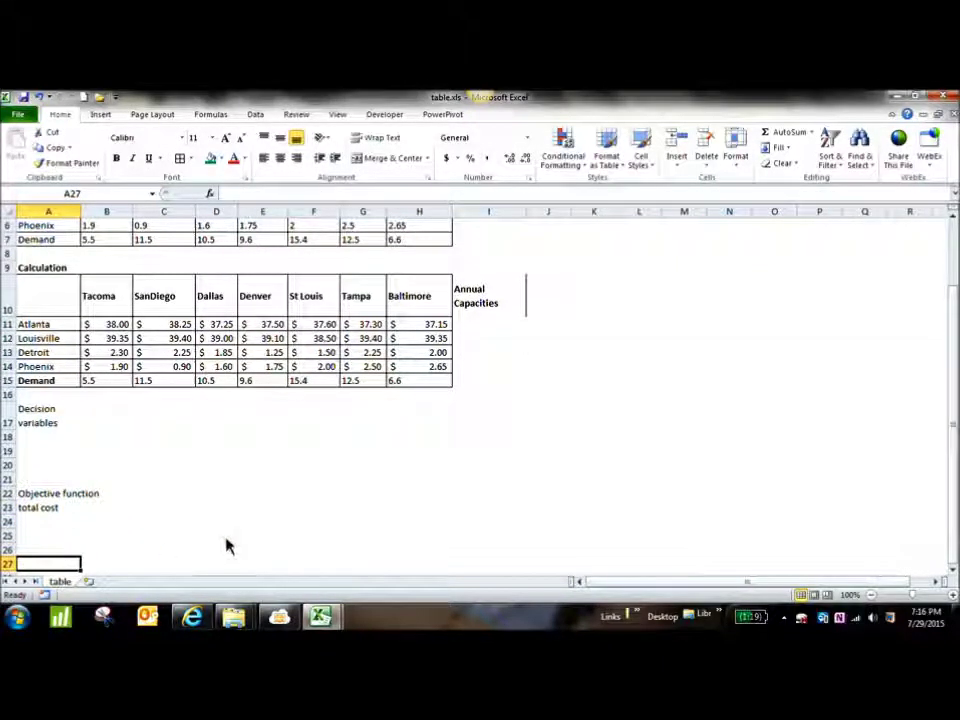
# Check the data, decisions and result layout on the 3.1 Blades sheet of Ch3eoc.xlsx, and return to table.xls.
pyautogui.moveTo(954, 410)
pyautogui.mouseDown()
pyautogui.moveTo(956, 386)
pyautogui.moveTo(956, 395)
pyautogui.mouseUp()
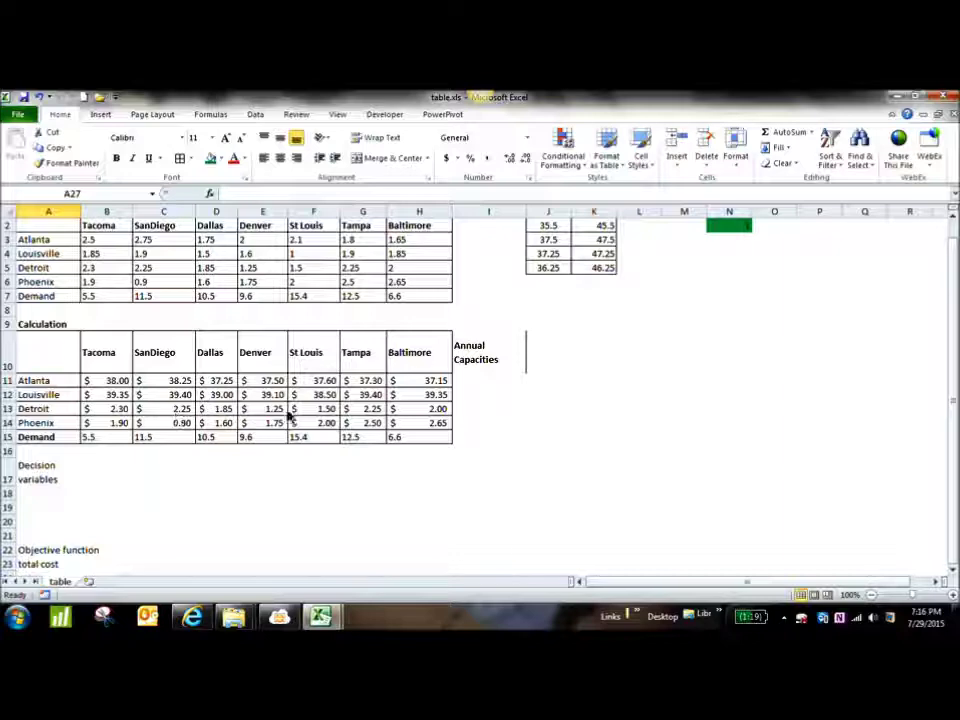
pyautogui.moveTo(320, 617)
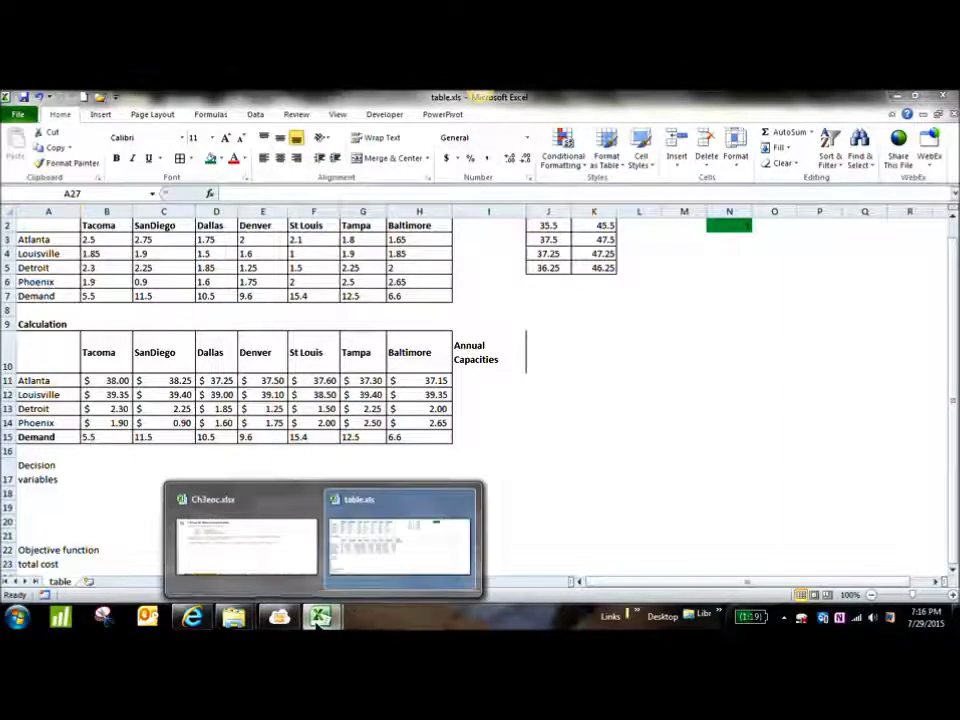
pyautogui.click(259, 570)
pyautogui.click(300, 582)
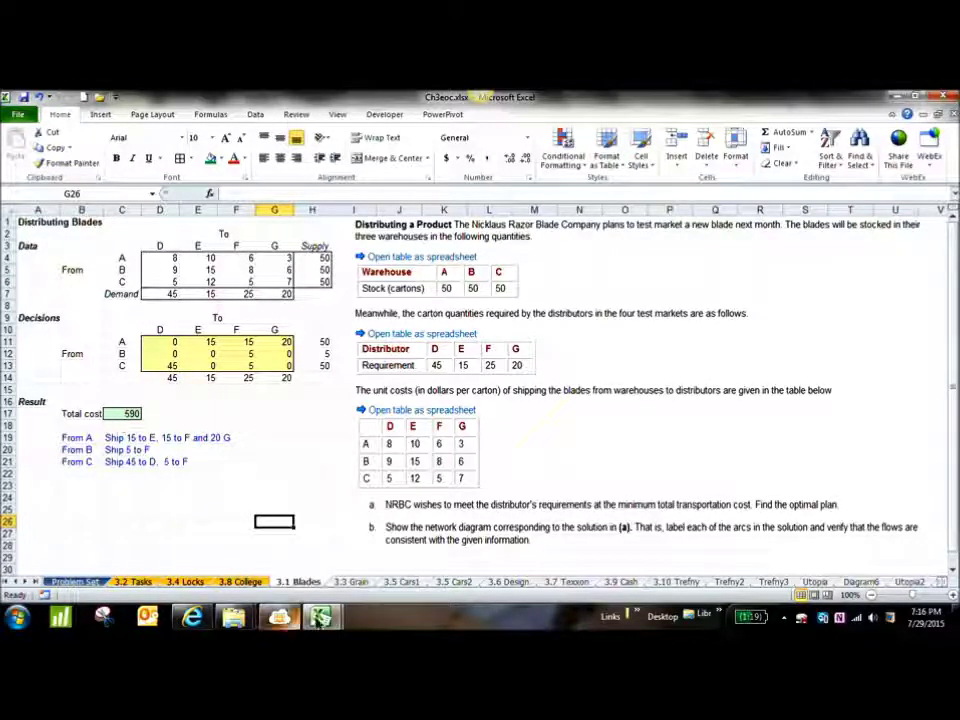
pyautogui.moveTo(330, 618)
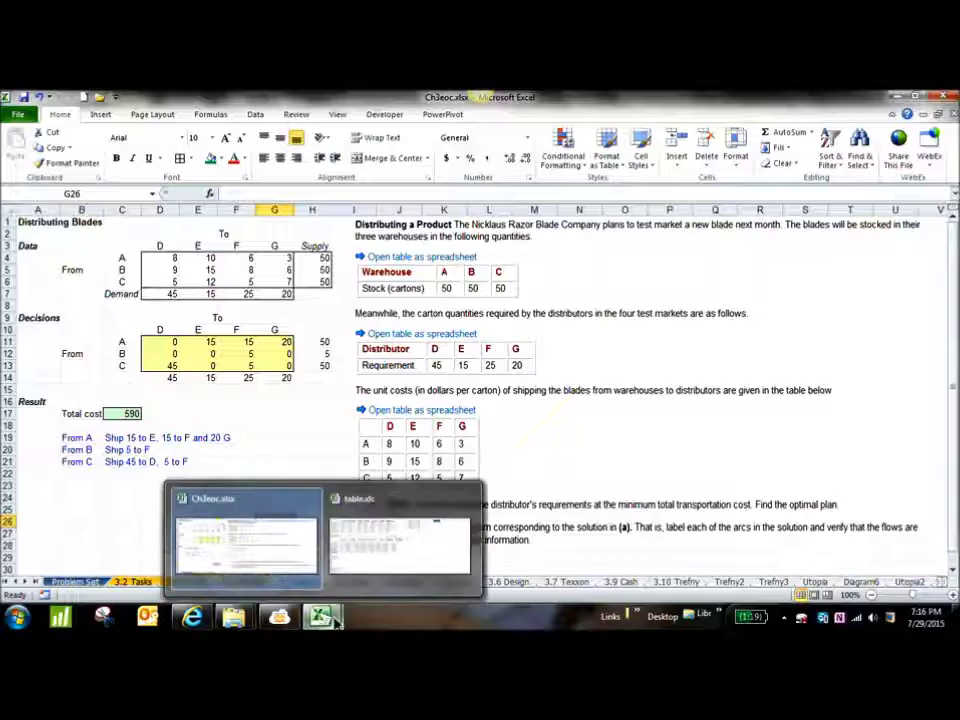
pyautogui.click(381, 585)
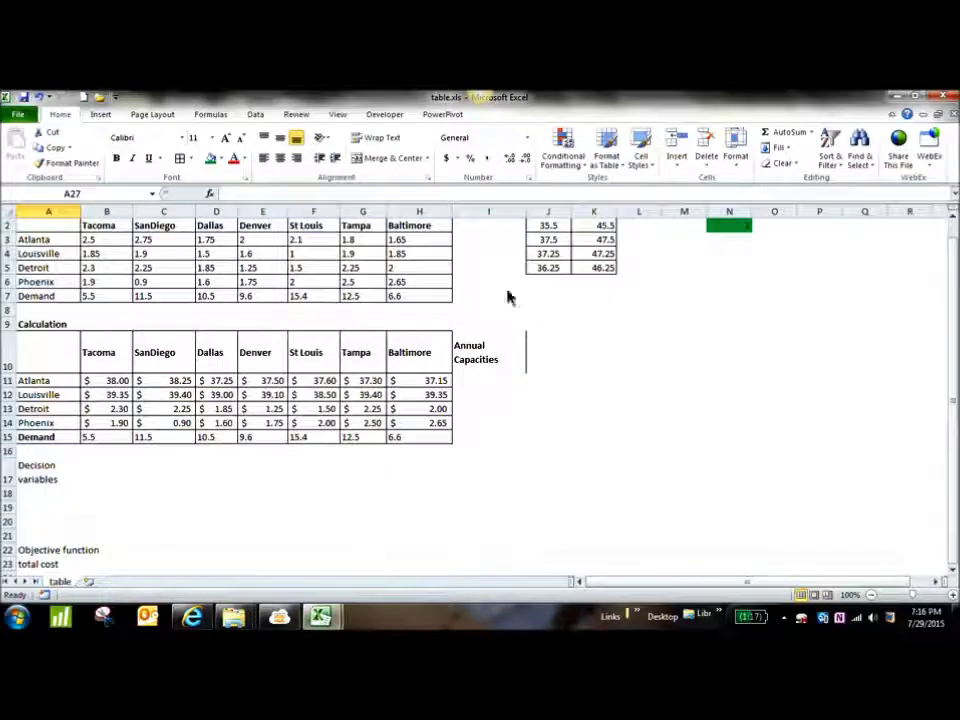
# Look up the plants' annual capacities in exercise 3.4 in the browser and enter 18000 for Atlanta in I11 of table.xls.
pyautogui.moveTo(956, 364); pyautogui.dragTo(913, 439)
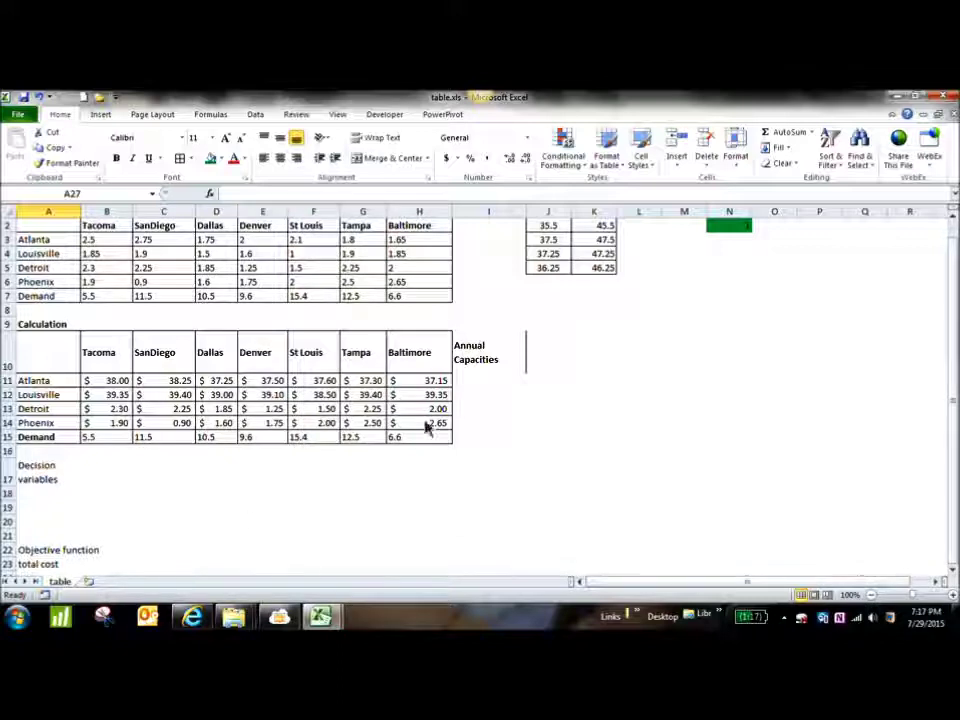
pyautogui.click(483, 386)
pyautogui.hotkey('alt', 'Tab')
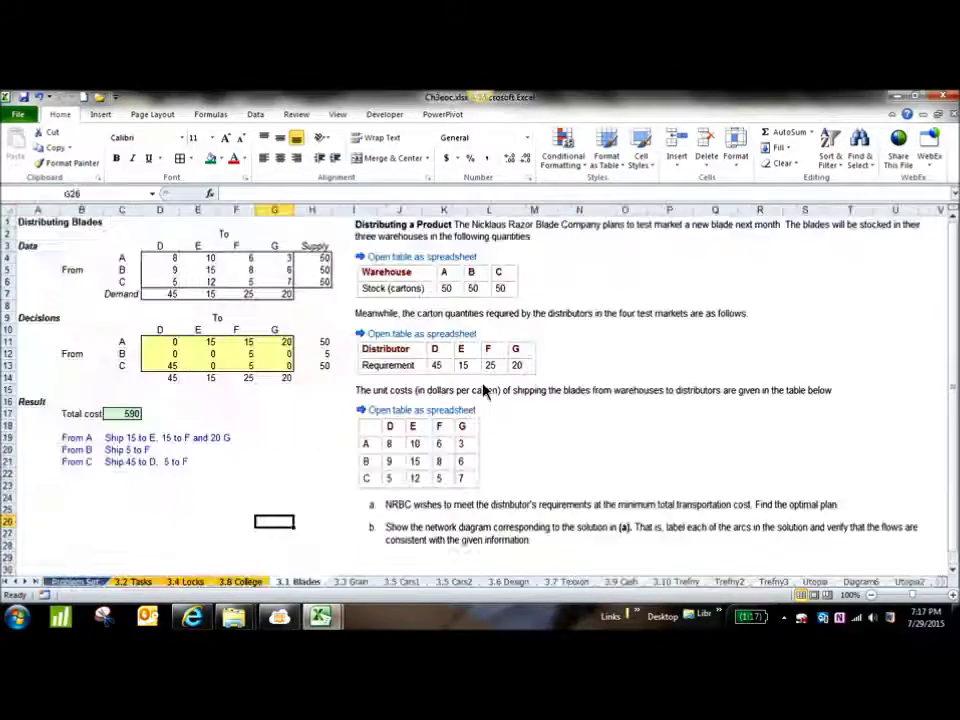
pyautogui.hotkey('alt', 'Tab')
pyautogui.click(192, 616)
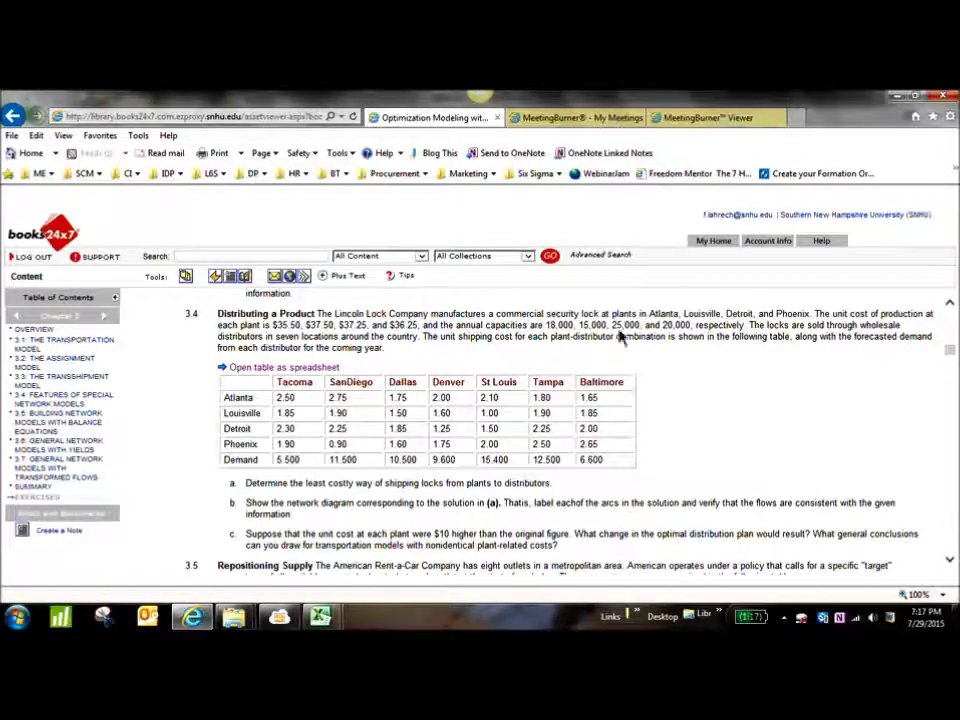
pyautogui.hotkey('alt', 'Tab')
pyautogui.write('1')
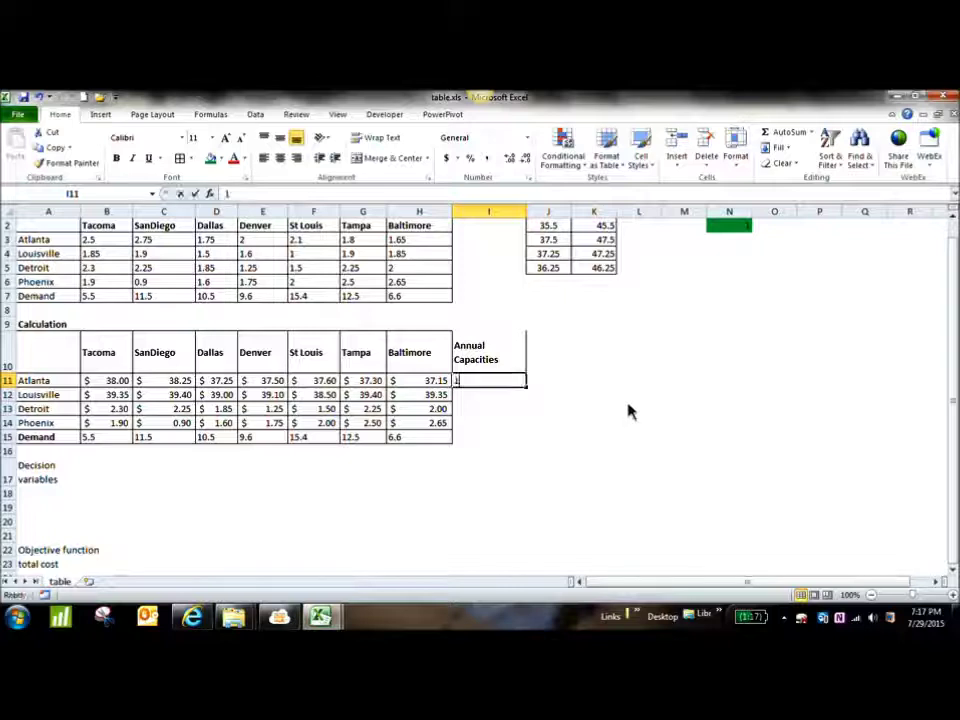
pyautogui.write('8000')
pyautogui.press('Return')
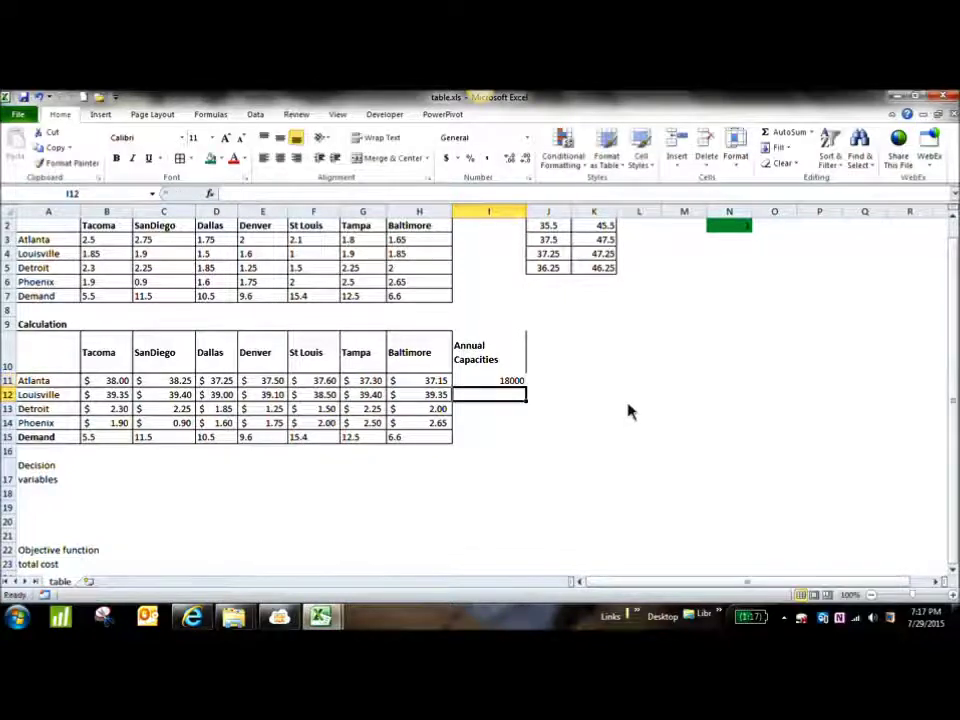
# Copy the Calculation table A10:H15 and paste it at A18 under the Decision variables label.
pyautogui.moveTo(92, 478); pyautogui.dragTo(443, 542)
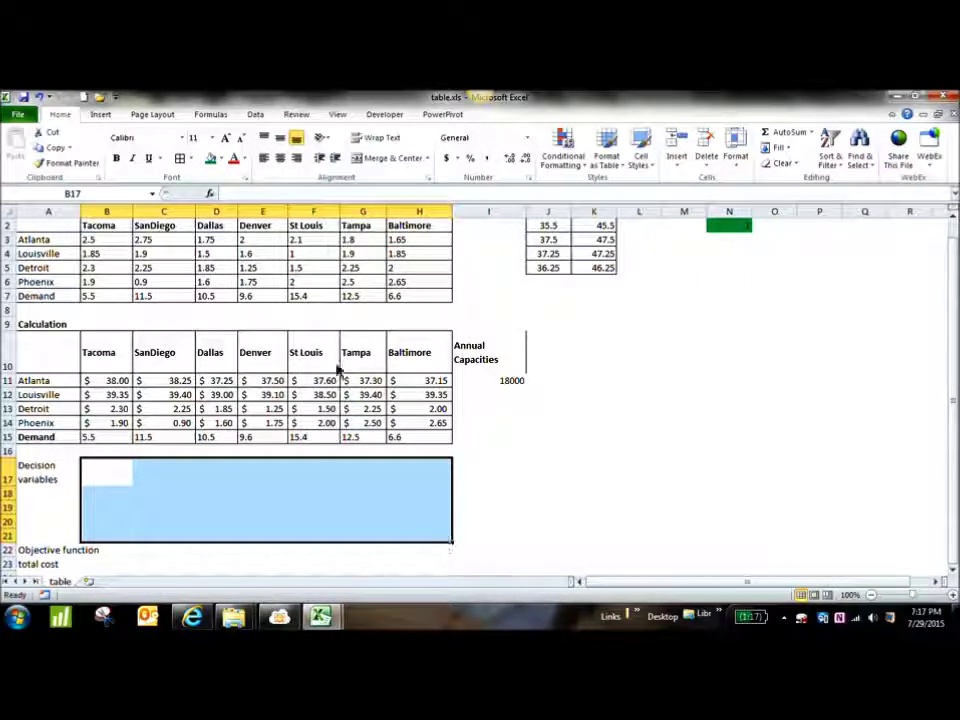
pyautogui.moveTo(69, 358); pyautogui.dragTo(443, 439)
pyautogui.hotkey('ctrl', 'c')
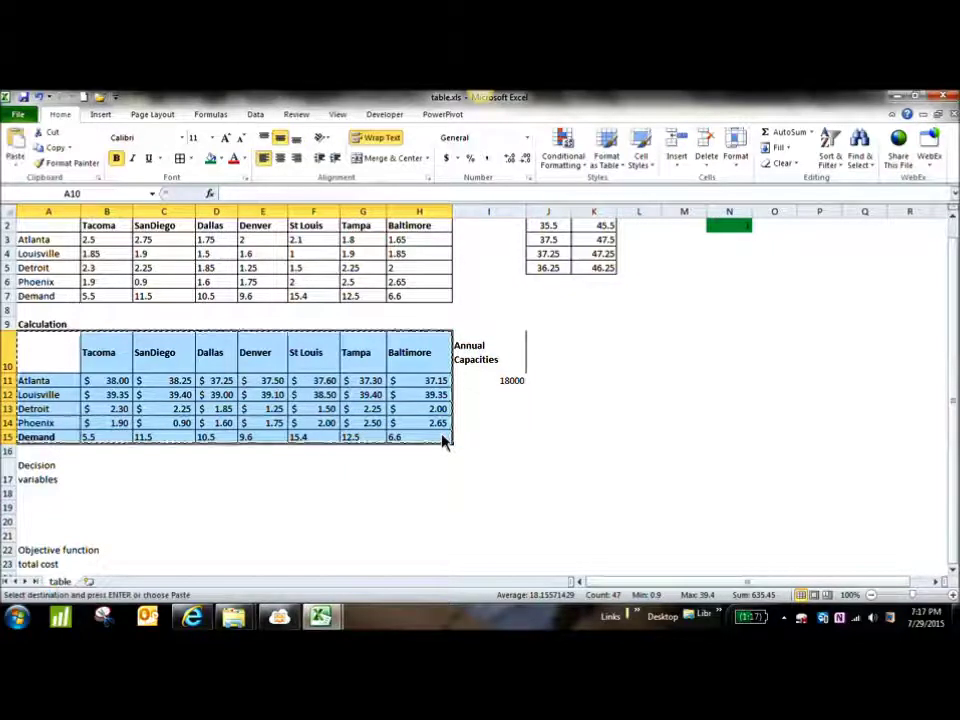
pyautogui.click(86, 499)
pyautogui.click(64, 500)
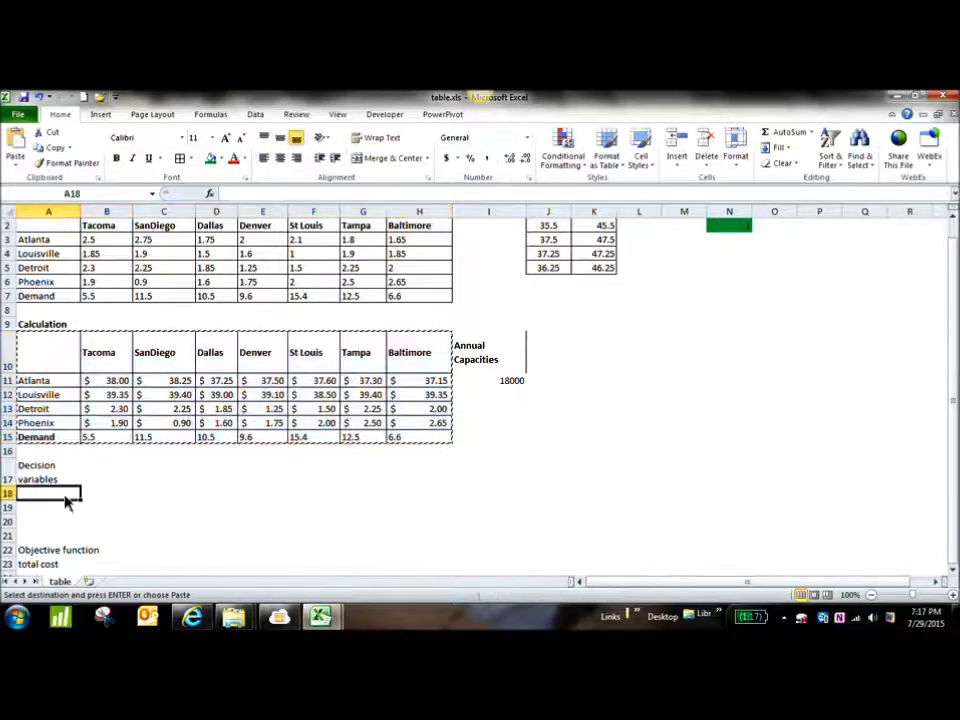
pyautogui.hotkey('ctrl', 'v')
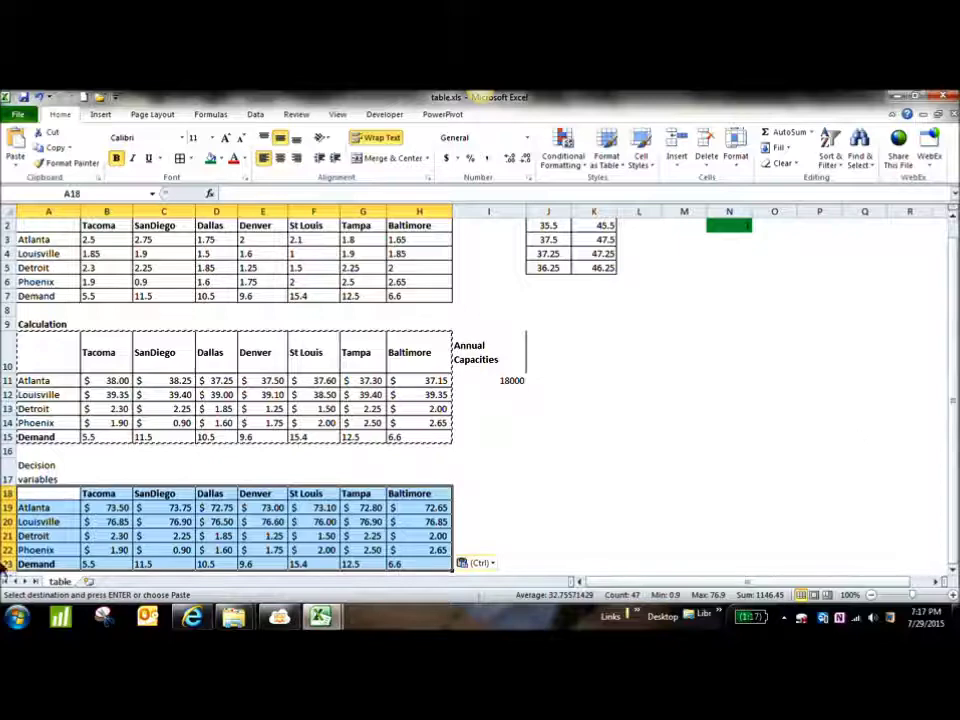
# Clear the plant-to-city cells B19:H22 in the Decision variables table, keeping the headings and borders.
pyautogui.scroll(-1, 161, 518)
pyautogui.moveTo(107, 468); pyautogui.dragTo(422, 521)
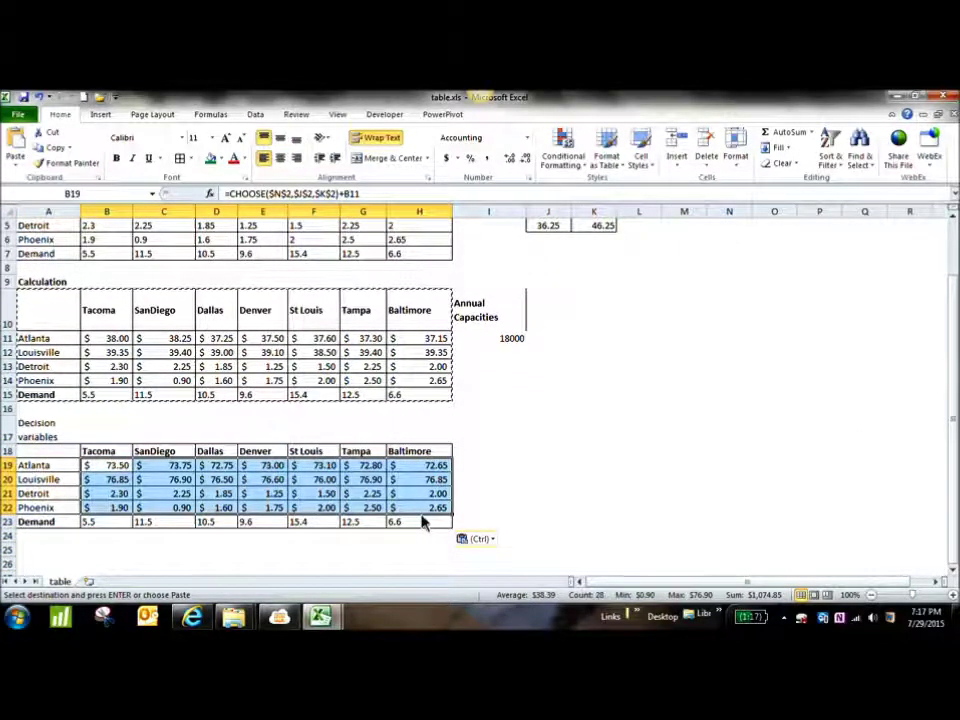
pyautogui.press('Delete')
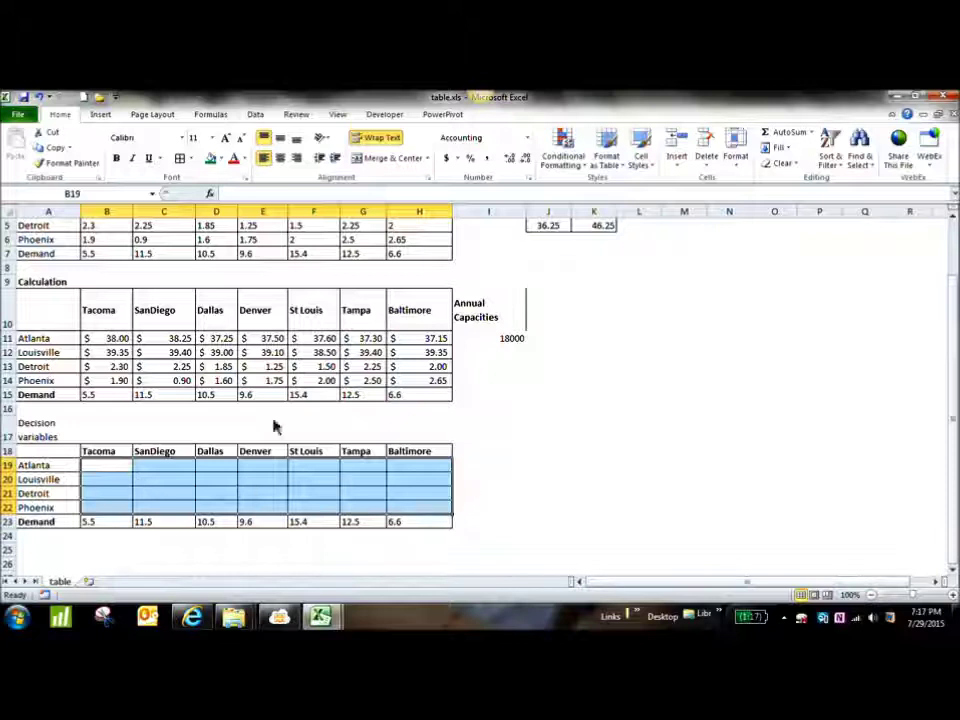
pyautogui.click(548, 453)
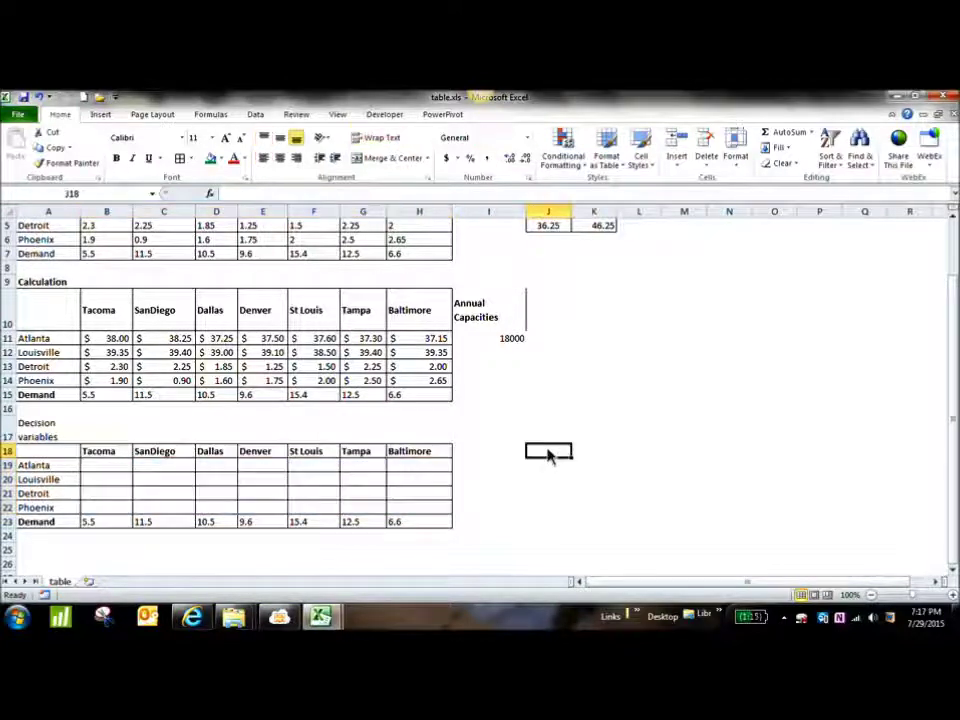
pyautogui.moveTo(111, 467); pyautogui.dragTo(452, 513)
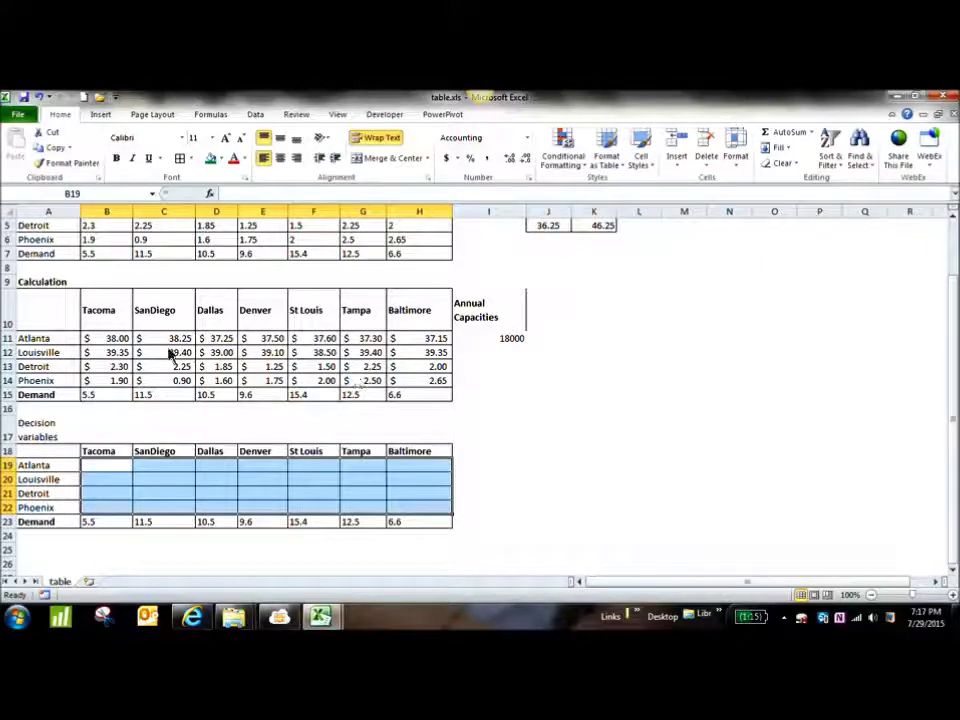
# Replace the Tacoma demand in B23 with =SUM(B19:B22) and copy the formula across the Demand row to H23.
pyautogui.click(98, 526)
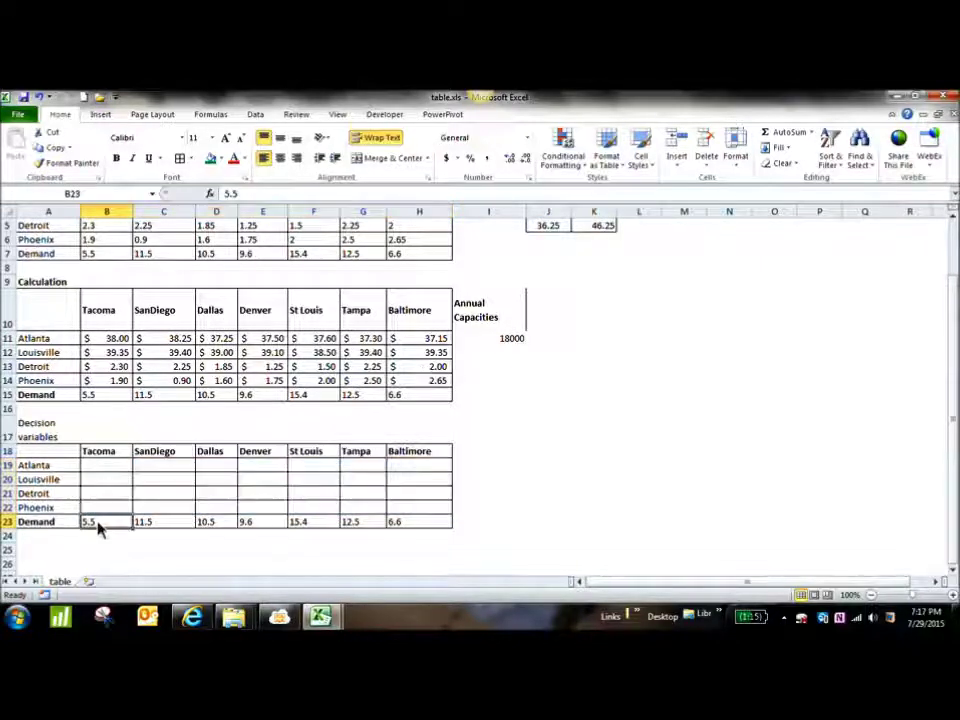
pyautogui.write('=sum(')
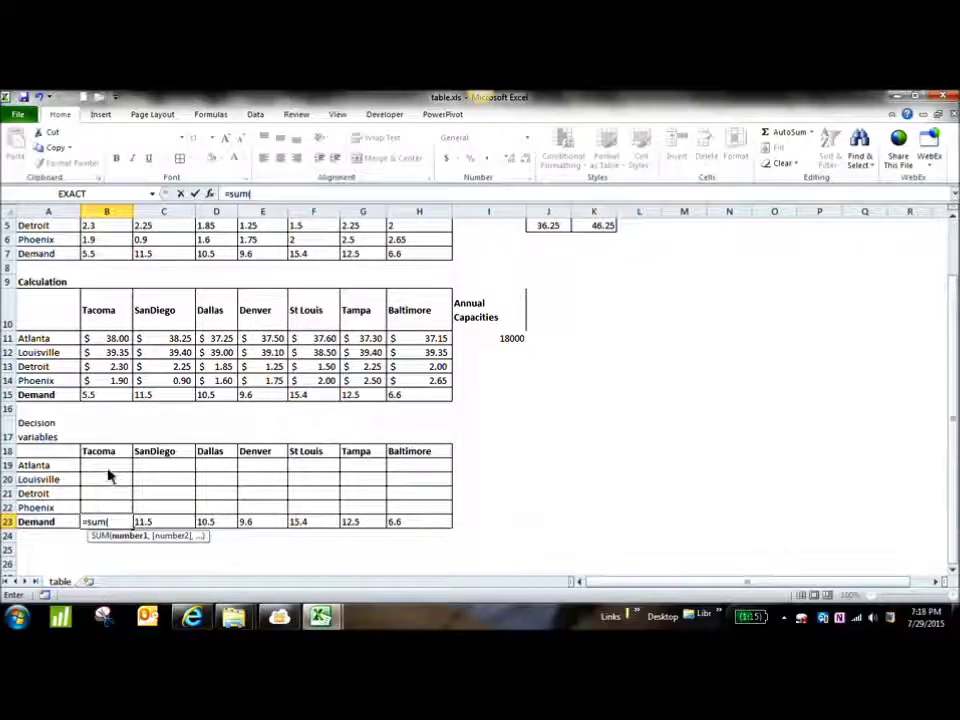
pyautogui.moveTo(107, 465); pyautogui.dragTo(111, 516)
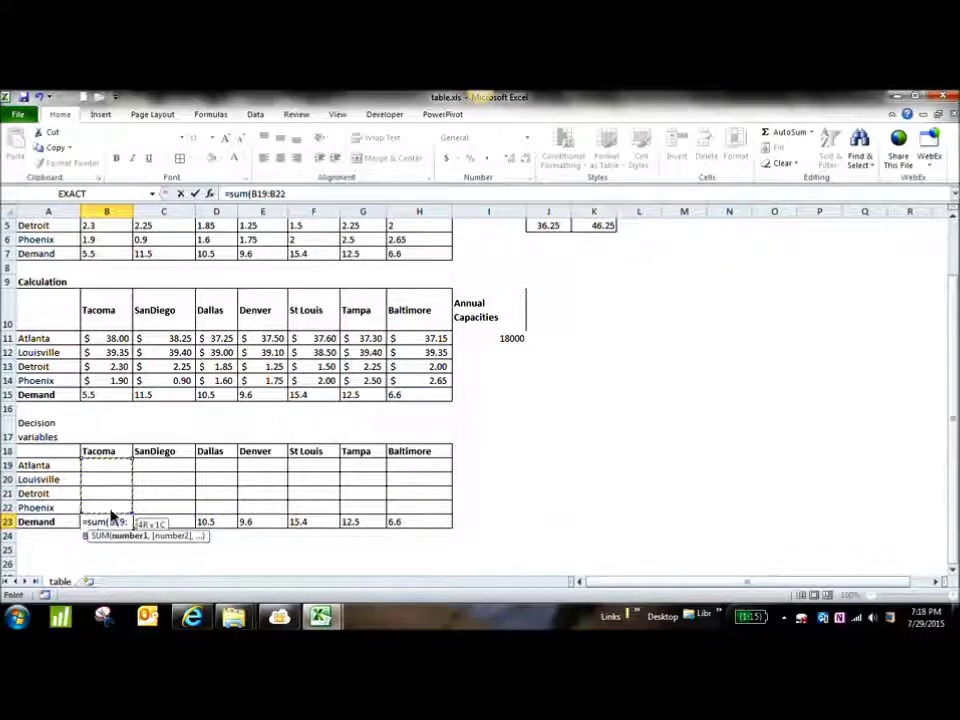
pyautogui.press('Return')
pyautogui.click(112, 518)
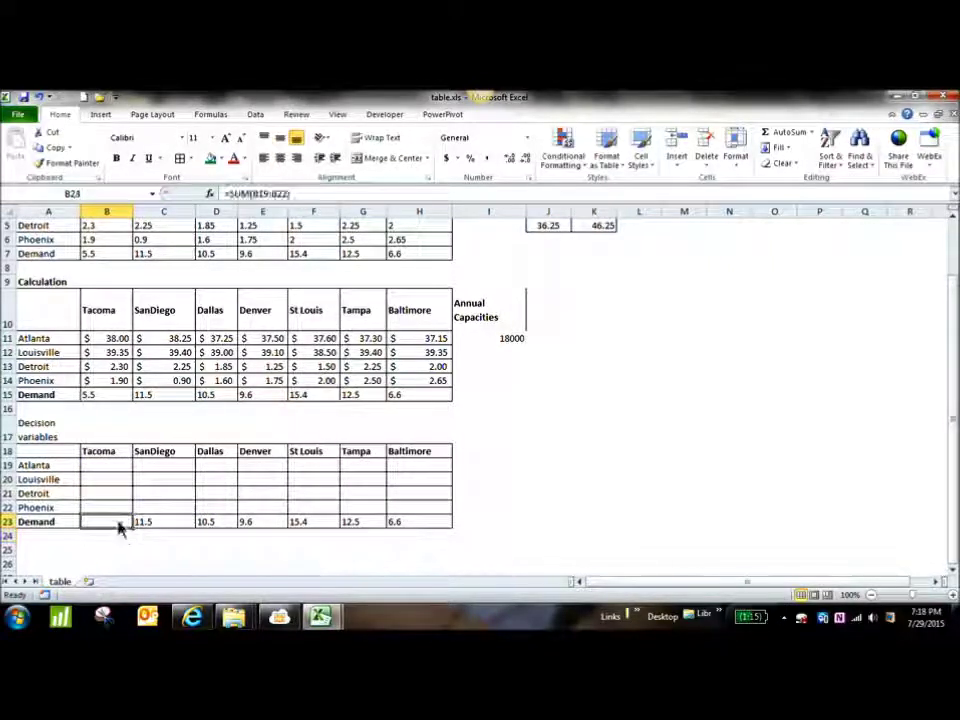
pyautogui.moveTo(131, 528); pyautogui.dragTo(432, 532)
pyautogui.click(484, 440)
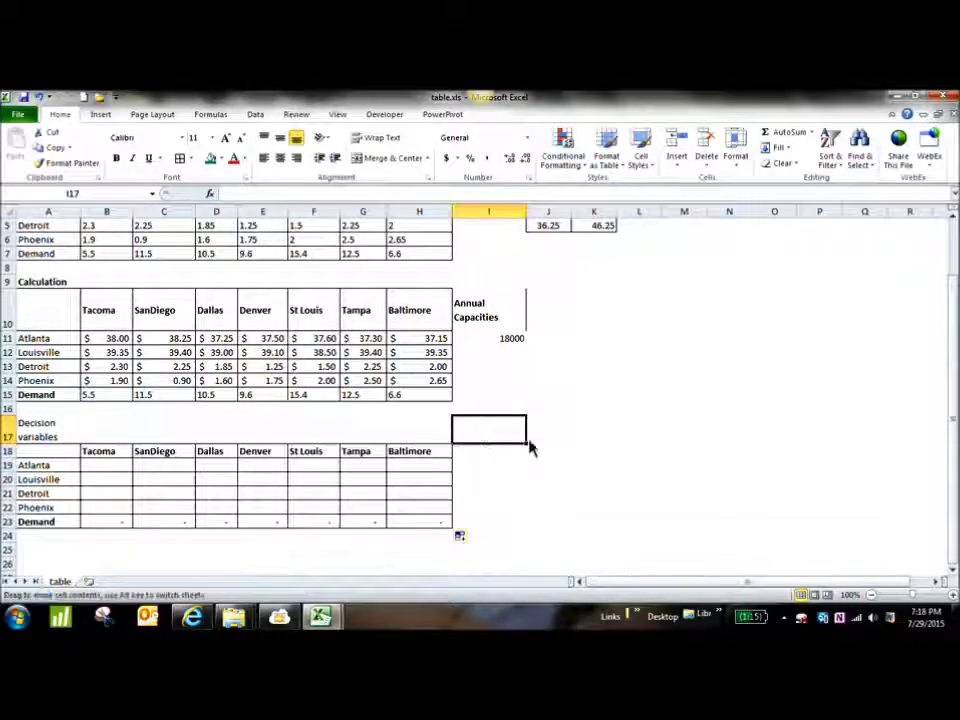
# Add the heading Sent in I18, beside the Baltimore column of the Decision variables table.
pyautogui.click(530, 440)
pyautogui.click(476, 441)
pyautogui.write('Su')
pyautogui.press('BackSpace')
pyautogui.press('BackSpace')
pyautogui.press('Return')
pyautogui.write('Sent')
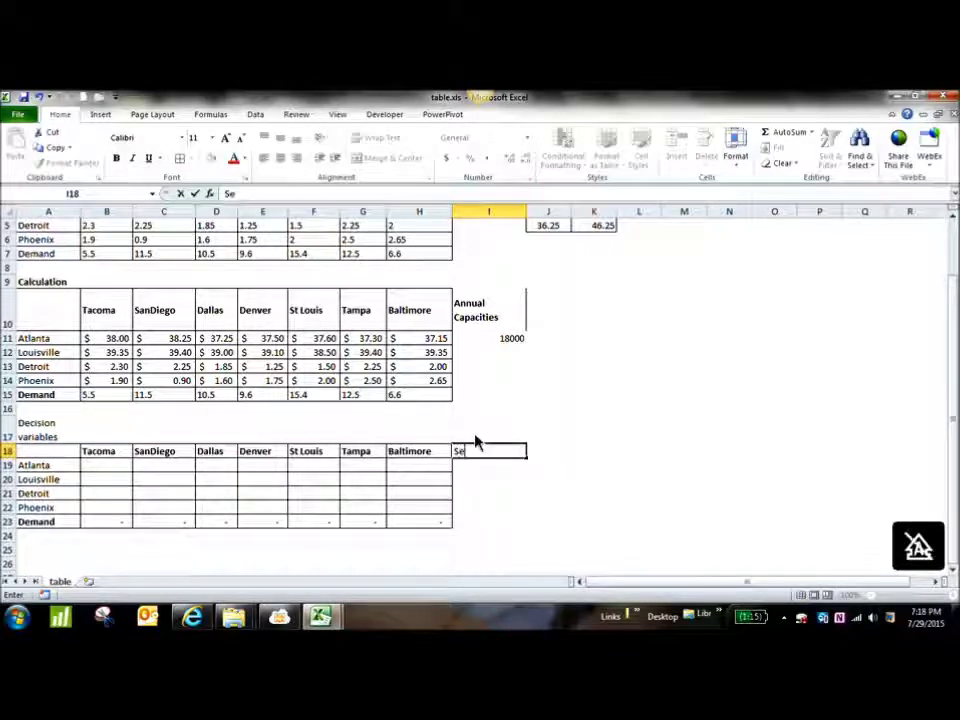
pyautogui.press('Return')
# Total Atlanta's shipments to all cities in I19 with =SUM(B19:H19).
pyautogui.write('=sum')
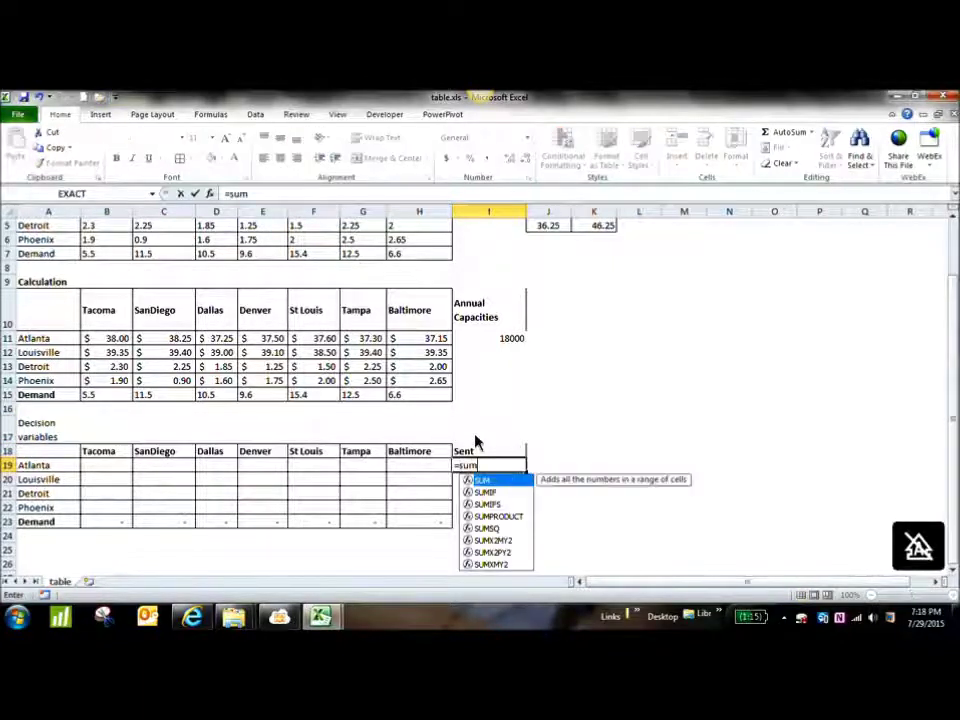
pyautogui.write('(')
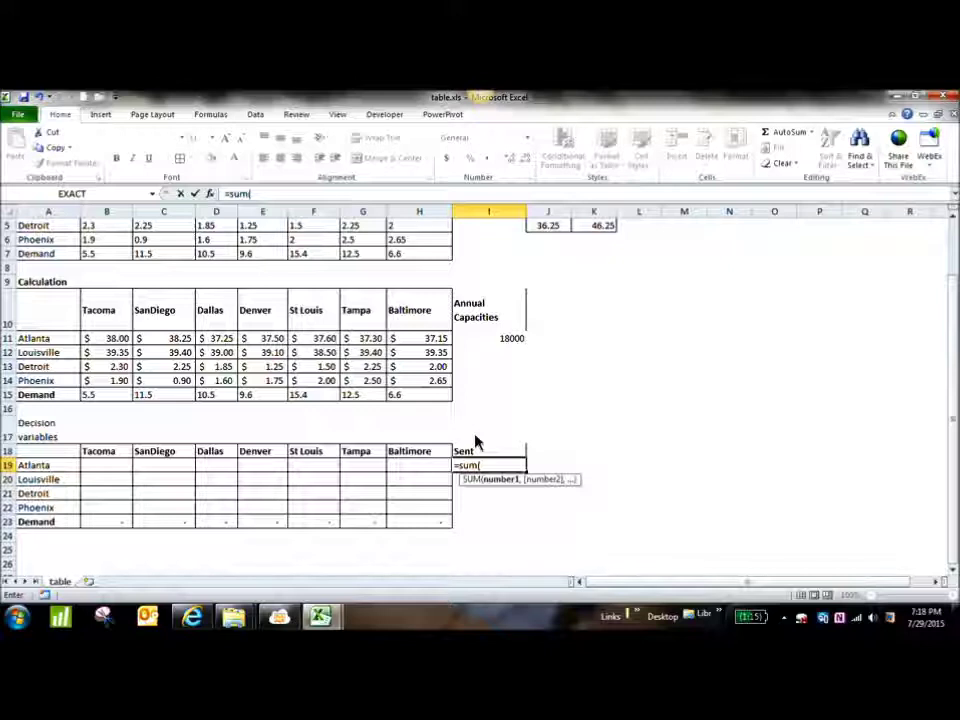
pyautogui.moveTo(92, 470); pyautogui.dragTo(422, 471)
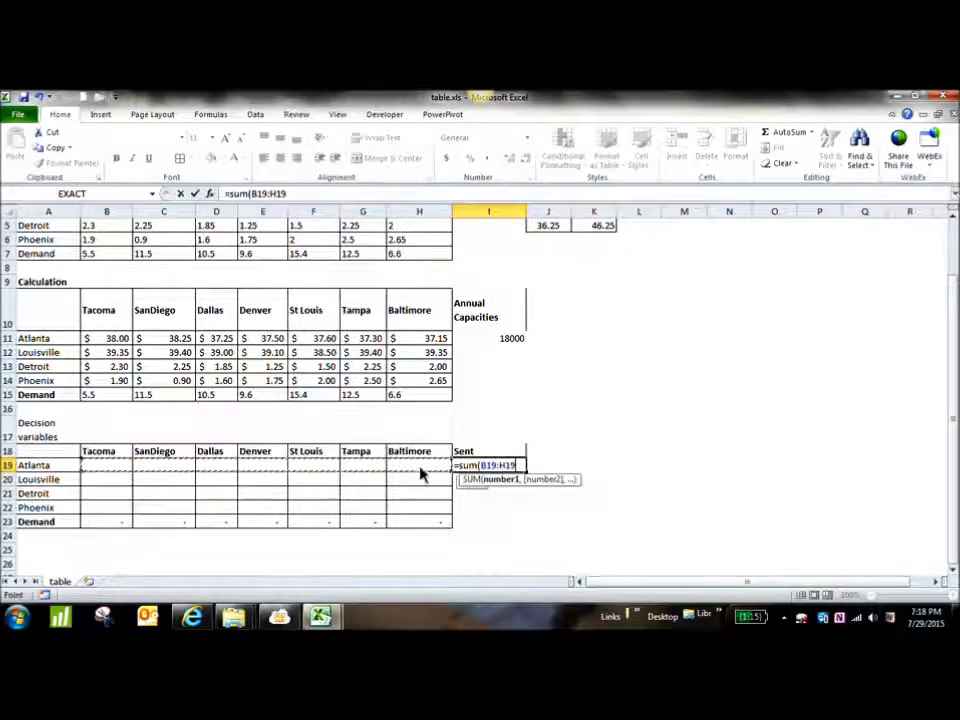
pyautogui.press('Return')
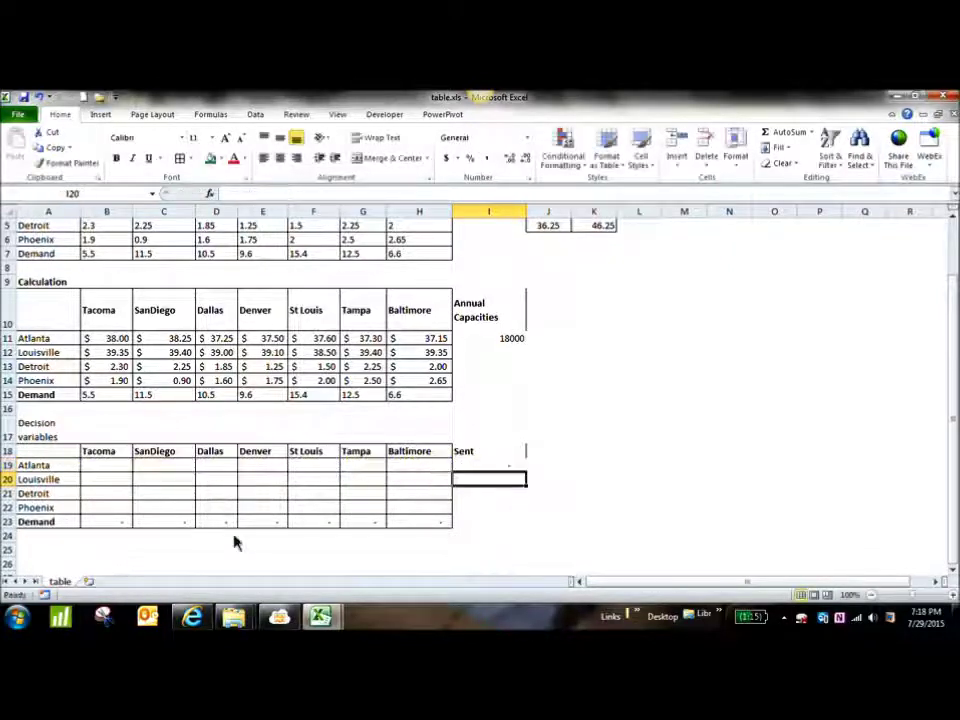
pyautogui.click(45, 556)
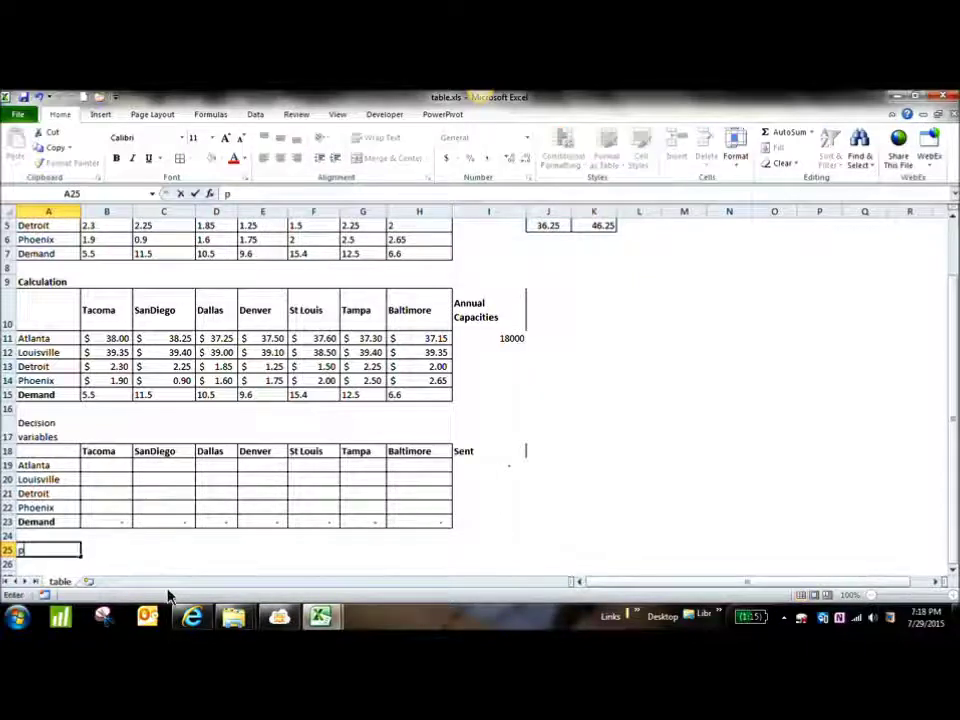
pyautogui.write('bjective')
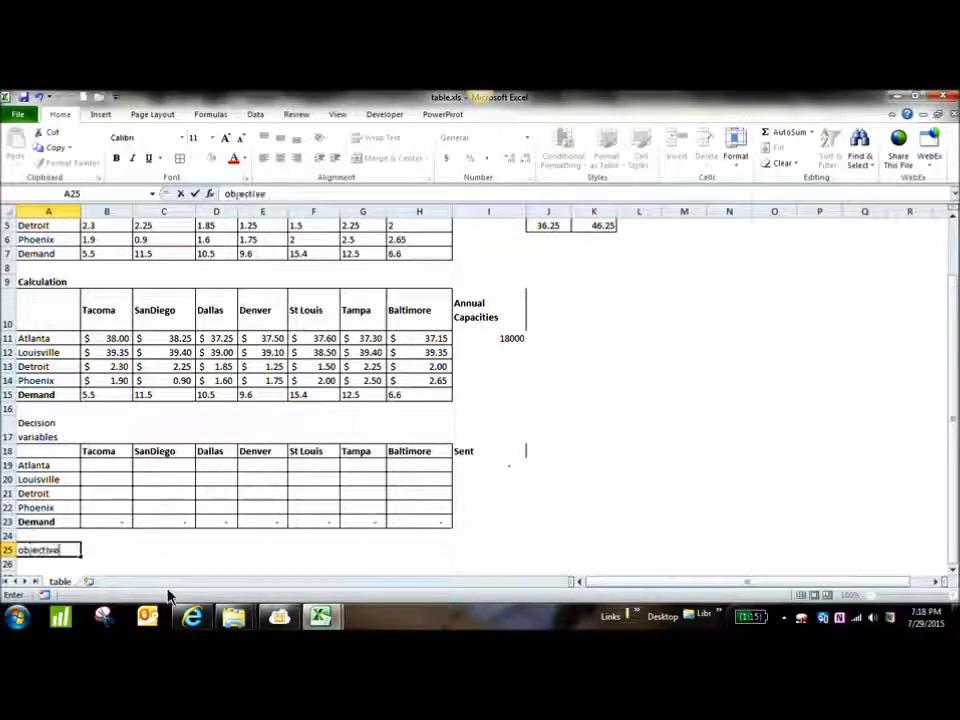
pyautogui.press('BackSpace')
pyautogui.press('BackSpace')
pyautogui.press('BackSpace')
pyautogui.press('BackSpace')
pyautogui.press('BackSpace')
pyautogui.press('BackSpace')
pyautogui.press('BackSpace')
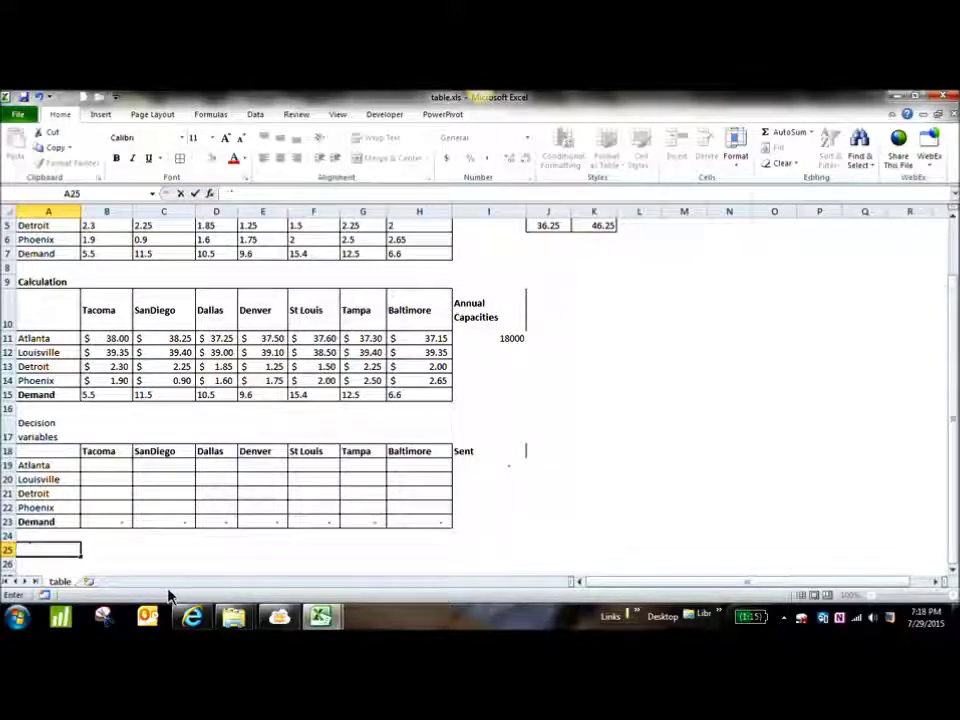
pyautogui.click(655, 455)
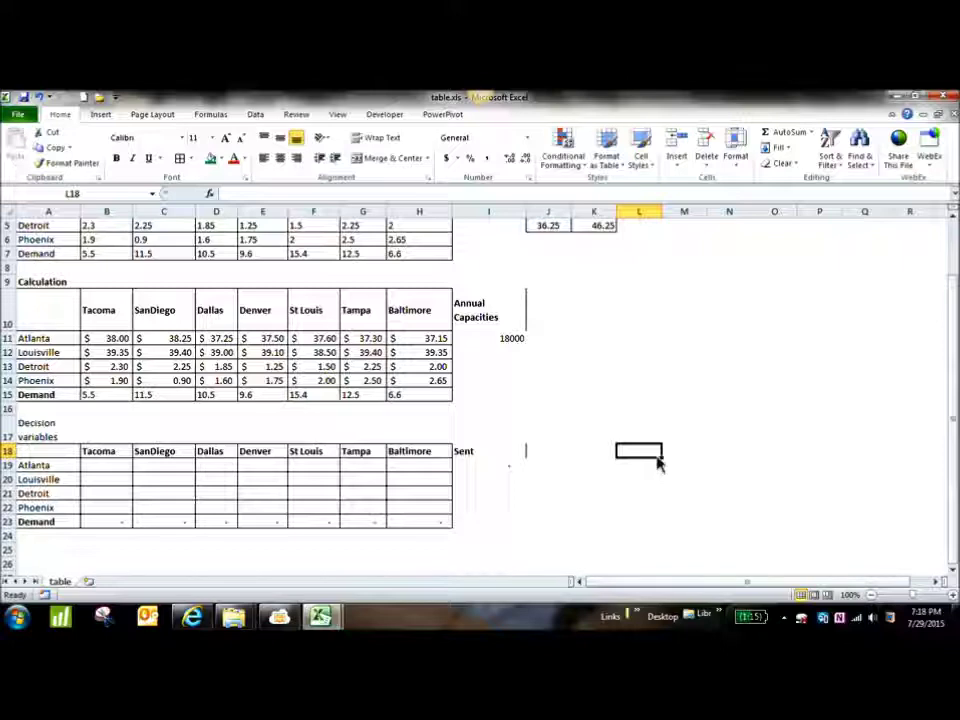
# Replace the Atlanta to Tacoma cost formula in B11 with =B3+$J$2 and copy it across the Atlanta row to H11.
pyautogui.moveTo(954, 454); pyautogui.dragTo(955, 347)
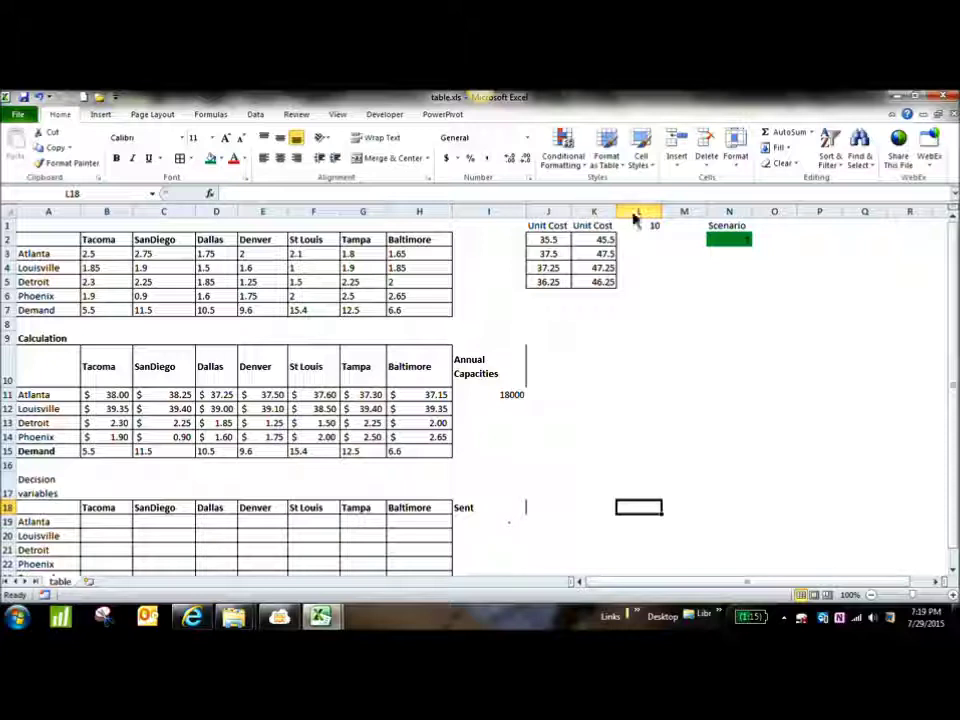
pyautogui.click(747, 241)
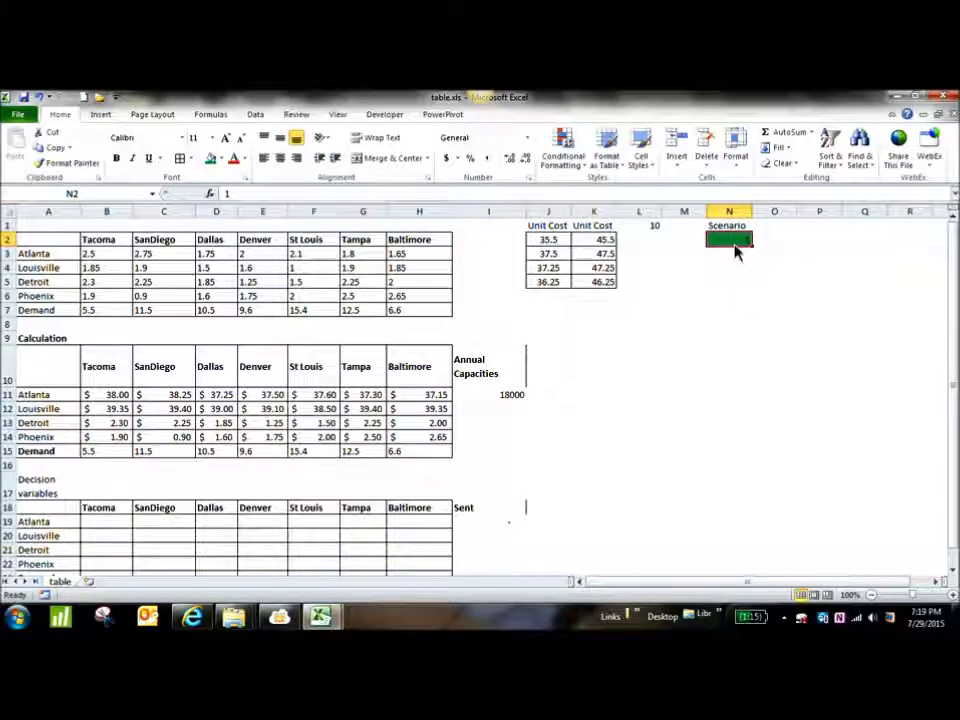
pyautogui.click(101, 396)
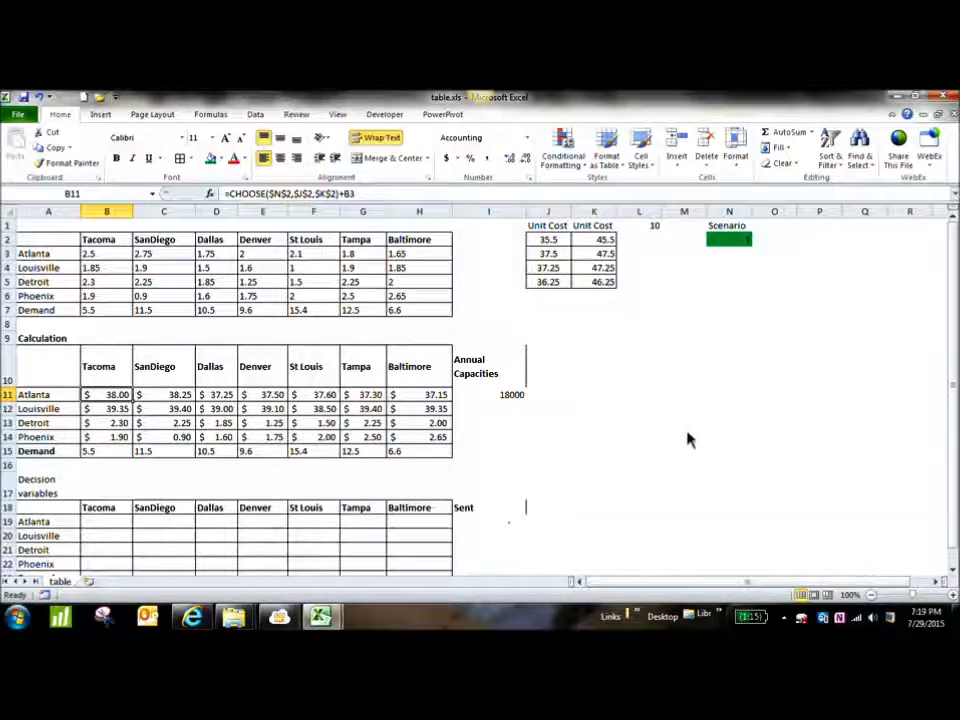
pyautogui.write('=')
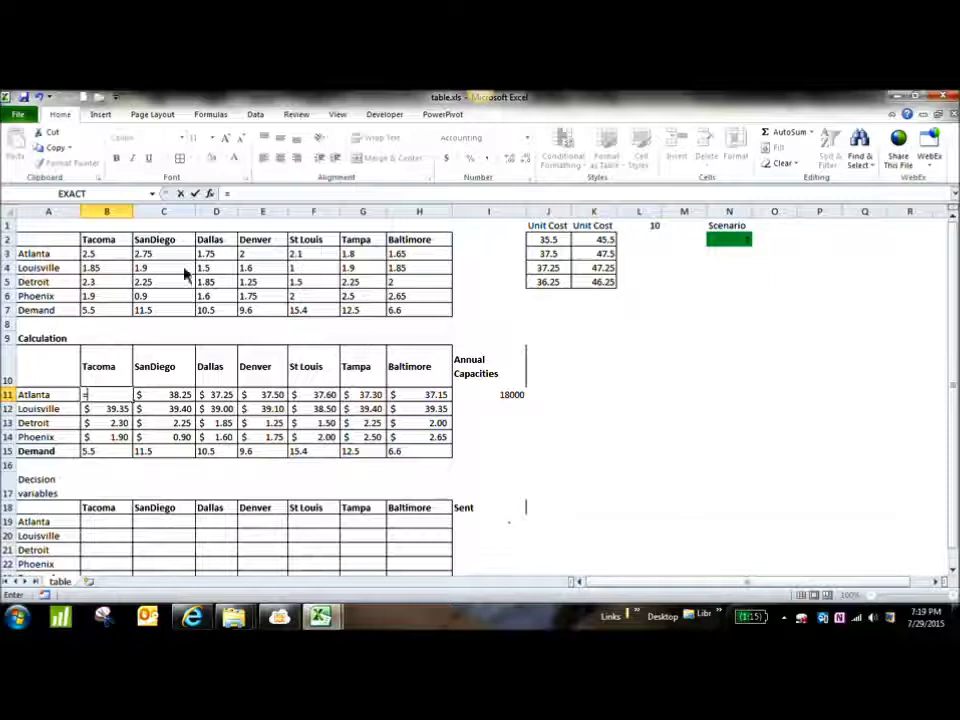
pyautogui.click(108, 256)
pyautogui.write('+')
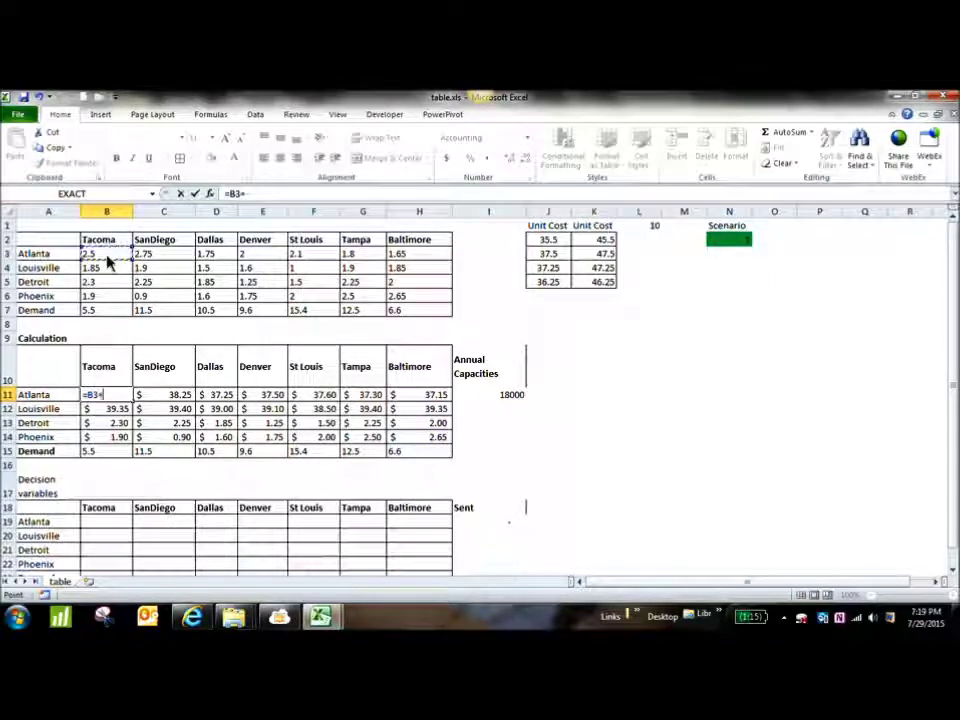
pyautogui.click(549, 242)
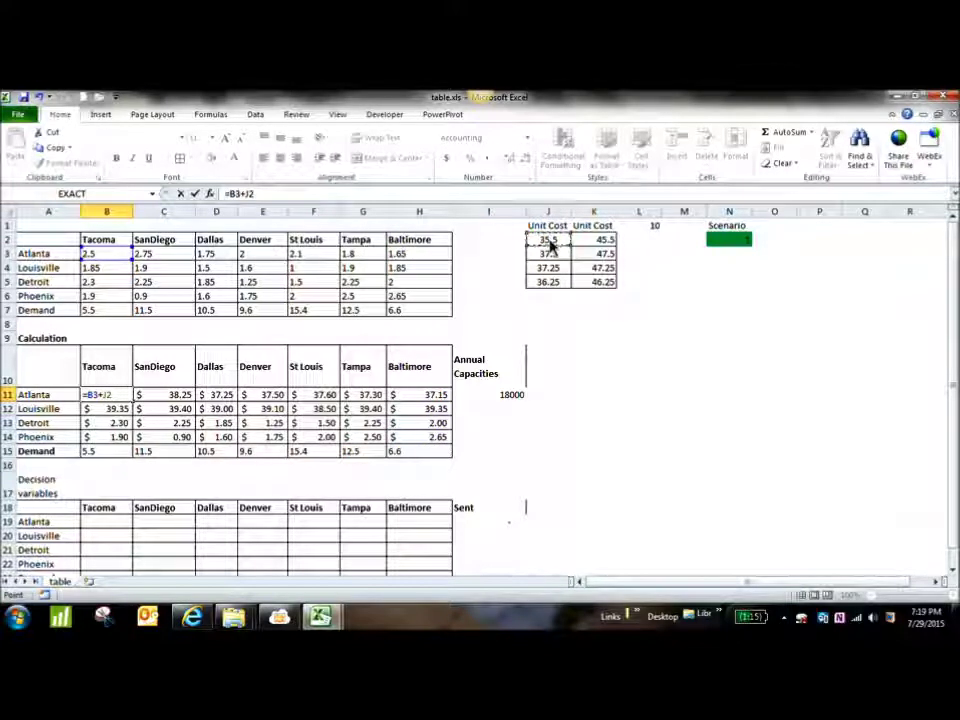
pyautogui.press('Return')
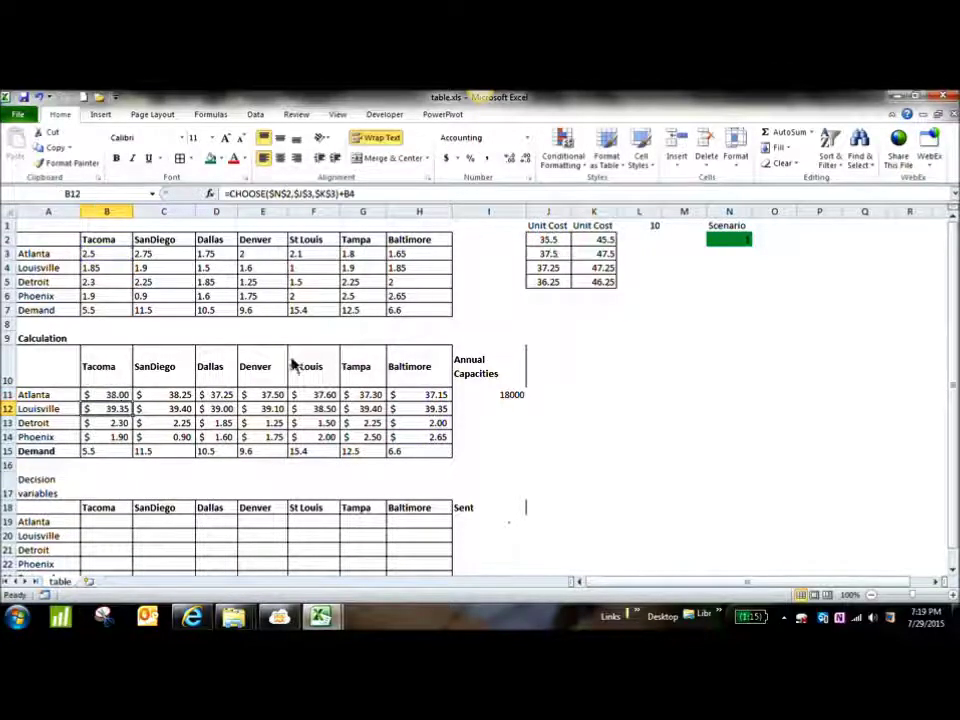
pyautogui.click(128, 396)
pyautogui.moveTo(133, 402); pyautogui.dragTo(437, 408)
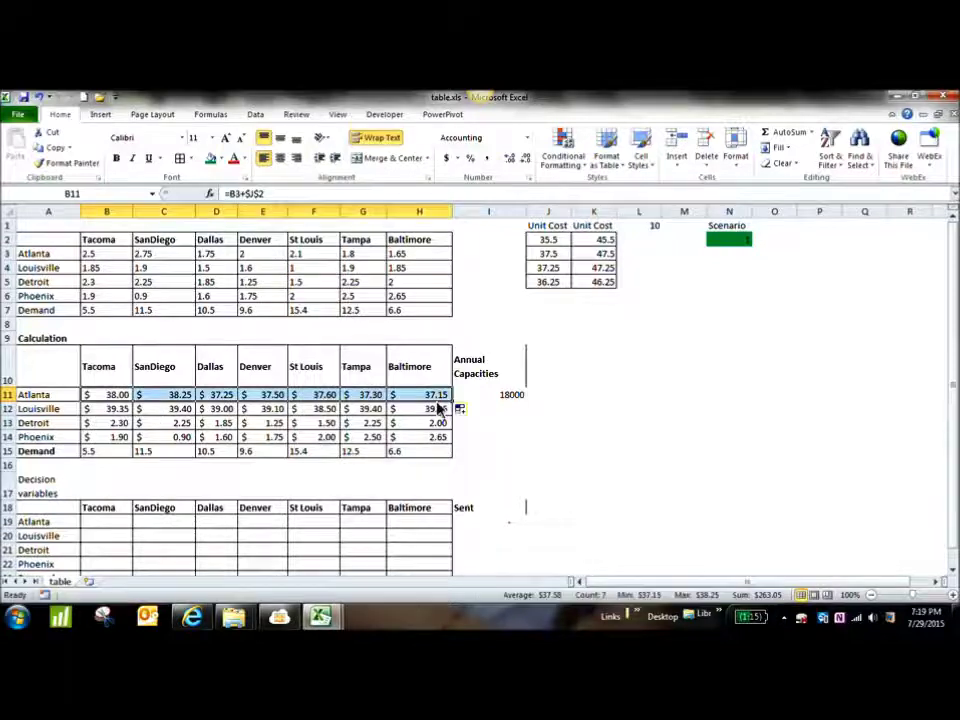
# Replace the Louisville to Tacoma cost formula in B12 with =B4+$J$3 and copy it across the Louisville row to H12.
pyautogui.click(115, 411)
pyautogui.write('=')
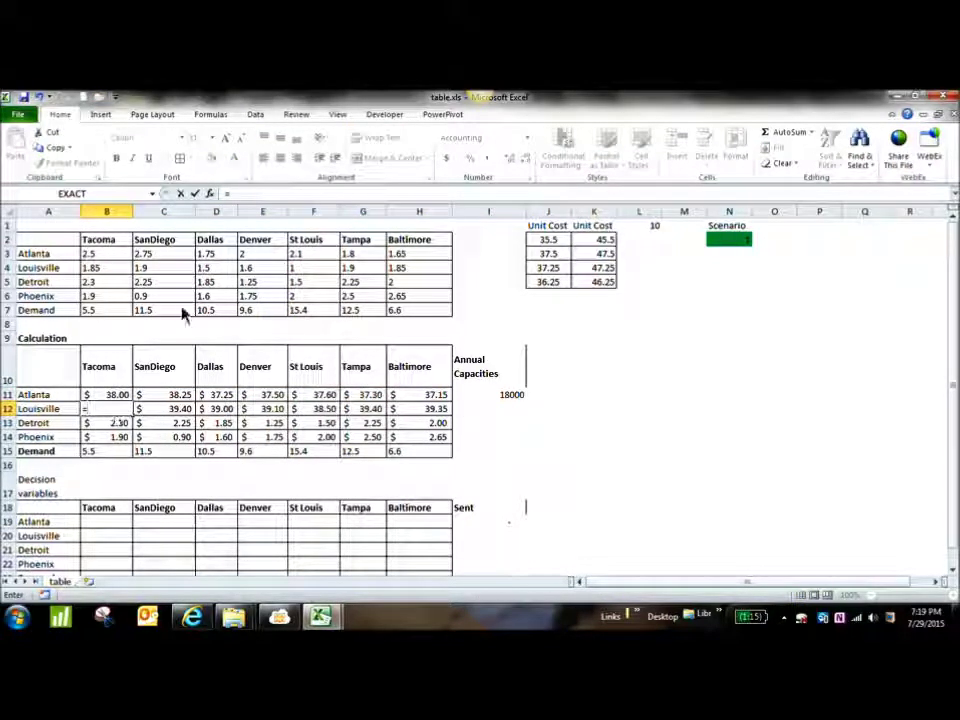
pyautogui.click(104, 270)
pyautogui.write('+')
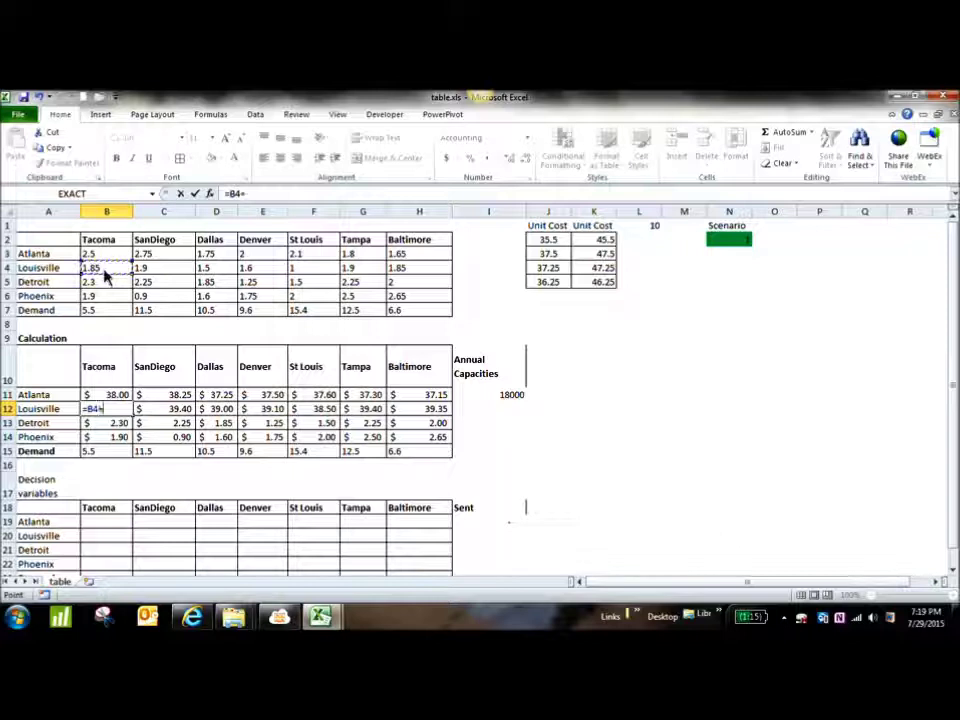
pyautogui.click(546, 256)
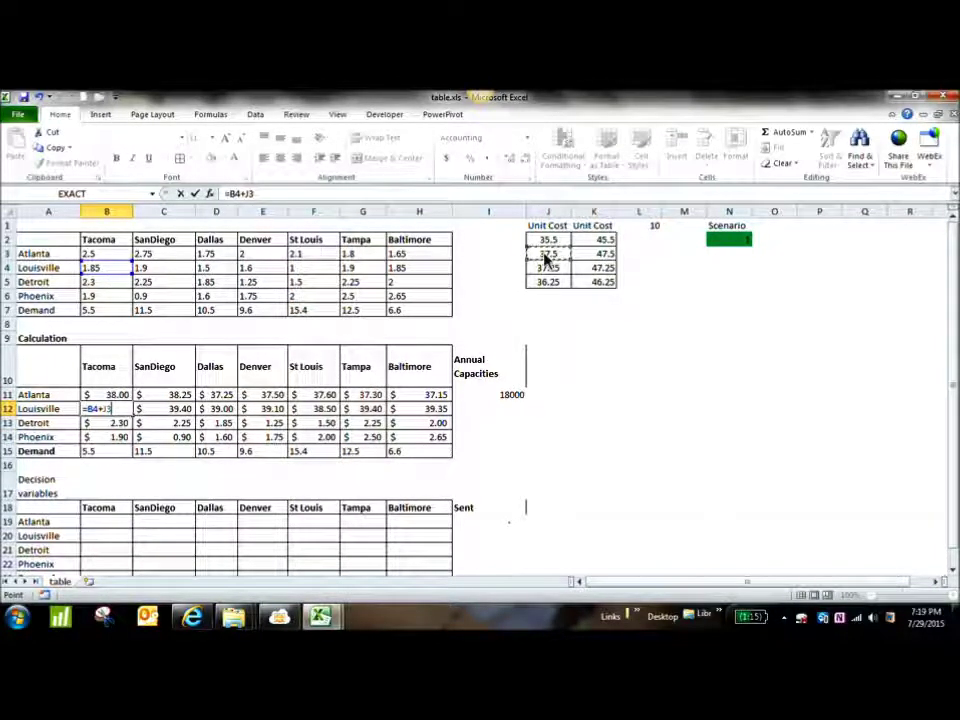
pyautogui.press('Return')
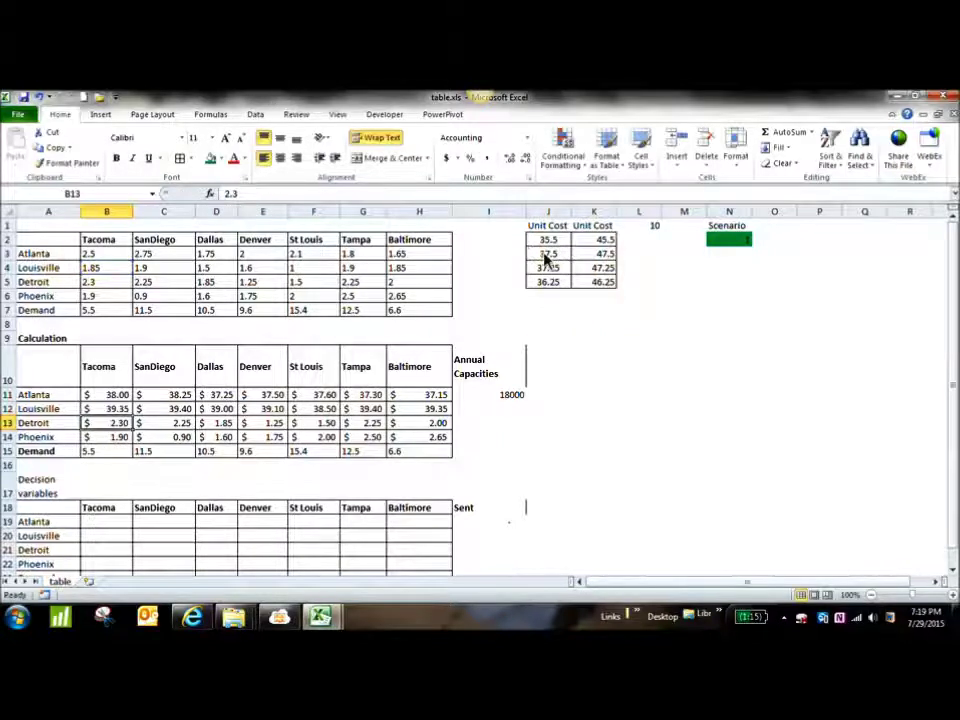
pyautogui.click(112, 410)
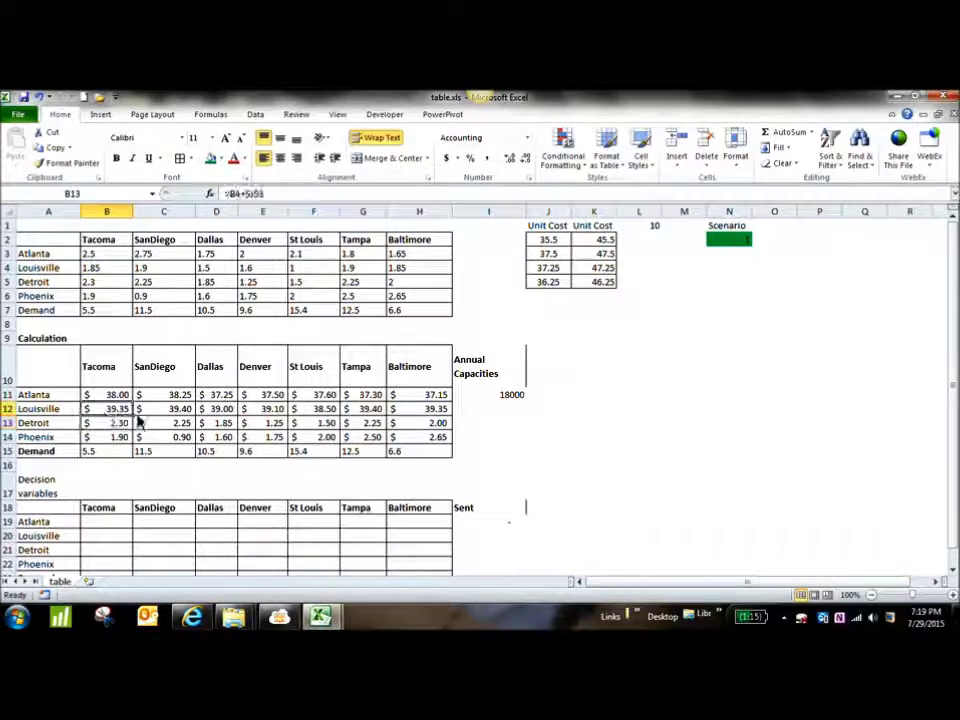
pyautogui.moveTo(132, 416); pyautogui.dragTo(456, 416)
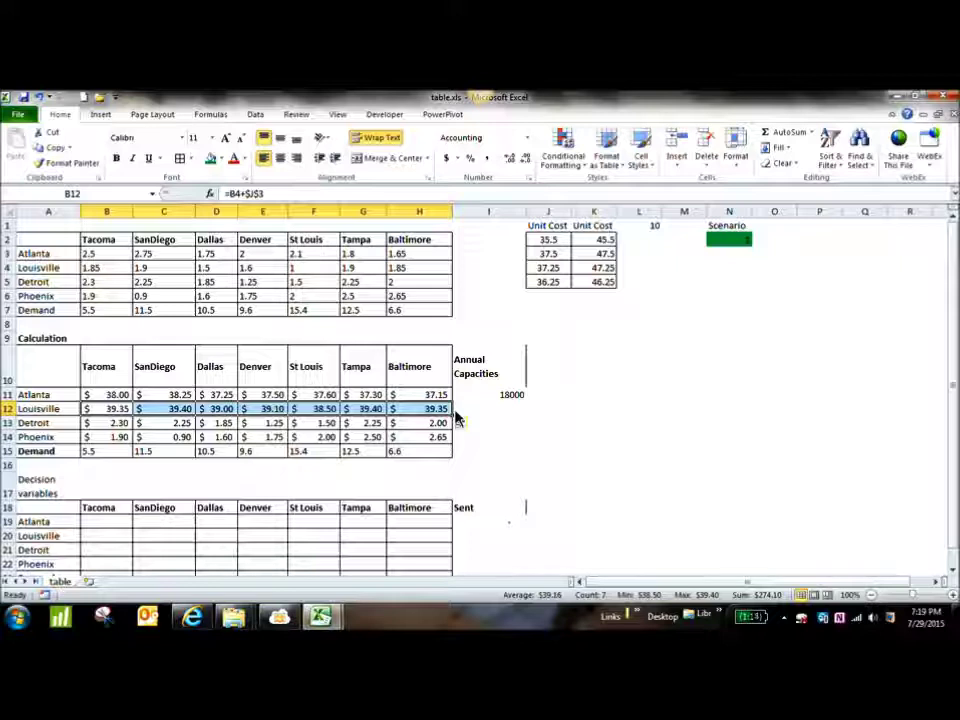
pyautogui.press('Down')
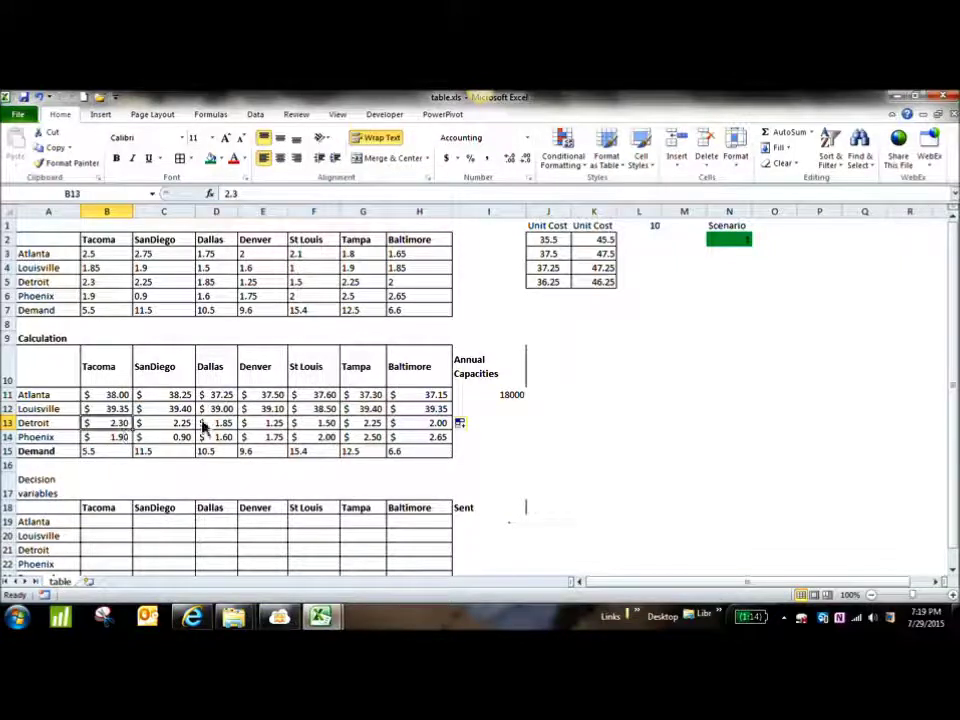
pyautogui.click(124, 440)
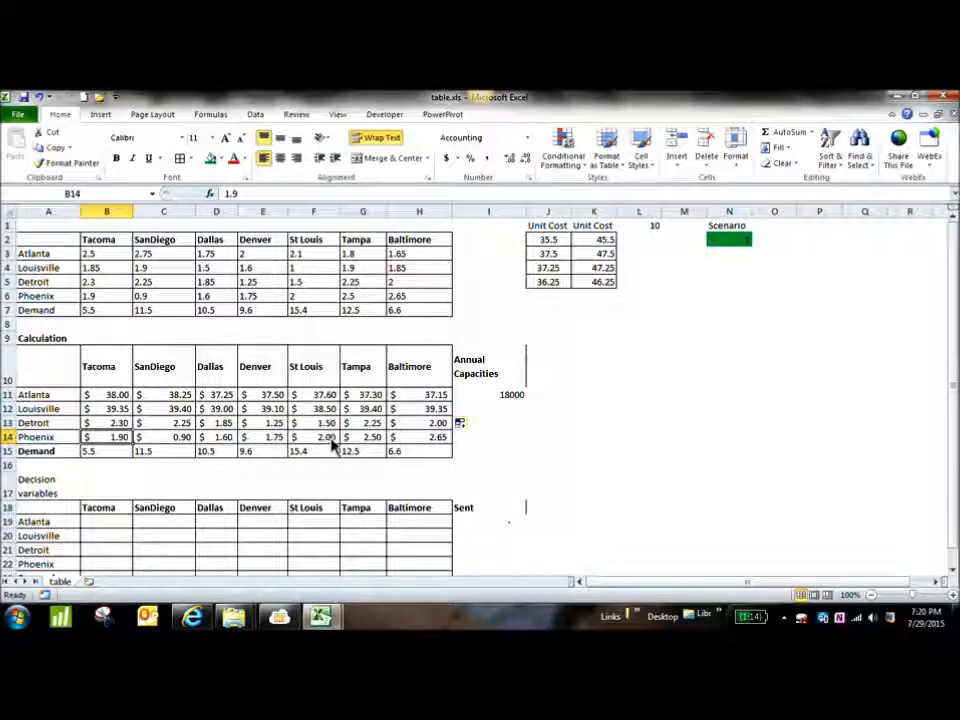
pyautogui.click(108, 398)
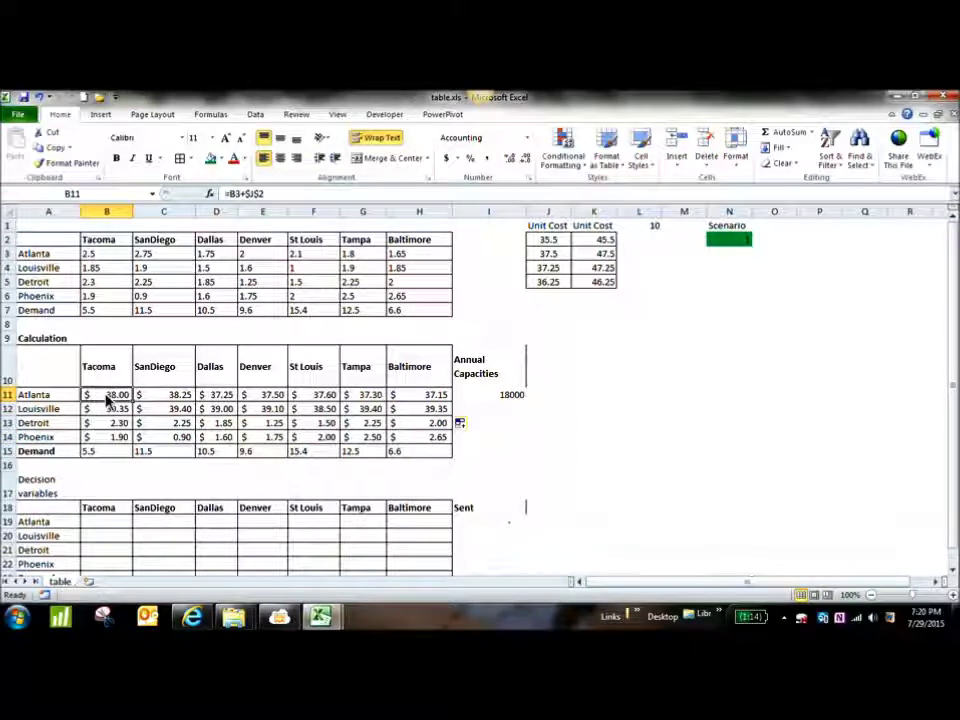
pyautogui.click(600, 244)
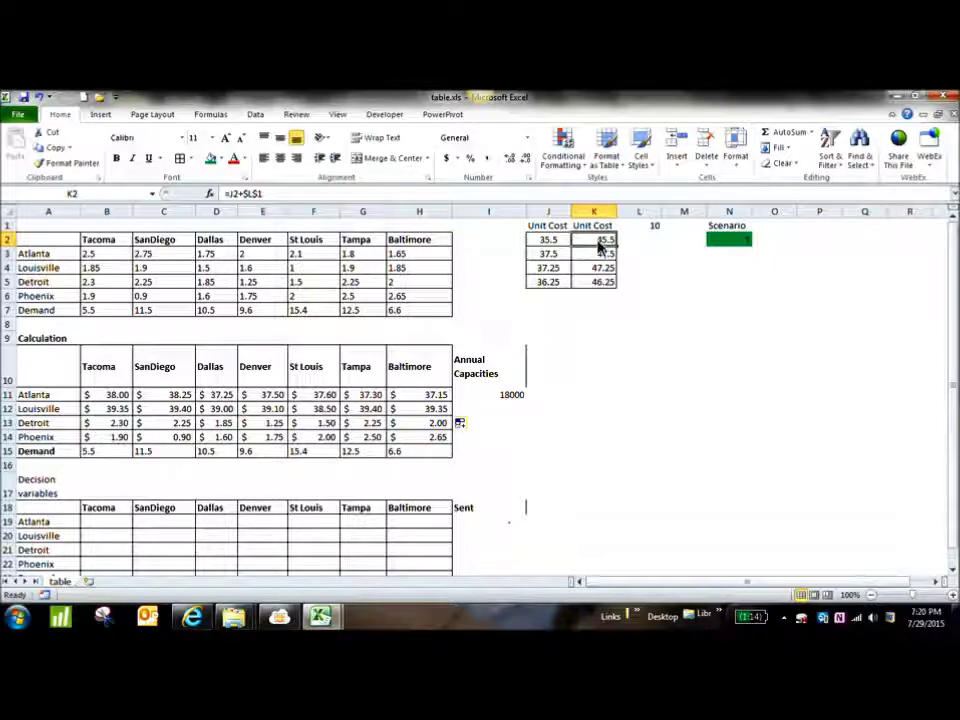
pyautogui.click(506, 398)
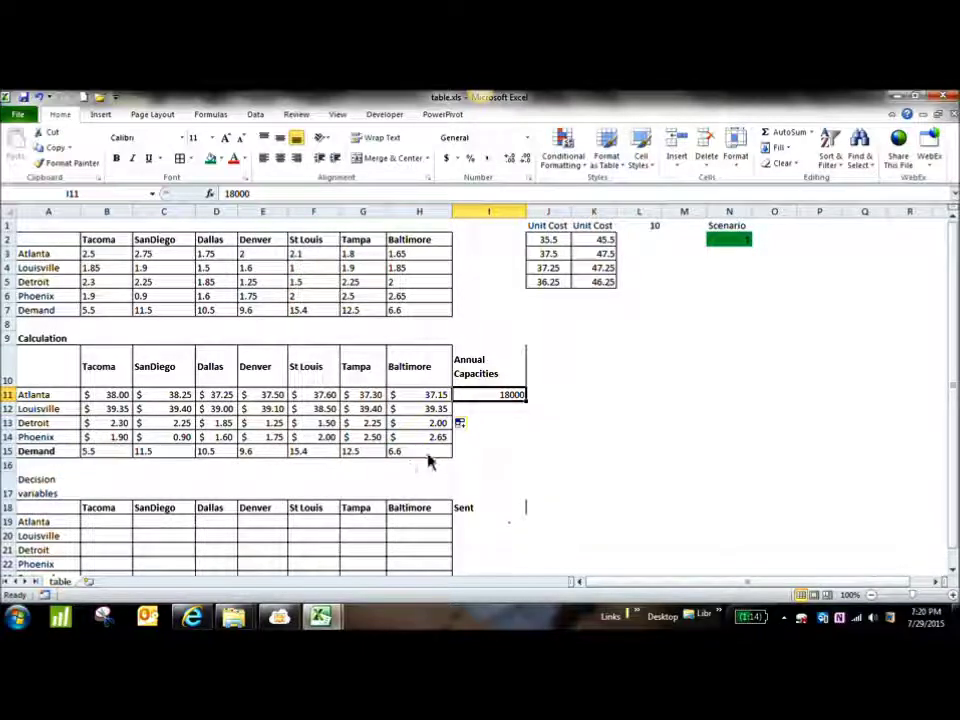
# Check the demands in the browser's exercise 3.4, then set the Calculation table's demands in table.xls: Tacoma 5500, SanDiego 11500, Dallas 10500.
pyautogui.click(108, 454)
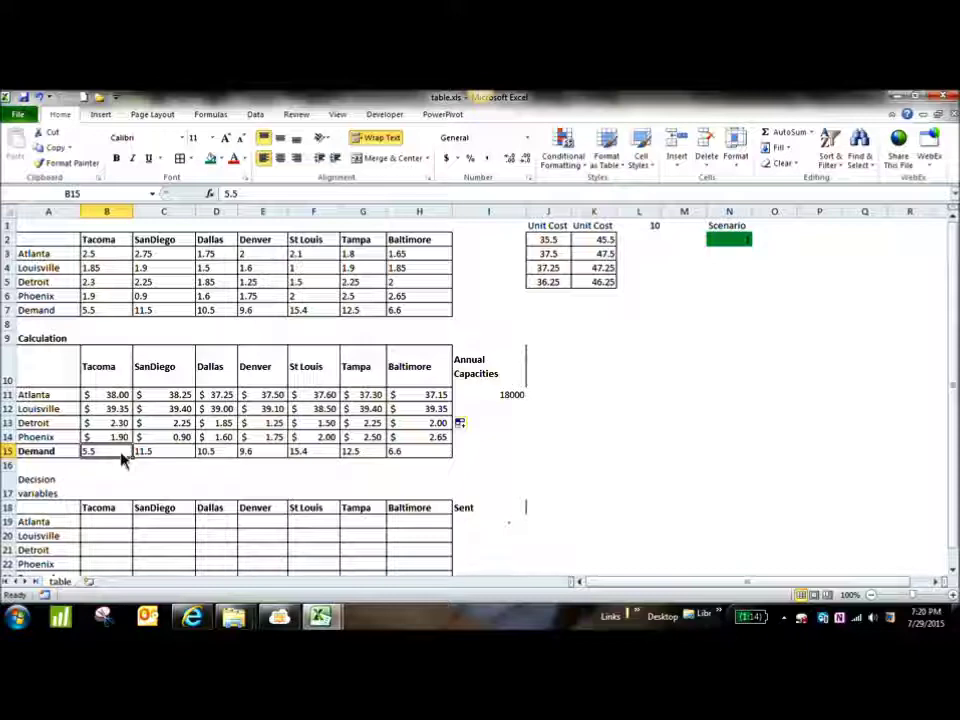
pyautogui.hotkey('alt', 'Tab')
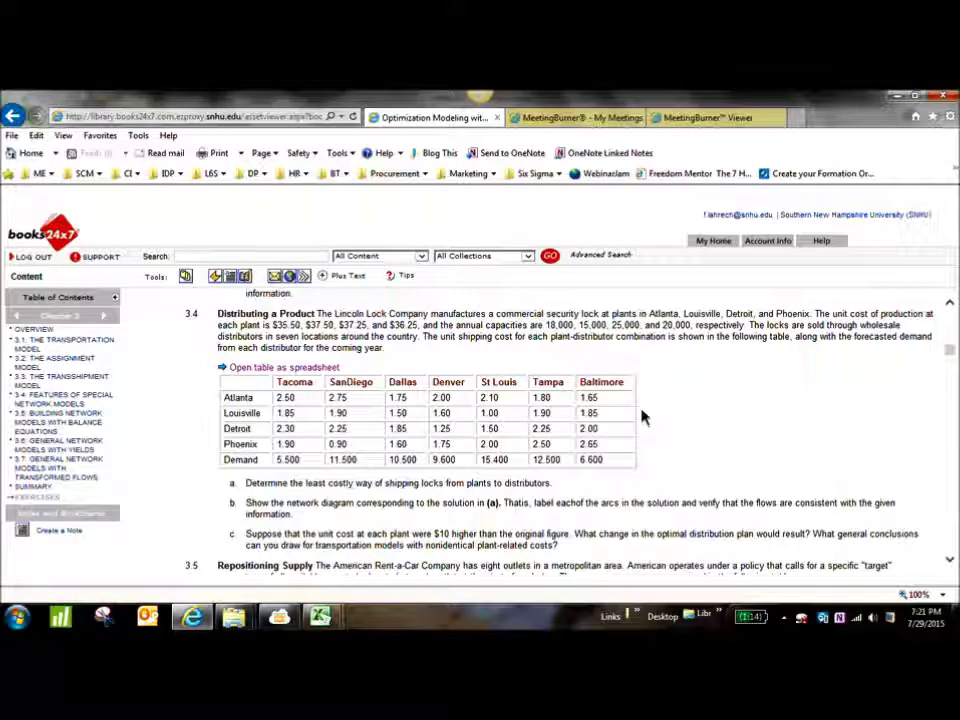
pyautogui.click(325, 618)
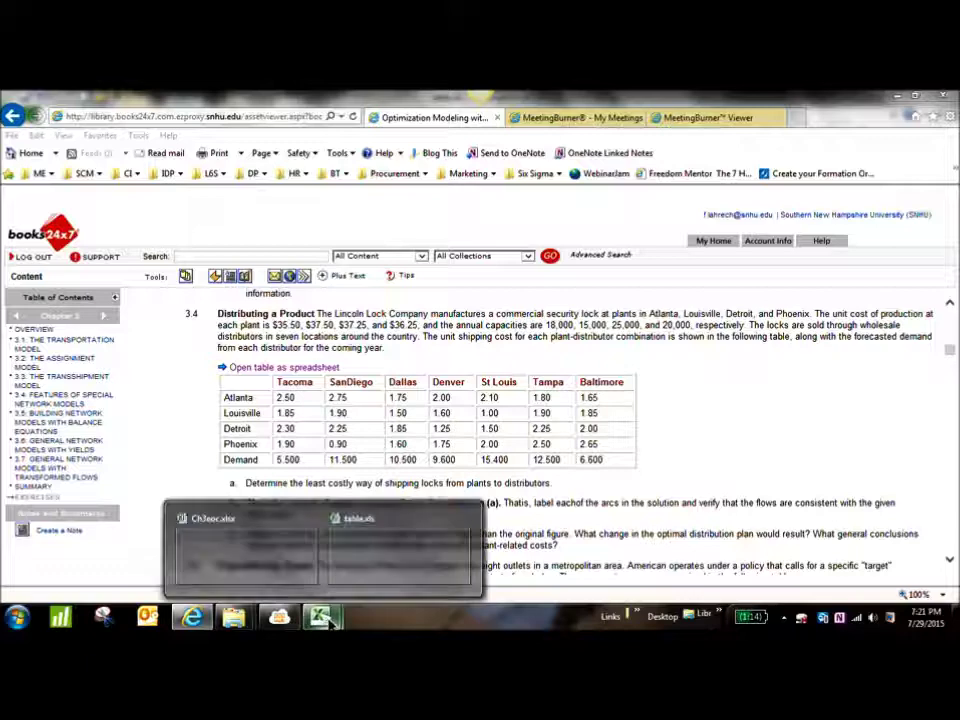
pyautogui.click(378, 556)
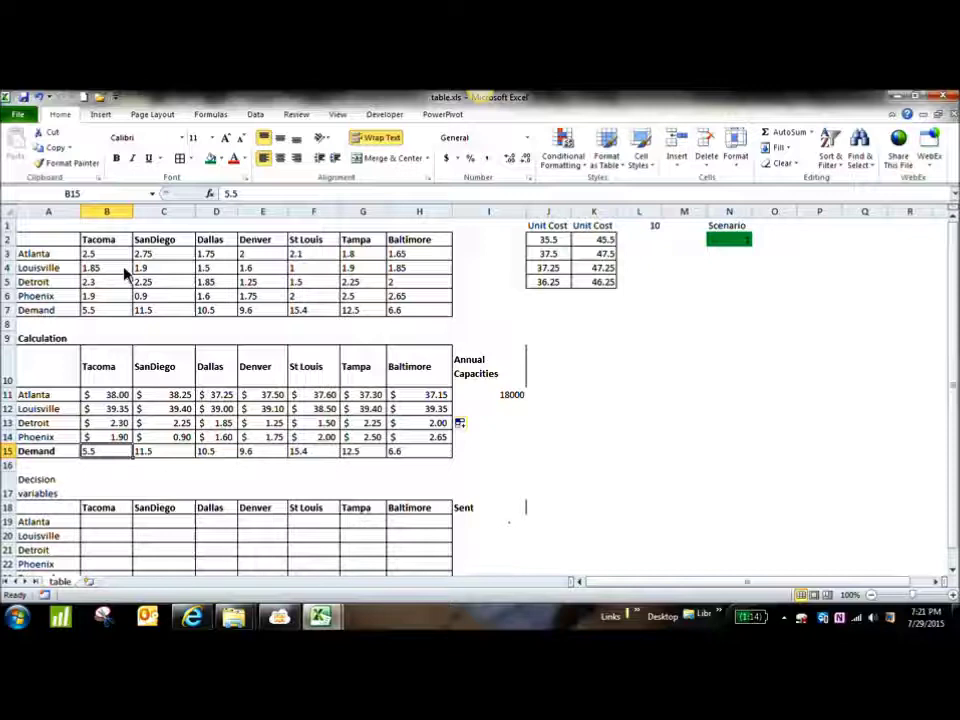
pyautogui.write('5500')
pyautogui.press('Tab')
pyautogui.write('11500')
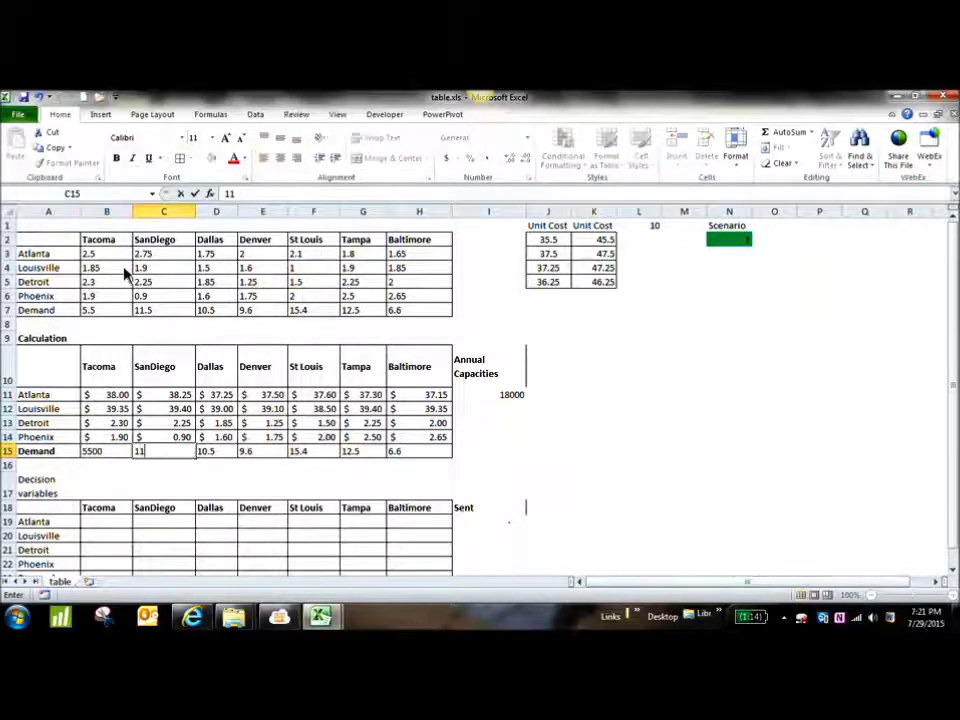
pyautogui.press('Tab')
pyautogui.write('10')
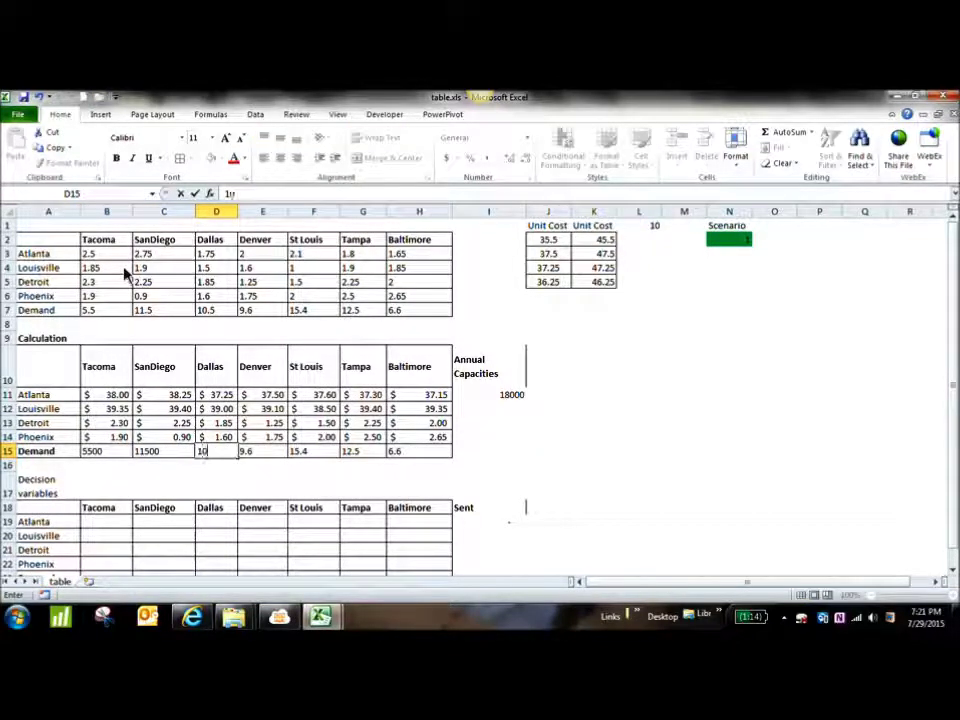
pyautogui.write('500')
pyautogui.press('Tab')
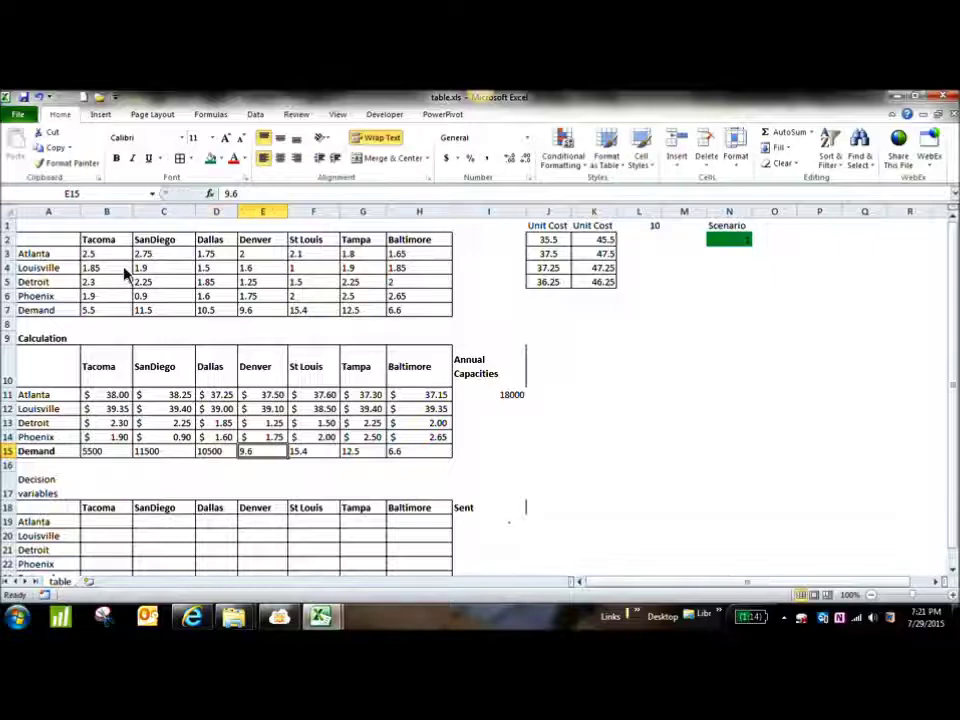
# Set the Calculation table's remaining demands in row 15: Denver 9600, St Louis 15400, Tampa 12500 and Baltimore 6600.
pyautogui.write('9600')
pyautogui.press('Tab')
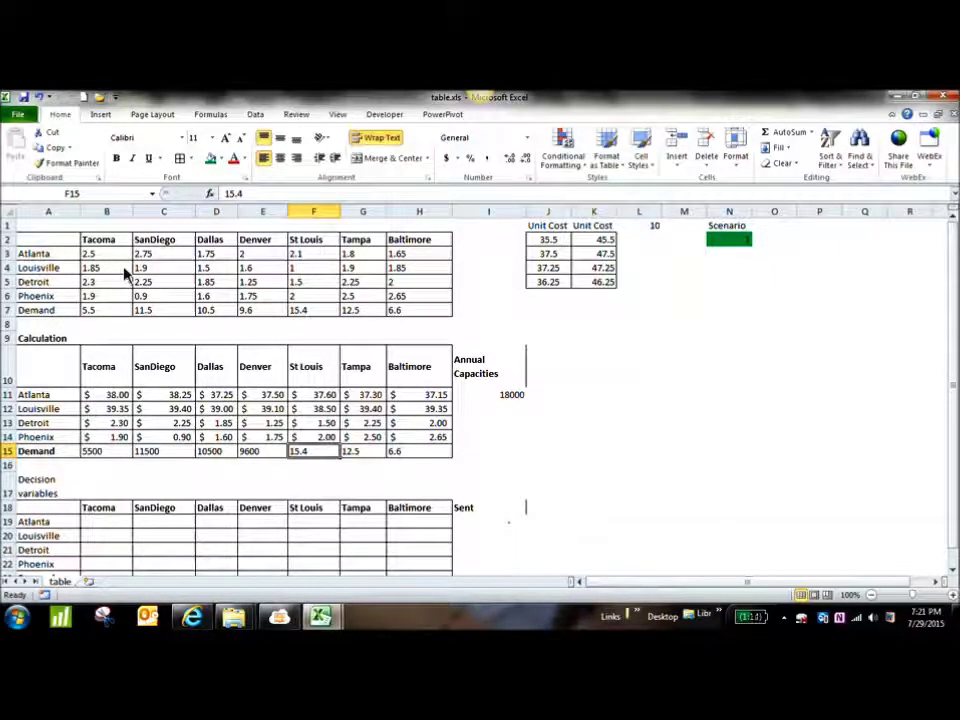
pyautogui.write('15400')
pyautogui.press('Tab')
pyautogui.write('12500')
pyautogui.press('Tab')
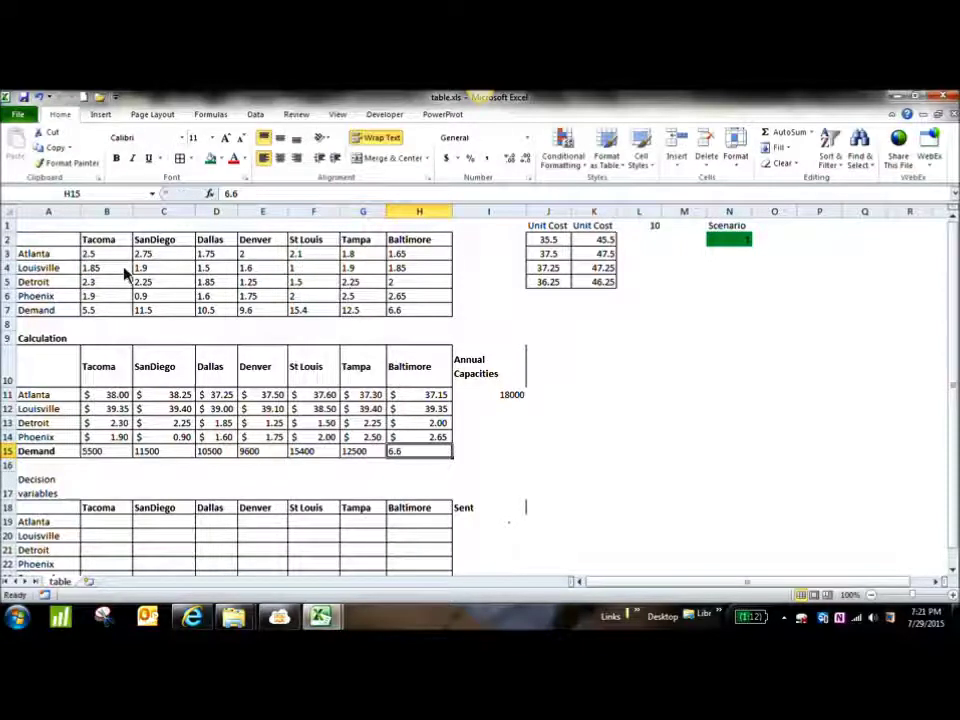
pyautogui.write('6600')
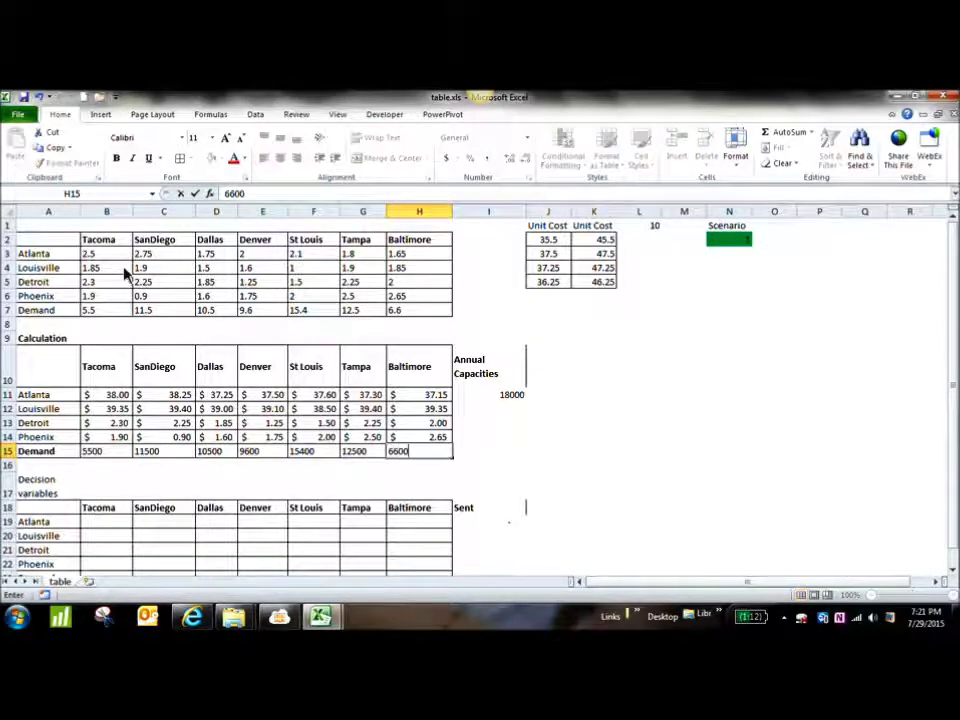
pyautogui.press('Return')
# Center the demand values in B15:H15 of the Calculation table horizontally.
pyautogui.moveTo(100, 451); pyautogui.dragTo(426, 452)
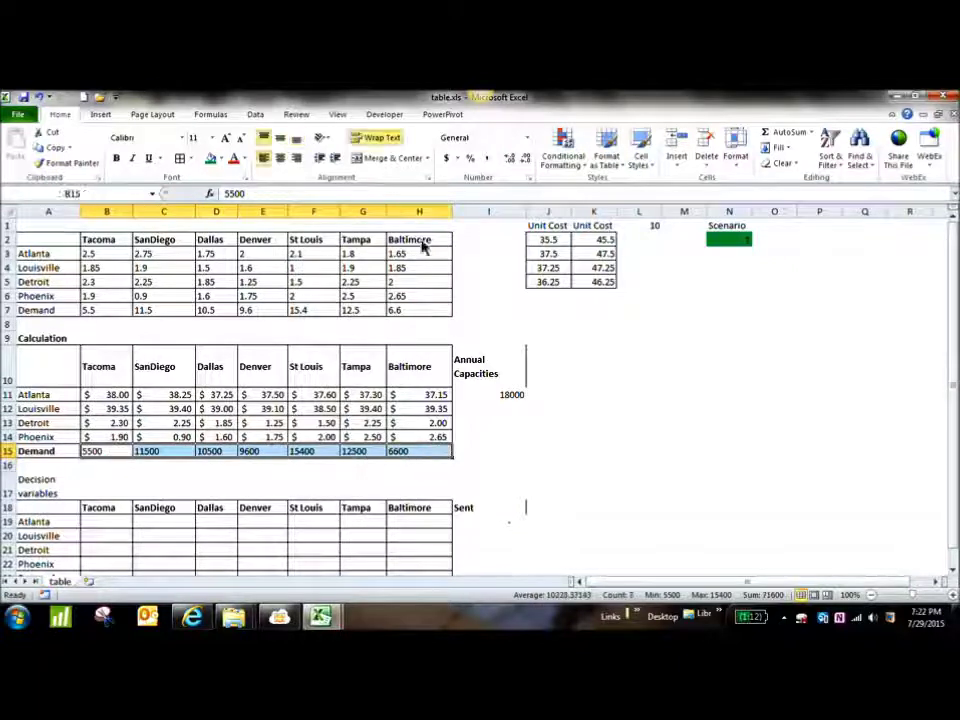
pyautogui.click(281, 158)
pyautogui.click(610, 452)
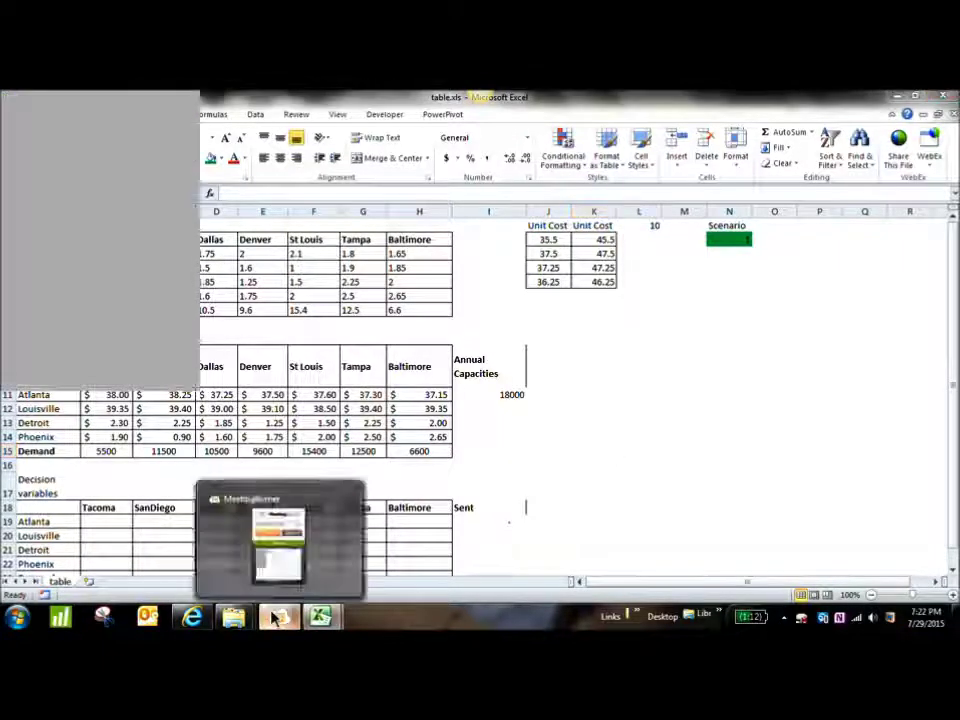
# Switch to the MeetingBurner viewer in the browser, check the meeting's chat and participant list, and return to the table.xls workbook.
pyautogui.click(193, 617)
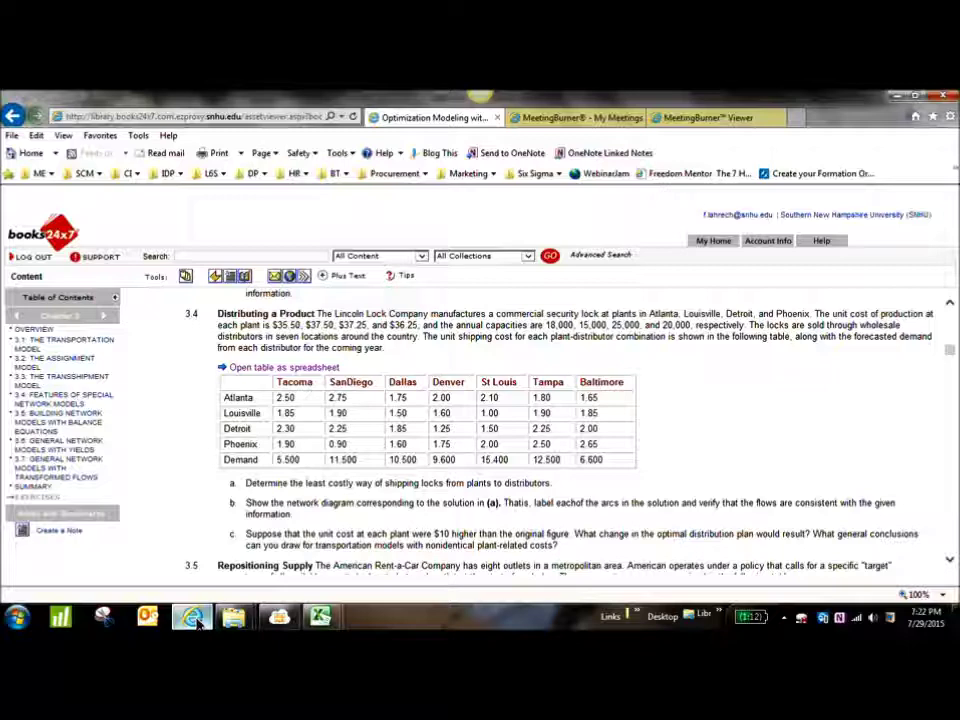
pyautogui.click(703, 119)
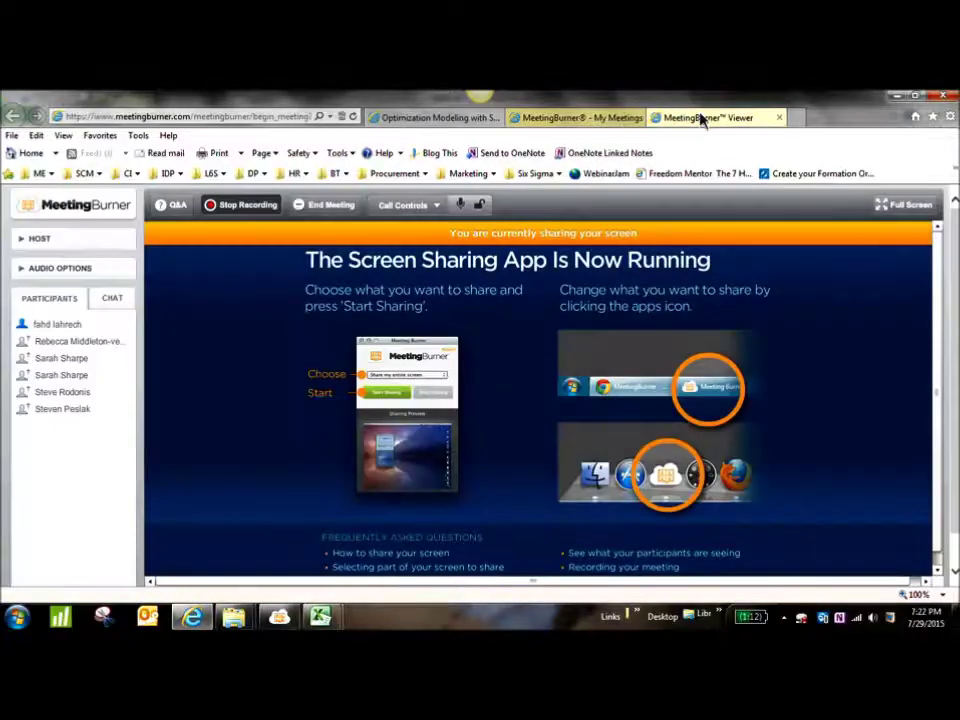
pyautogui.click(121, 301)
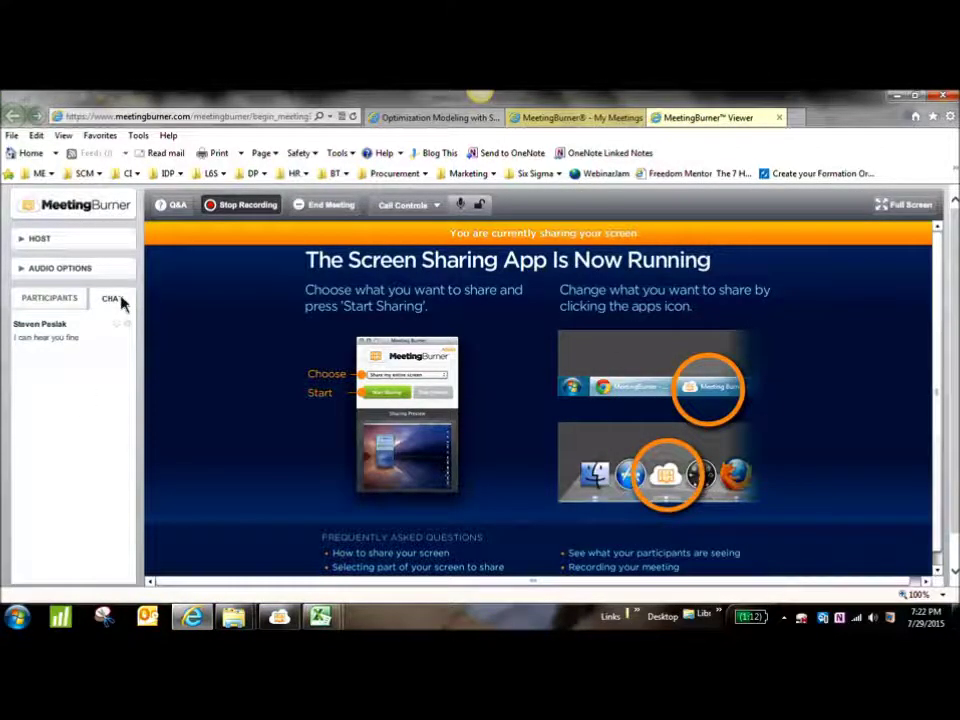
pyautogui.click(56, 301)
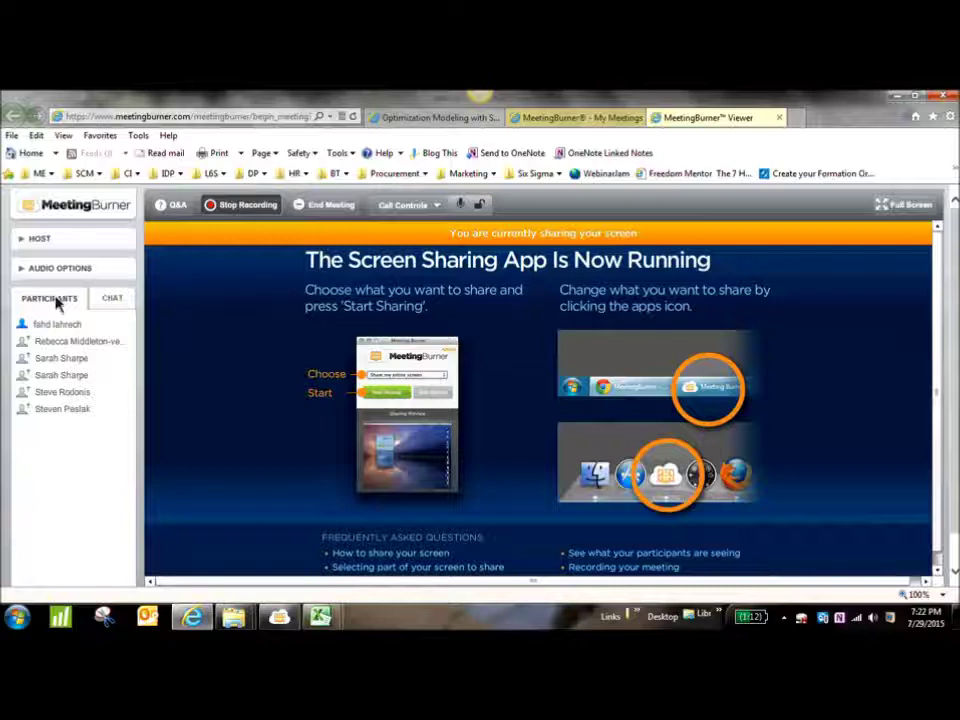
pyautogui.click(113, 303)
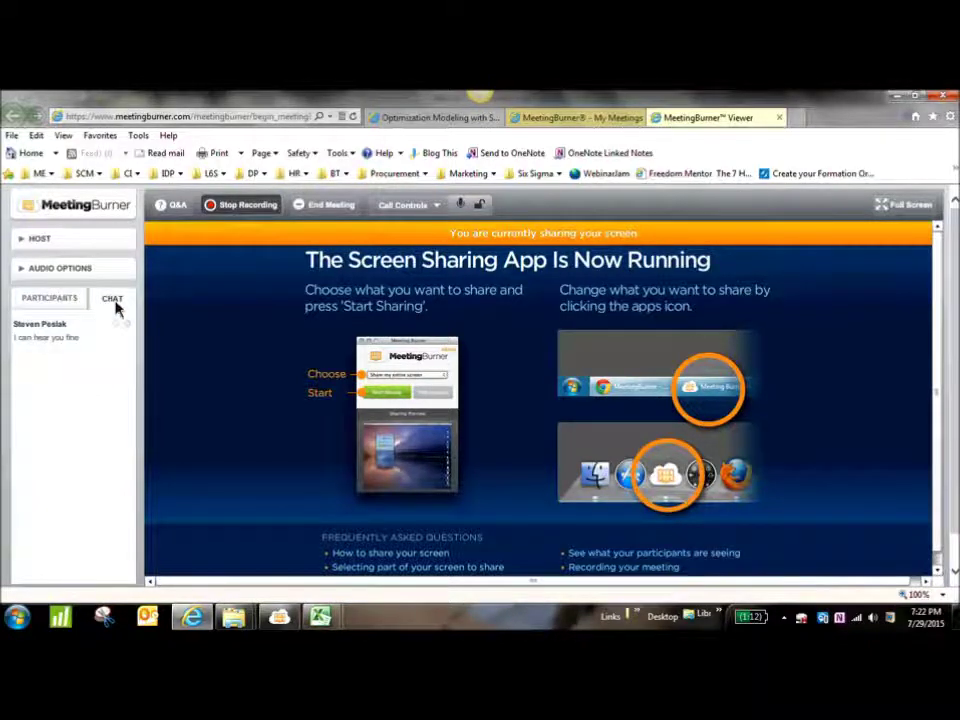
pyautogui.click(58, 303)
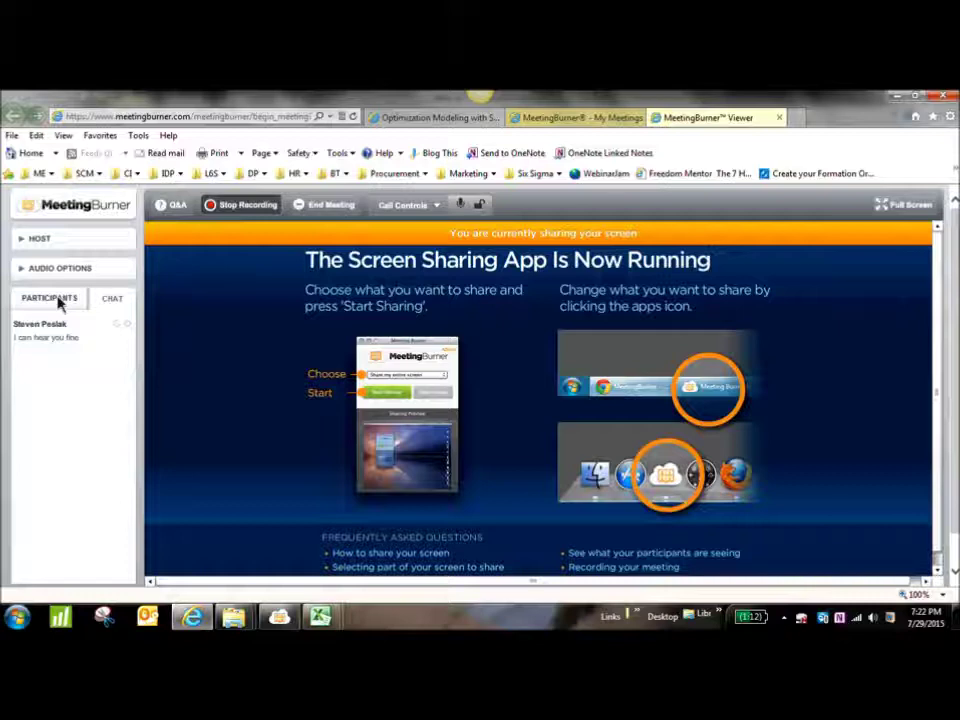
pyautogui.click(58, 303)
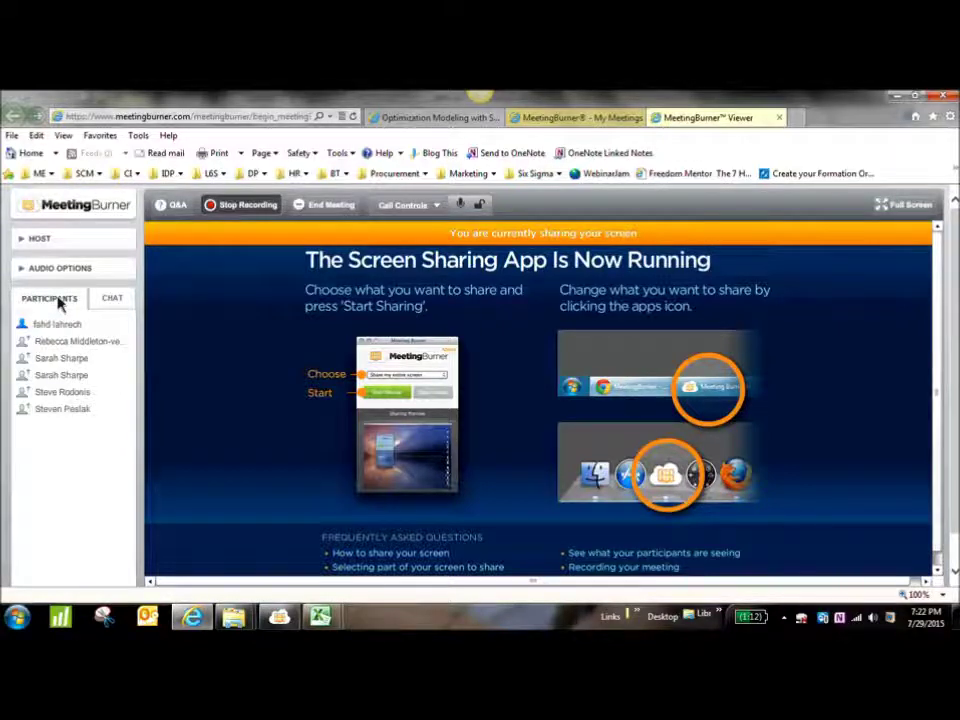
pyautogui.click(108, 303)
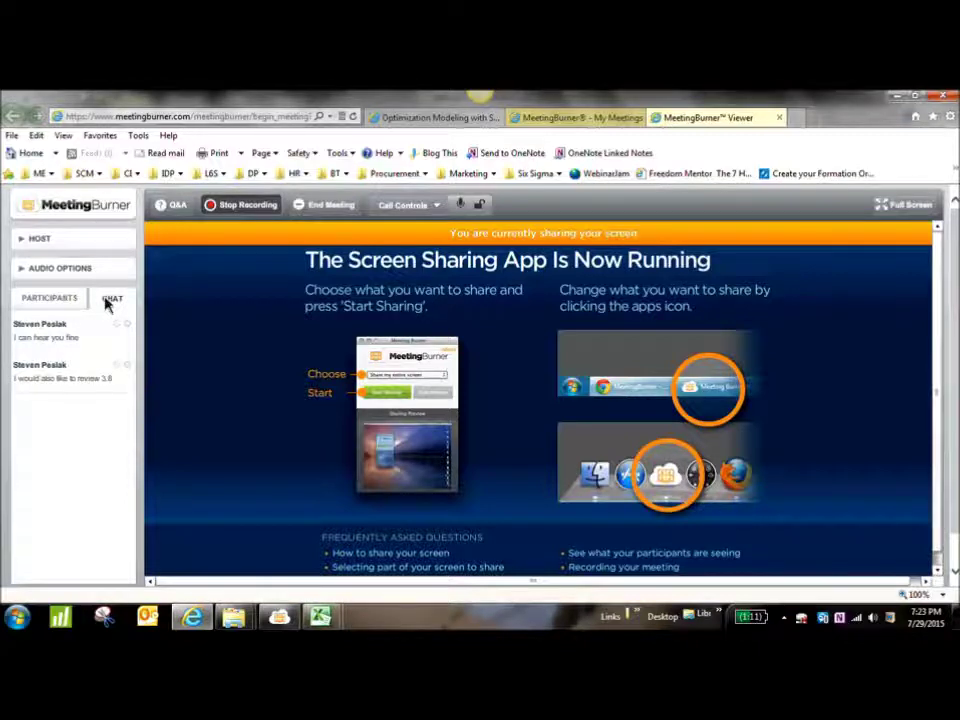
pyautogui.click(333, 618)
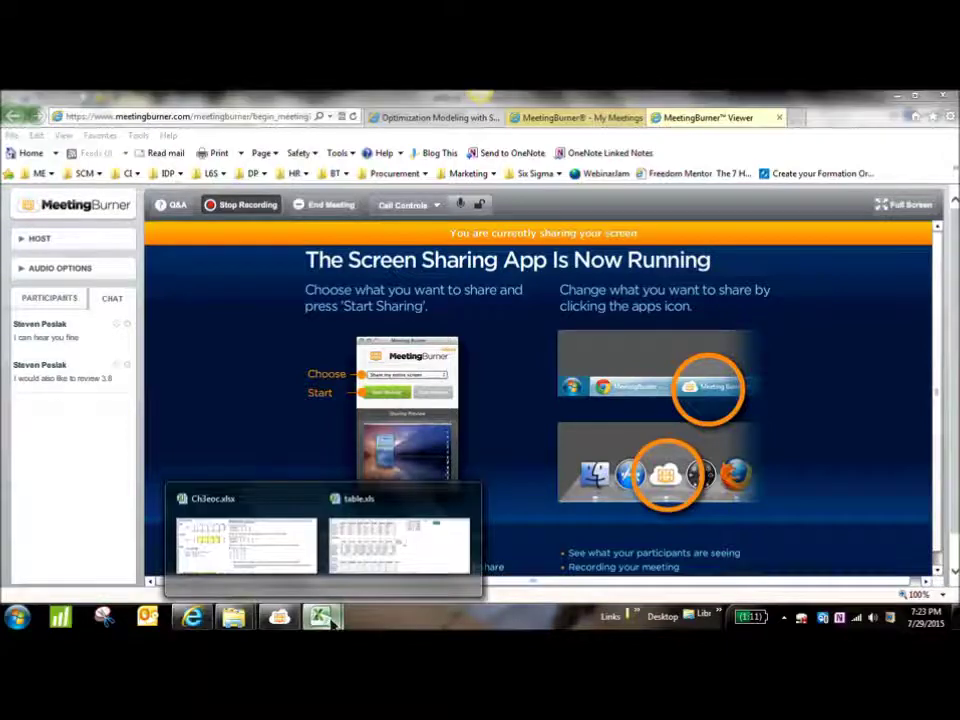
pyautogui.click(396, 566)
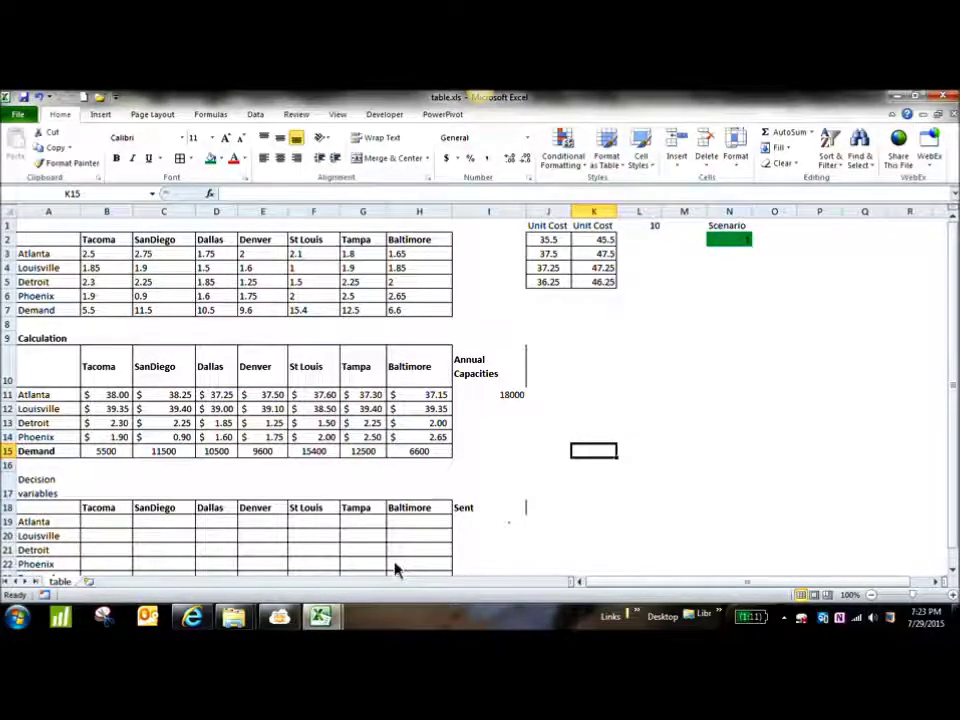
# Look at the Ch3eoc.xlsx workbook and open Ch3models.xlsx from the textbook's Chapters folder in Windows Explorer.
pyautogui.moveTo(322, 618)
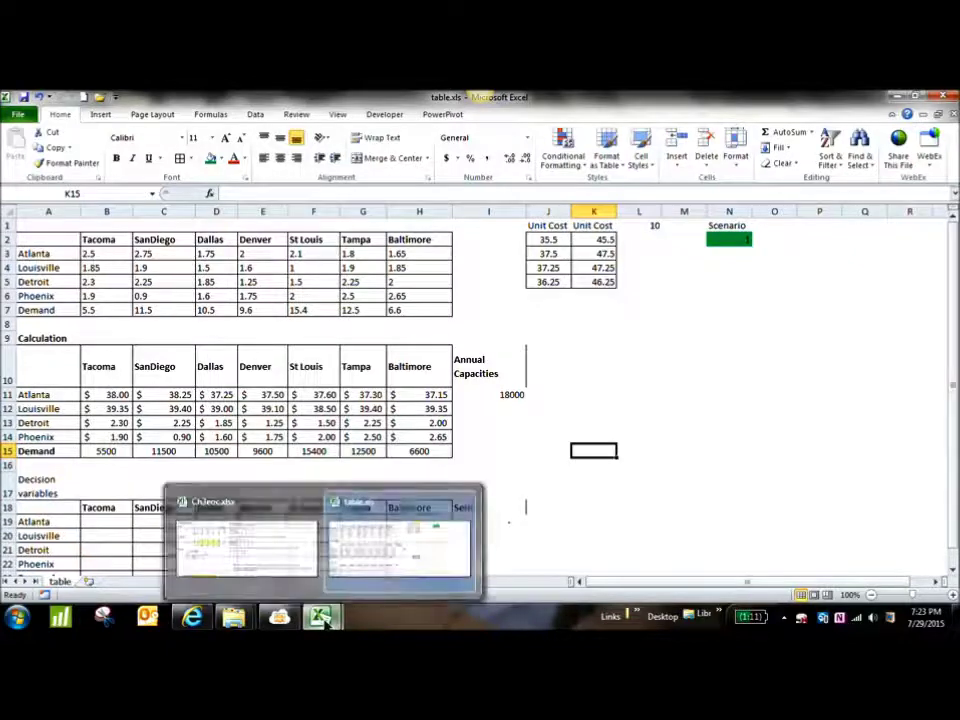
pyautogui.click(297, 570)
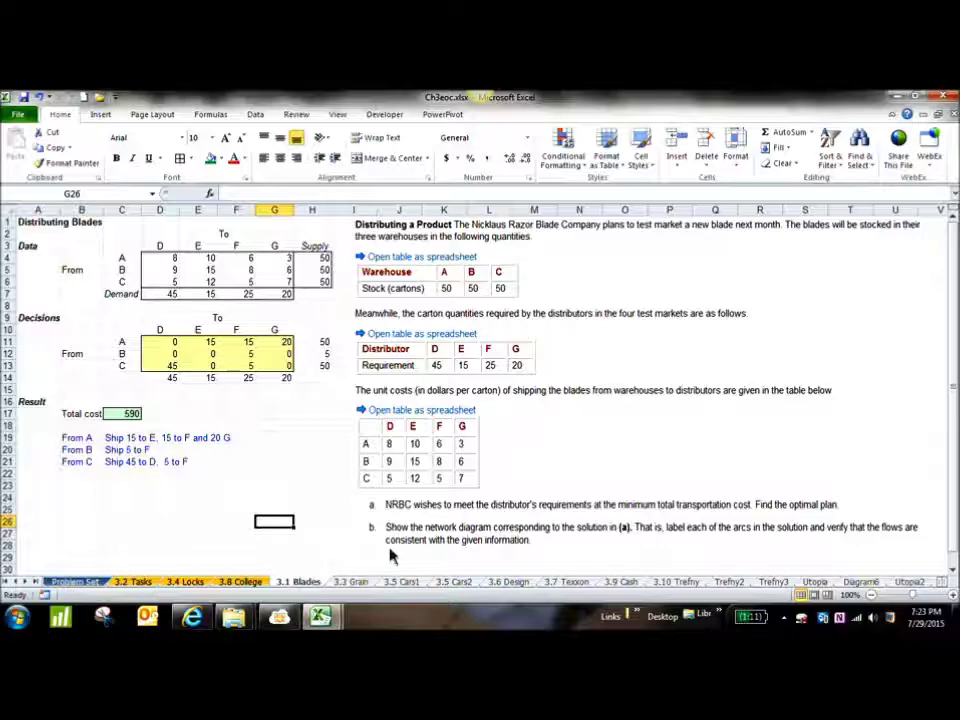
pyautogui.moveTo(233, 617)
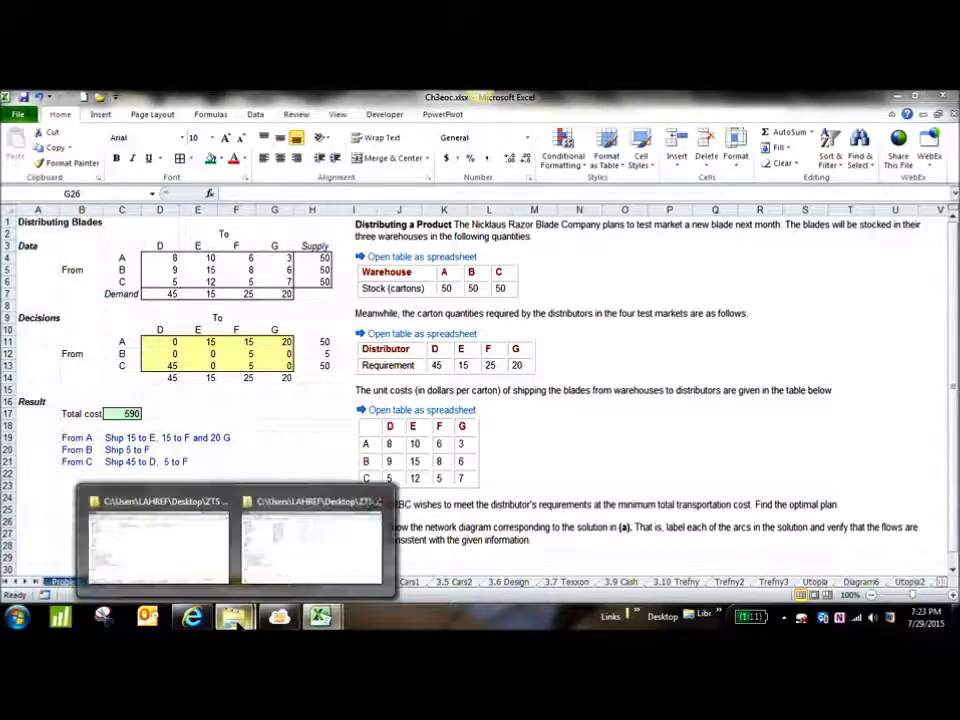
pyautogui.click(285, 561)
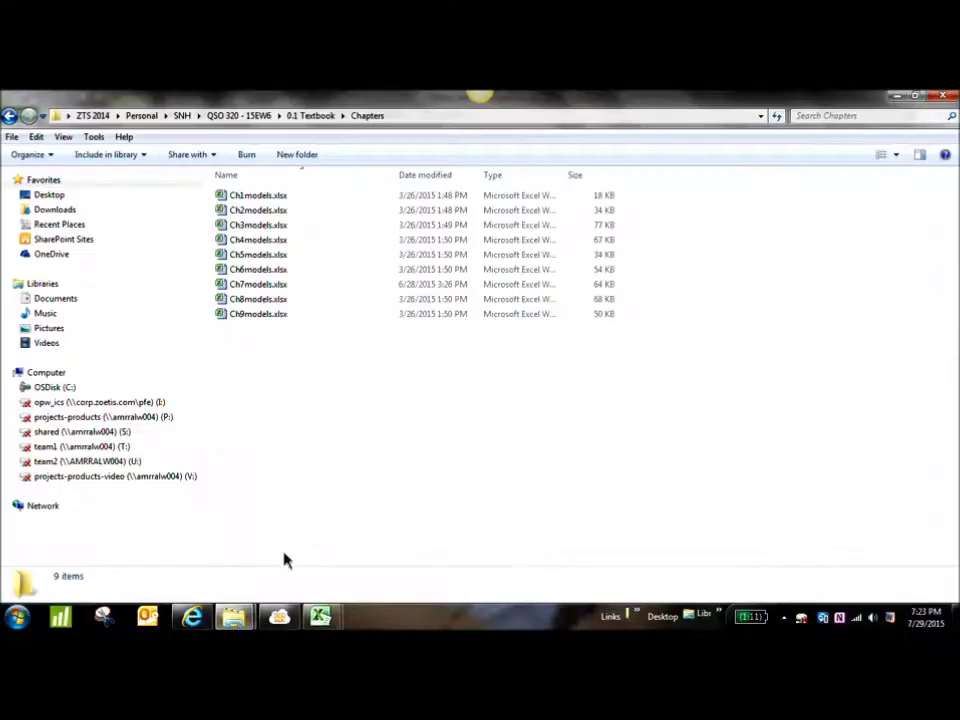
pyautogui.doubleClick(268, 226)
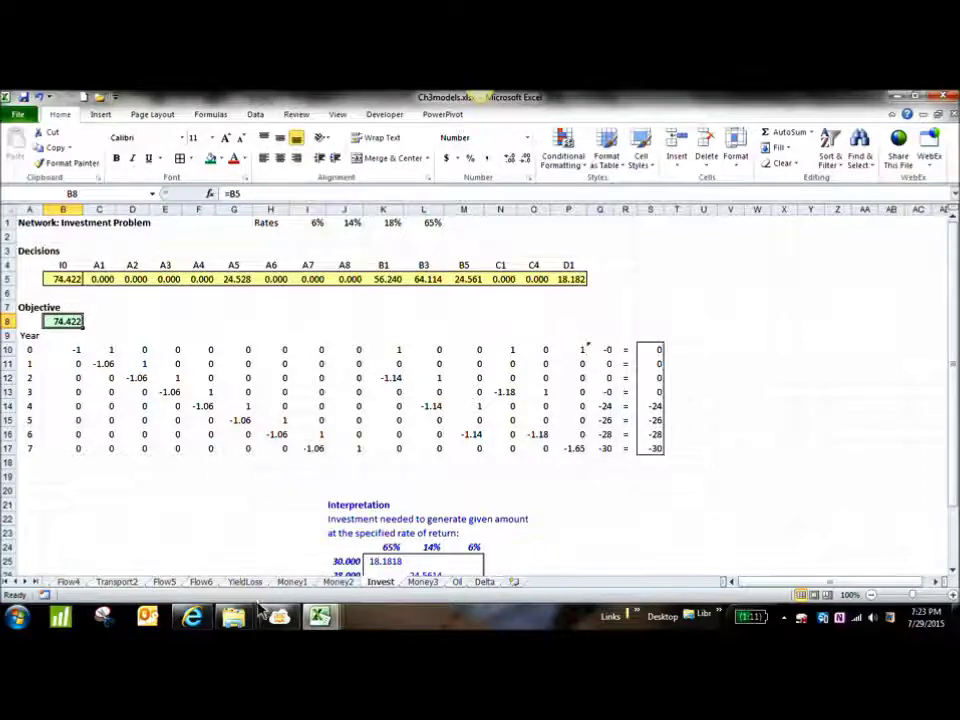
pyautogui.click(436, 338)
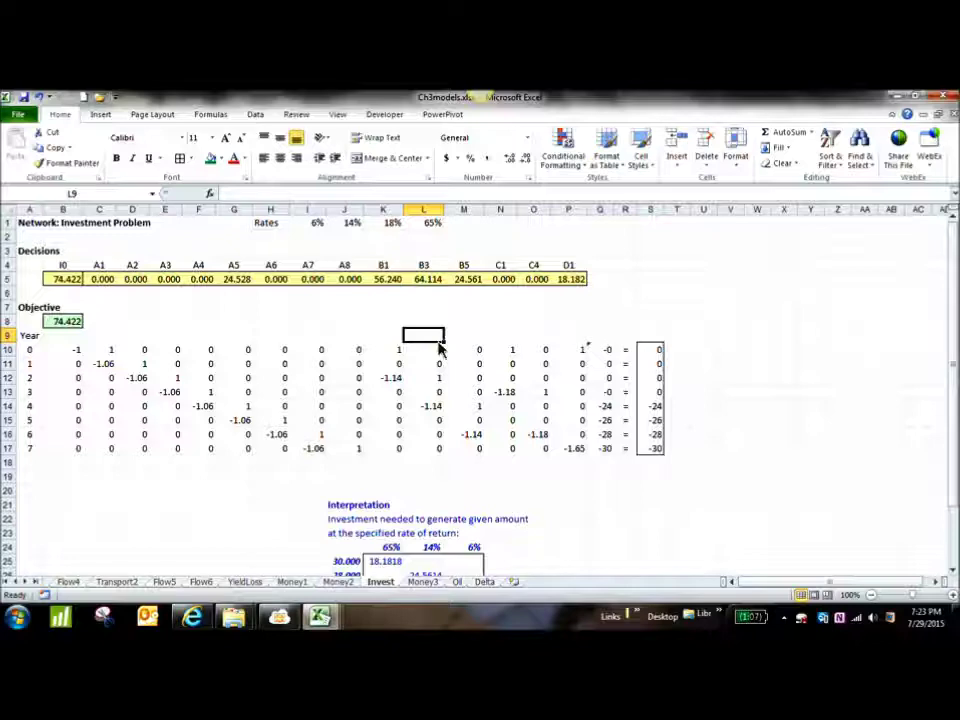
# Switch to the browser and follow the chapter 3 link for Exercise 3.8 in the Module Three: Problem Set announcement.
pyautogui.click(191, 616)
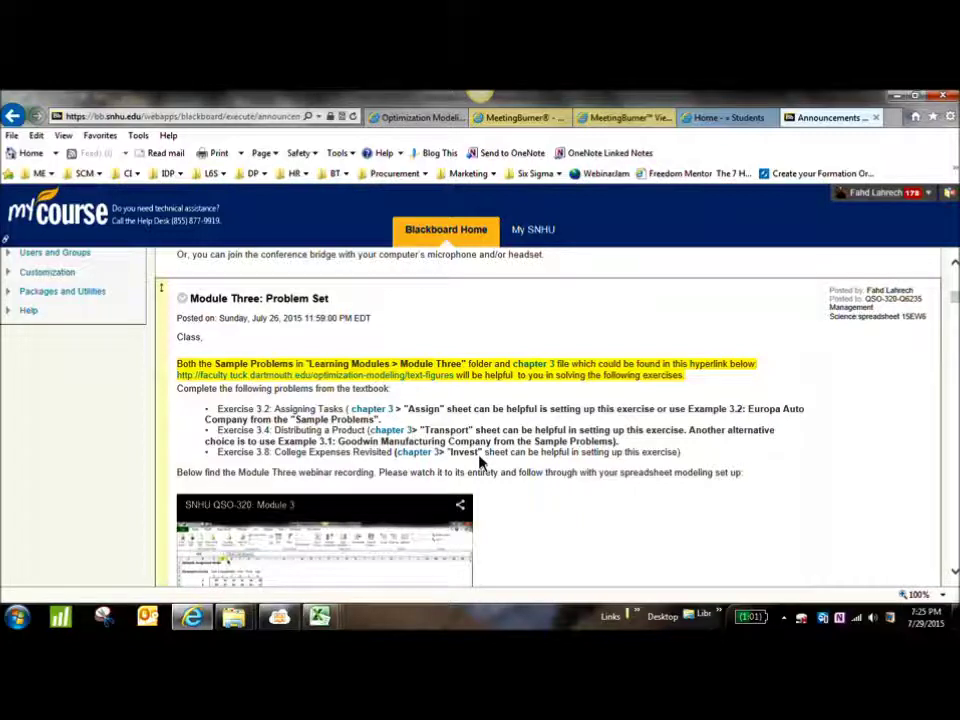
pyautogui.click(418, 453)
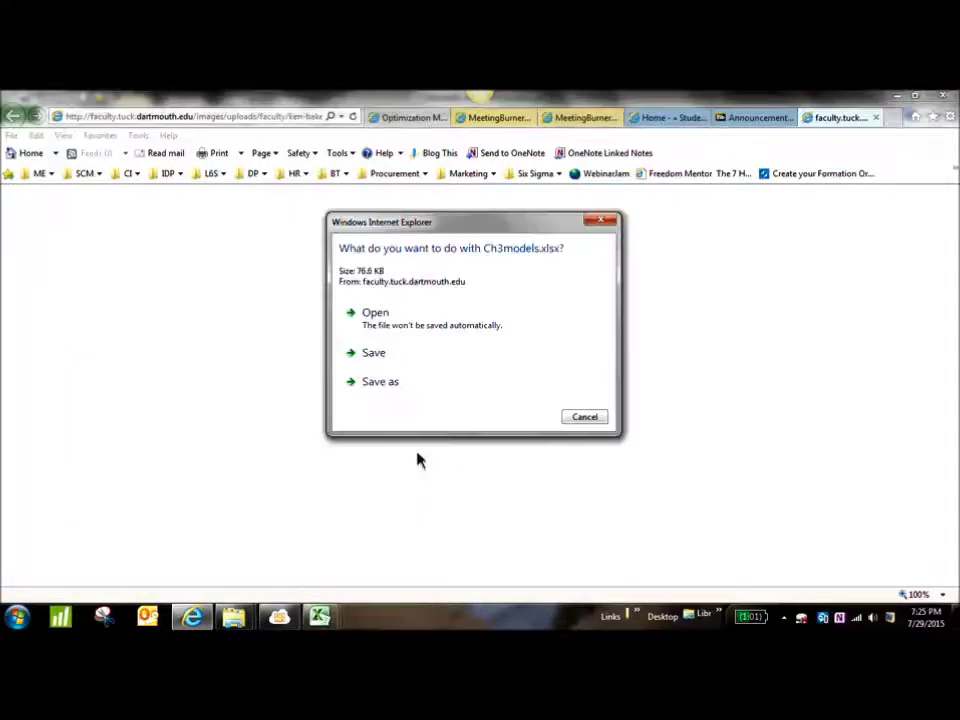
# Open the downloaded Ch3models.xlsx, dismiss the duplicate-name warning, and maximize the protected workbook window.
pyautogui.click(396, 328)
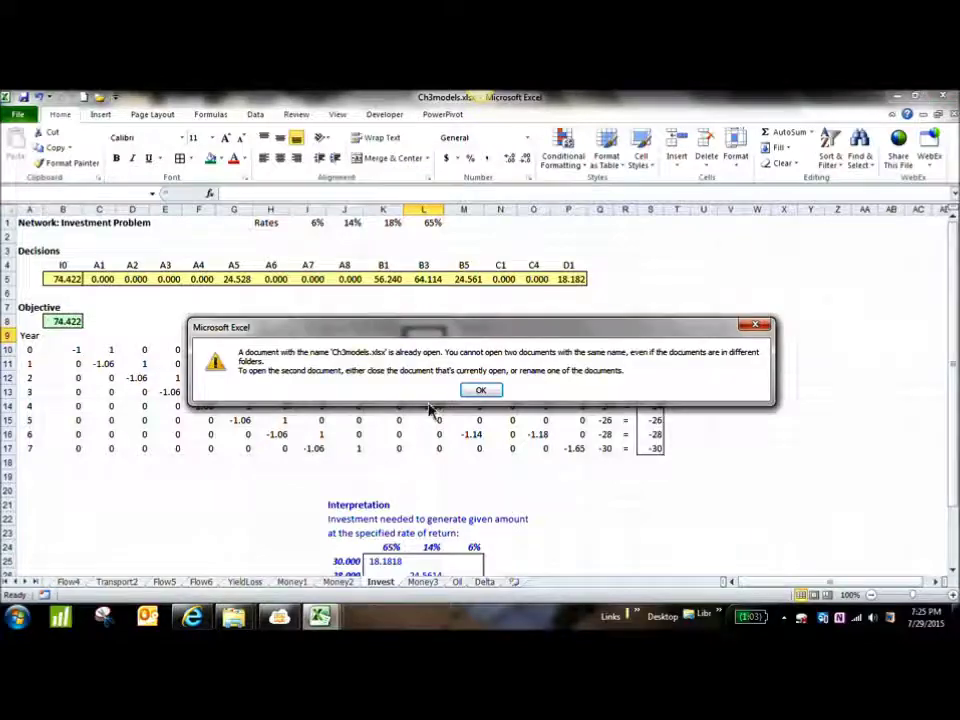
pyautogui.click(484, 391)
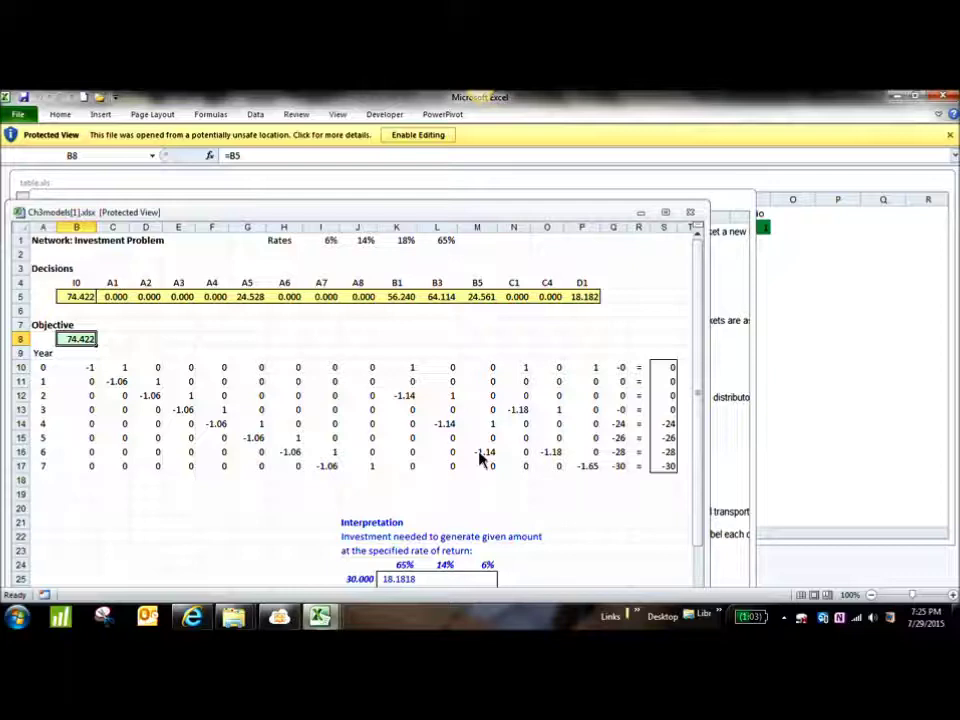
pyautogui.click(666, 216)
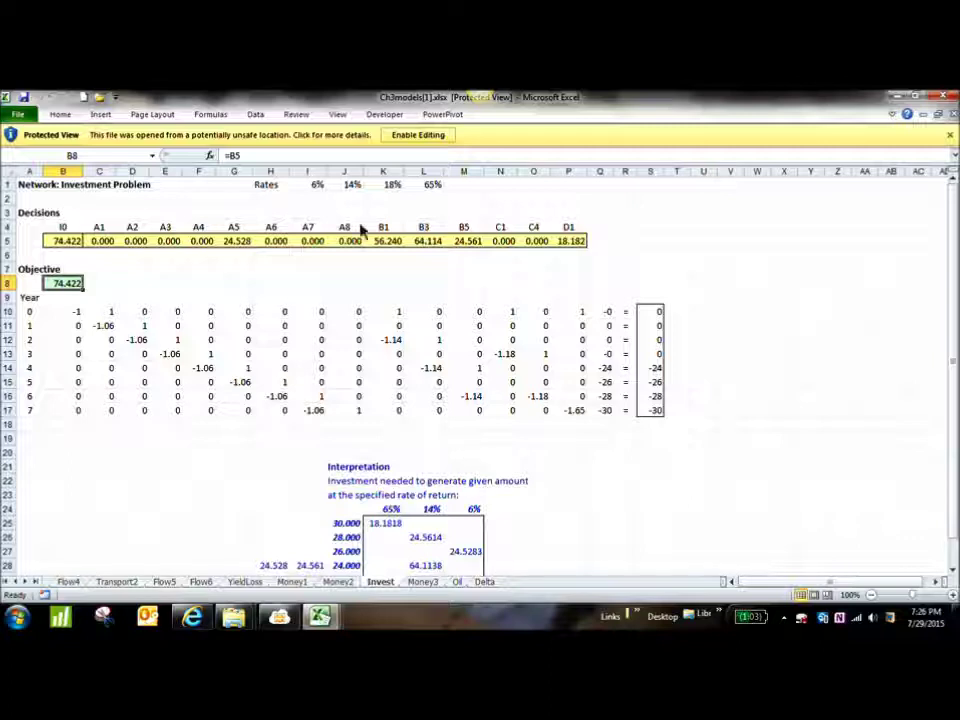
# Check the four investment rates in row 1 of the Invest sheet and enable editing of the workbook.
pyautogui.click(310, 186)
pyautogui.click(345, 186)
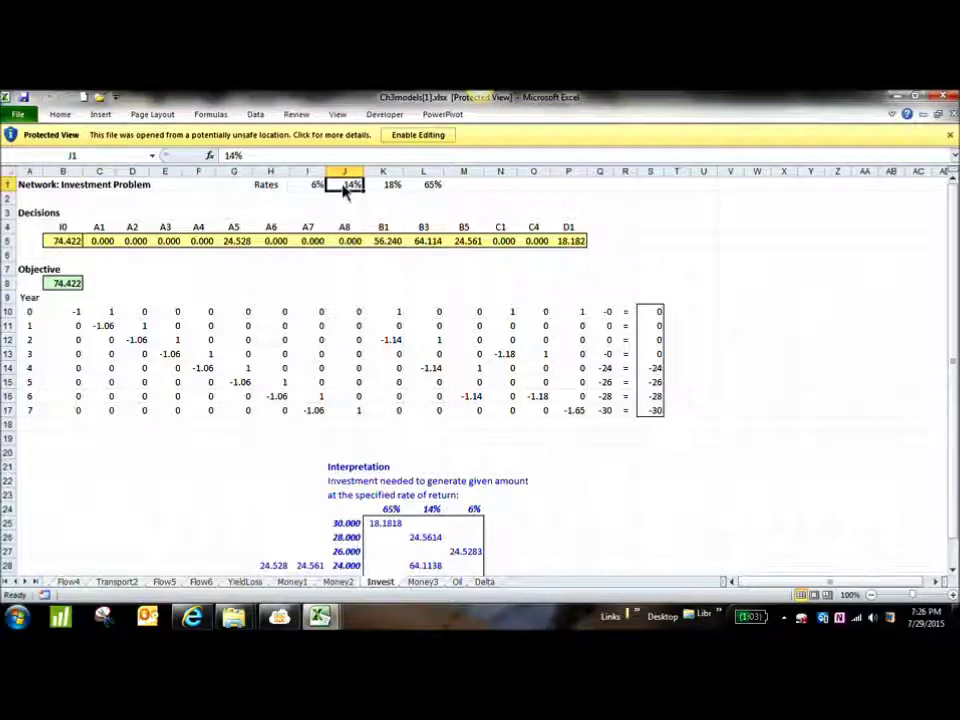
pyautogui.click(390, 187)
pyautogui.click(432, 187)
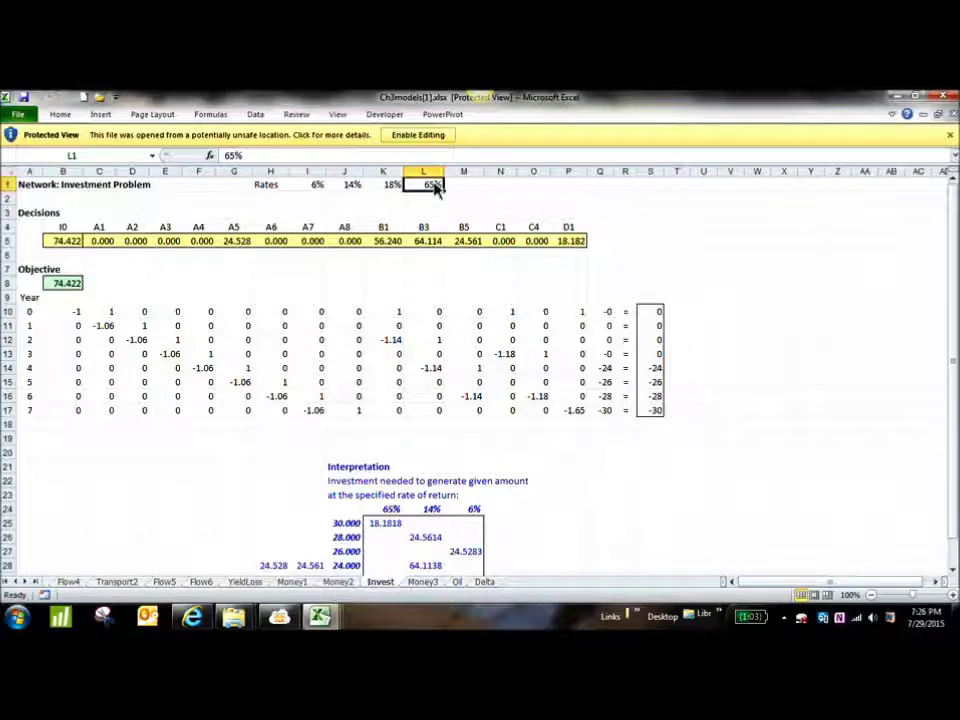
pyautogui.click(430, 136)
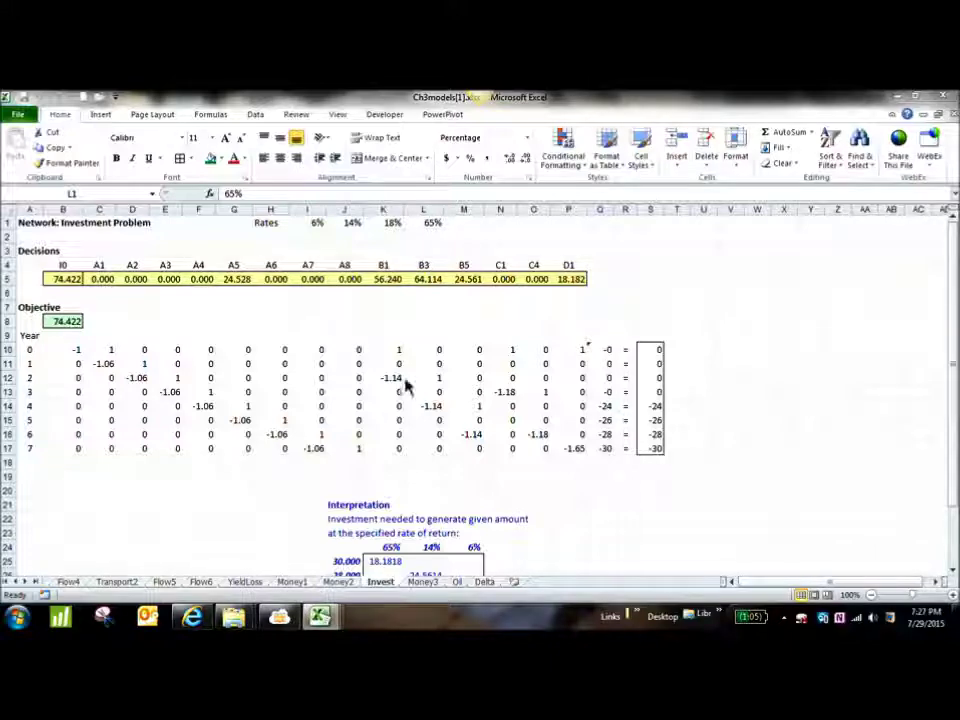
# Switch to Internet Explorer and open textbook section 3.6.2, Models with Yield Gains, in the books24x7 chapter 3.
pyautogui.click(191, 617)
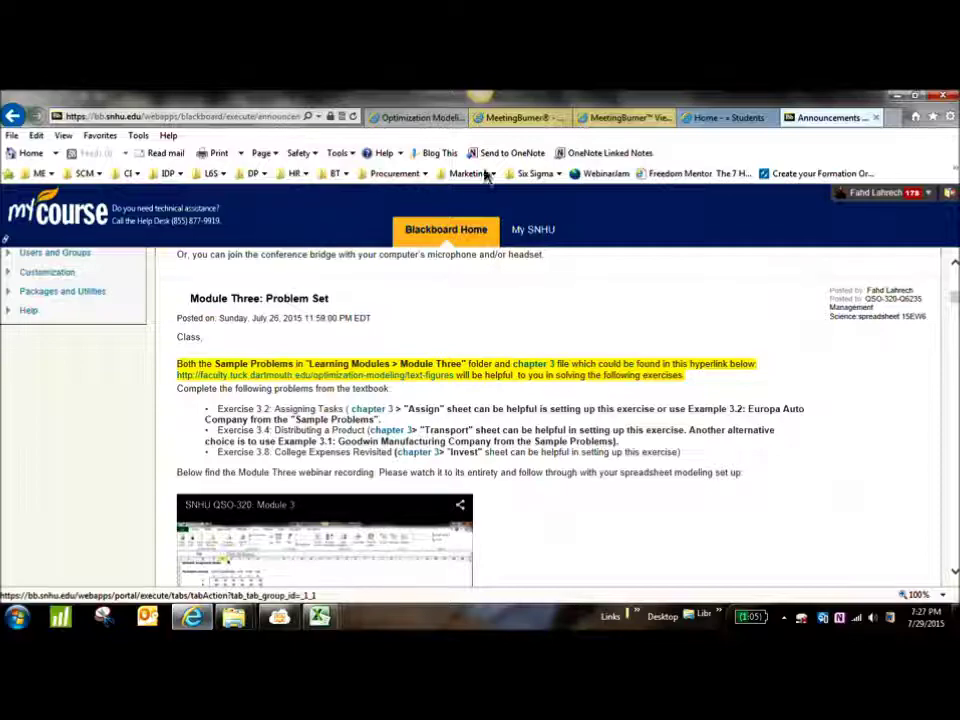
pyautogui.click(416, 118)
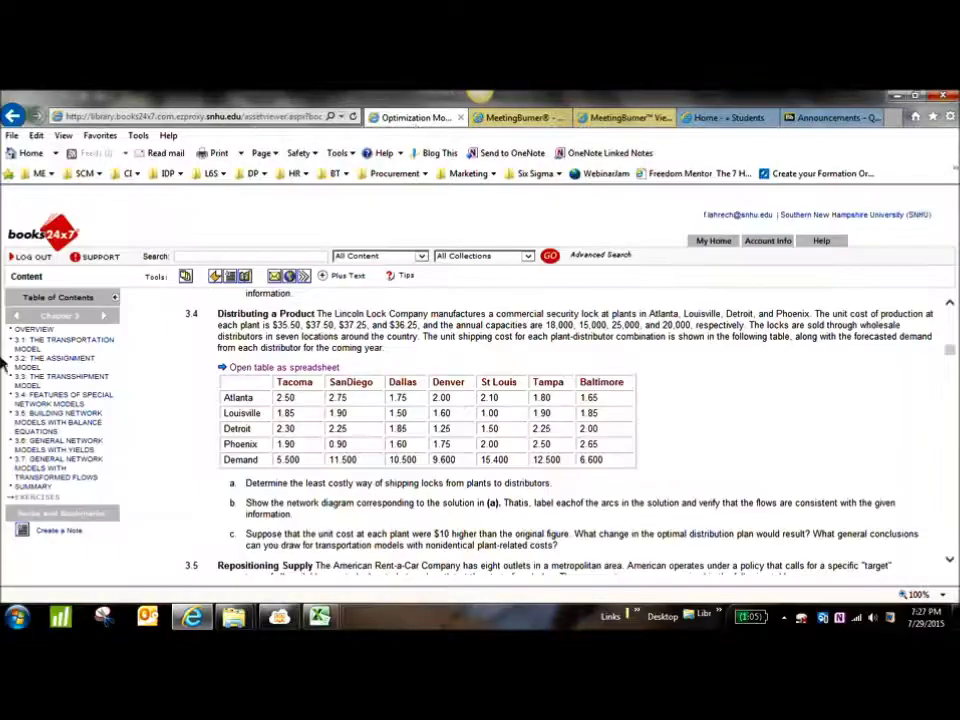
pyautogui.moveTo(950, 356); pyautogui.dragTo(3, 414)
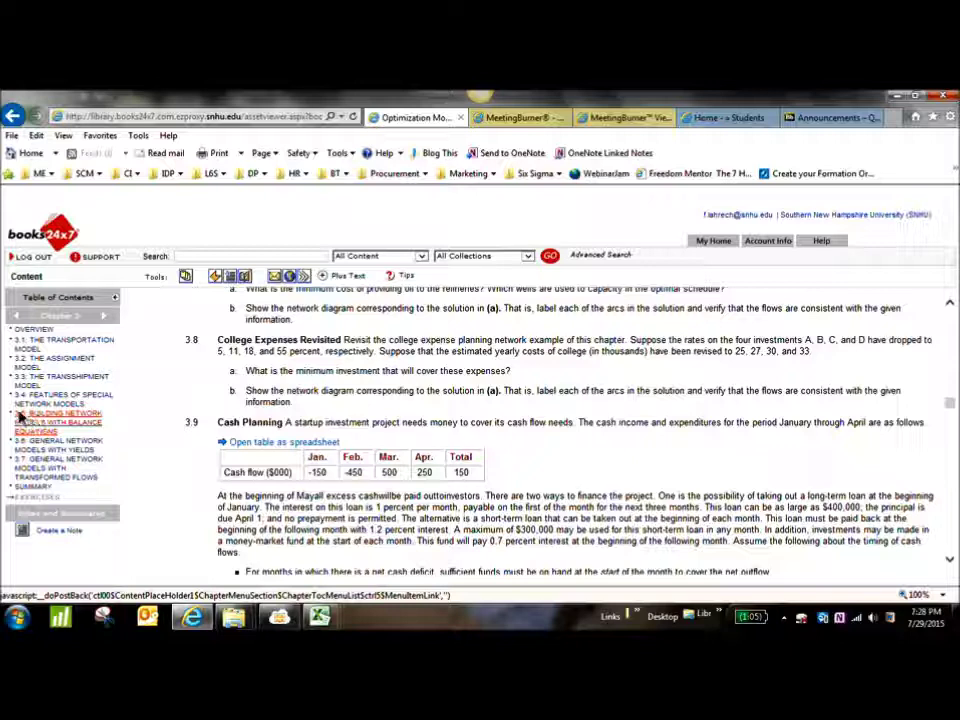
pyautogui.click(55, 447)
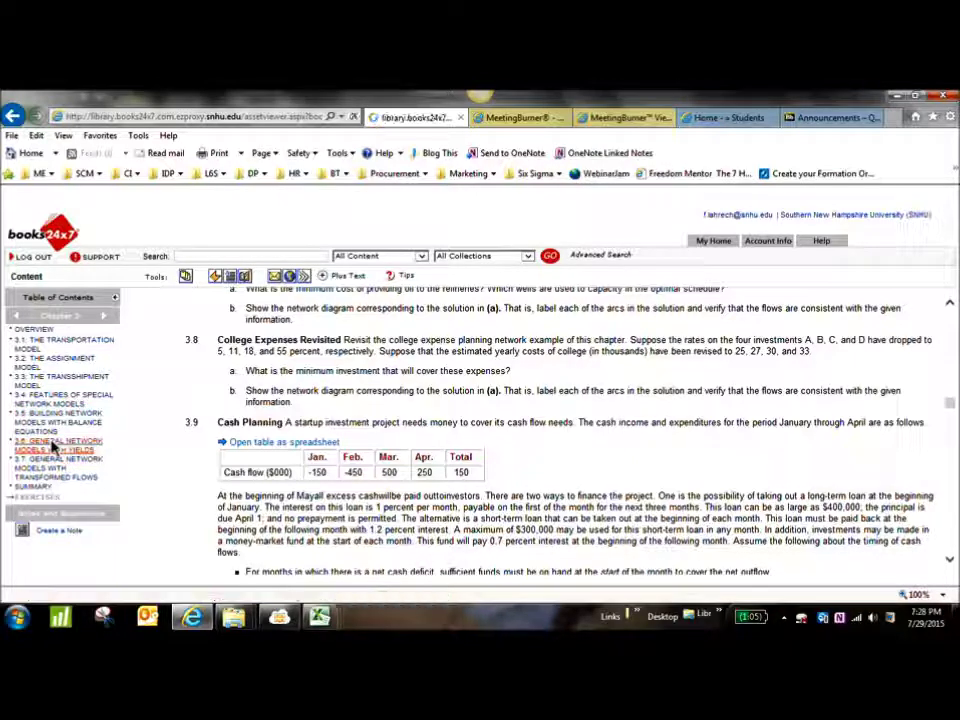
pyautogui.click(73, 482)
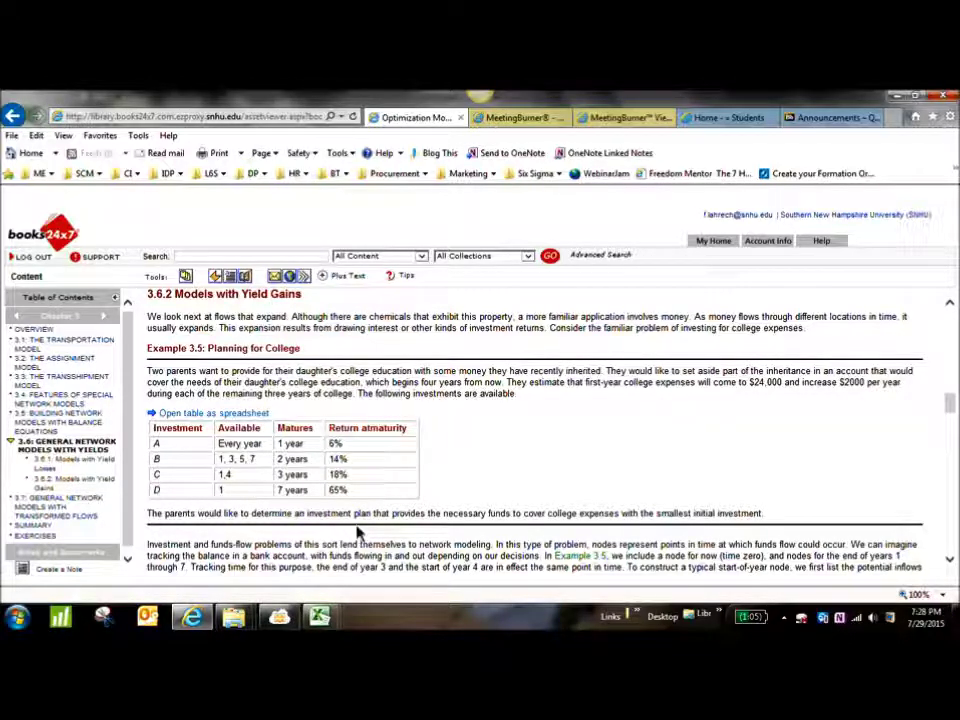
# Open the Example 3.5 investment table as a spreadsheet and copy its range A4:D8.
pyautogui.click(240, 414)
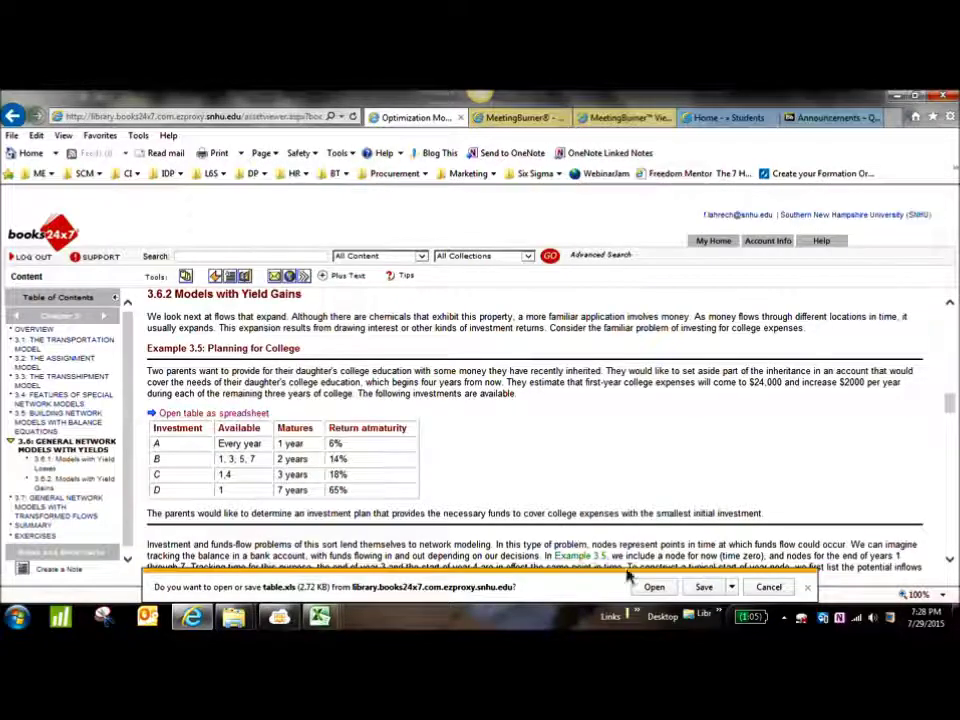
pyautogui.click(654, 588)
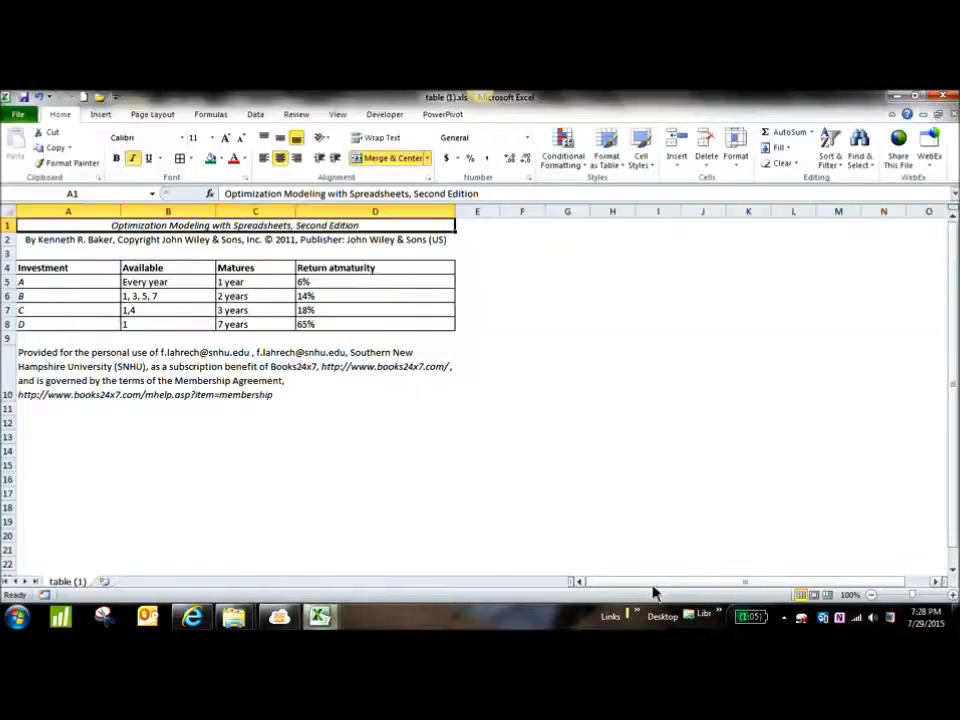
pyautogui.moveTo(45, 270); pyautogui.dragTo(398, 332)
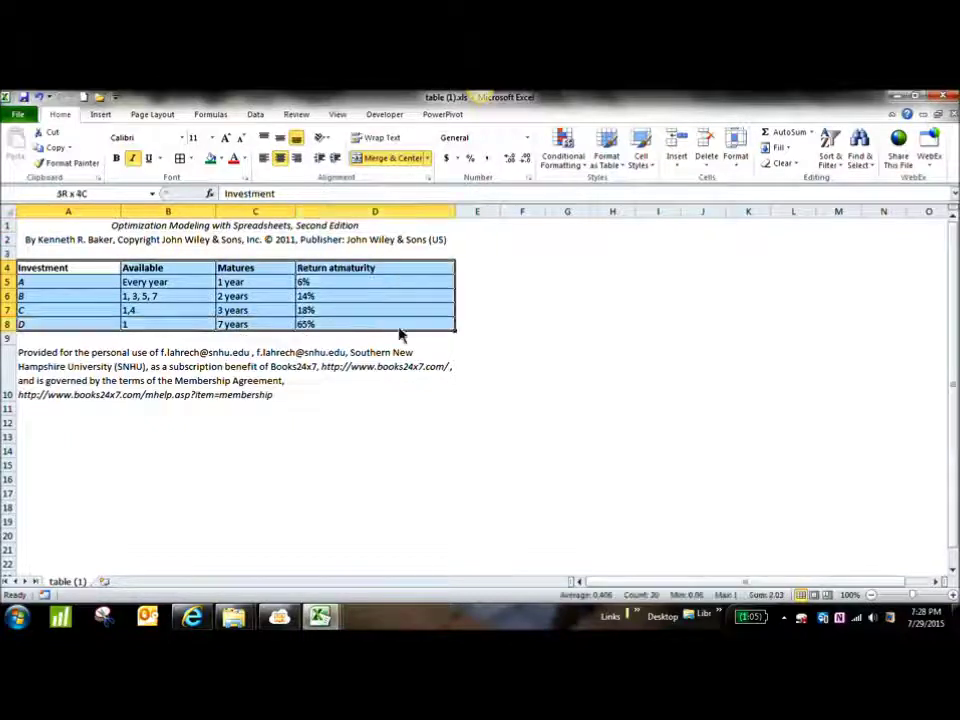
pyautogui.hotkey('ctrl', 'c')
# Paste the copied investment table into the Invest sheet of Ch3models[1].xlsx at cell V5.
pyautogui.click(320, 616)
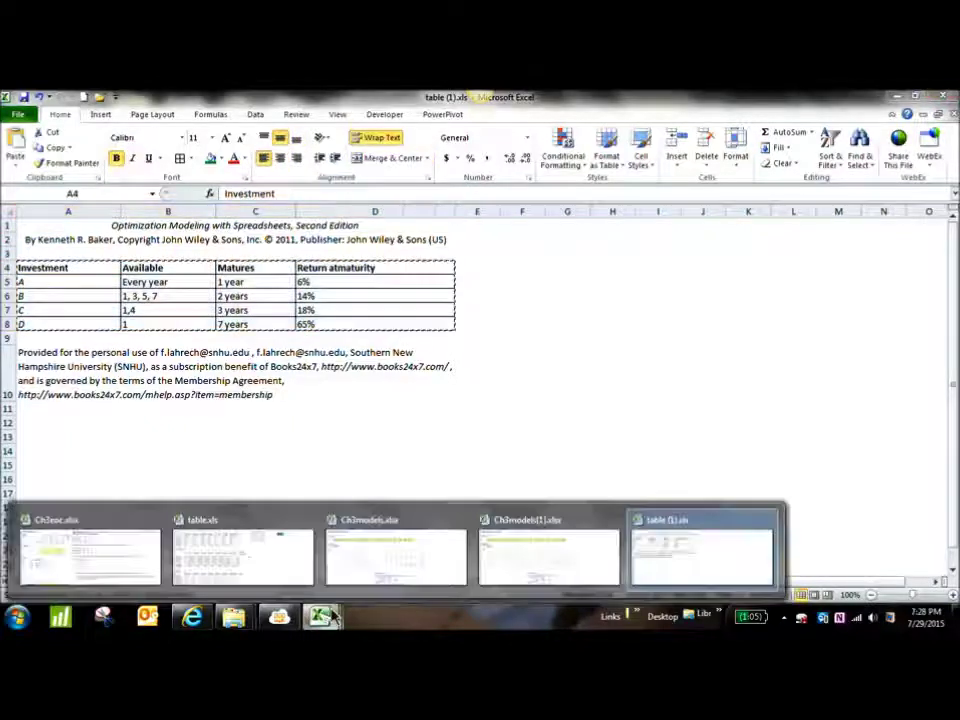
pyautogui.click(518, 565)
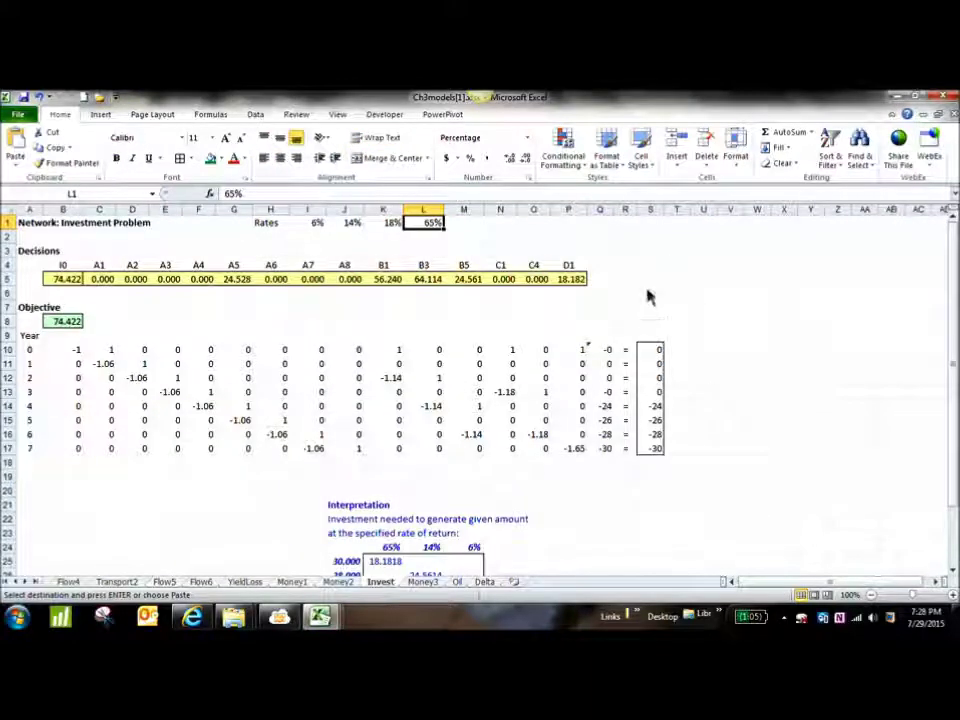
pyautogui.click(728, 280)
pyautogui.hotkey('ctrl', 'v')
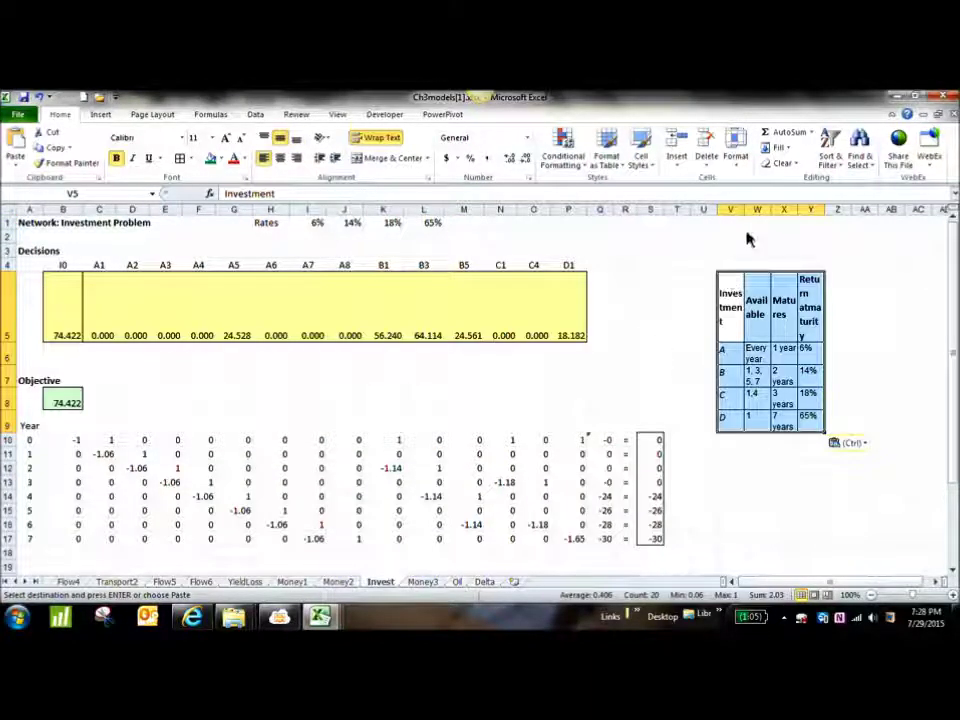
# Auto-fit columns V to Y and rows 5 to 9 around the pasted investment table.
pyautogui.moveTo(739, 210); pyautogui.dragTo(874, 214)
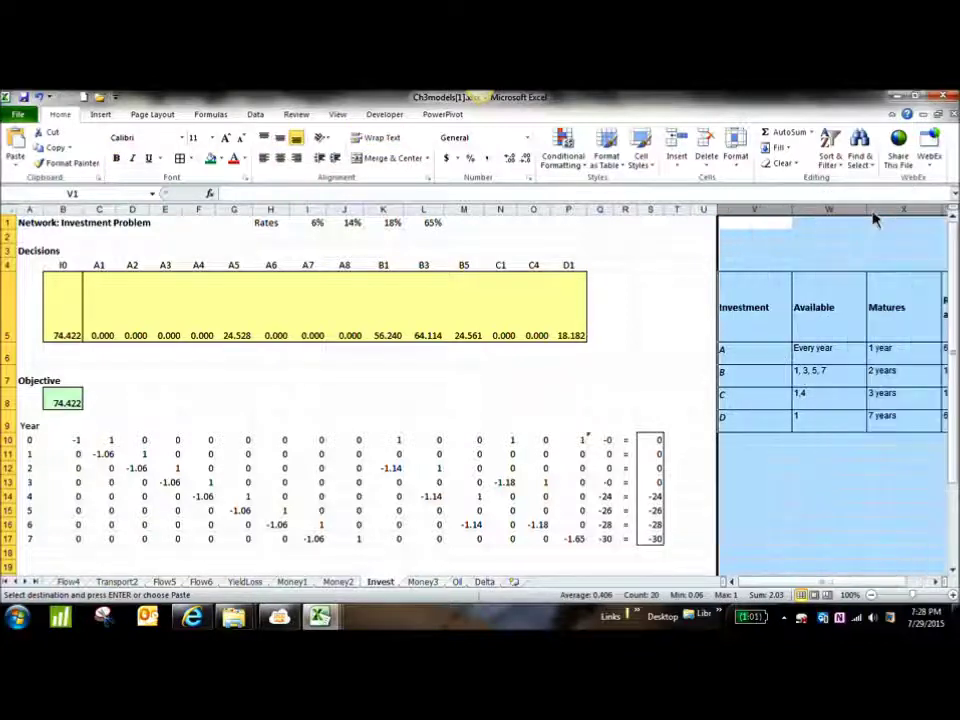
pyautogui.doubleClick(793, 213)
pyautogui.moveTo(14, 310); pyautogui.dragTo(20, 447)
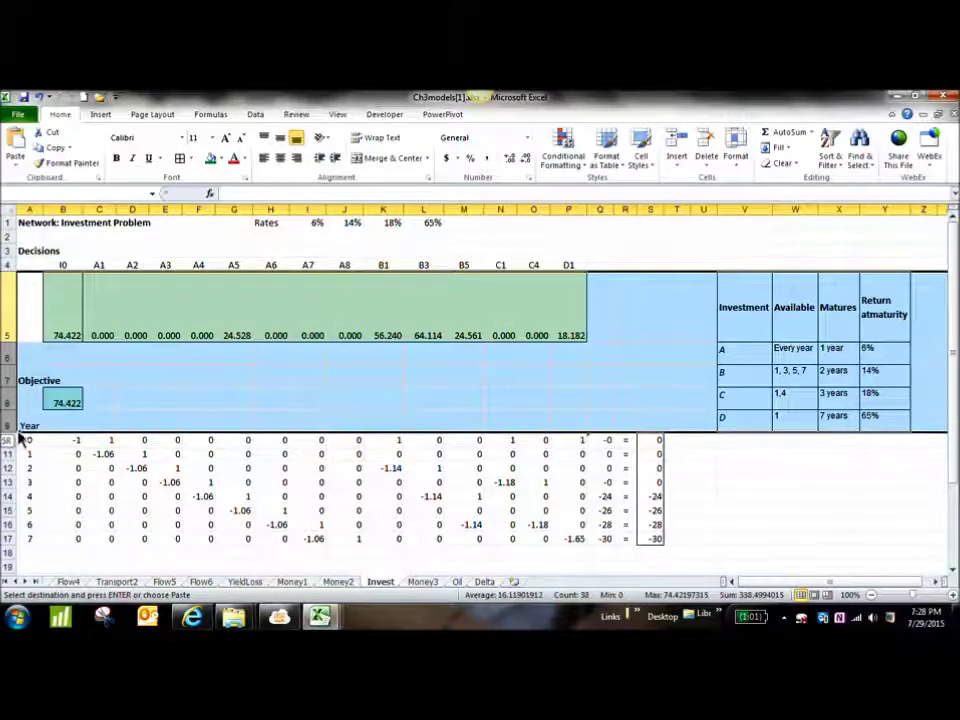
pyautogui.doubleClick(18, 446)
pyautogui.click(751, 524)
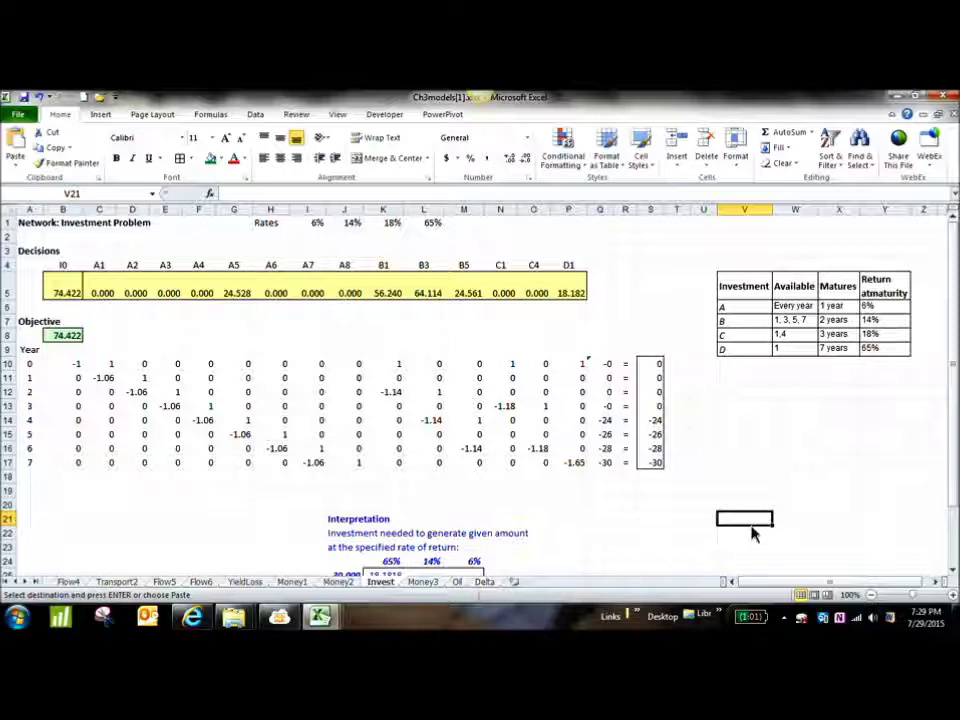
# Move the investment table from V5 down so that it starts at cell V10.
pyautogui.moveTo(741, 290); pyautogui.dragTo(898, 360)
pyautogui.click(736, 367)
pyautogui.press('Return')
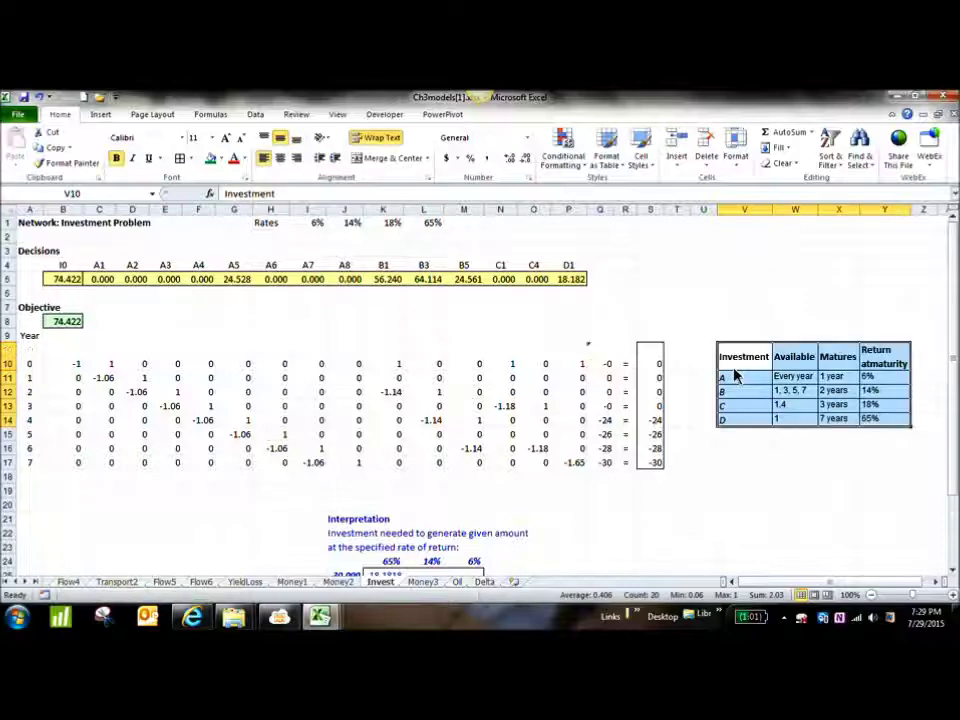
pyautogui.click(815, 478)
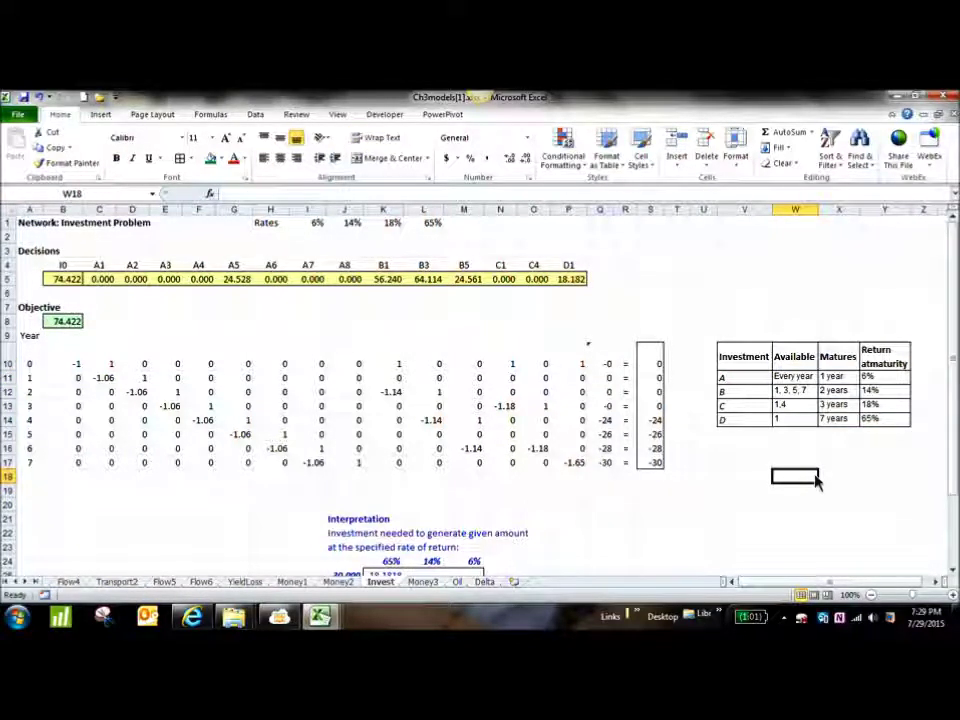
# Review investments A to D and the return at maturity of each in the pasted table.
pyautogui.click(742, 380)
pyautogui.moveTo(742, 386); pyautogui.dragTo(758, 425)
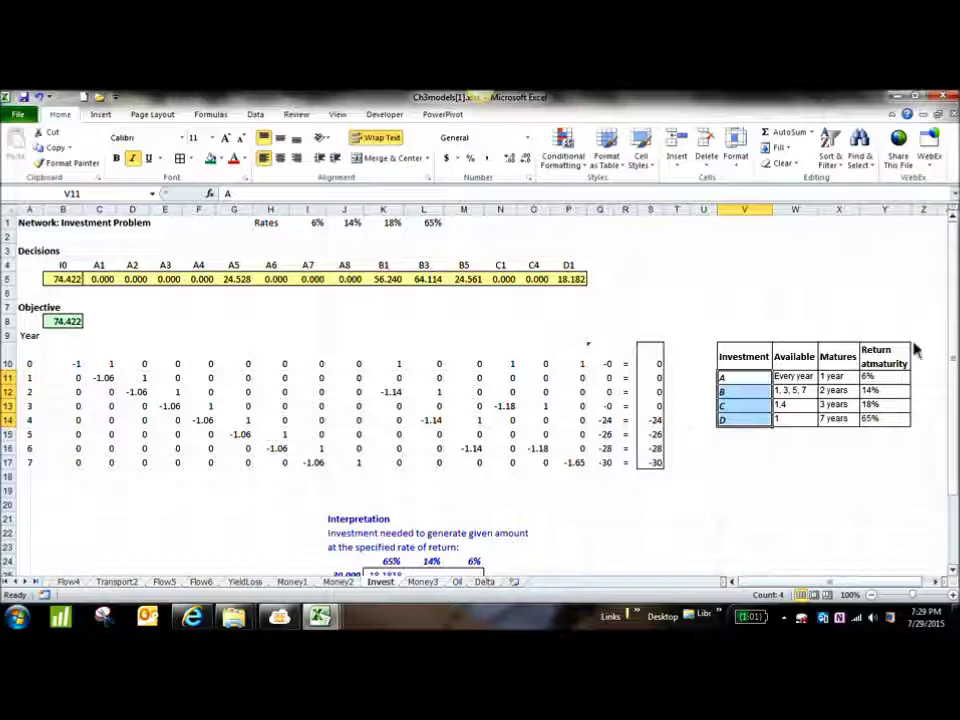
pyautogui.click(872, 378)
pyautogui.moveTo(872, 378); pyautogui.dragTo(874, 418)
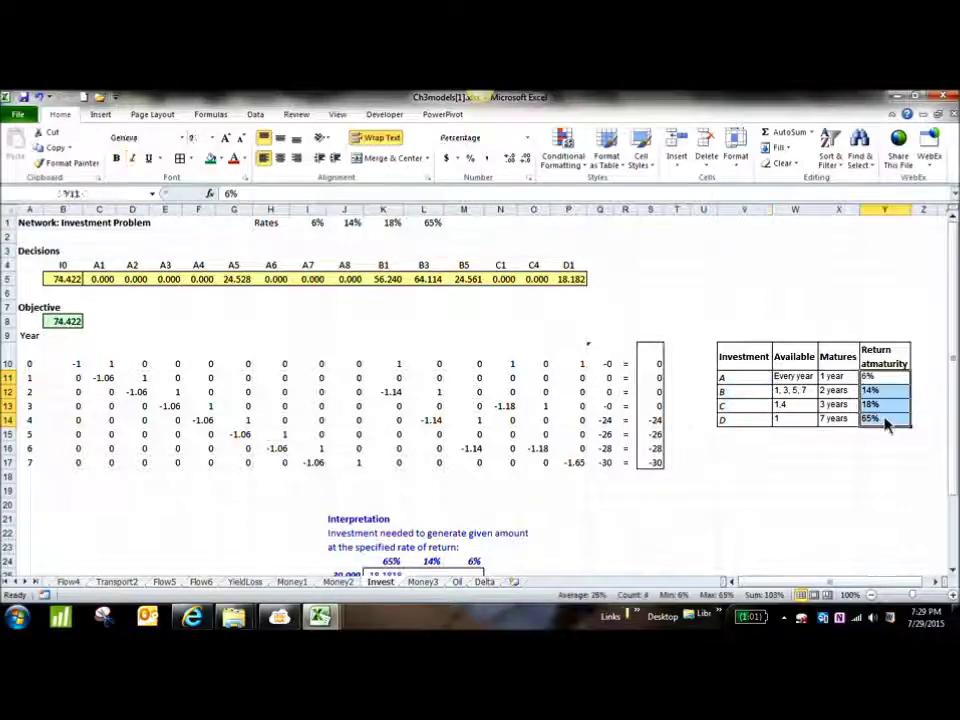
pyautogui.click(745, 380)
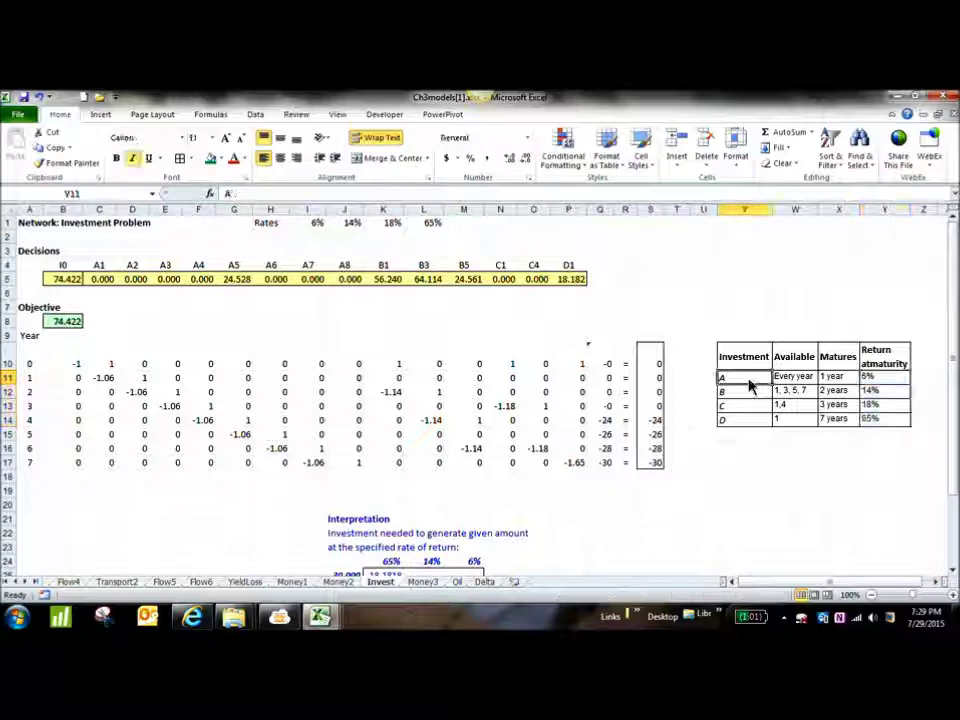
pyautogui.click(895, 381)
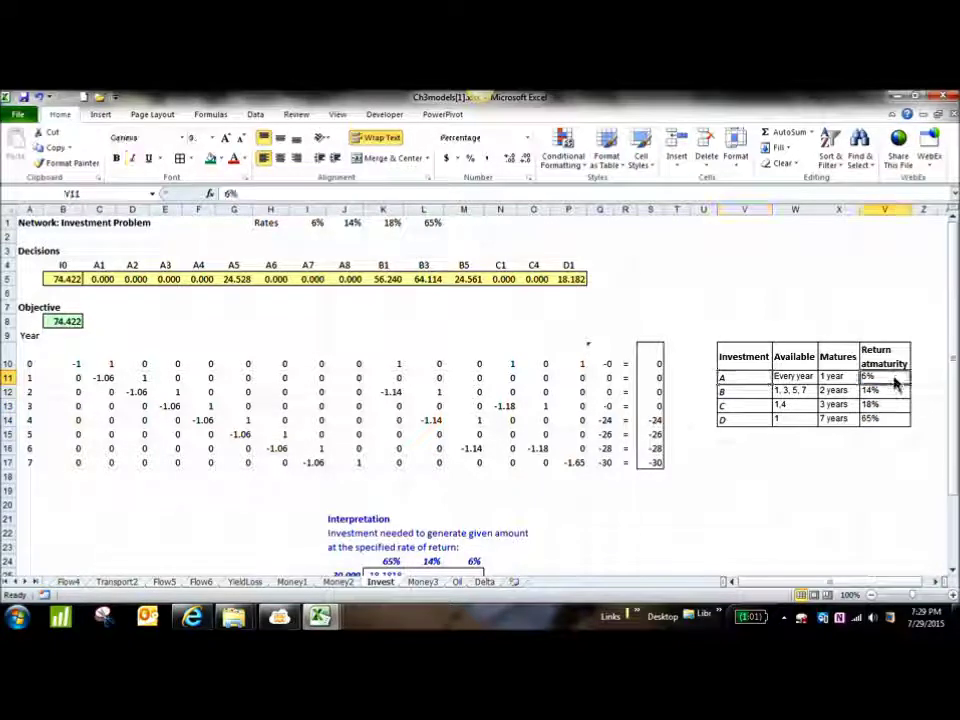
pyautogui.click(889, 397)
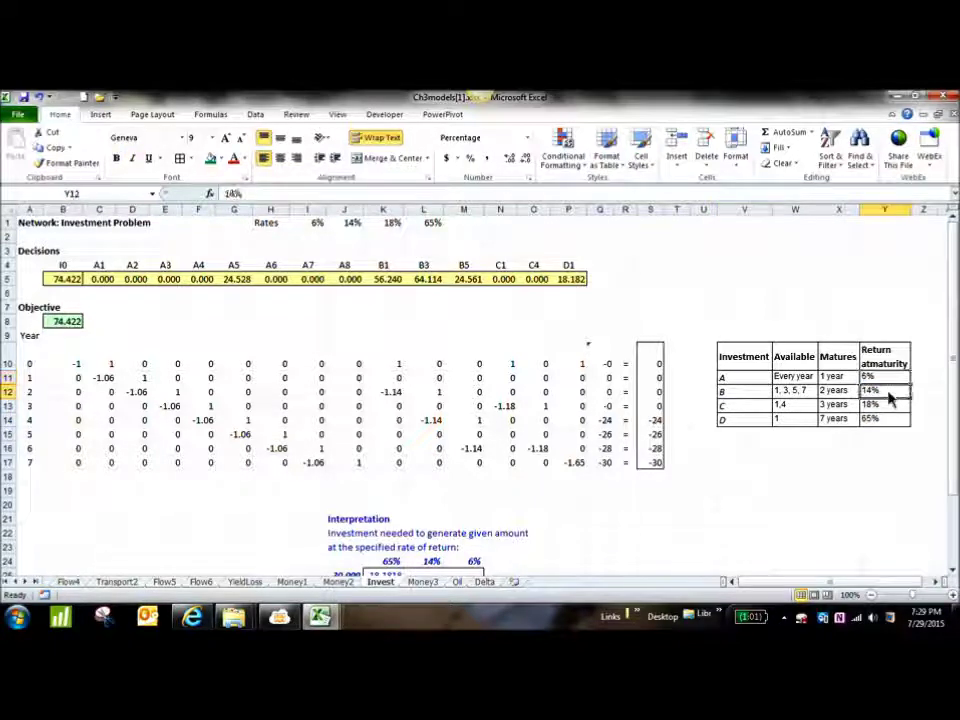
pyautogui.click(889, 405)
pyautogui.click(889, 420)
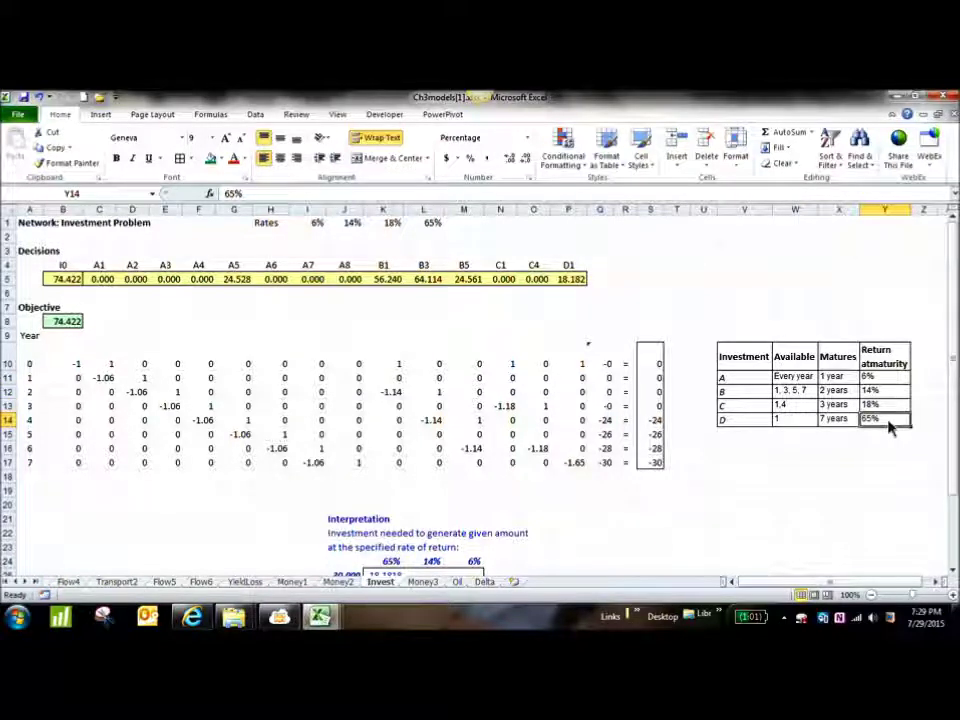
# Review the maturity period of each of the investments A to D in the table.
pyautogui.moveTo(757, 380); pyautogui.dragTo(757, 425)
pyautogui.click(750, 380)
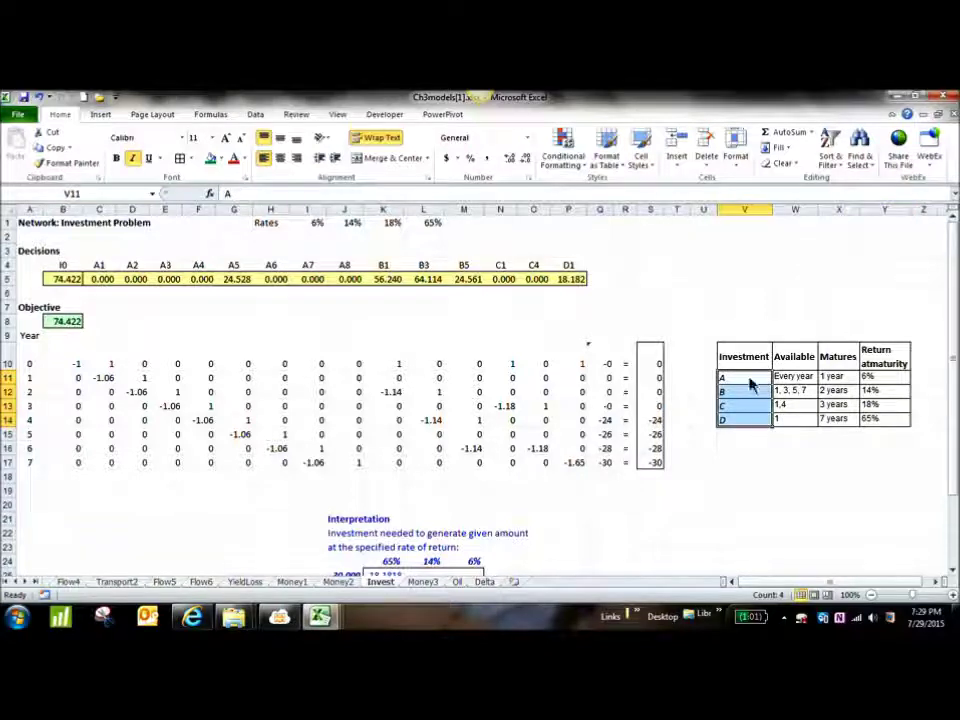
pyautogui.click(836, 380)
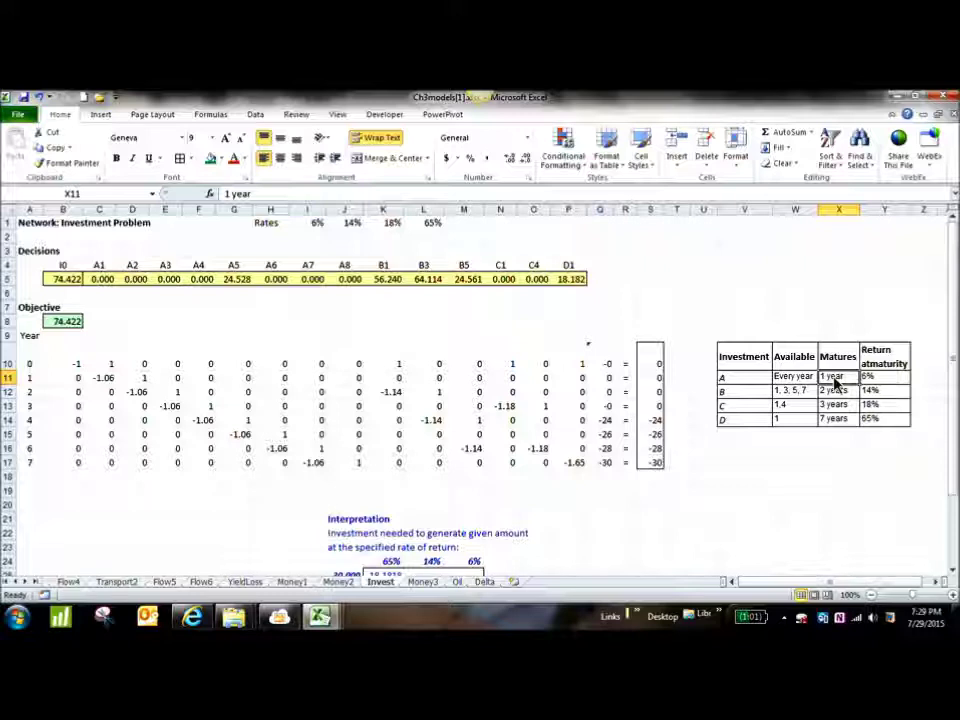
pyautogui.click(838, 392)
pyautogui.click(842, 405)
pyautogui.click(845, 420)
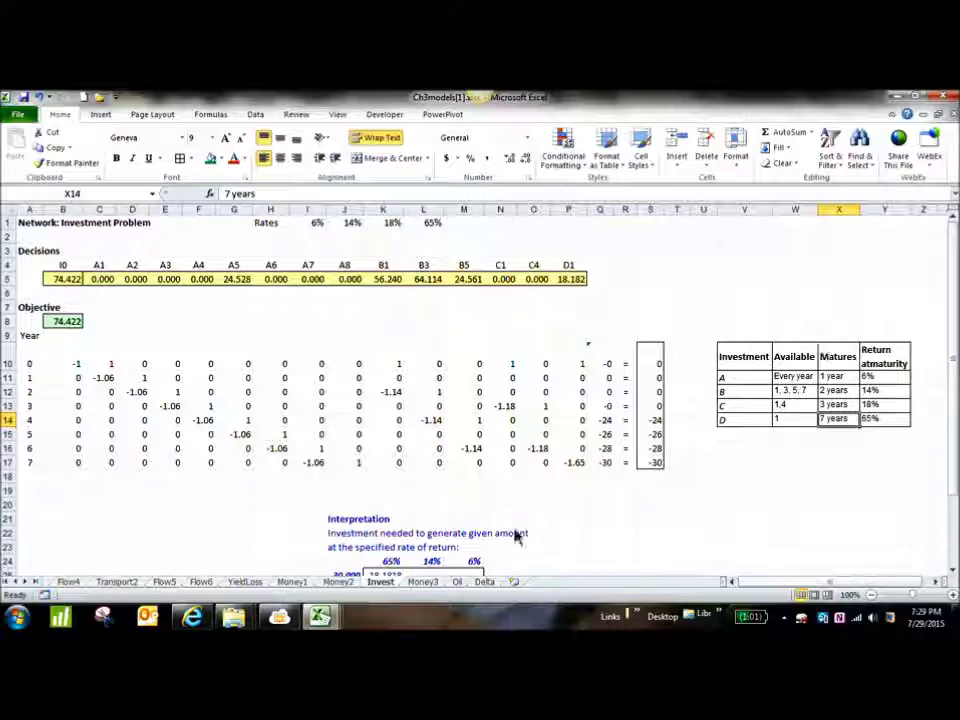
# Examine the network flow diagram on the Money3 sheet, looking at the nodes for years 0 and 1.
pyautogui.click(422, 582)
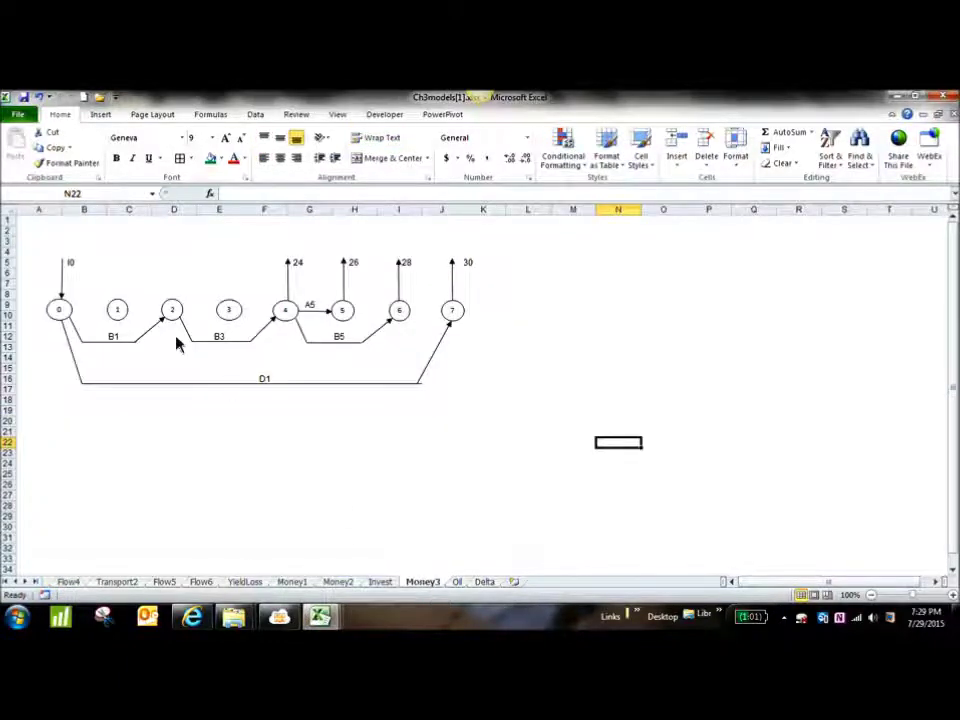
pyautogui.moveTo(51, 265); pyautogui.dragTo(501, 396)
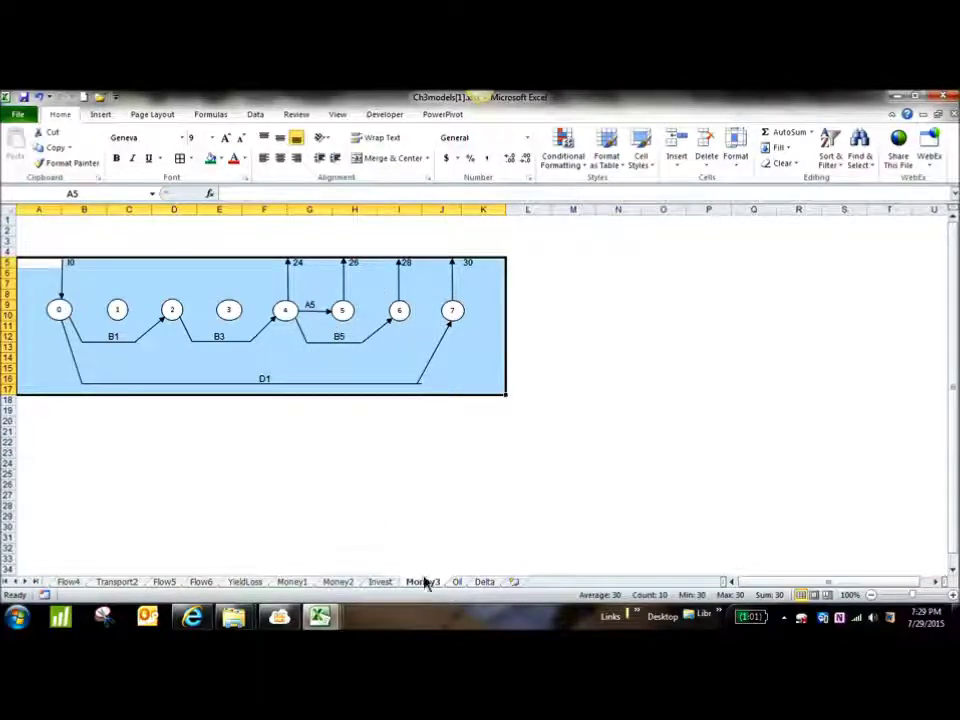
pyautogui.click(205, 455)
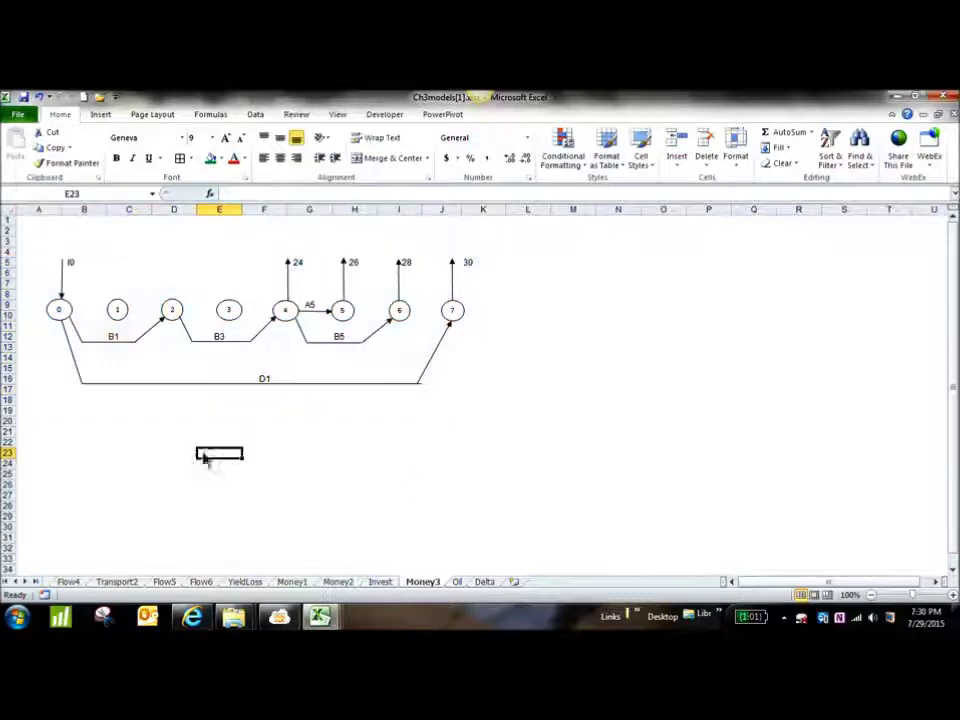
pyautogui.click(60, 313)
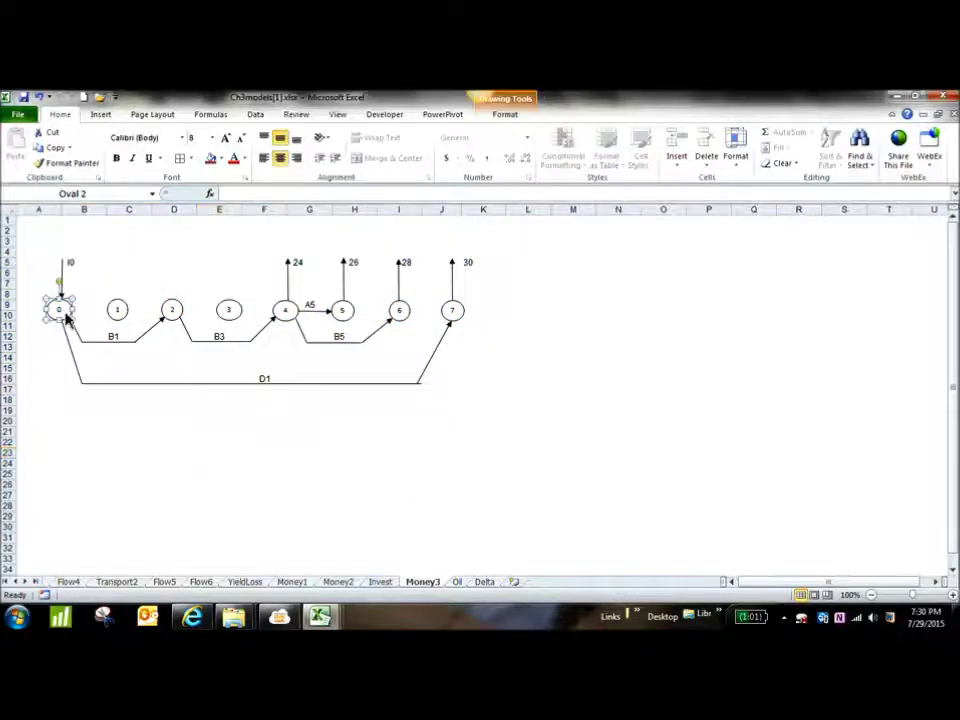
pyautogui.click(118, 311)
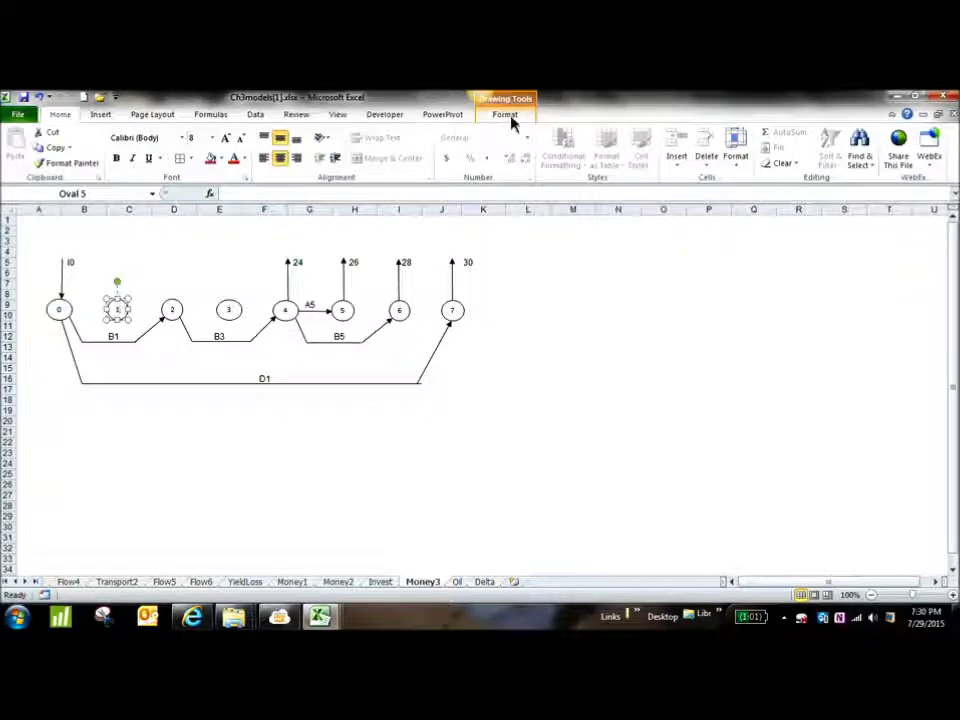
pyautogui.click(506, 115)
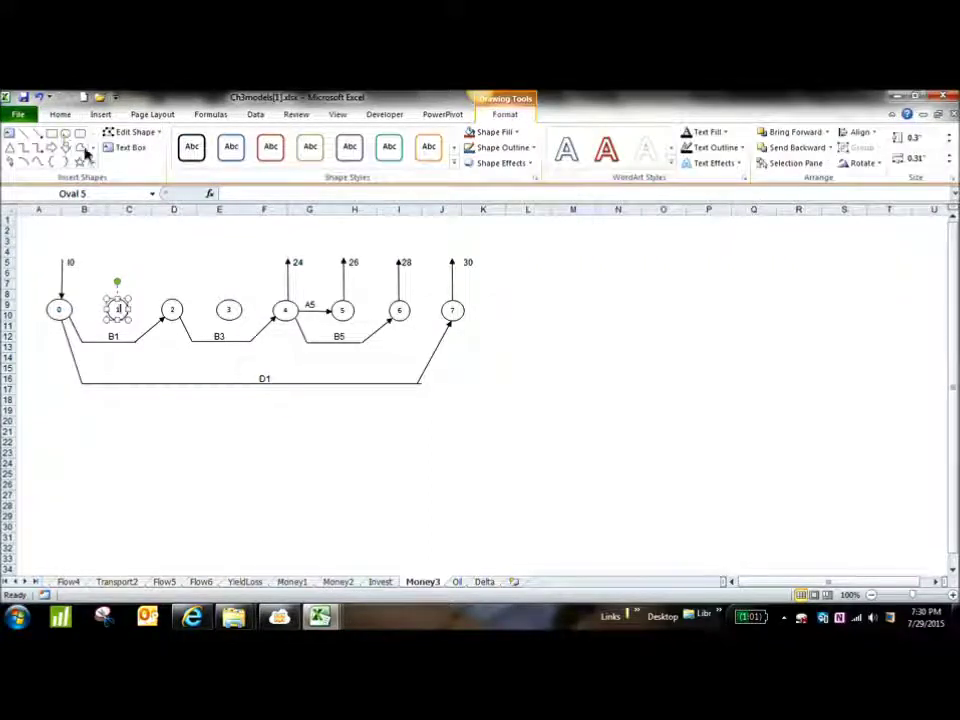
pyautogui.click(578, 437)
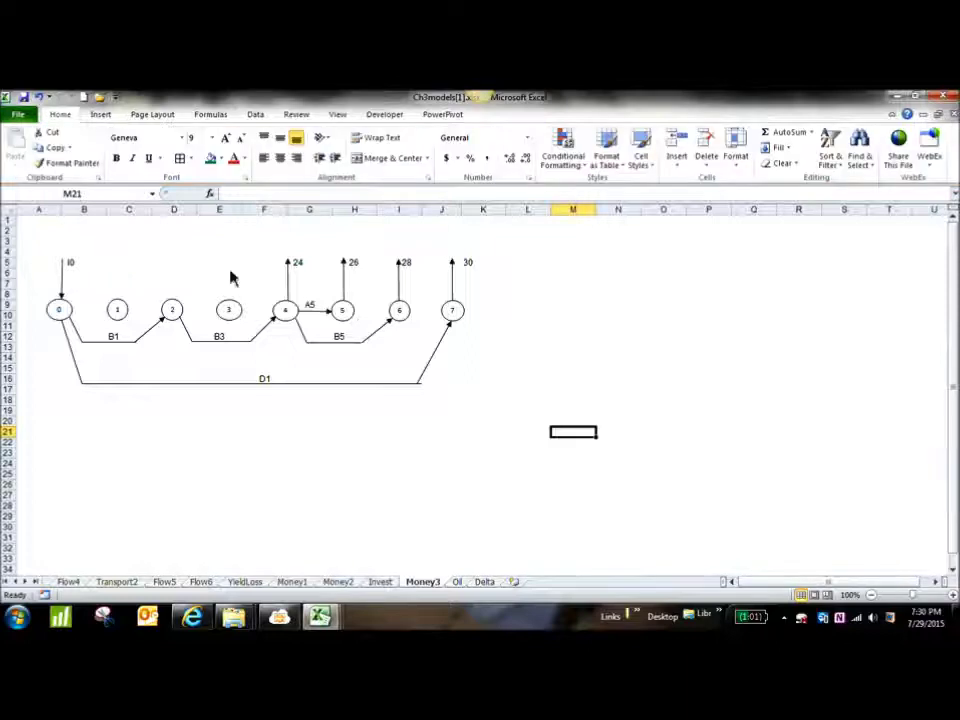
pyautogui.click(64, 314)
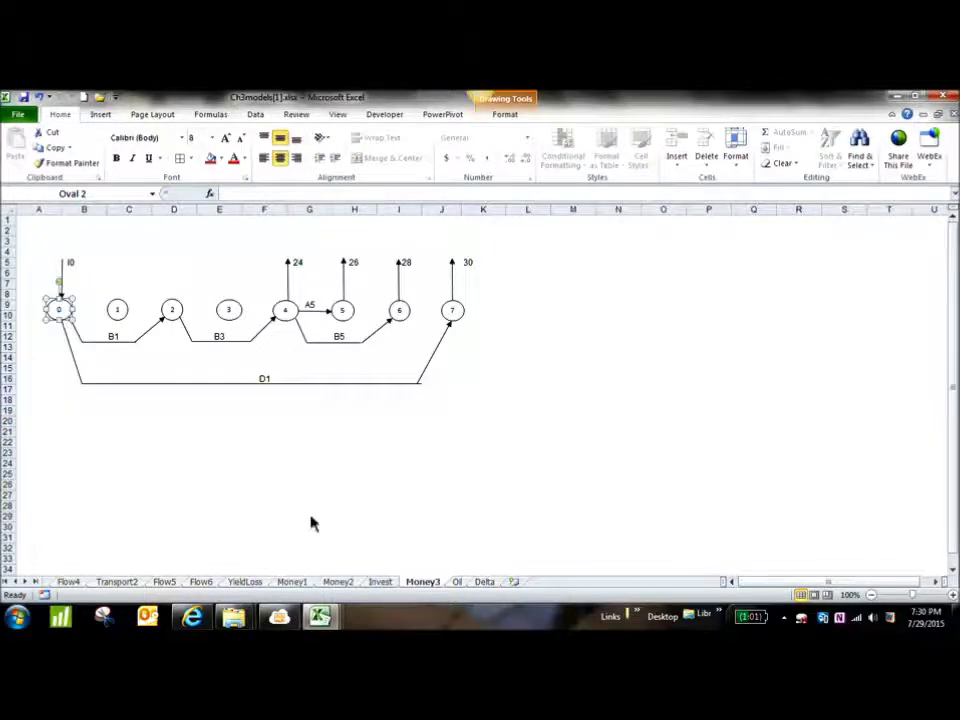
# Check the Invest sheet briefly against the network diagram on the Money3 sheet.
pyautogui.click(380, 582)
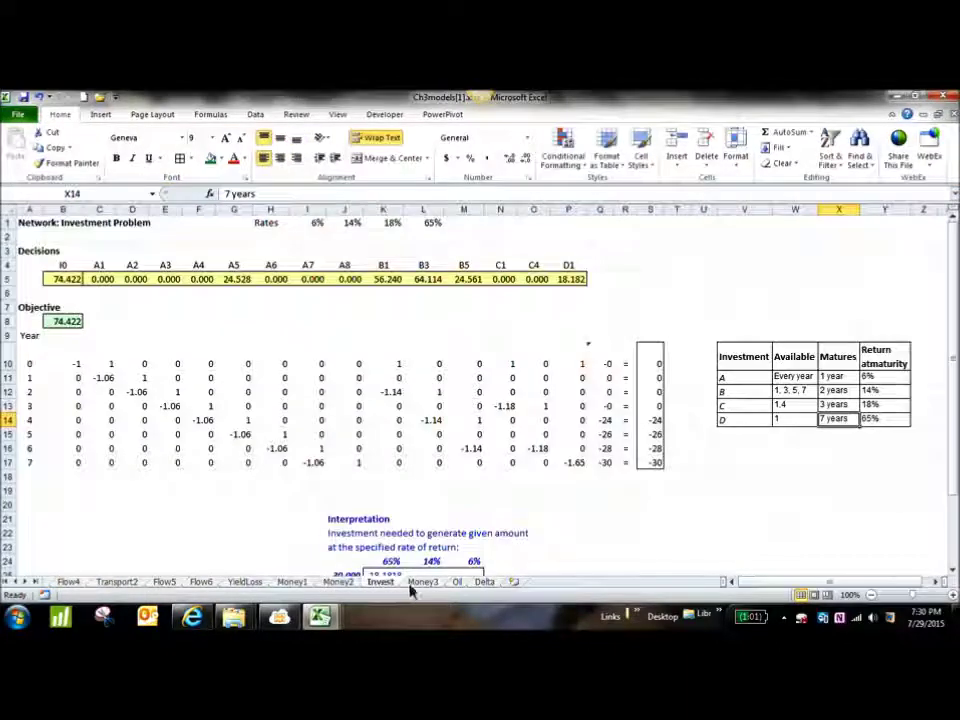
pyautogui.click(411, 585)
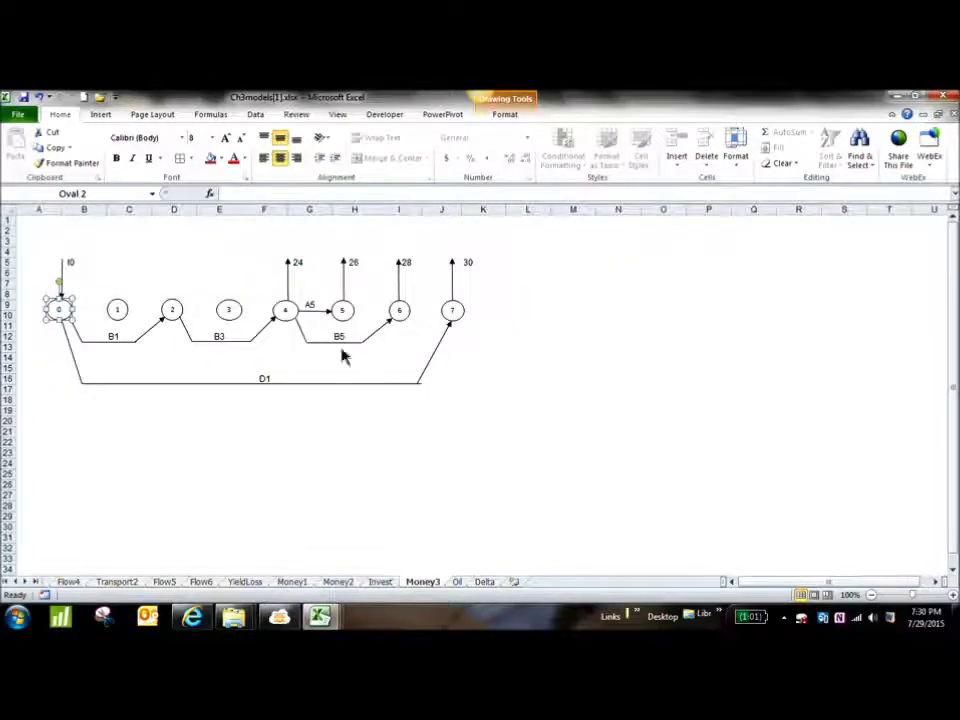
pyautogui.click(386, 426)
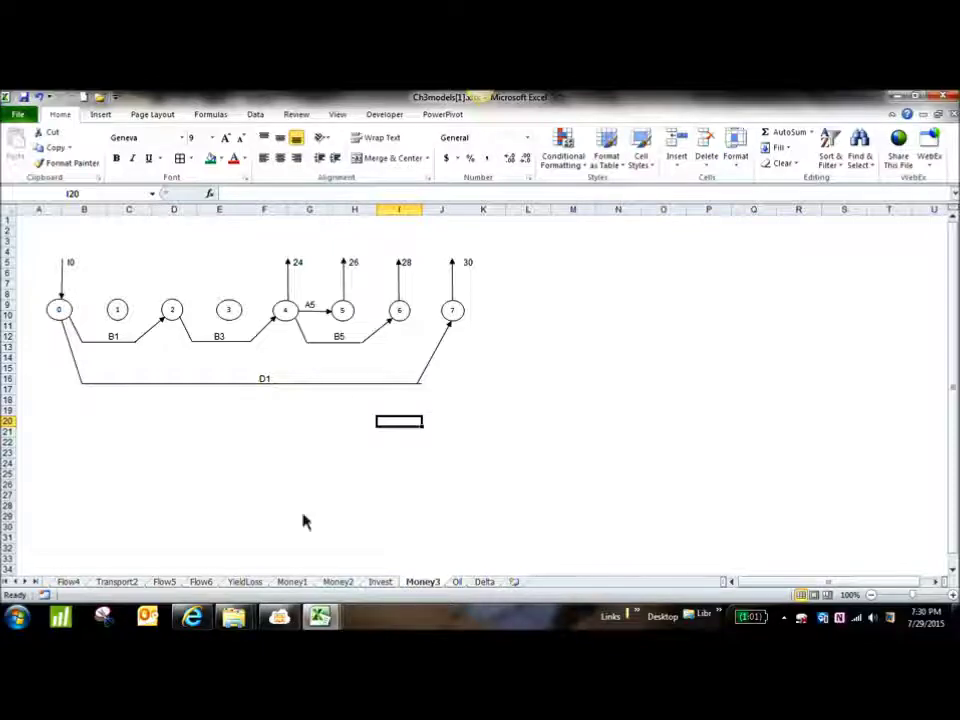
# Switch to the textbook in Internet Explorer and enlarge Figure 3.14, the unified flow diagram for Example 3.5.
pyautogui.hotkey('alt', 'Tab')
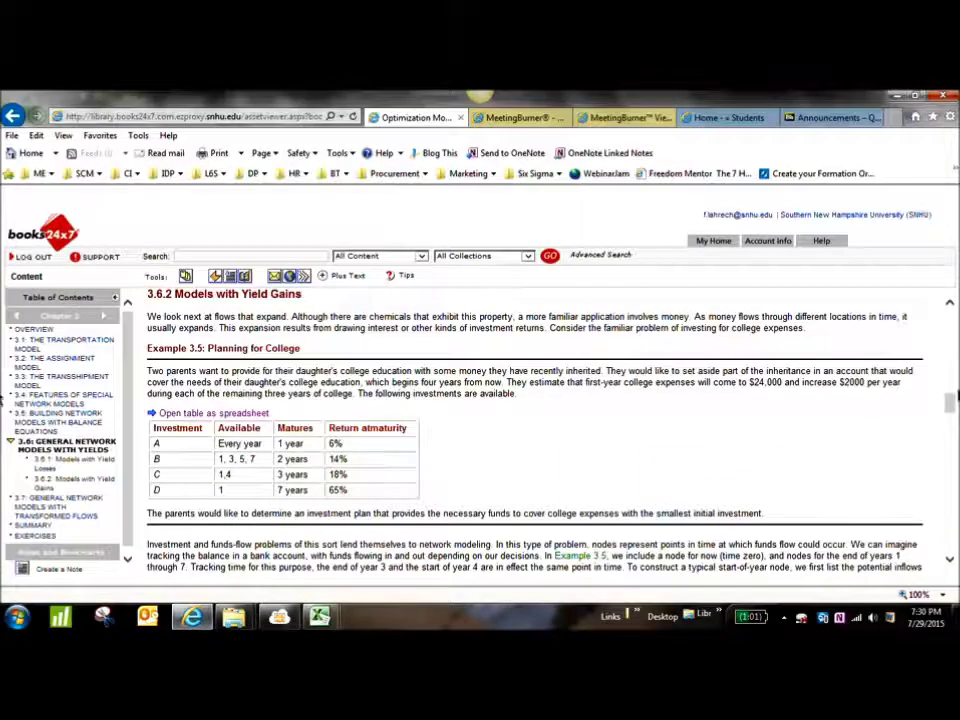
pyautogui.scroll(-10, 953, 401)
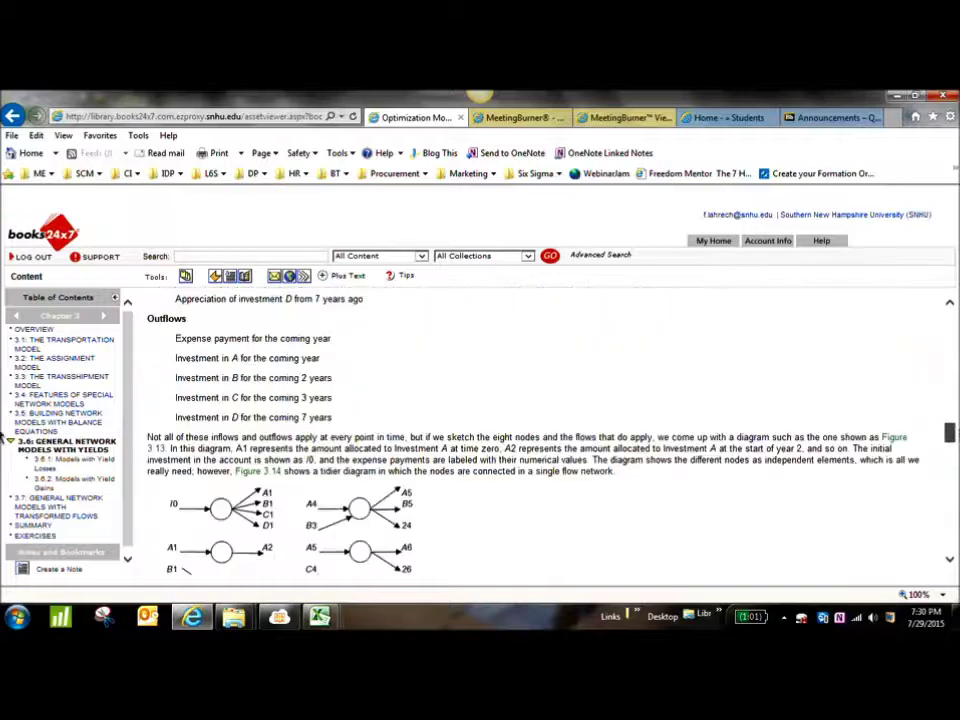
pyautogui.scroll(-6, 5, 445)
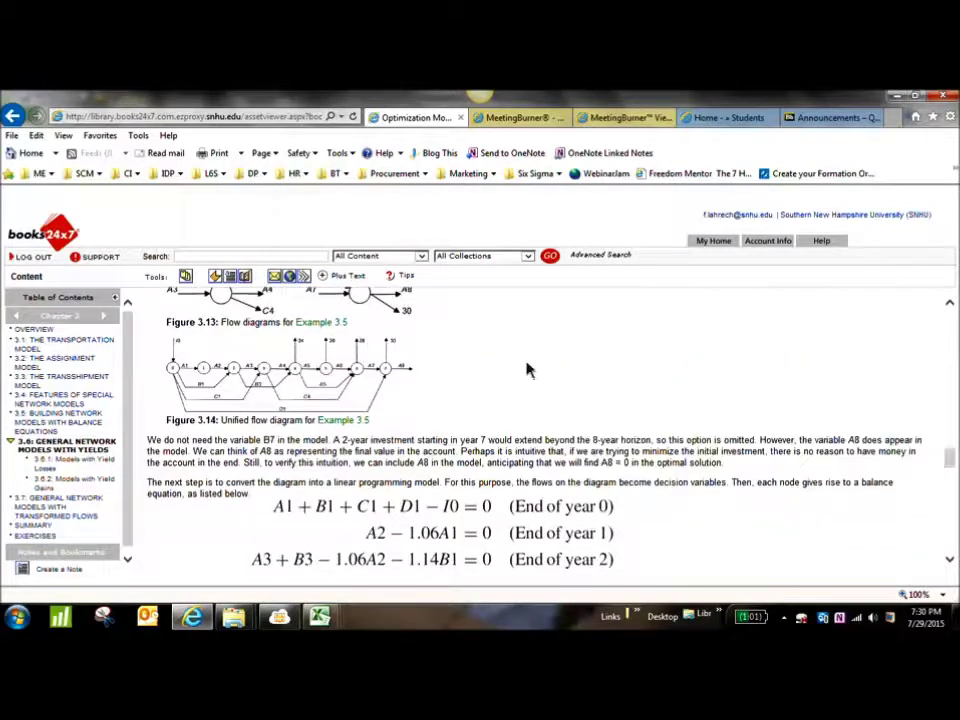
pyautogui.click(343, 379)
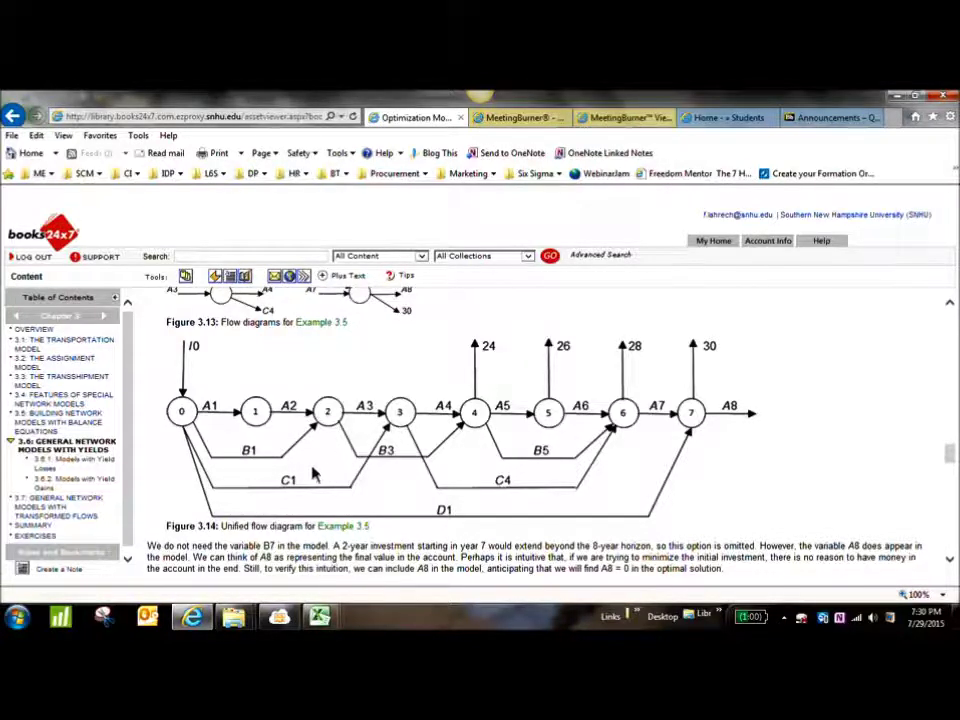
# Return to the Invest sheet in Excel and review investment B and its maturity period in the table.
pyautogui.hotkey('alt', 'Tab')
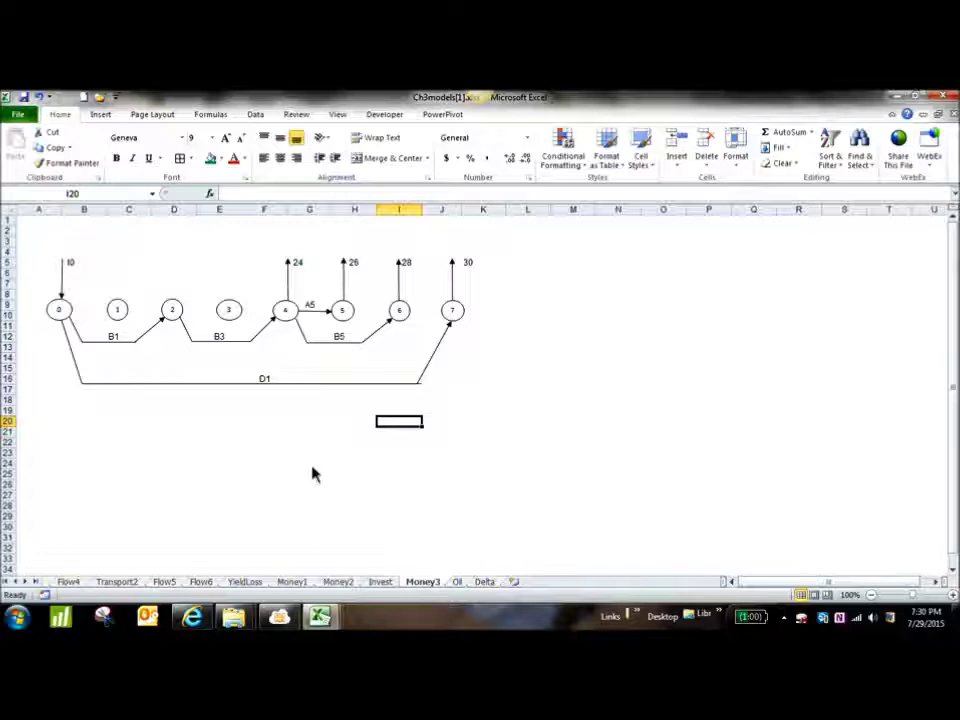
pyautogui.click(380, 581)
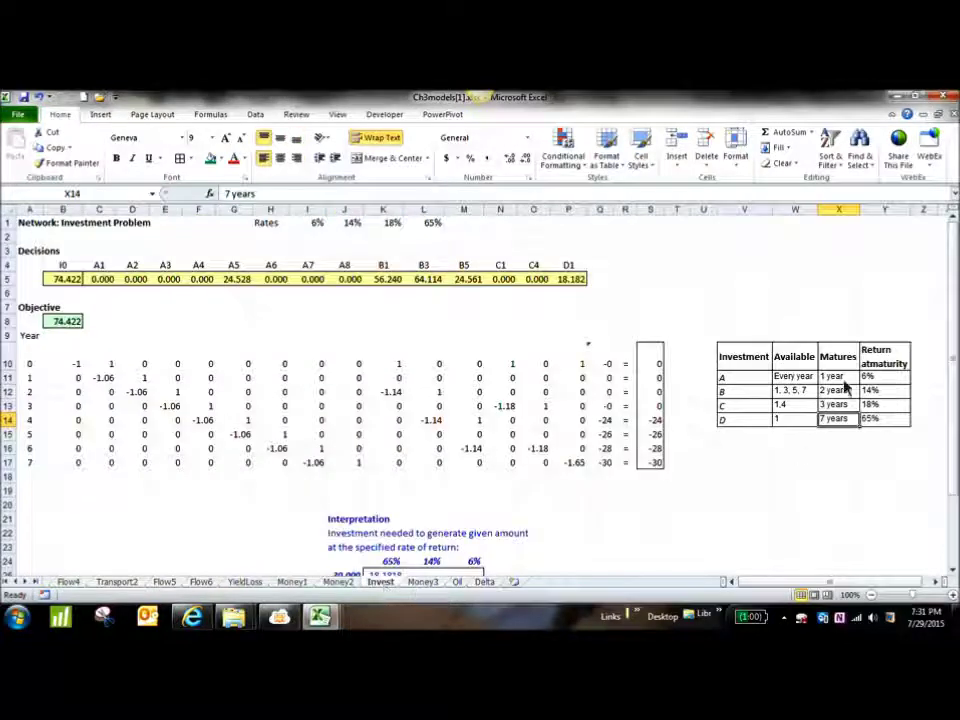
pyautogui.click(727, 393)
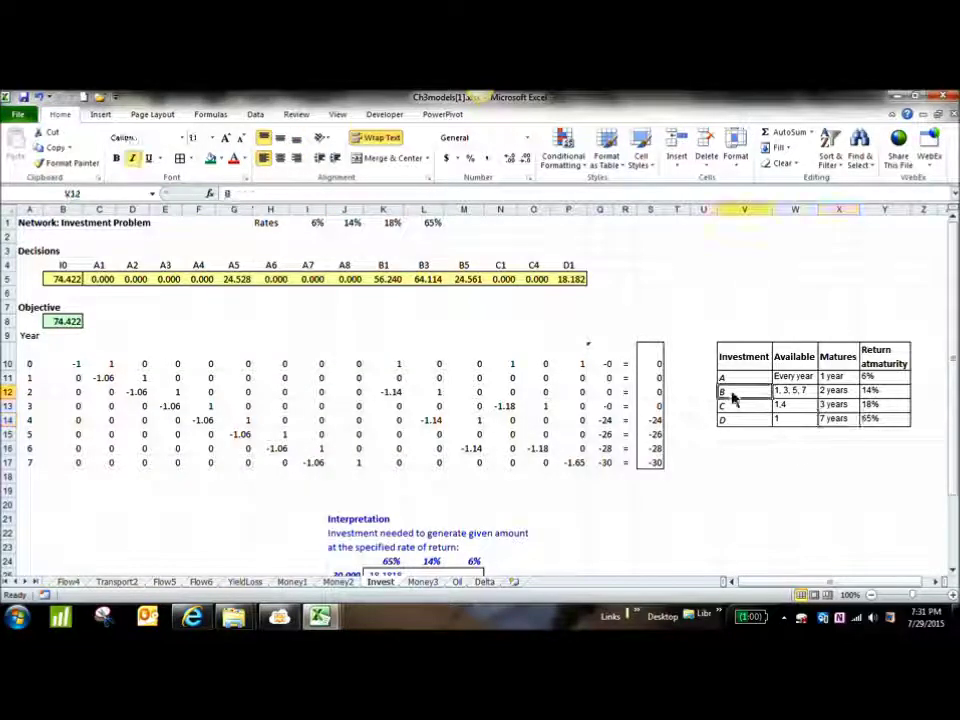
pyautogui.click(831, 398)
# Compare investments C and D in the Invest sheet's table with the unified flow diagram in the textbook.
pyautogui.hotkey('alt', 'Tab')
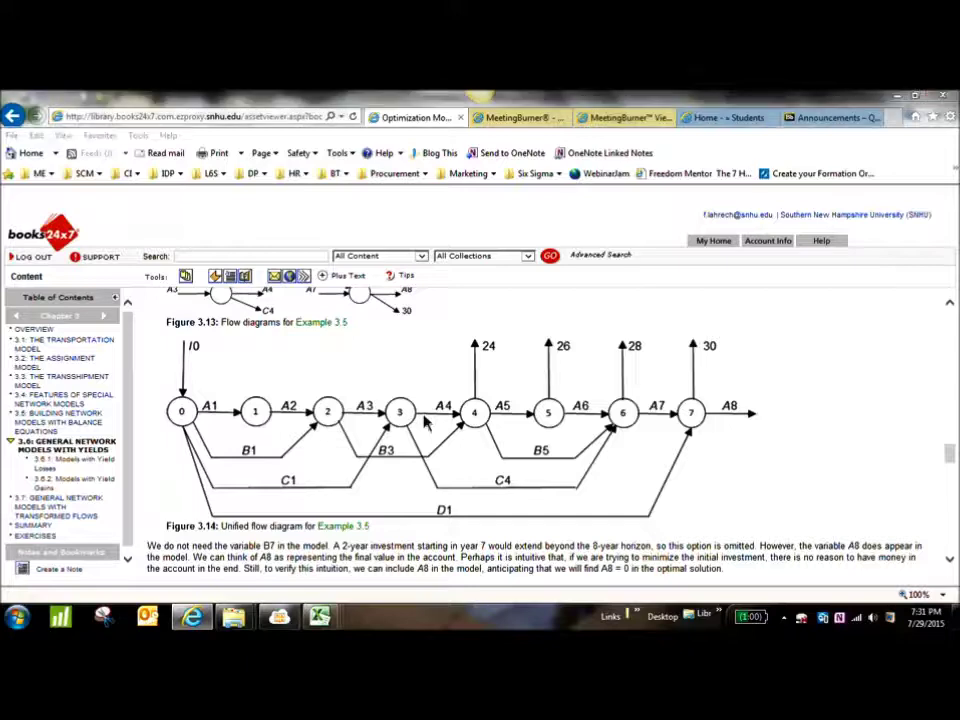
pyautogui.hotkey('alt', 'Tab')
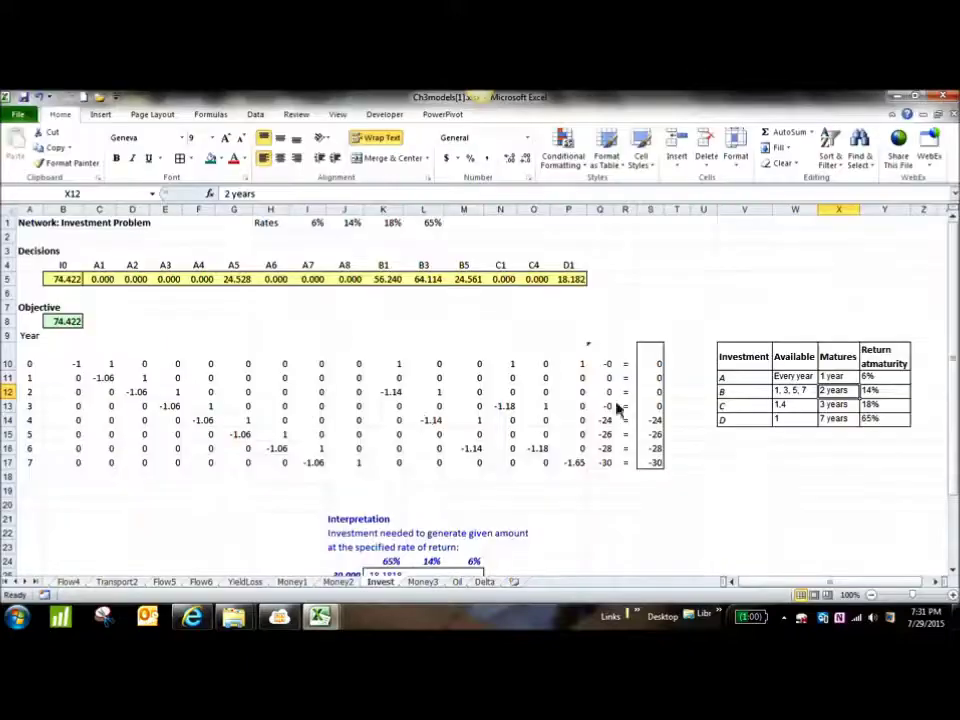
pyautogui.click(894, 408)
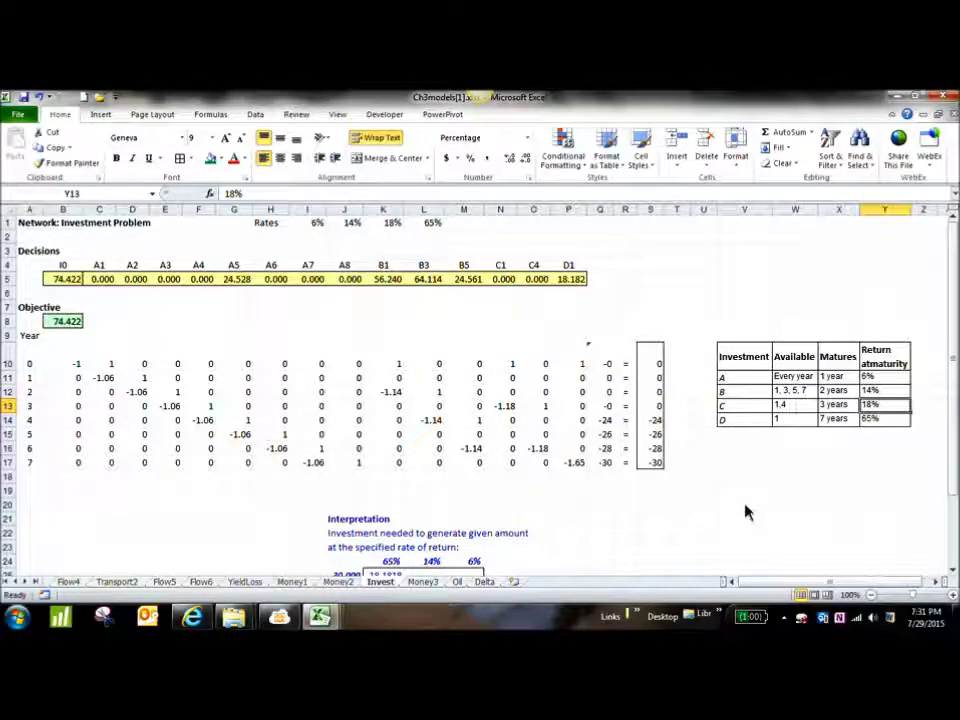
pyautogui.click(739, 431)
pyautogui.hotkey('alt', 'Tab')
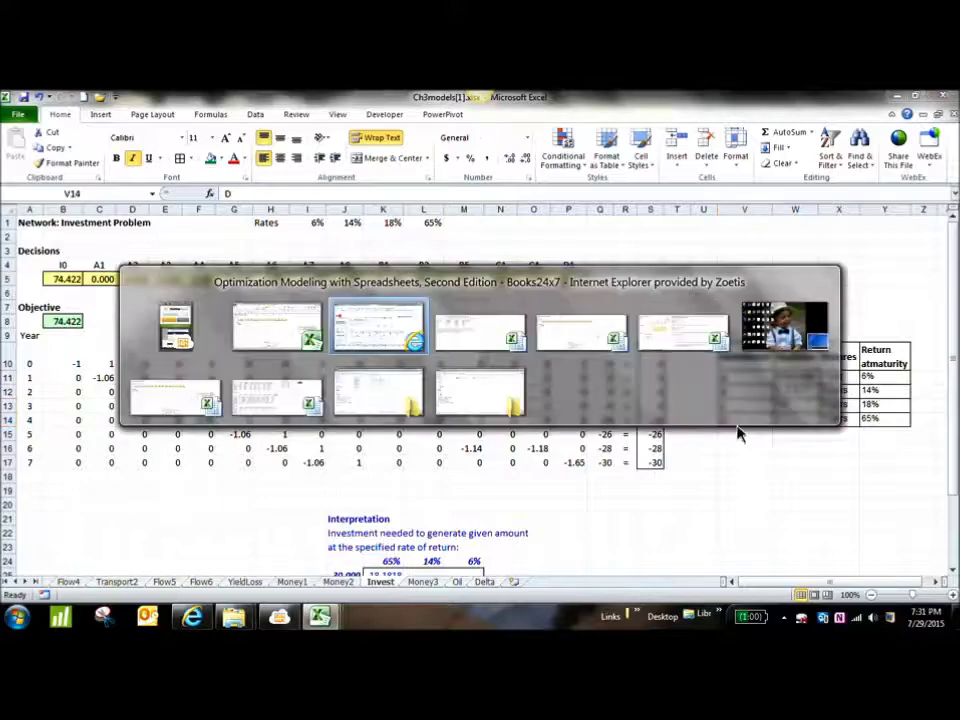
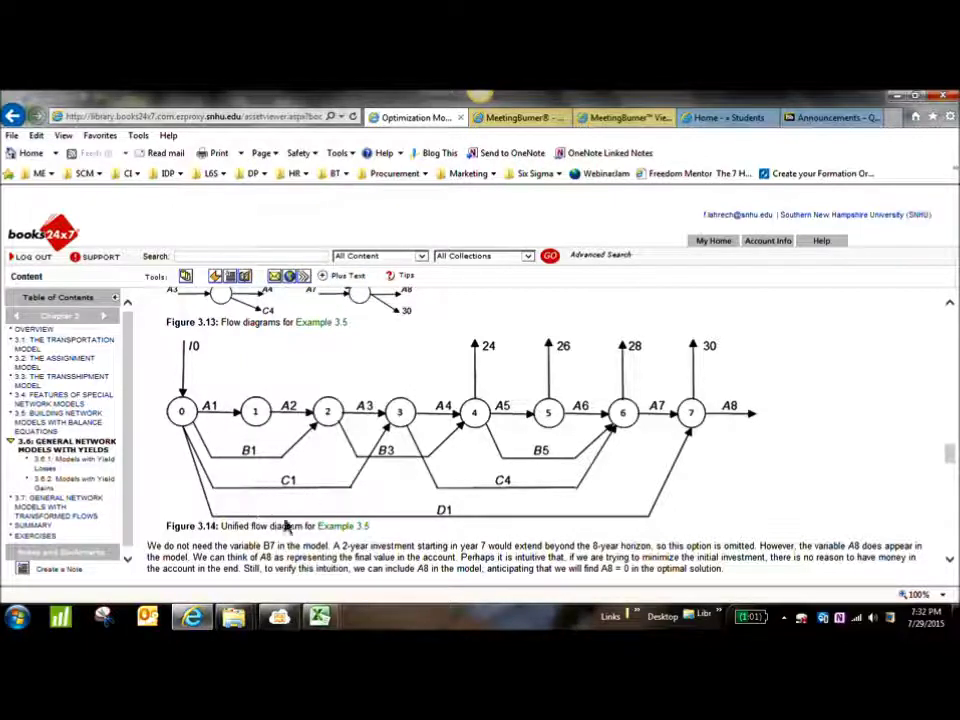
# Switch back to Ch3models[1].xlsx and examine the year 0 coefficients of I0, A1, B1, C1 and D1 in row 10.
pyautogui.moveTo(320, 614)
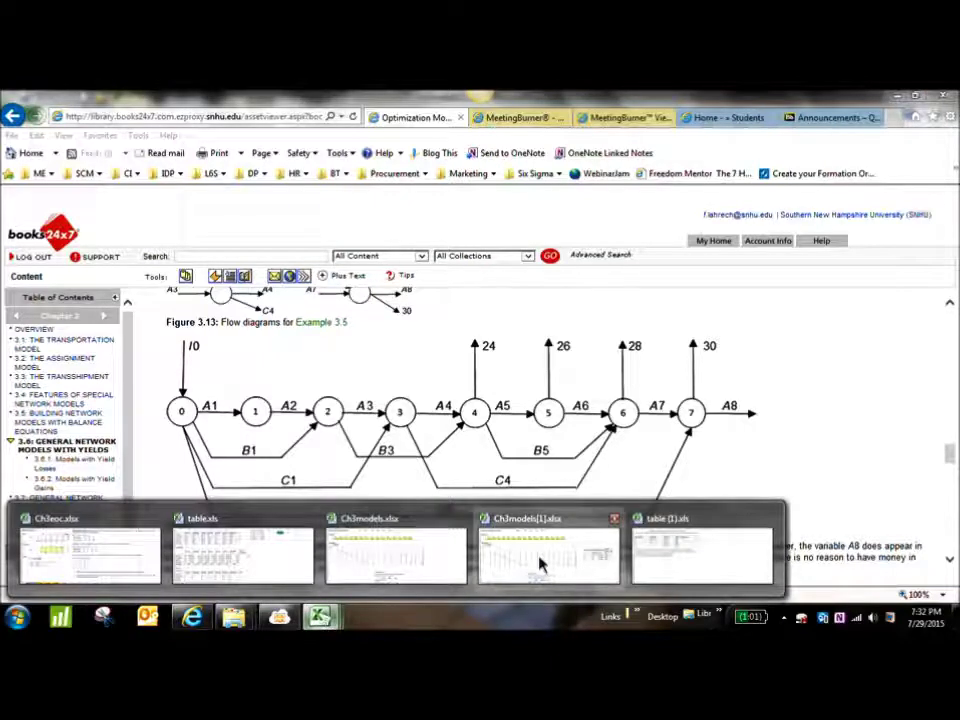
pyautogui.click(540, 565)
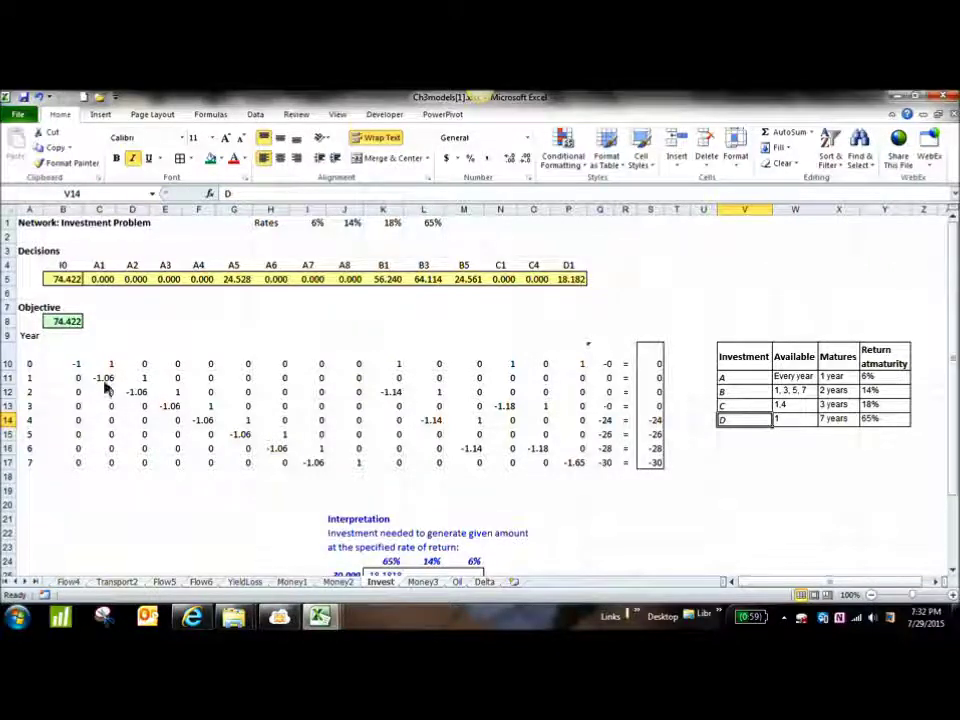
pyautogui.click(72, 366)
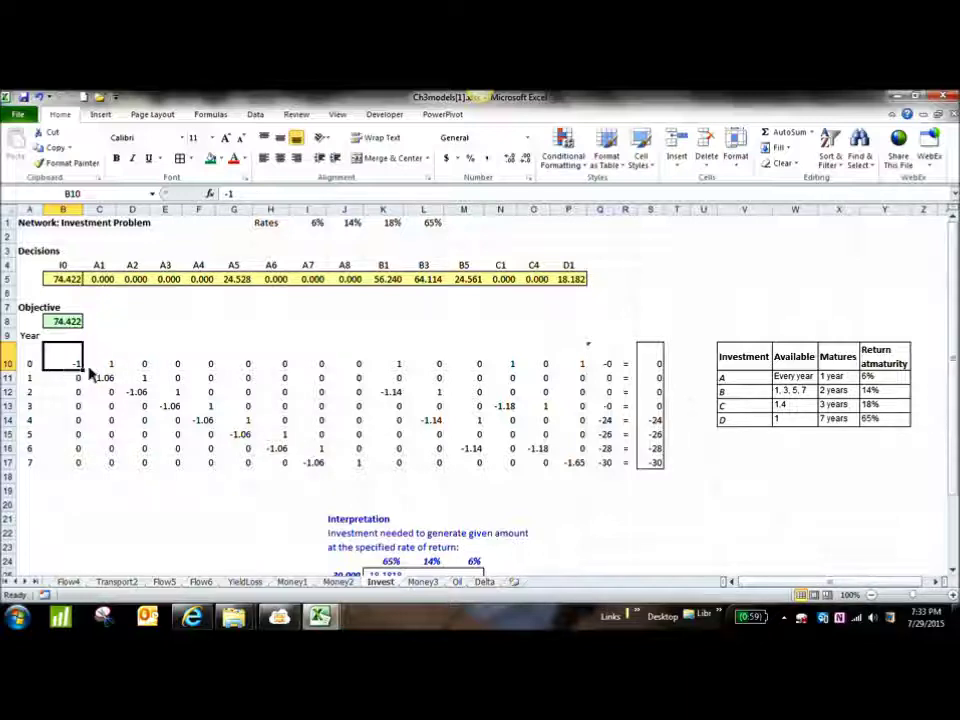
pyautogui.click(99, 366)
pyautogui.click(383, 364)
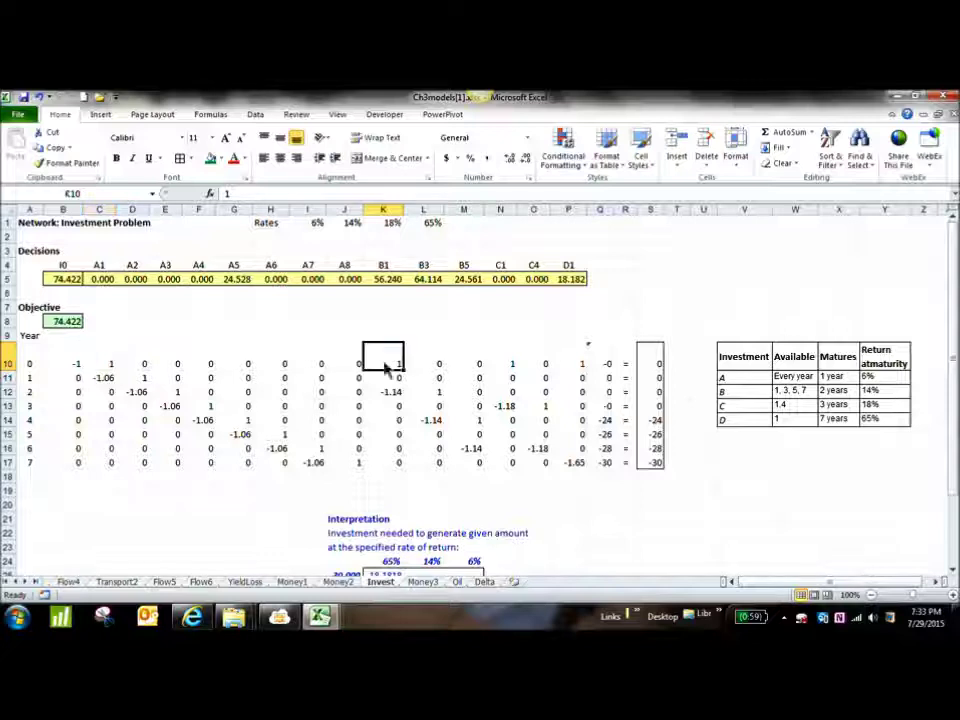
pyautogui.click(506, 366)
pyautogui.click(570, 366)
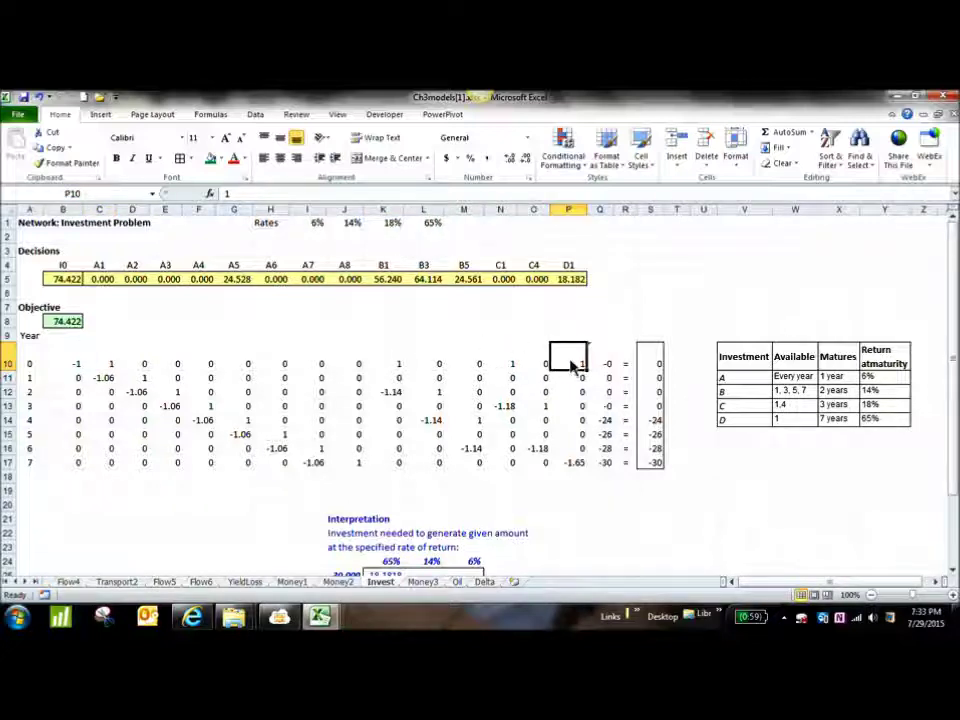
# Write the year 0 balance equation "A1 + B1 + C1 + D1 = I0" as text in cell K7.
pyautogui.click(389, 312)
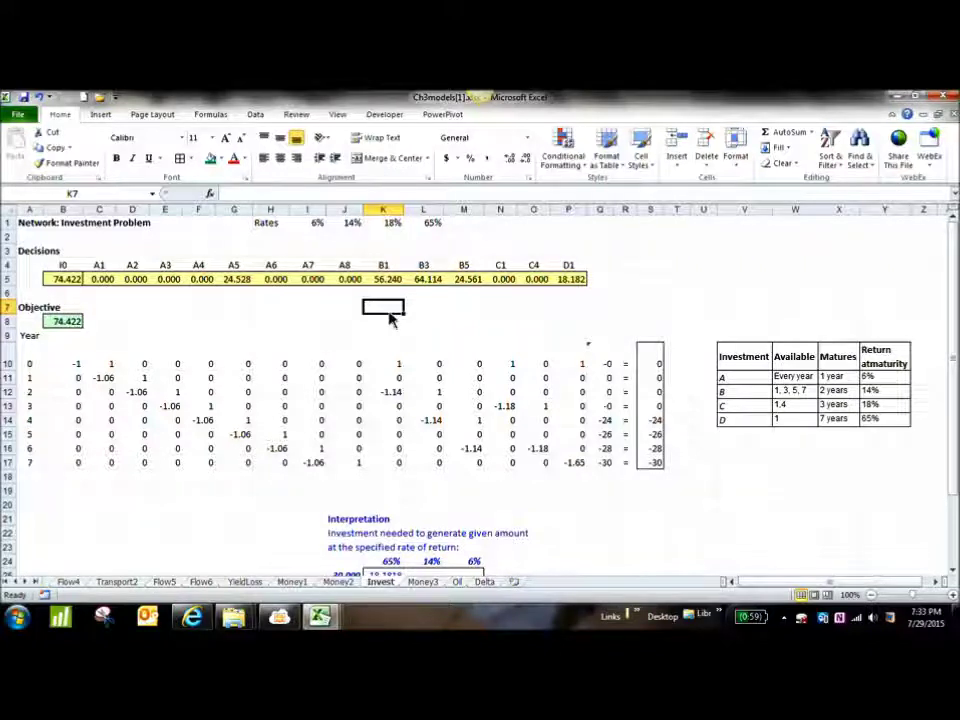
pyautogui.write('A1')
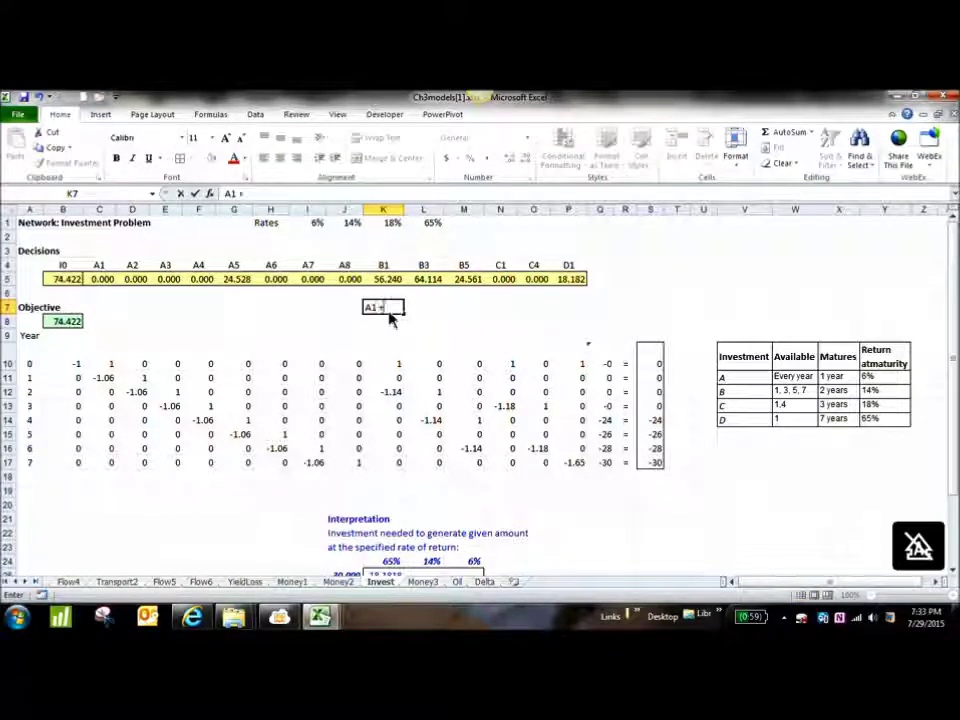
pyautogui.write(' + B1 + C1 + D1')
pyautogui.write('= I0')
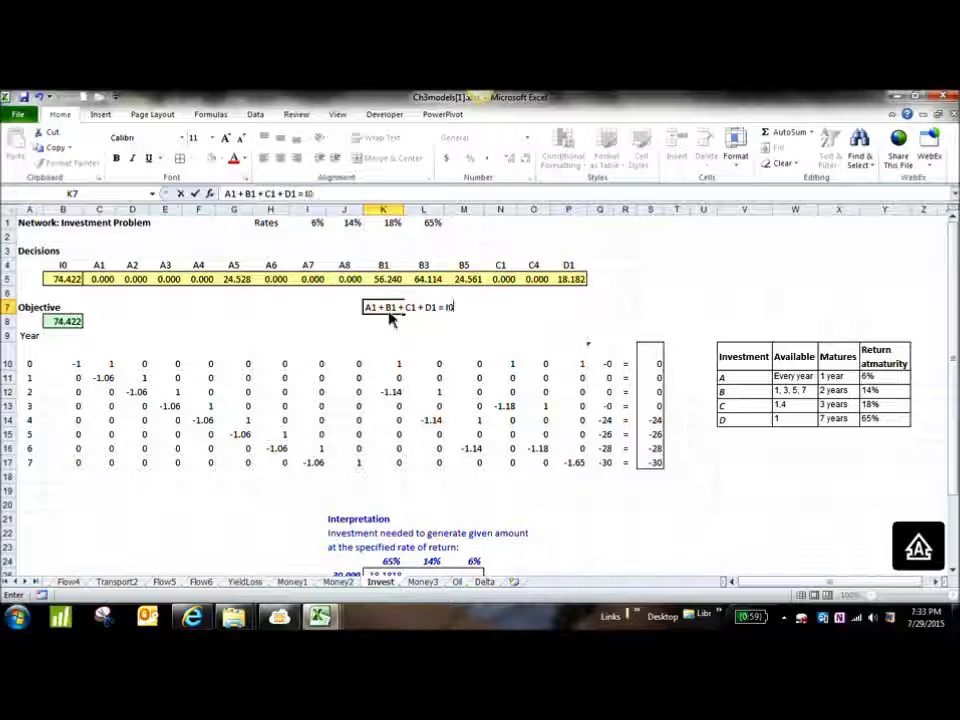
pyautogui.press('Return')
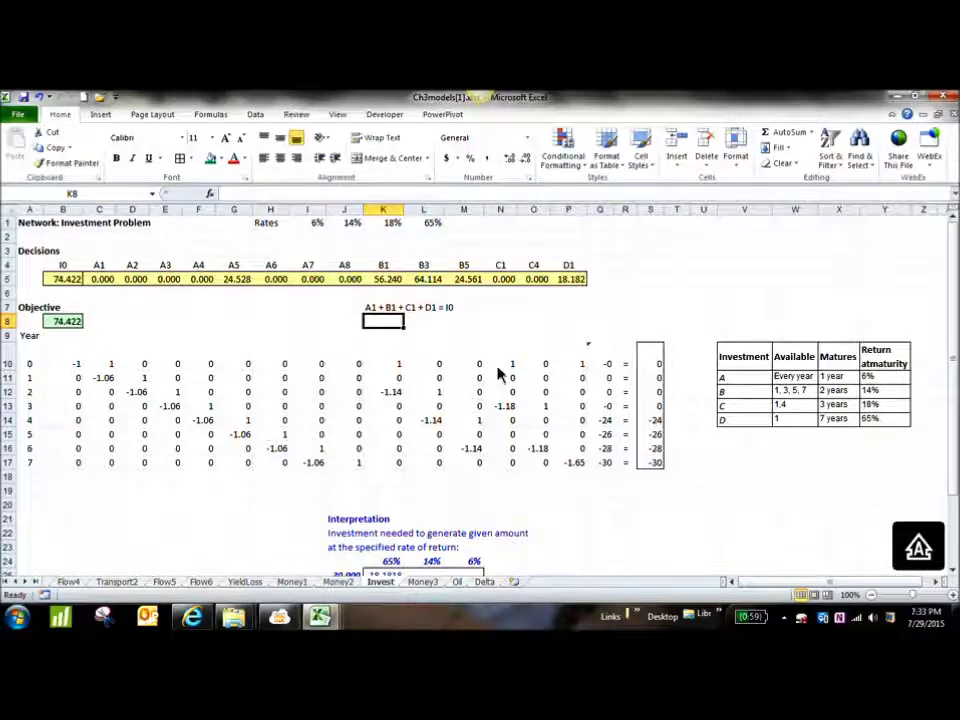
# Repeat the equation "A1 + B1 + C1 + D1 = I0" in cell K8 below the first one.
pyautogui.write('a')
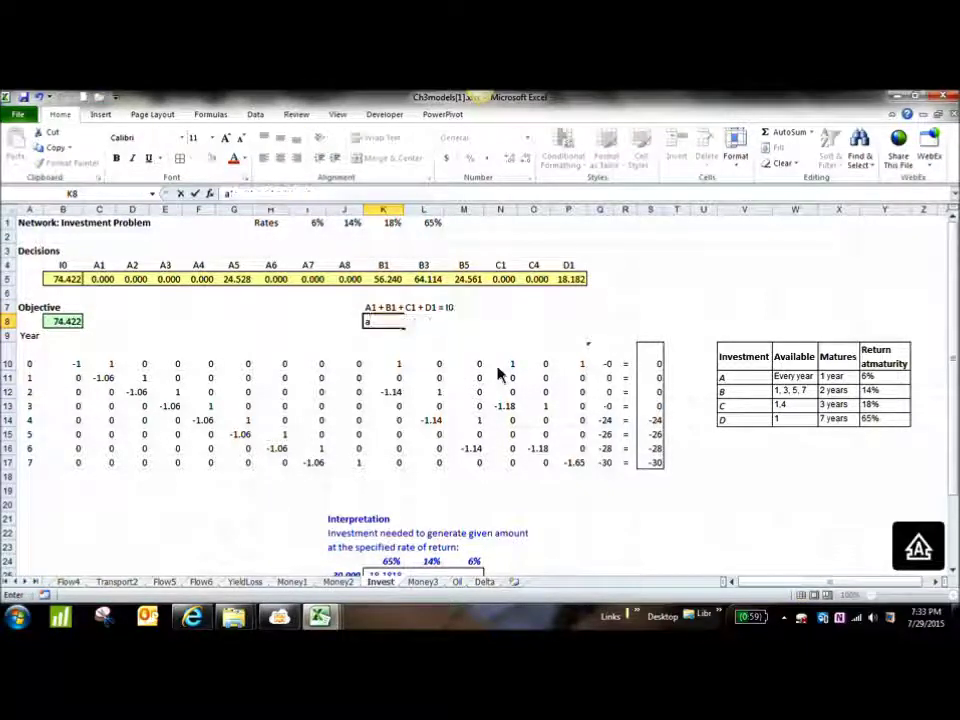
pyautogui.press('Return')
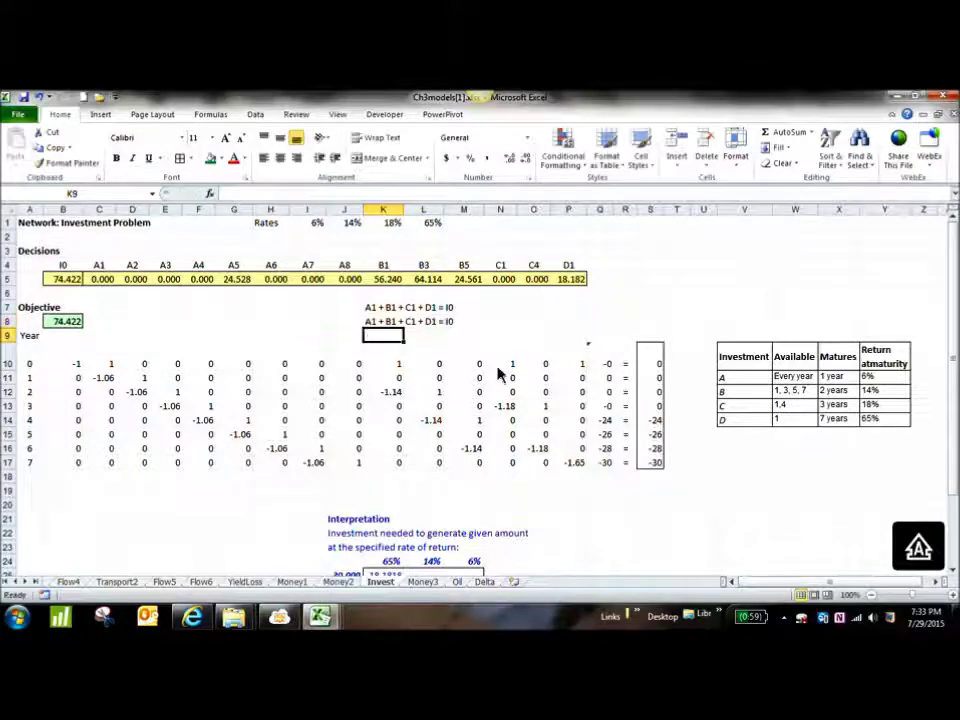
pyautogui.click(443, 321)
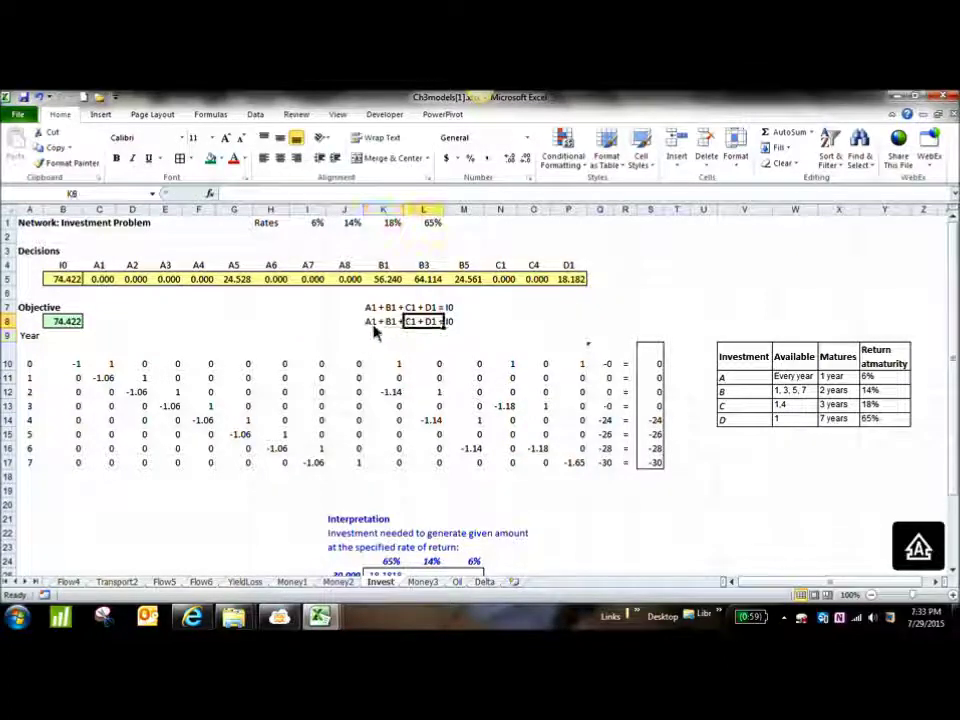
# Rewrite the equation in cell K8 as "A1 + B1 + C1 + D1 - I0 = 0" and compare it with the one in K7.
pyautogui.press('Left')
pyautogui.click(310, 197)
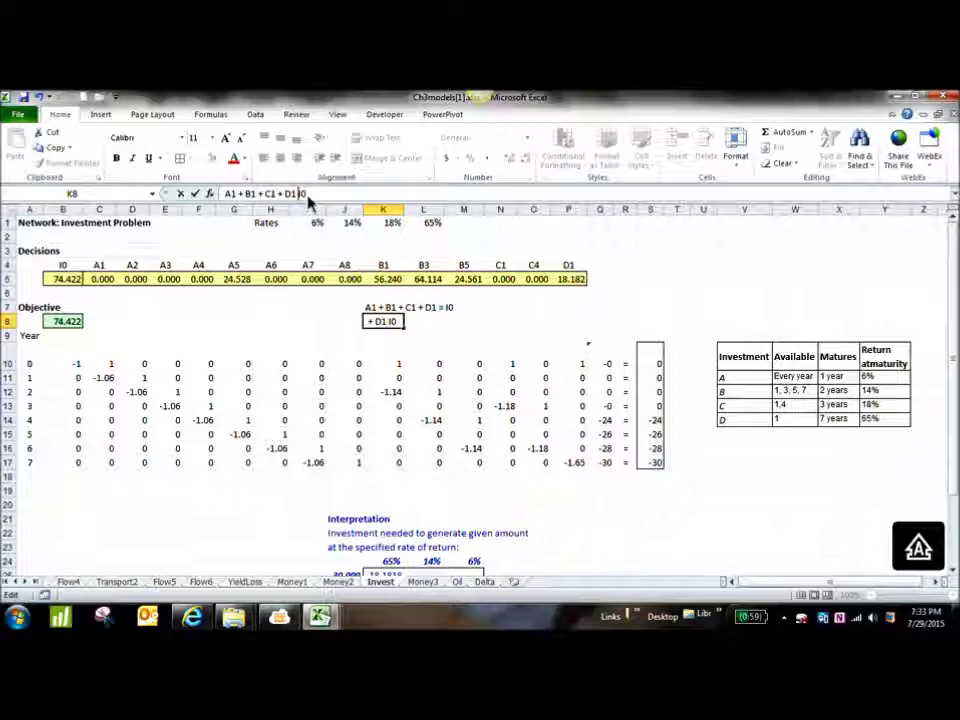
pyautogui.press('BackSpace')
pyautogui.write('- I0')
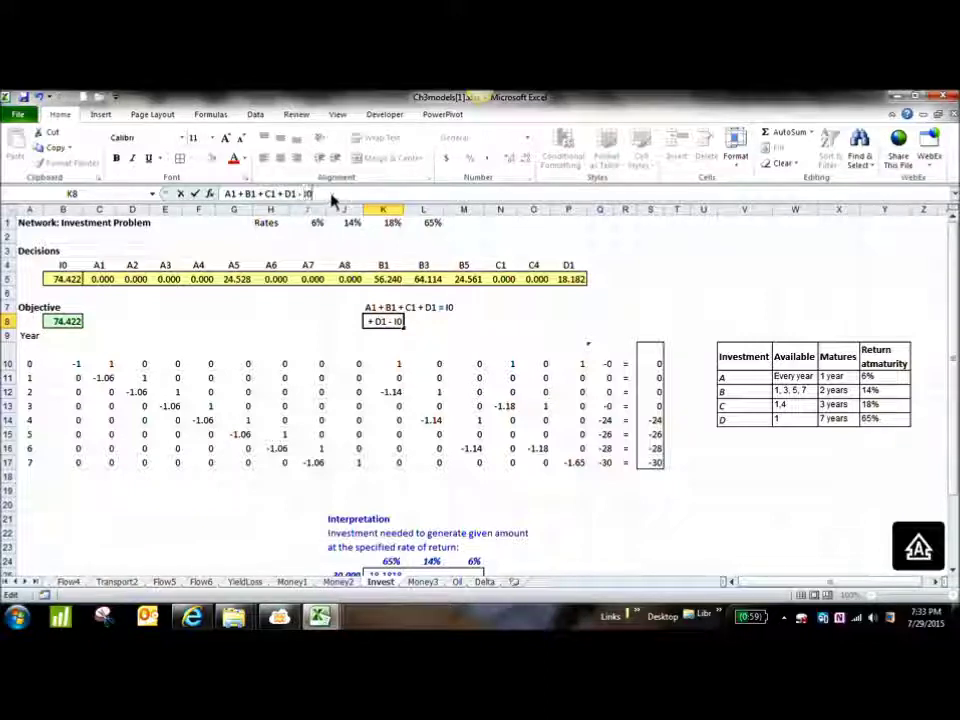
pyautogui.write(' = 0')
pyautogui.press('Return')
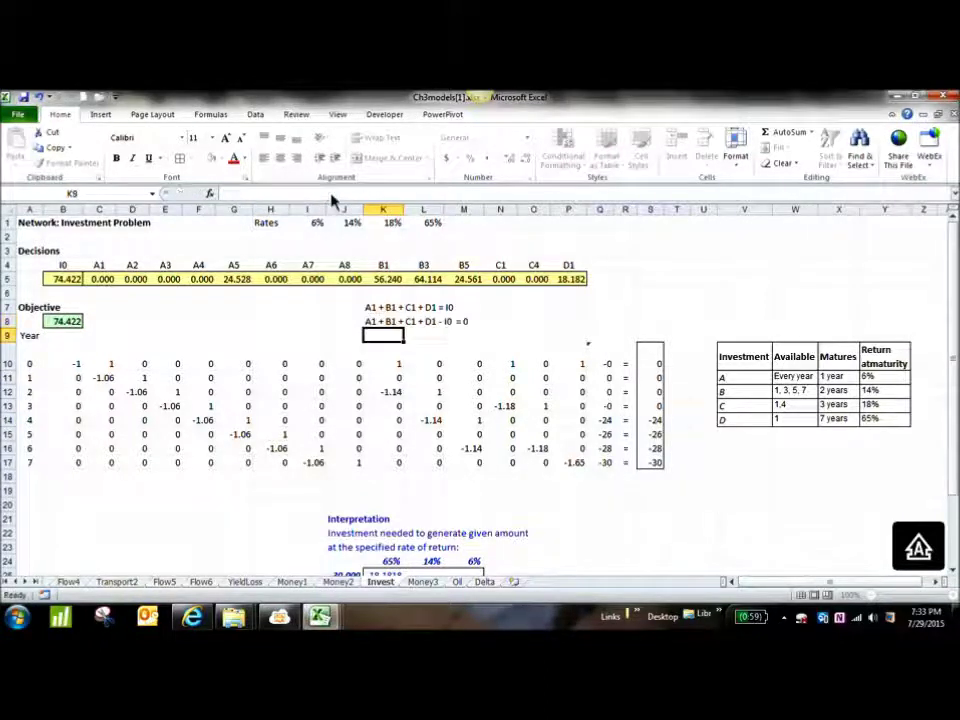
pyautogui.moveTo(395, 322); pyautogui.dragTo(472, 330)
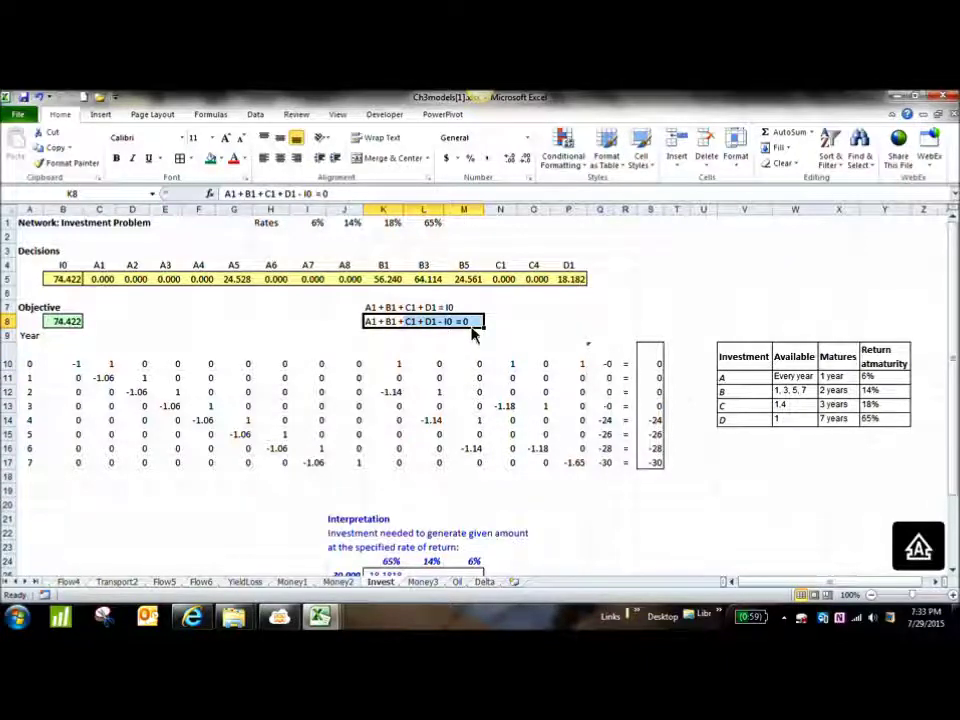
pyautogui.click(372, 311)
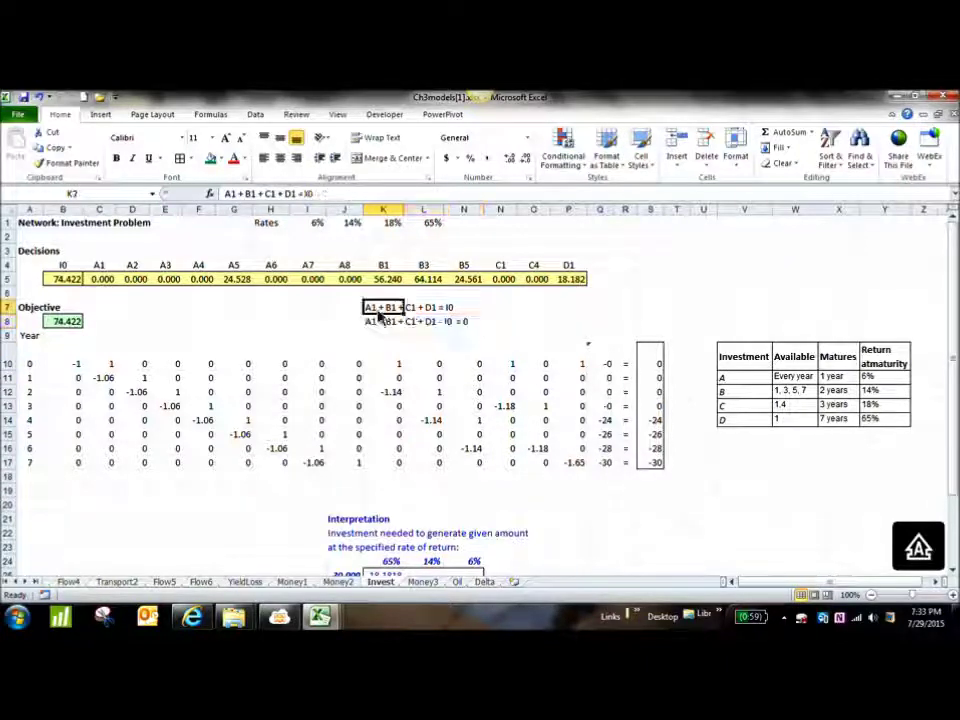
pyautogui.click(350, 314)
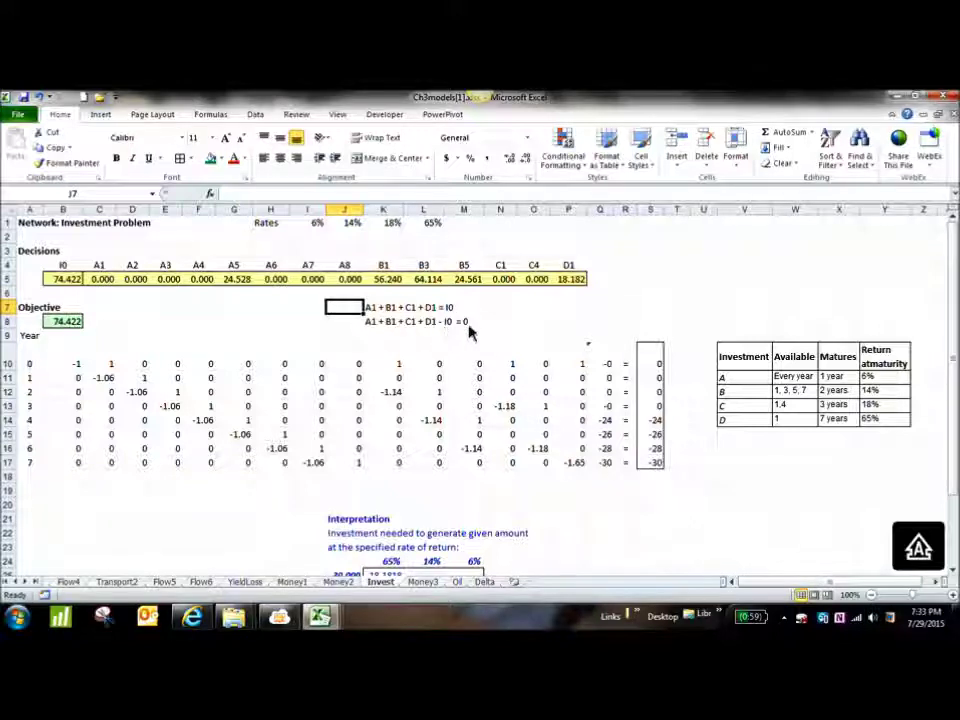
pyautogui.click(375, 308)
pyautogui.click(381, 318)
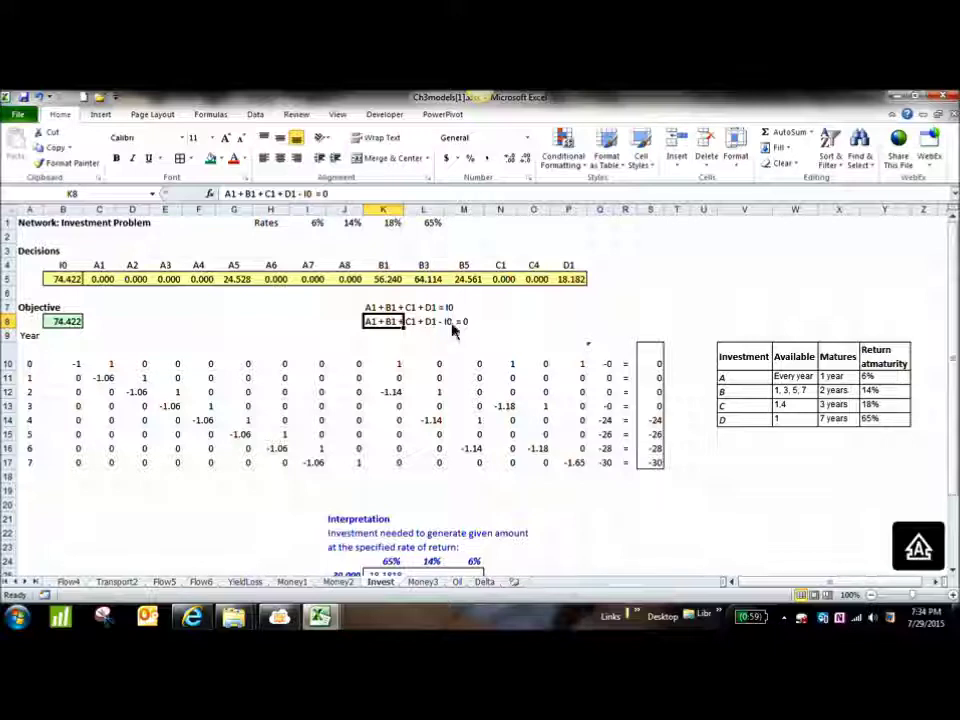
# List the equation's coefficients "1, 1, 1, 1, -1" in cell K9 and check them against the terms in K8.
pyautogui.click(377, 339)
pyautogui.write('1, 1, 1, 1')
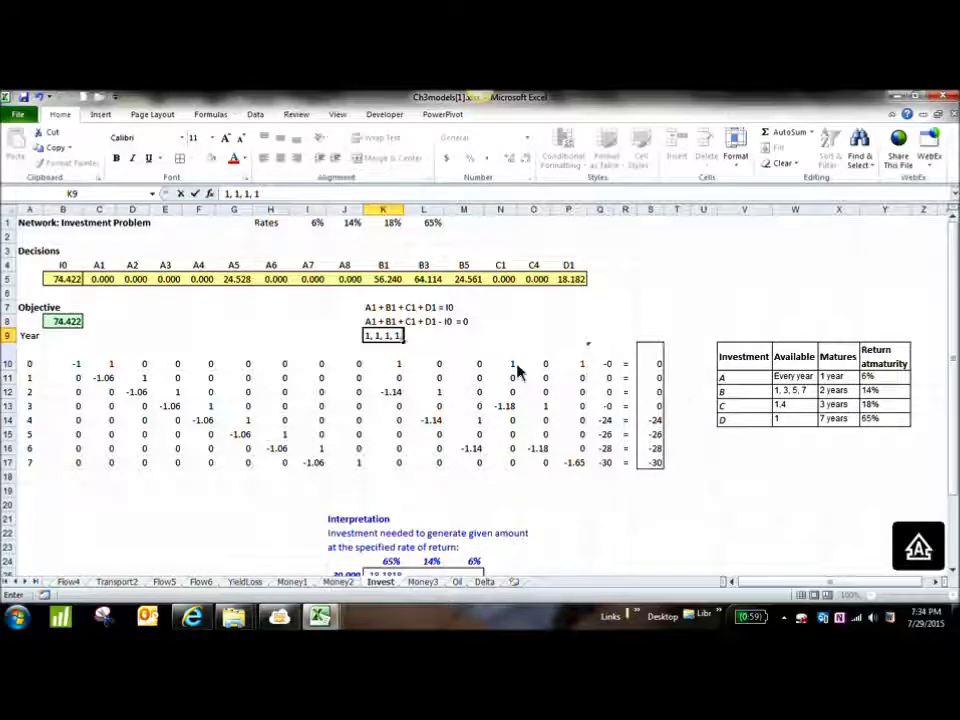
pyautogui.press('BackSpace')
pyautogui.write('-1')
pyautogui.press('Return')
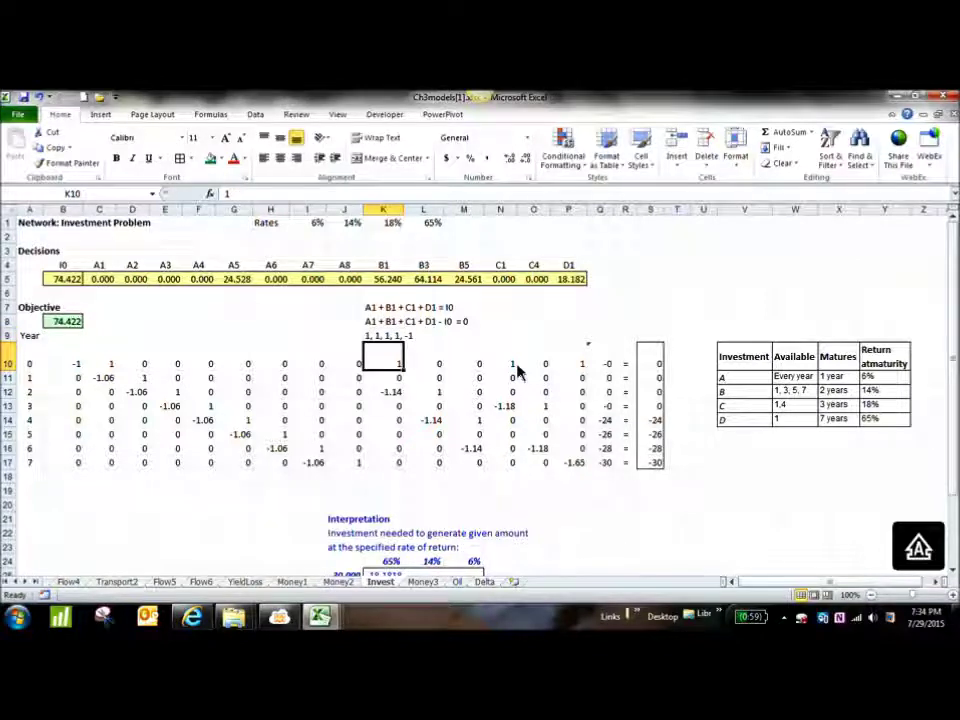
pyautogui.click(377, 337)
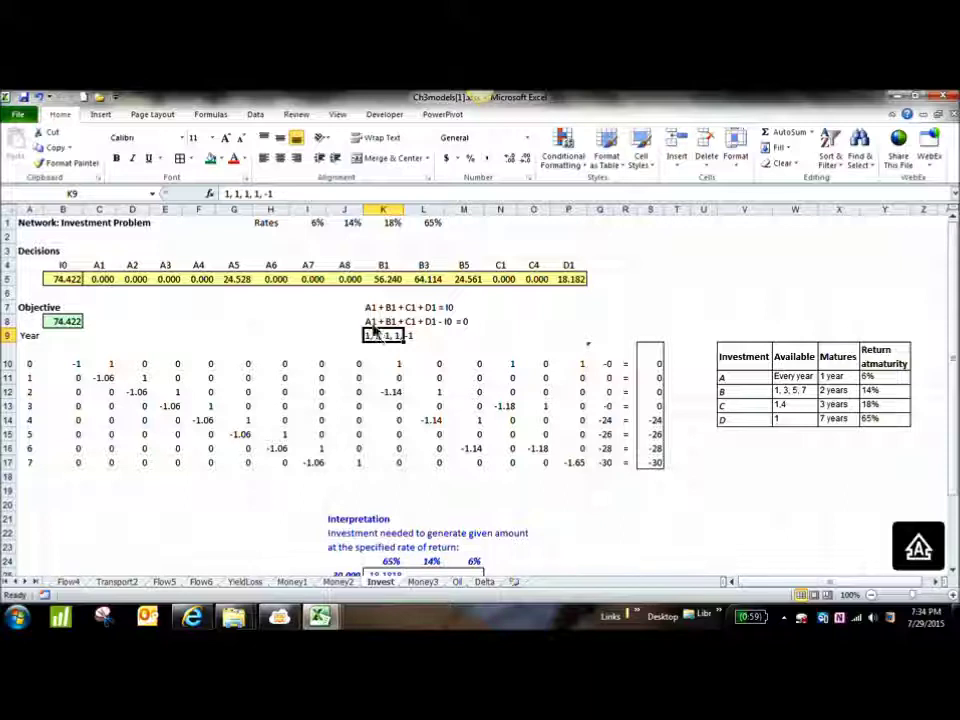
pyautogui.press('Up')
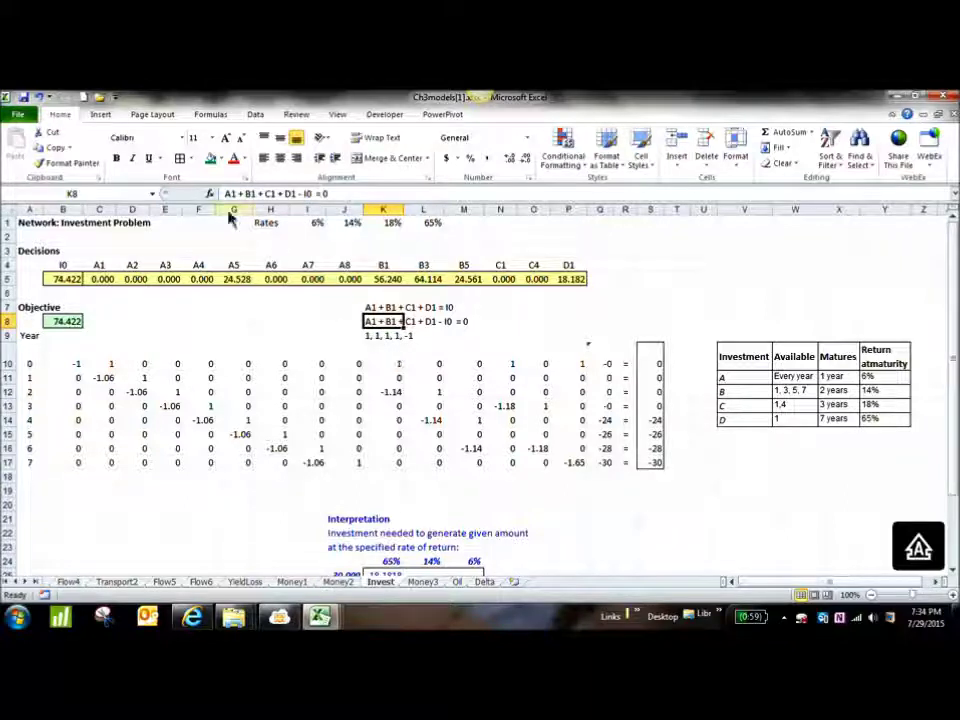
pyautogui.press('F2')
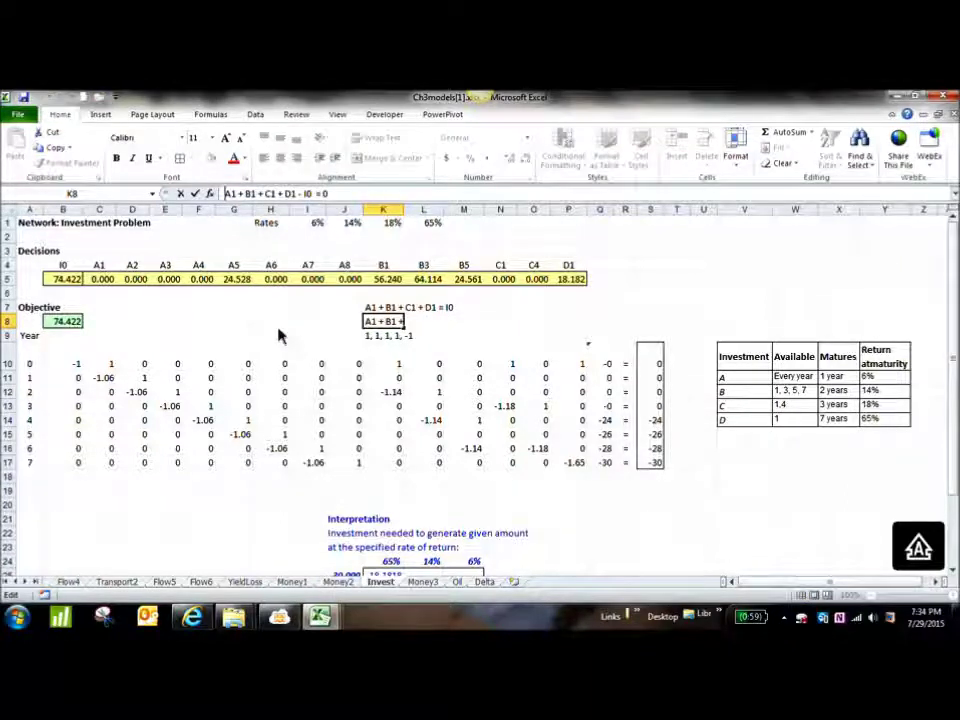
pyautogui.press('Return')
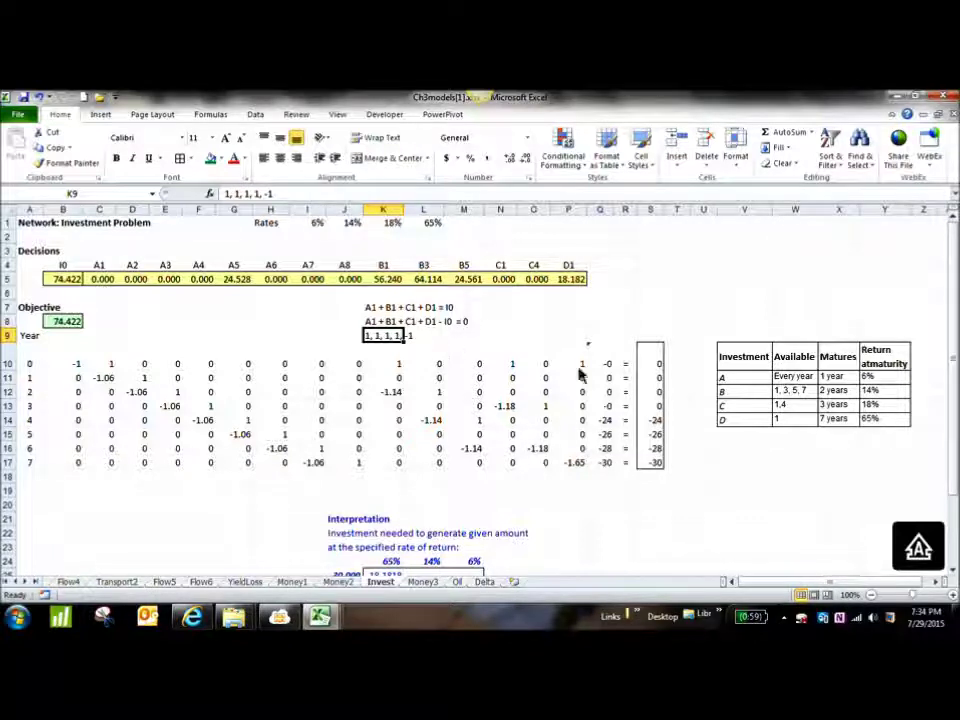
# Examine the year 0 coefficients across row 10, from the I0 column through to the right-hand side in S10.
pyautogui.click(70, 366)
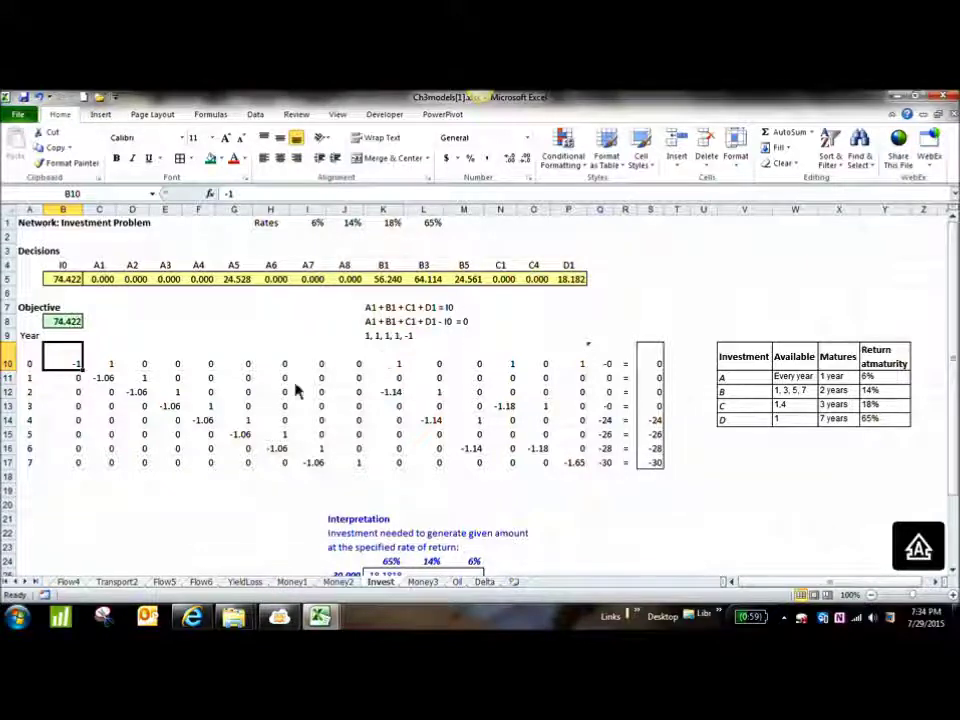
pyautogui.click(107, 366)
pyautogui.press('Right')
pyautogui.press('Right')
pyautogui.press('Right')
pyautogui.press('Right')
pyautogui.press('Right')
pyautogui.press('Right')
pyautogui.press('Right')
pyautogui.press('Right')
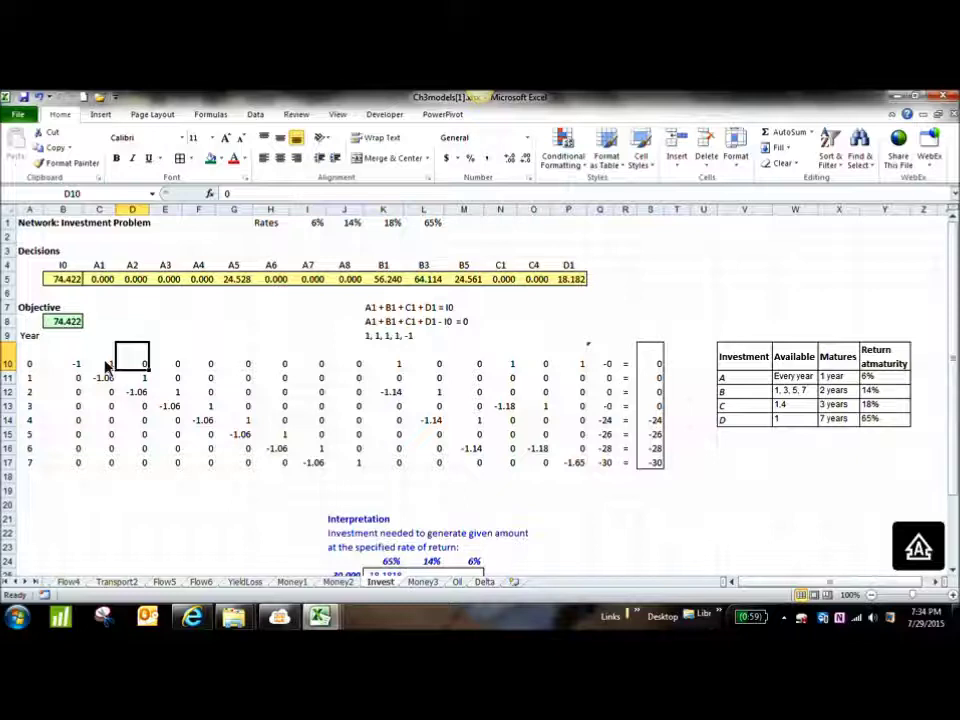
pyautogui.press('Right')
pyautogui.press('Right')
pyautogui.press('Right')
pyautogui.press('Right')
pyautogui.press('Right')
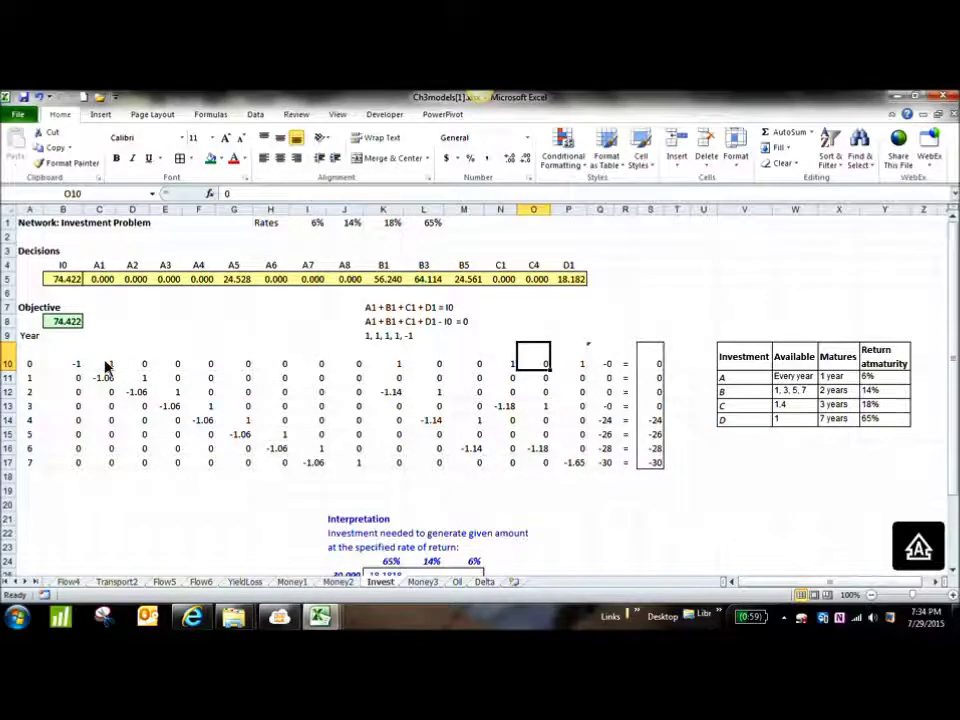
pyautogui.press('Right')
pyautogui.press('Right')
pyautogui.press('Right')
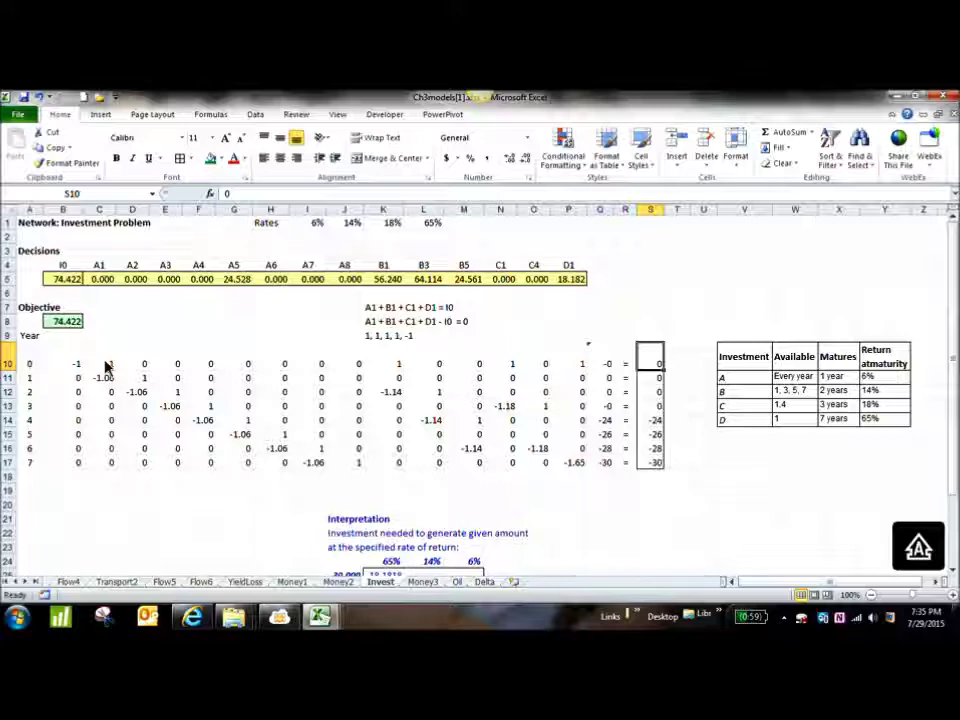
# Write the note "Inflow = Outflows" in cell E8.
pyautogui.click(170, 321)
pyautogui.write('INFIN')
pyautogui.write('fl')
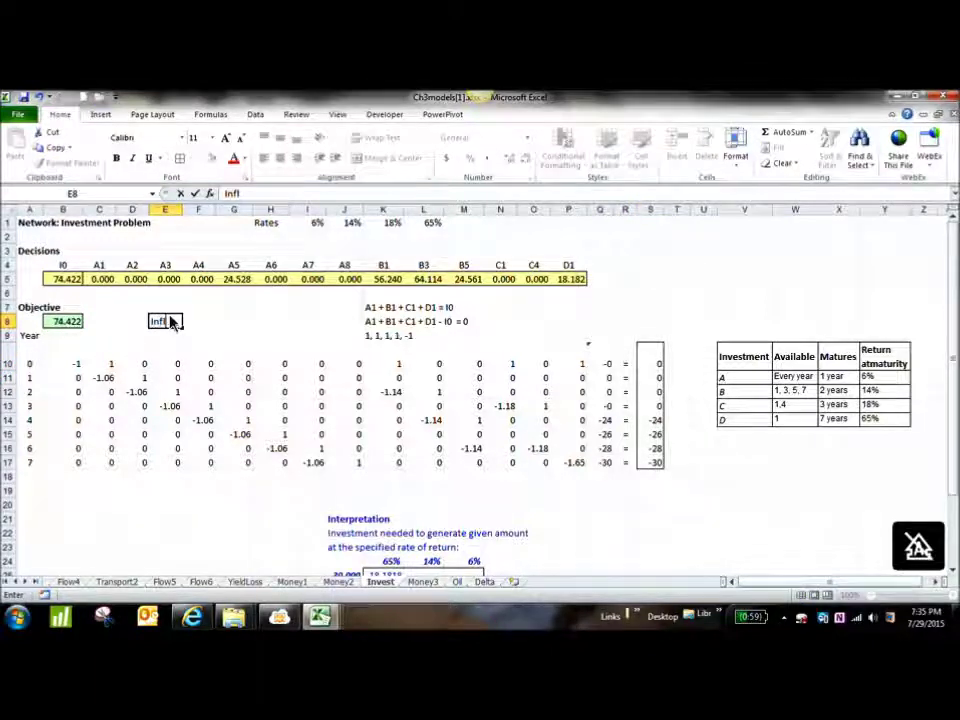
pyautogui.write('ow = 0utflows')
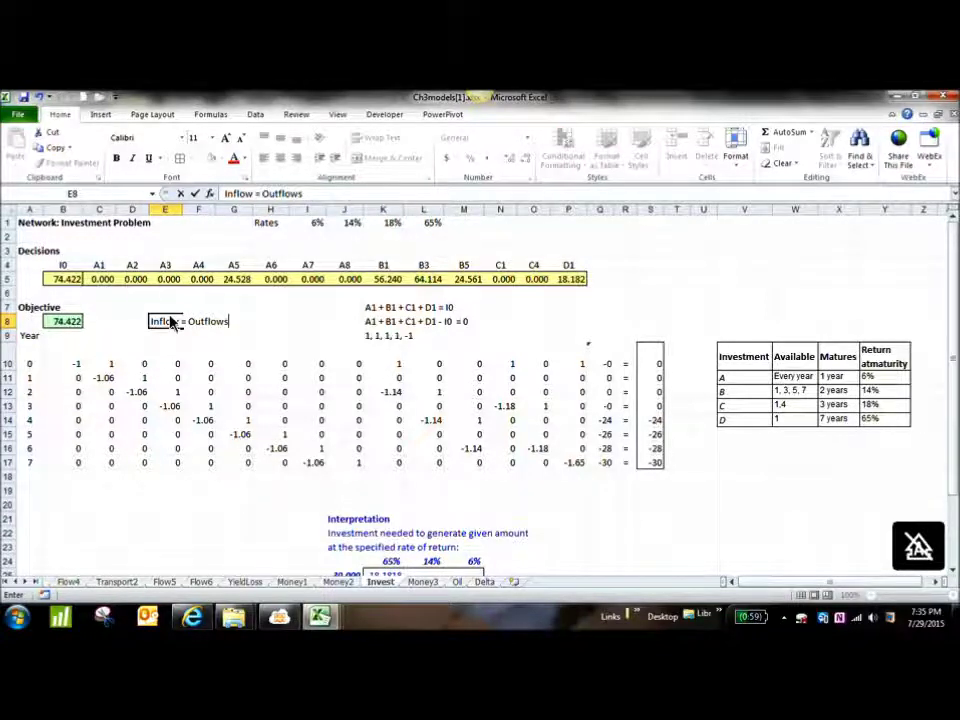
pyautogui.press('Return')
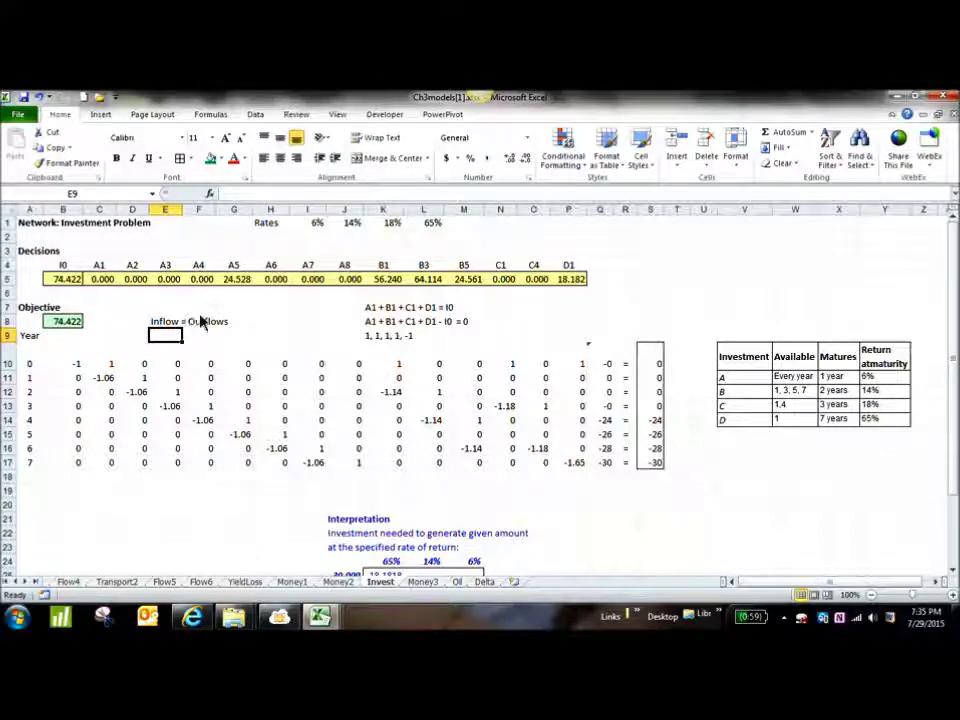
# Extend the note in cell E8 to read "Inflow = Outflows * (yield gain)".
pyautogui.click(166, 320)
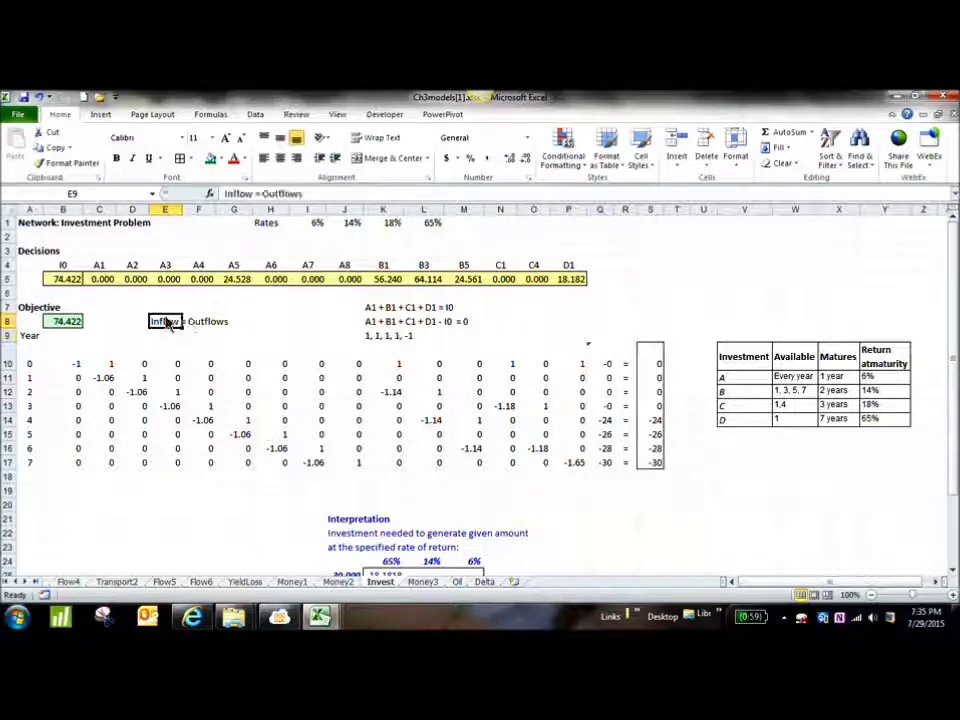
pyautogui.click(321, 196)
pyautogui.write('* (yield gain')
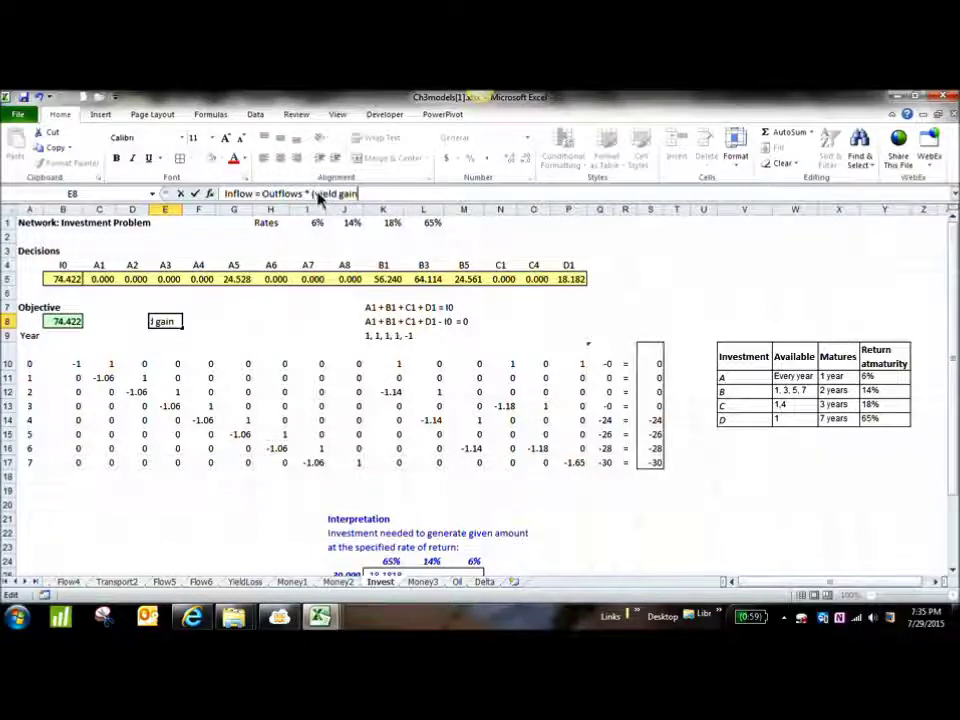
pyautogui.write(')')
pyautogui.press('Return')
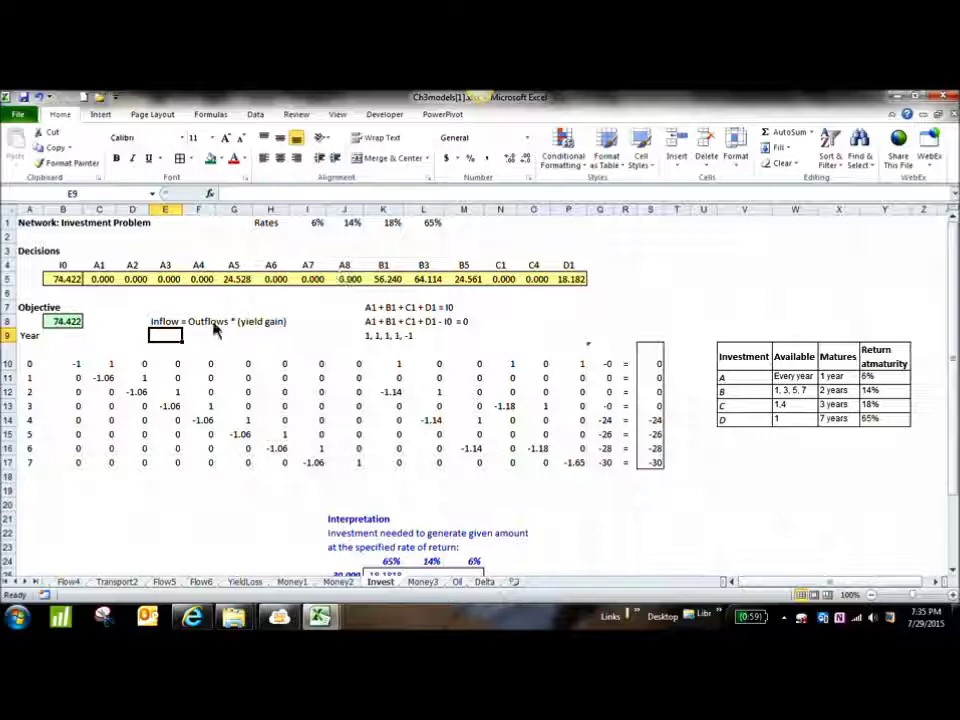
# Clear the inflow and outflow note from cells E8 to H8.
pyautogui.click(205, 322)
pyautogui.click(176, 324)
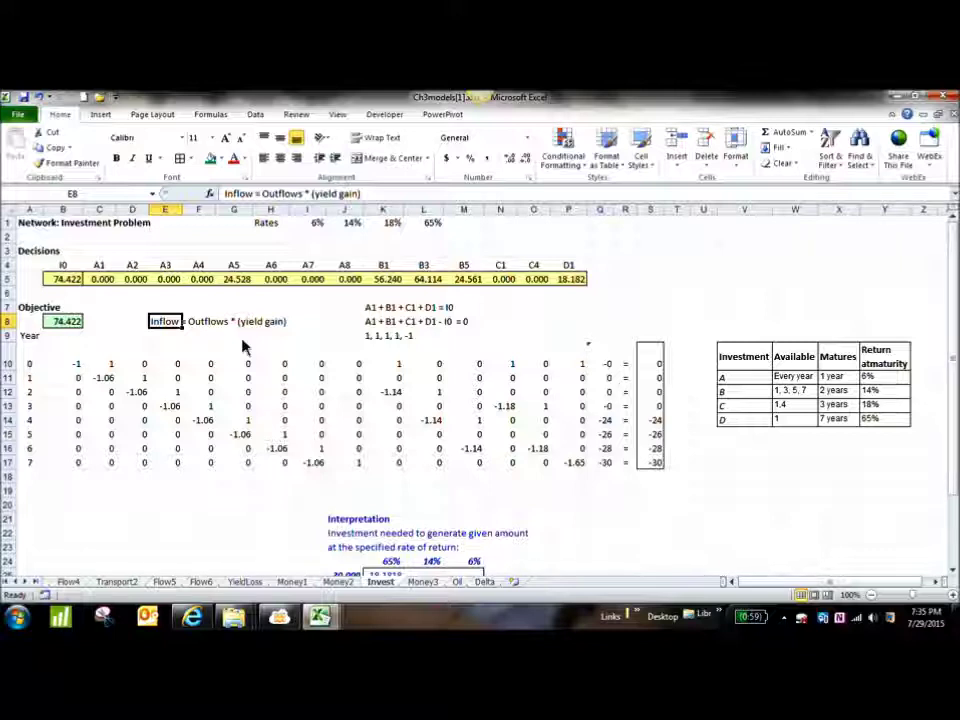
pyautogui.moveTo(170, 333); pyautogui.dragTo(257, 328)
pyautogui.press('Delete')
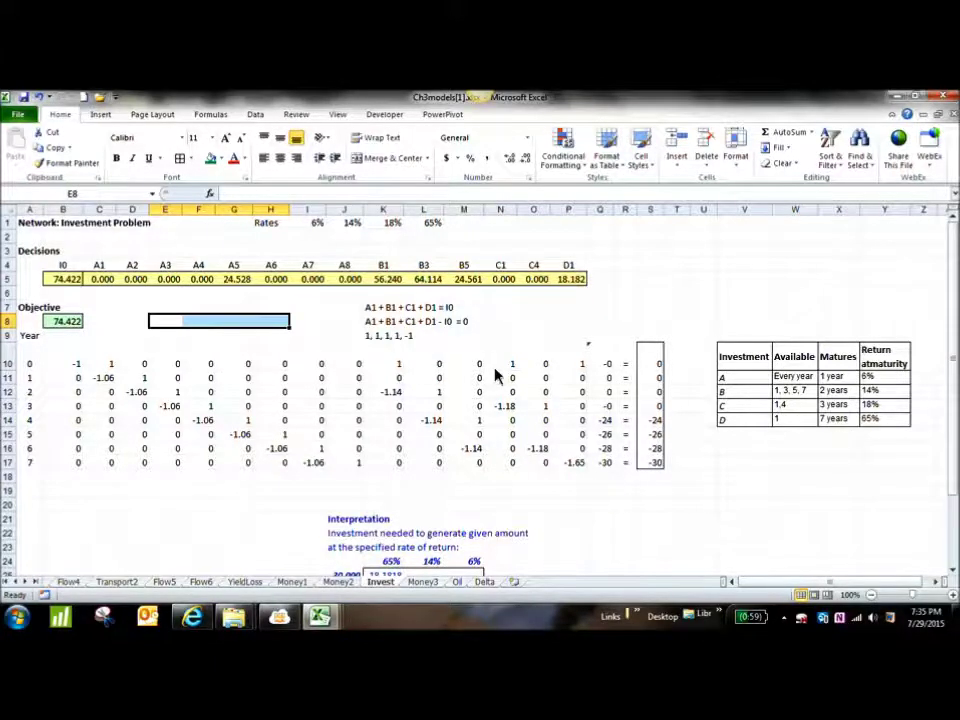
# Compare node 1 in the textbook's unified flow diagram with the A1 and A2 coefficients in row 11 of Ch3models[1].xlsx.
pyautogui.hotkey('alt', 'Tab')
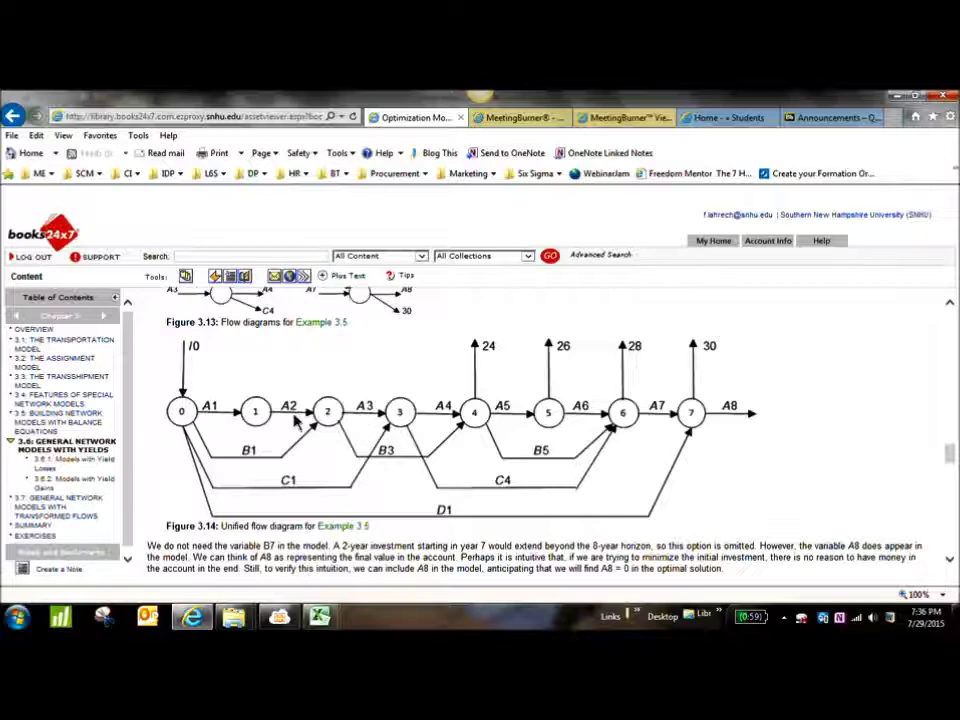
pyautogui.press('super+d')
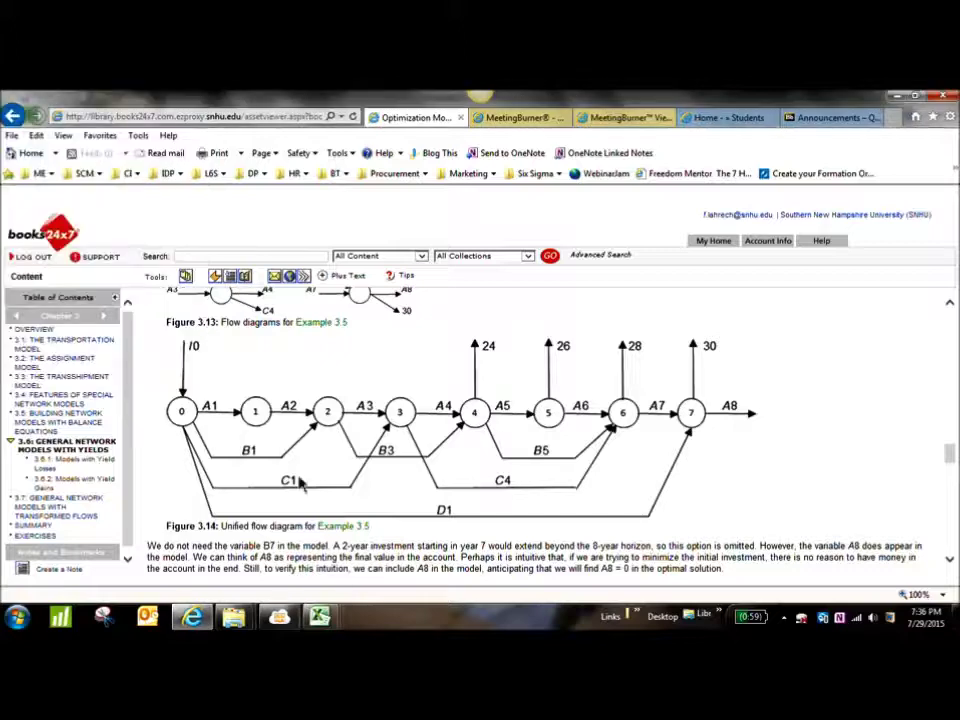
pyautogui.moveTo(319, 616)
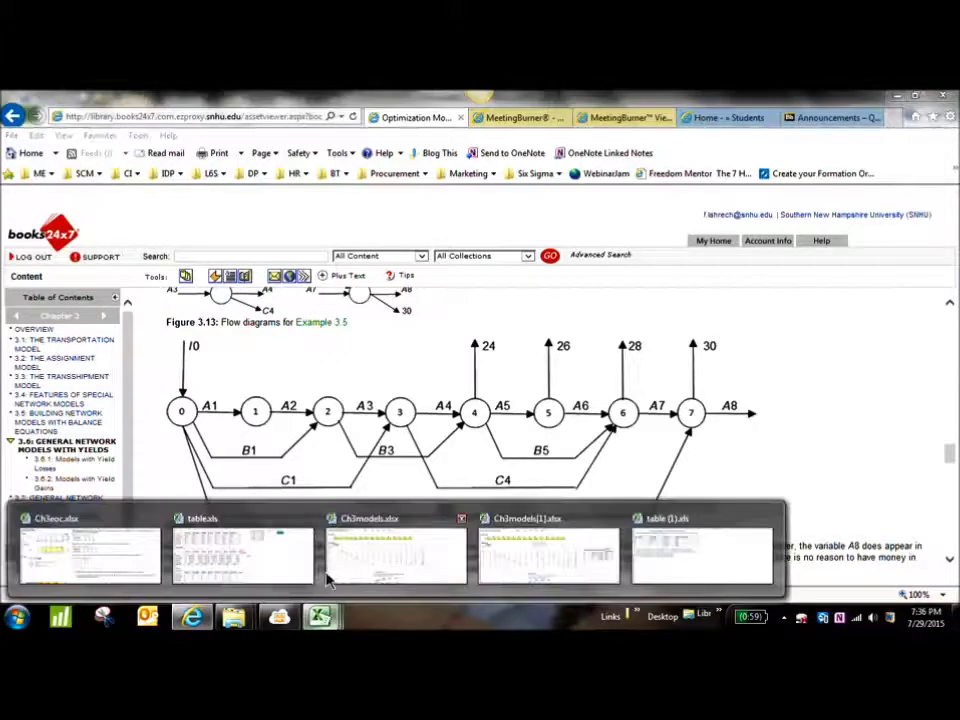
pyautogui.click(613, 568)
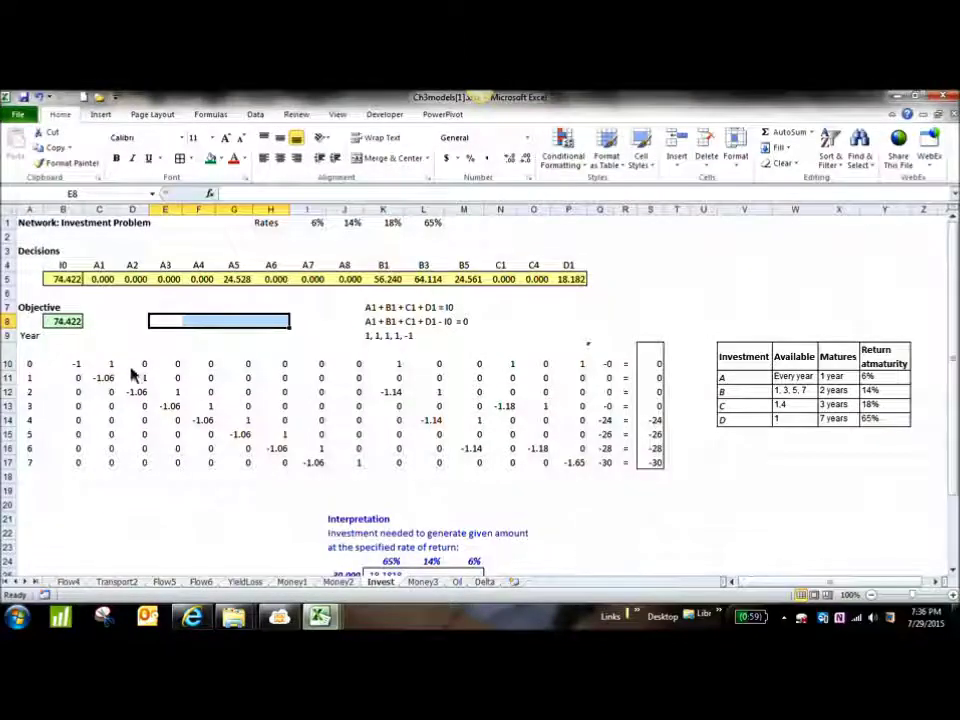
pyautogui.moveTo(113, 383); pyautogui.dragTo(135, 383)
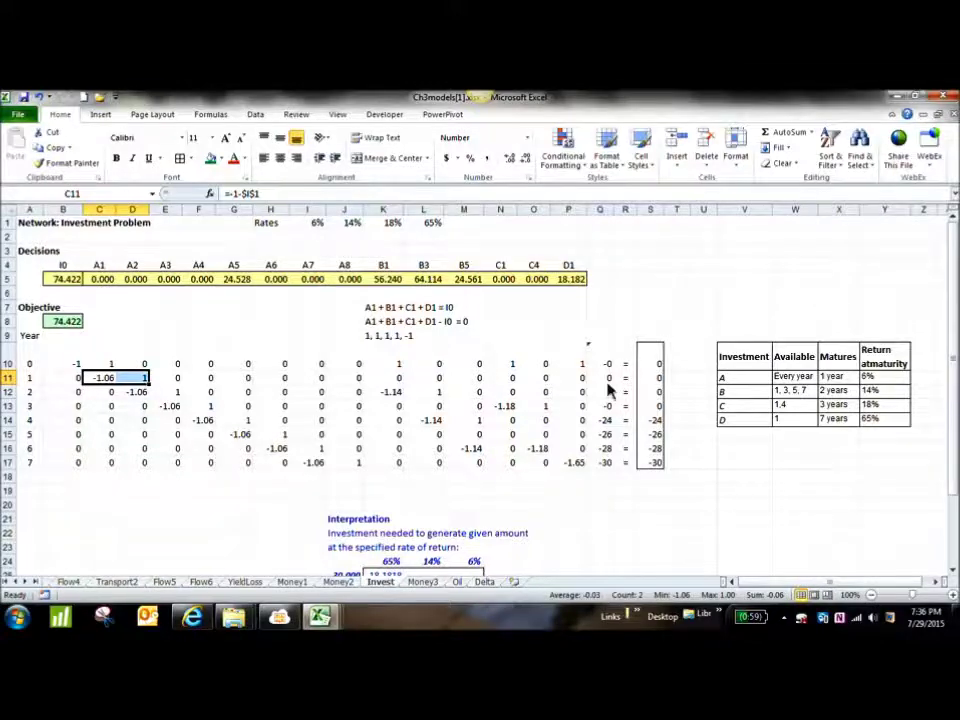
pyautogui.hotkey('alt', 'Tab')
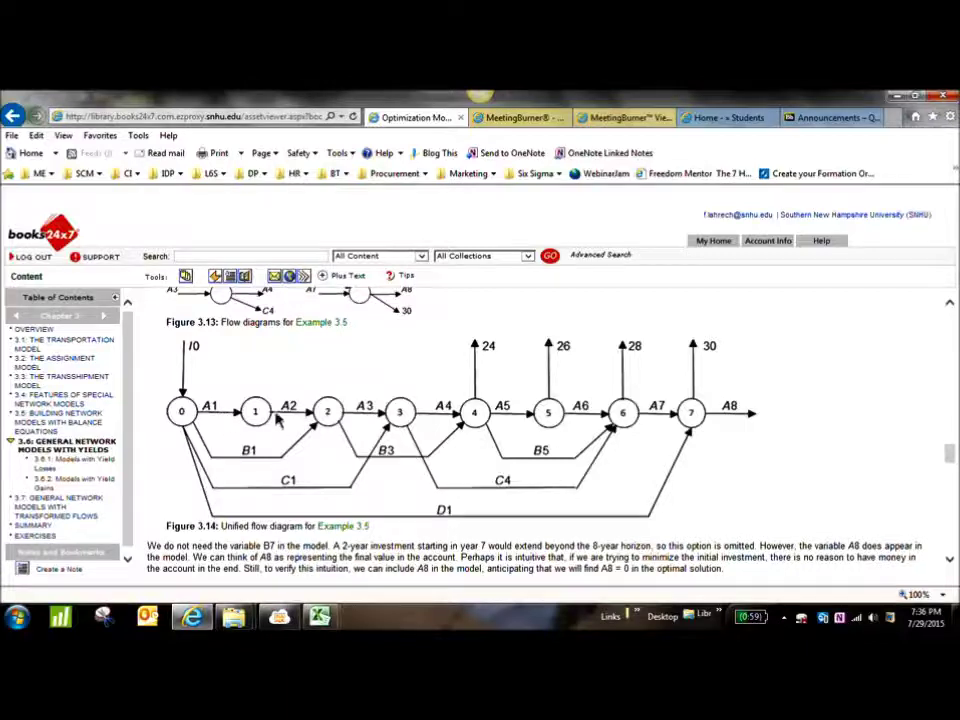
pyautogui.hotkey('alt', 'Tab')
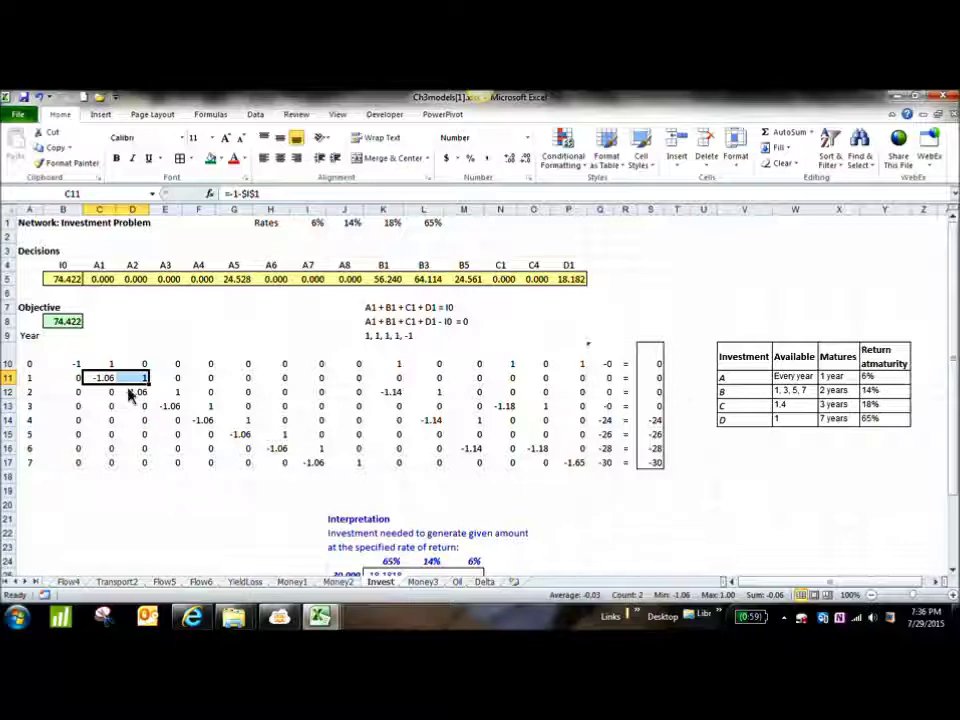
# Write year 1's balance equation "A1 * 1.06 = A2" as a note in cell D8.
pyautogui.click(110, 382)
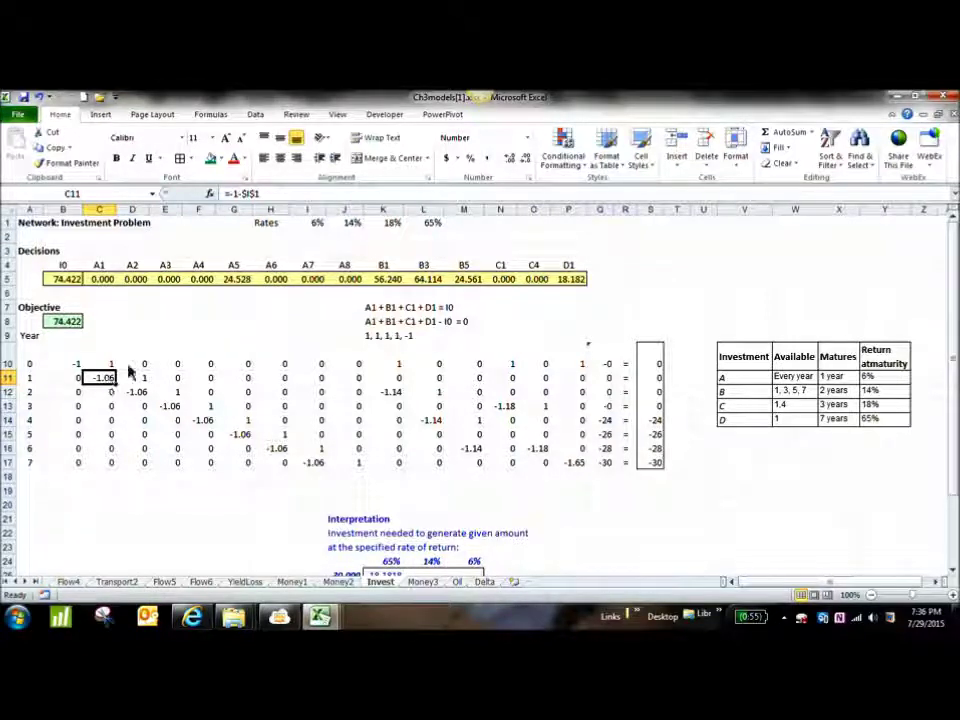
pyautogui.click(146, 324)
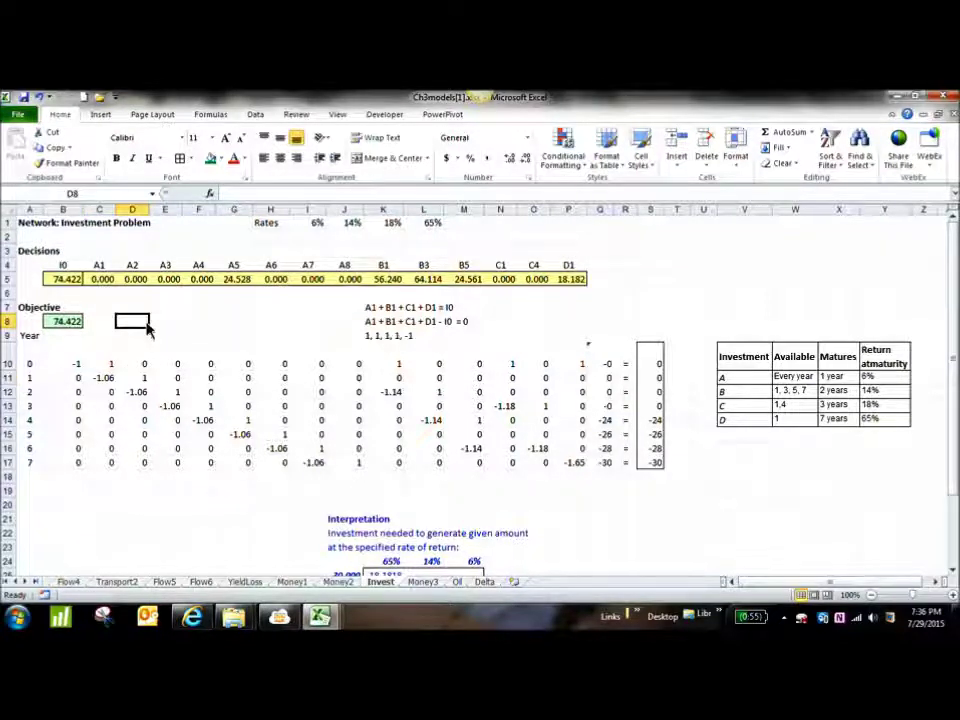
pyautogui.write('A1 *')
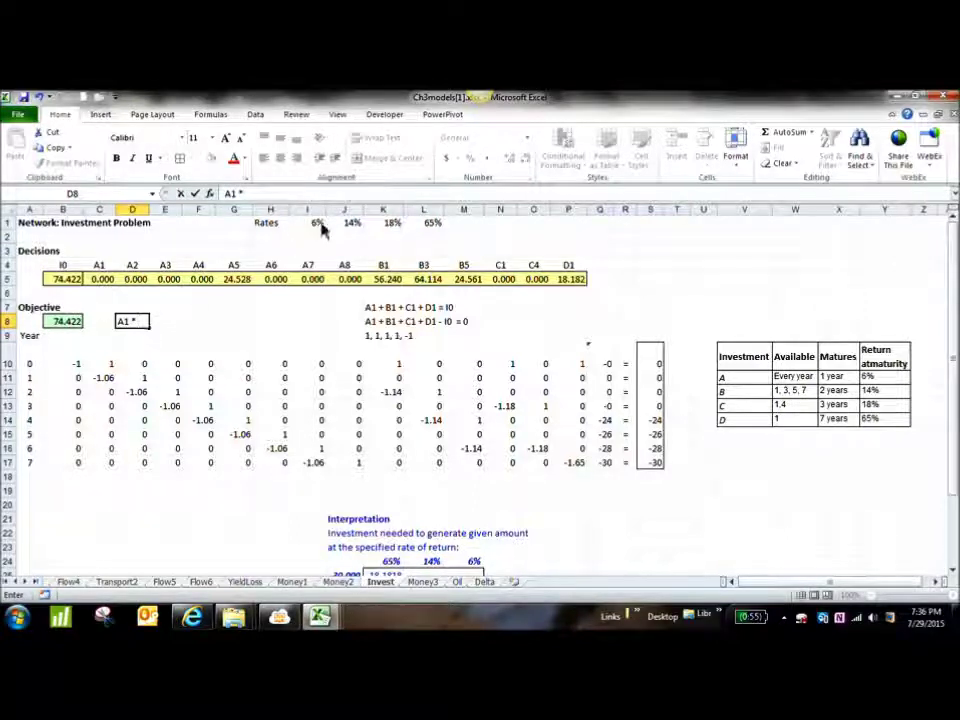
pyautogui.write(' 1.0')
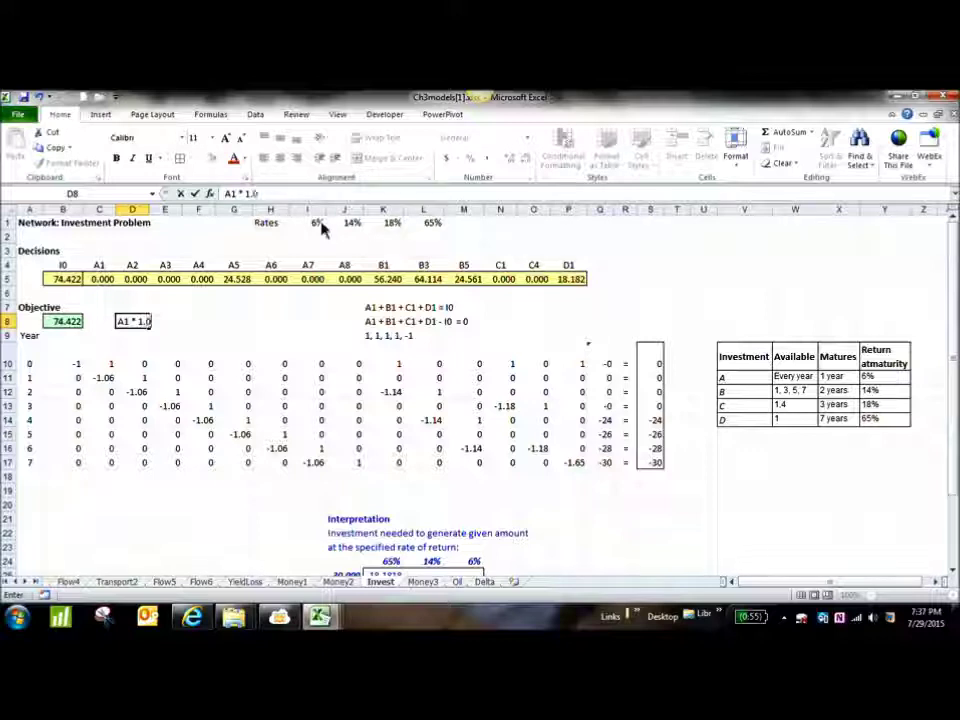
pyautogui.write('6')
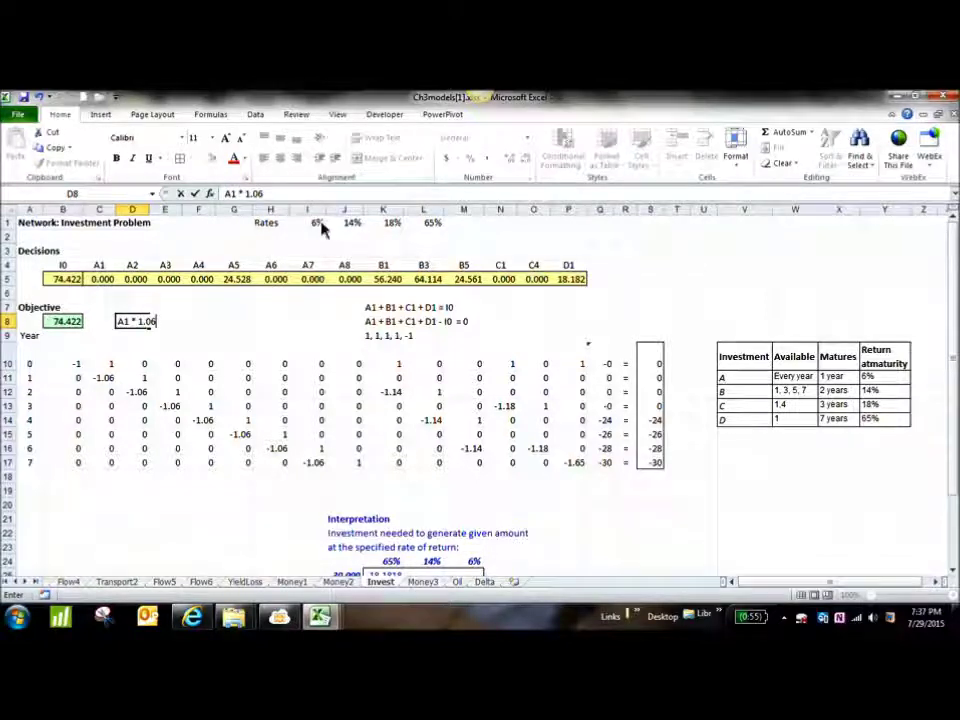
pyautogui.write(' =')
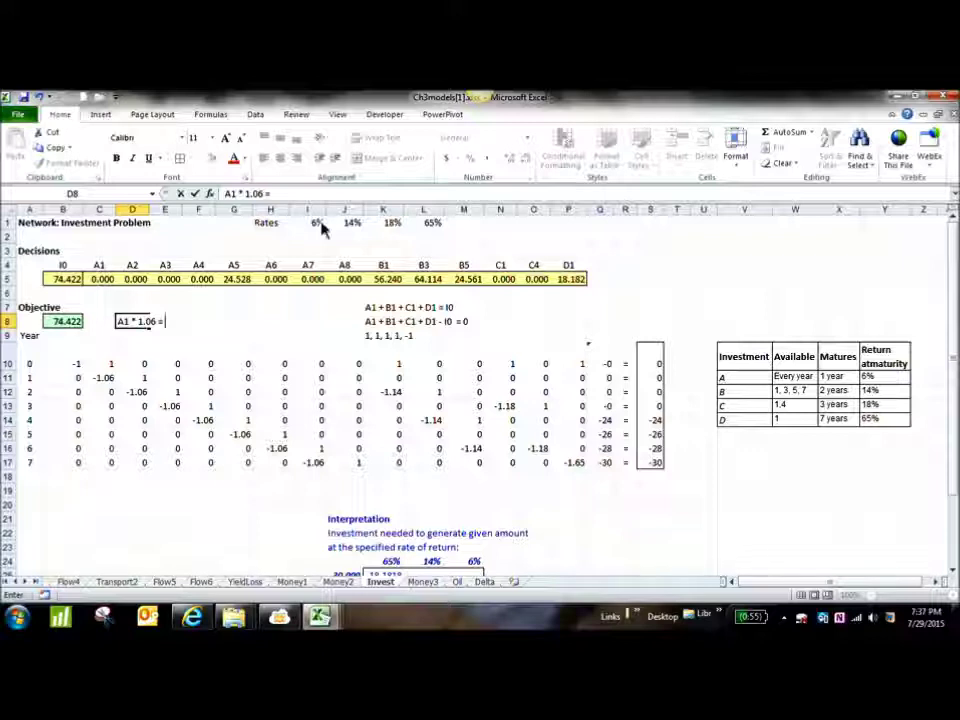
pyautogui.write(' A2')
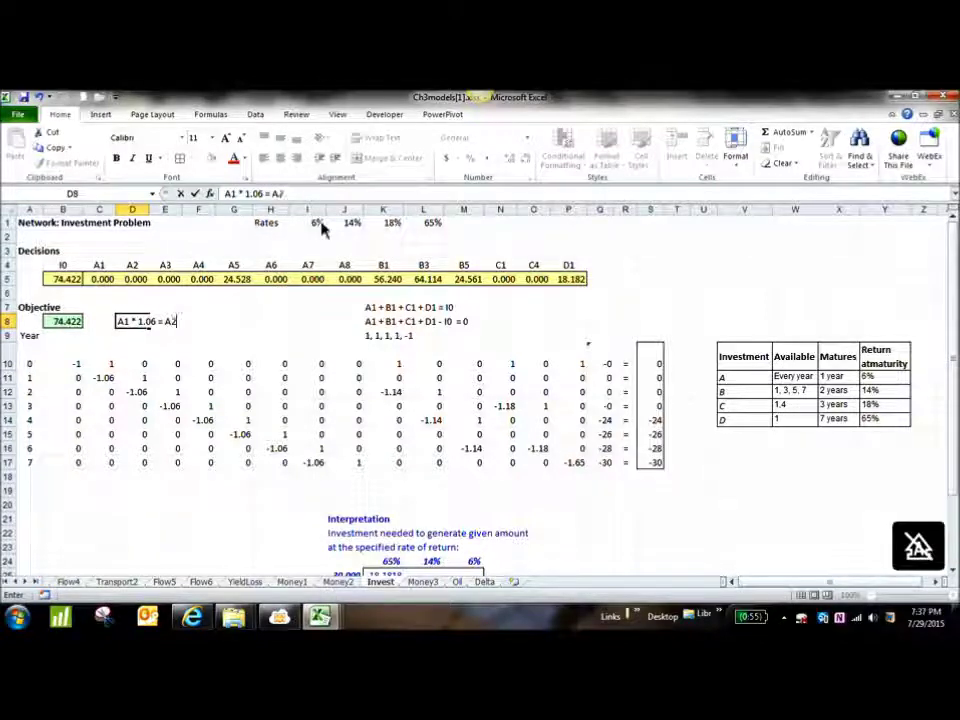
pyautogui.press('Return')
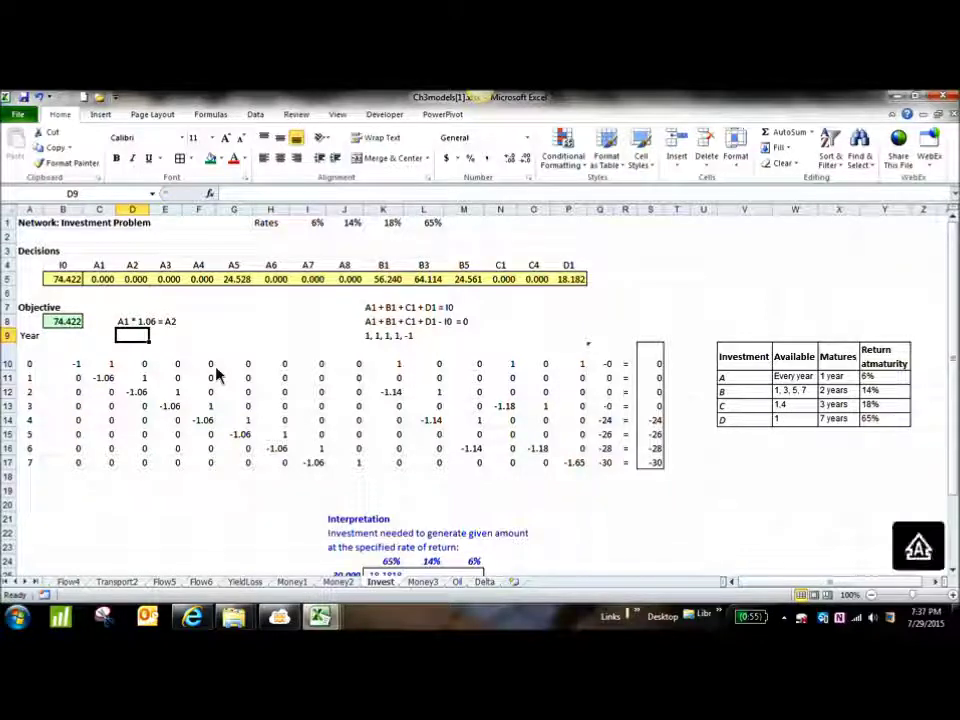
# Write the rearranged equation "A2 - A1 * 1.06 = 0" as a note in cell D9.
pyautogui.write('A1')
pyautogui.press('BackSpace')
pyautogui.press('BackSpace')
pyautogui.write('2 - A1')
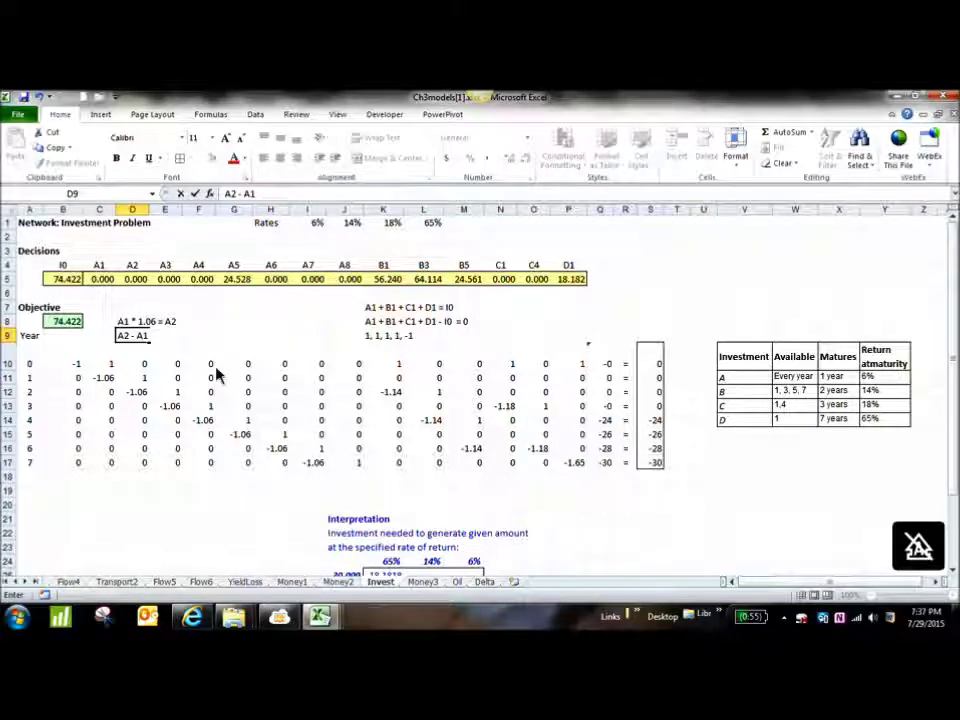
pyautogui.press('BackSpace')
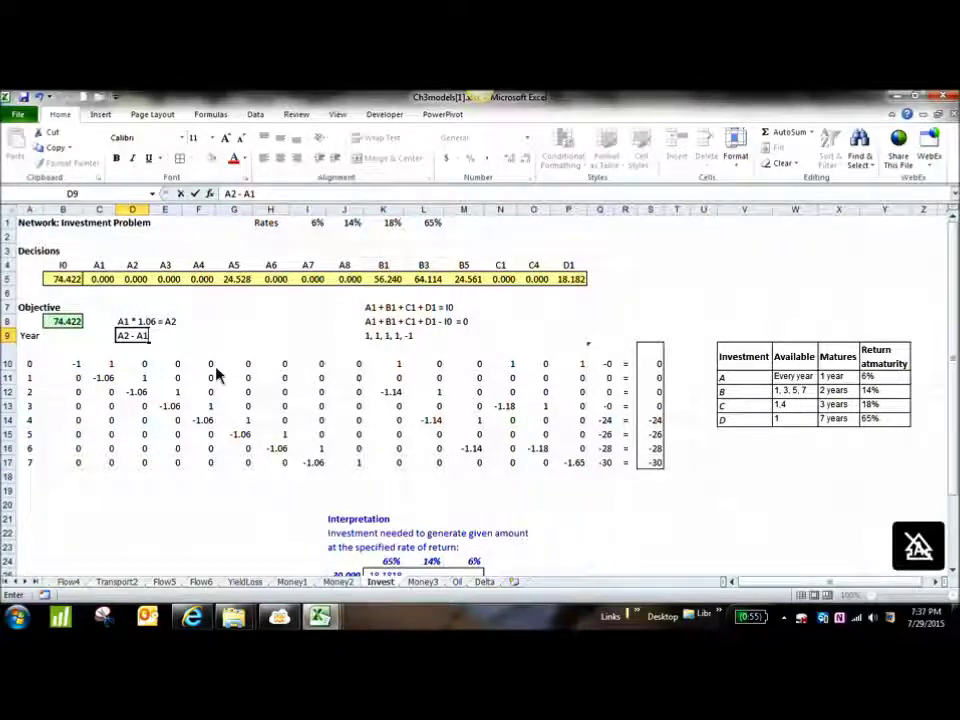
pyautogui.write('* 1.06')
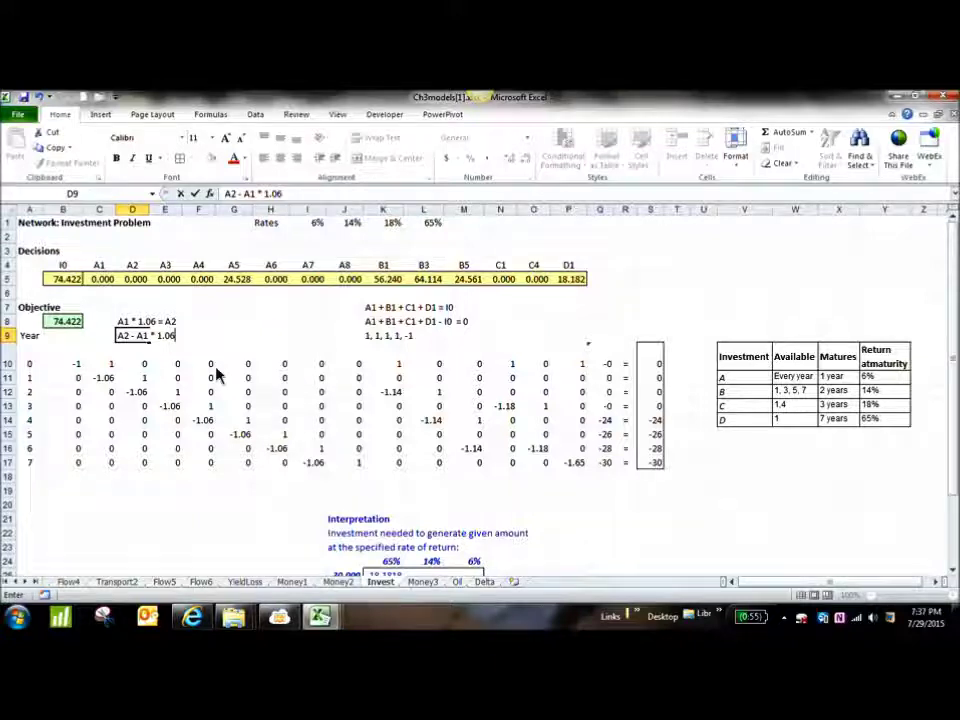
pyautogui.write(' =')
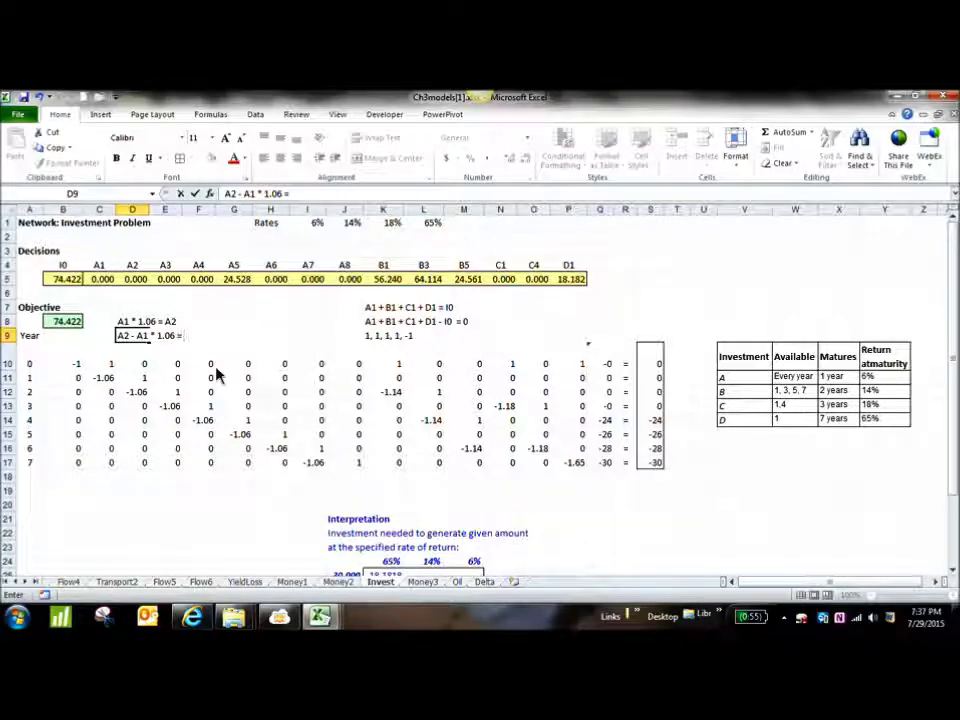
pyautogui.write(' 0')
pyautogui.press('Return')
# Compare the equation notes in D8 and D9 with year 1's A1 and A2 coefficients in cells C11 and D11.
pyautogui.click(121, 324)
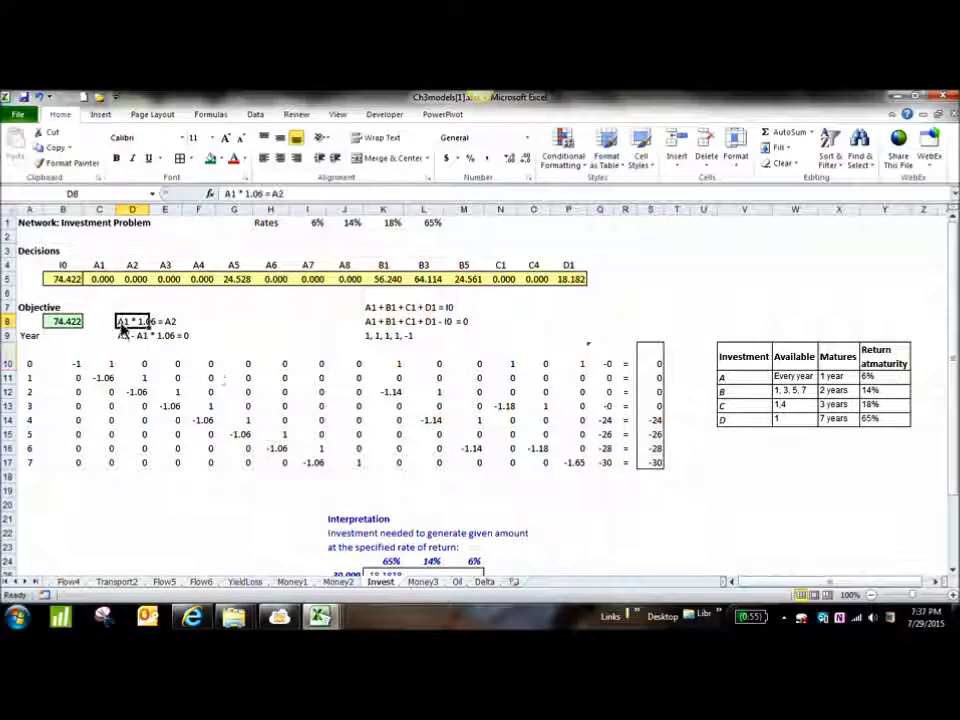
pyautogui.click(135, 337)
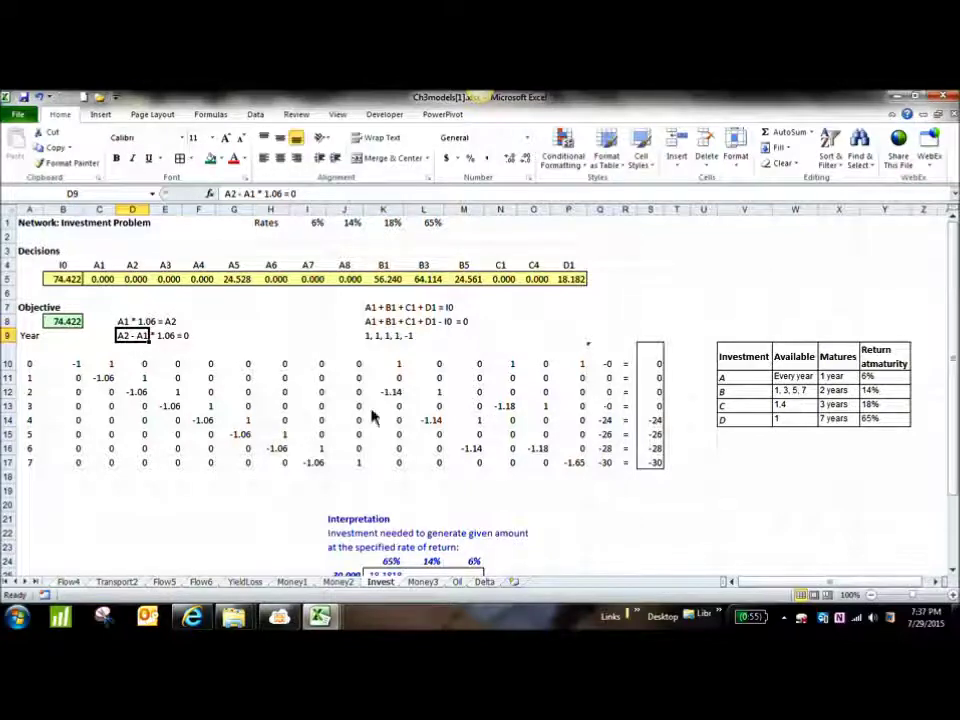
pyautogui.click(318, 353)
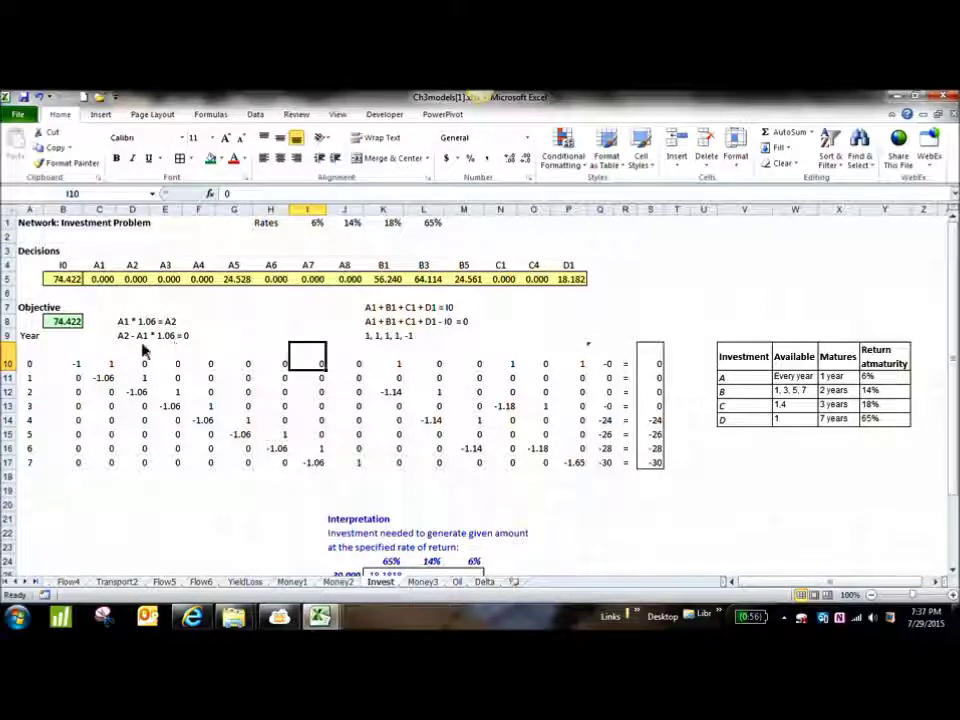
pyautogui.click(101, 381)
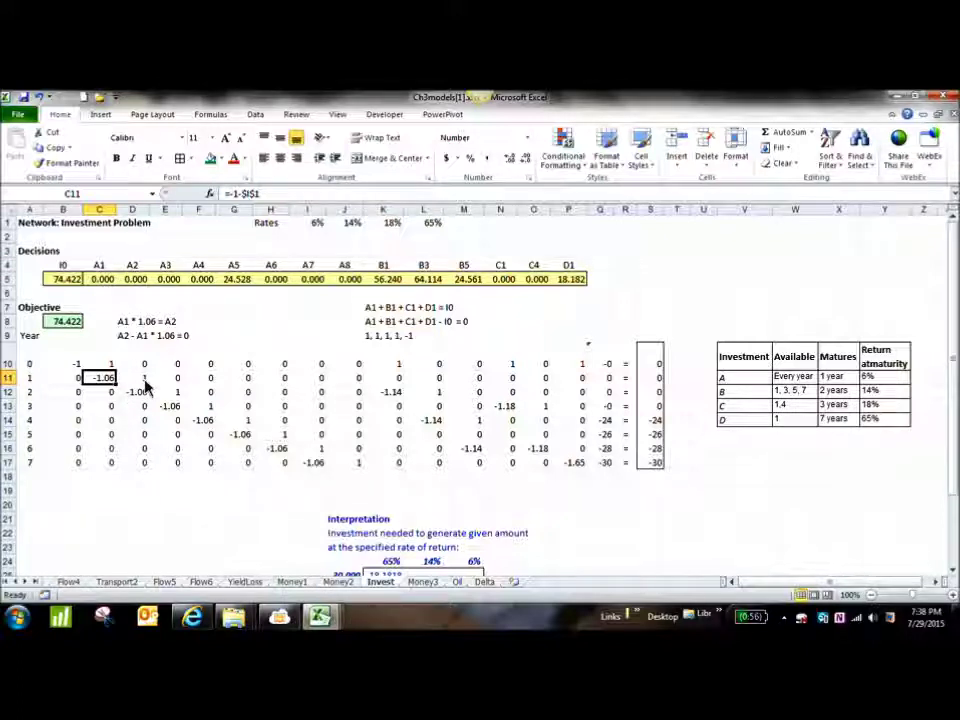
pyautogui.click(144, 380)
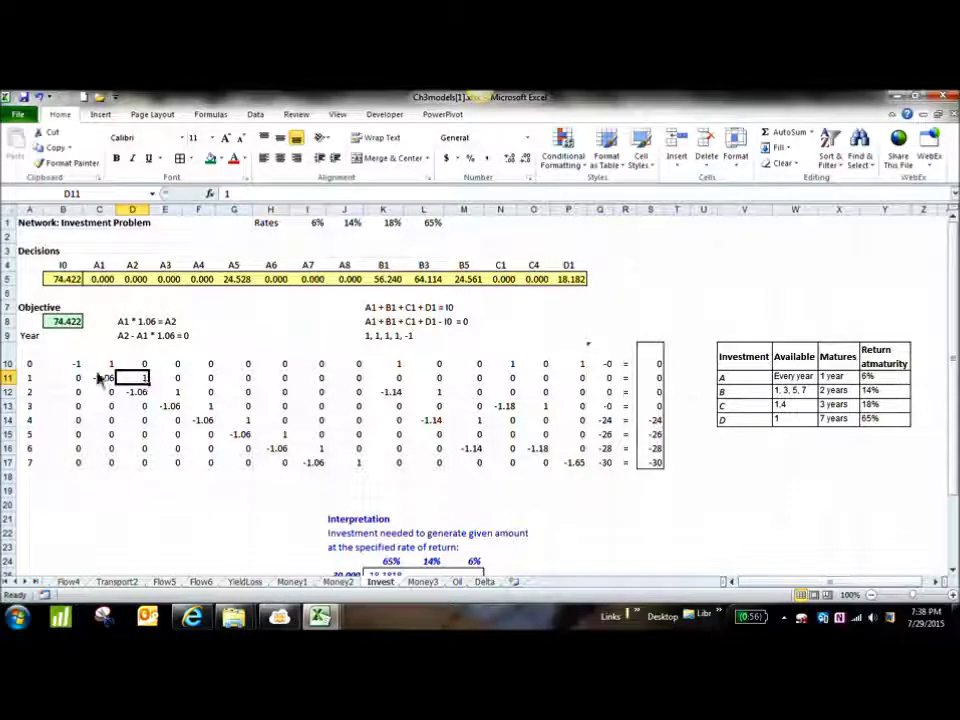
# Examine the coefficient matrix for years 0 to 7, including year 0's coefficients for I0, A1, B1, C1 and D1.
pyautogui.moveTo(54, 366); pyautogui.dragTo(600, 477)
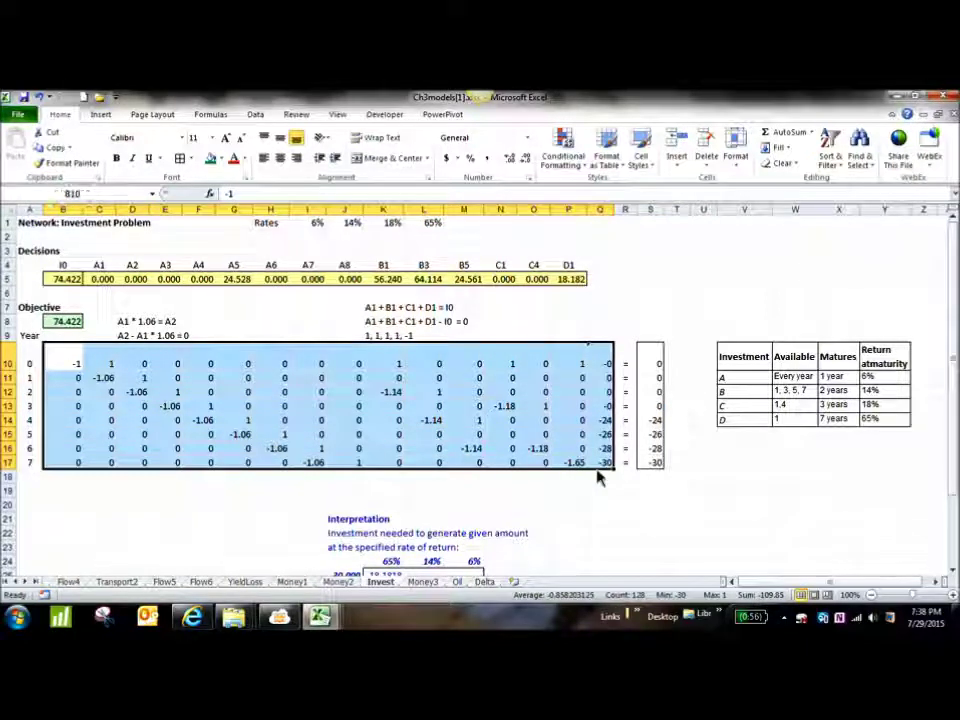
pyautogui.moveTo(590, 469); pyautogui.dragTo(82, 373)
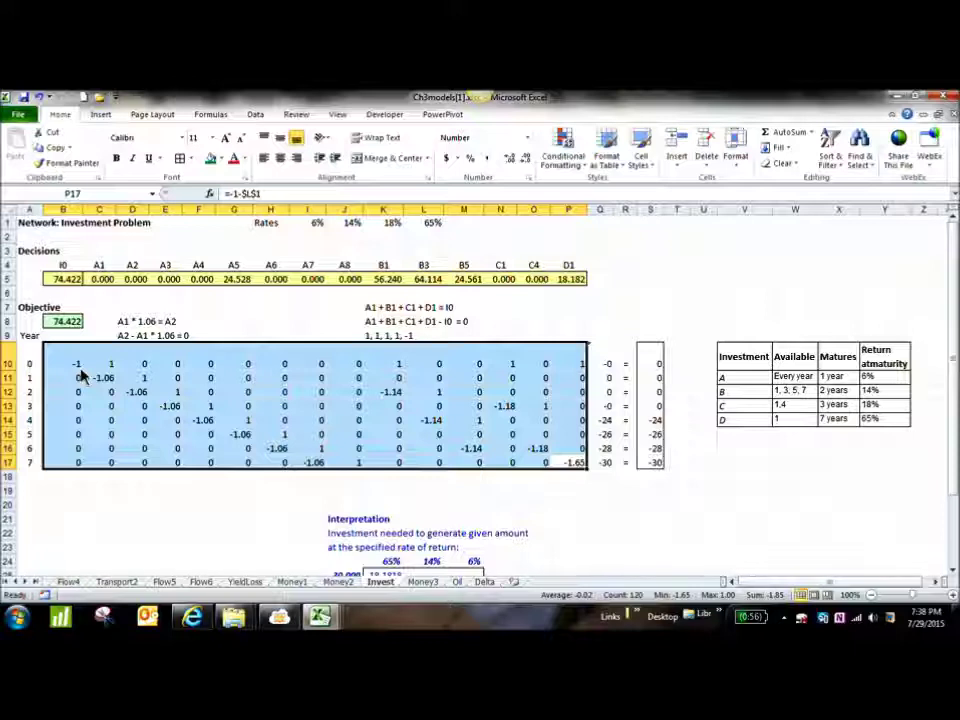
pyautogui.click(78, 365)
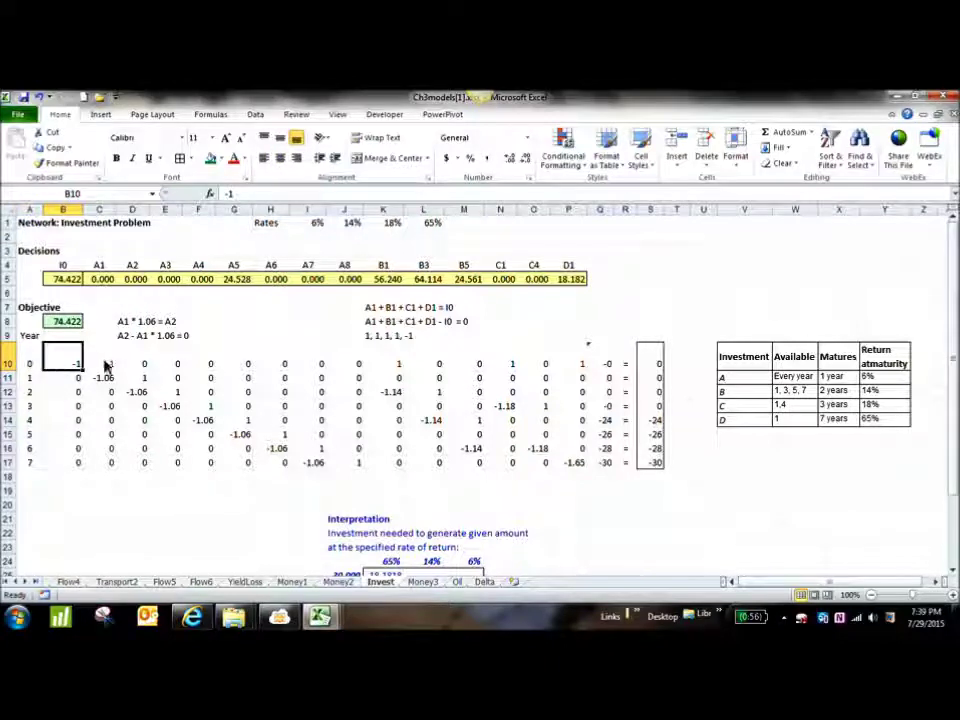
pyautogui.click(63, 267)
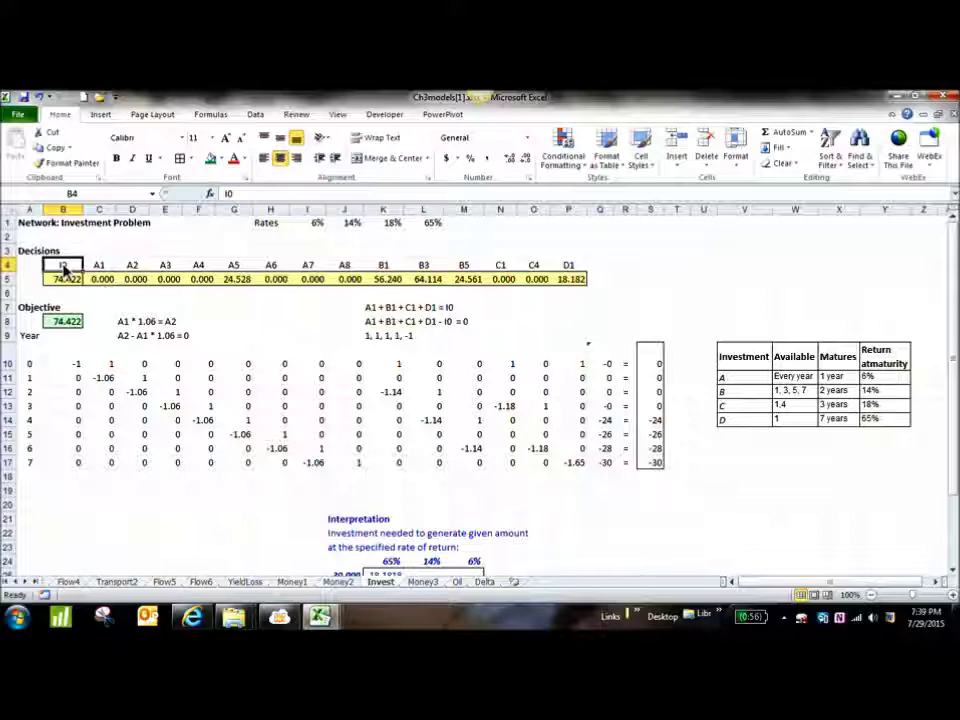
pyautogui.click(110, 364)
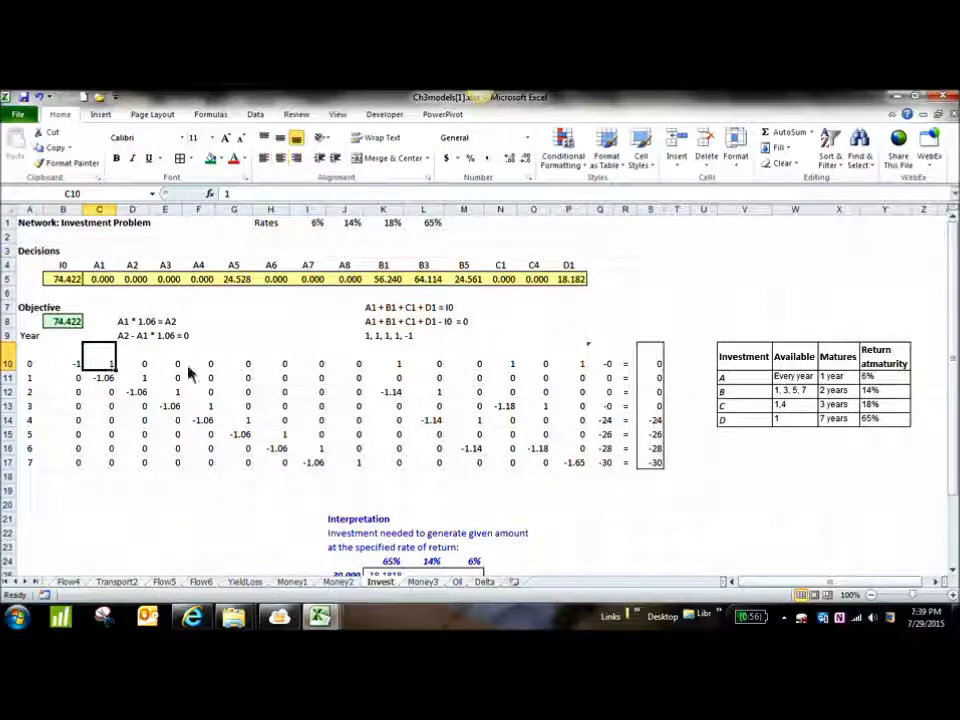
pyautogui.click(390, 366)
pyautogui.click(505, 366)
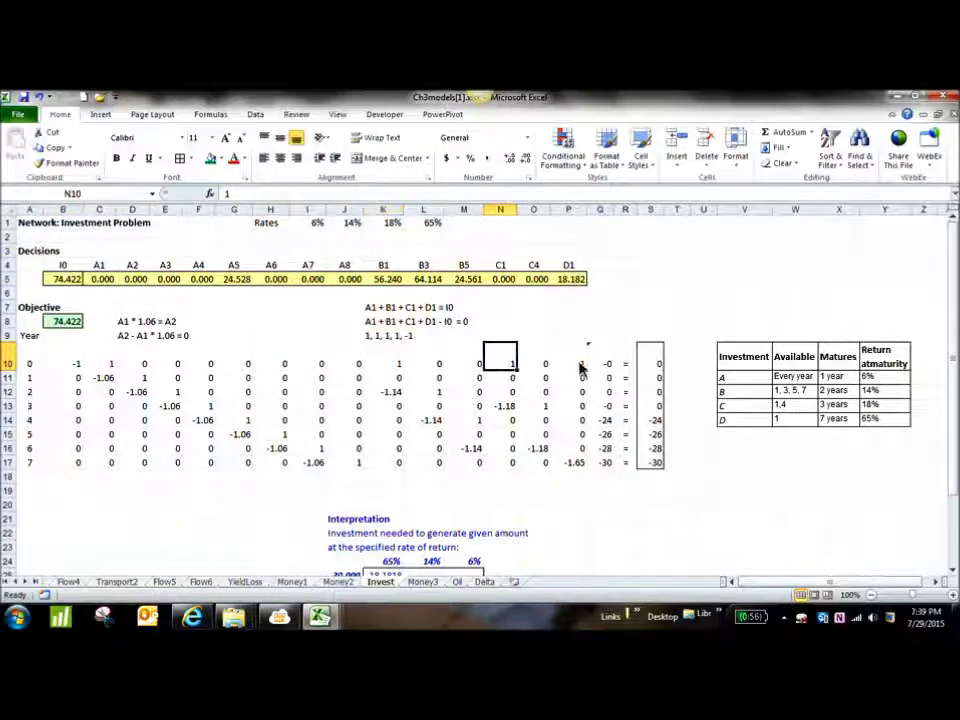
pyautogui.click(580, 366)
# Inspect the SUMPRODUCT formula in Q10 together with its two ranges, the coefficients B10:P10 and the decision values B5:P5.
pyautogui.click(651, 324)
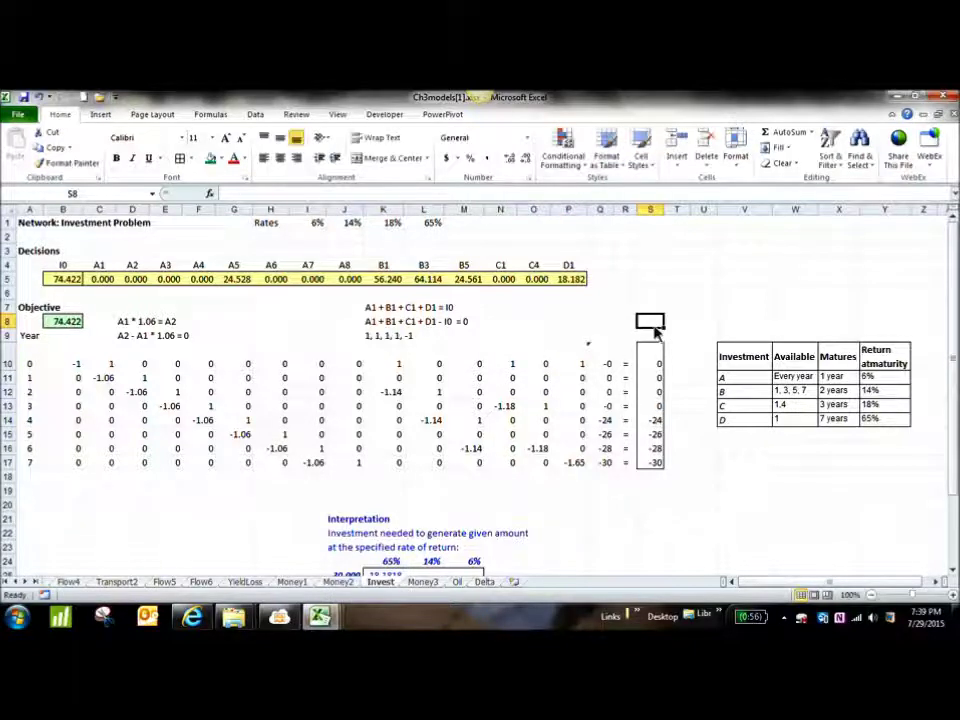
pyautogui.click(606, 366)
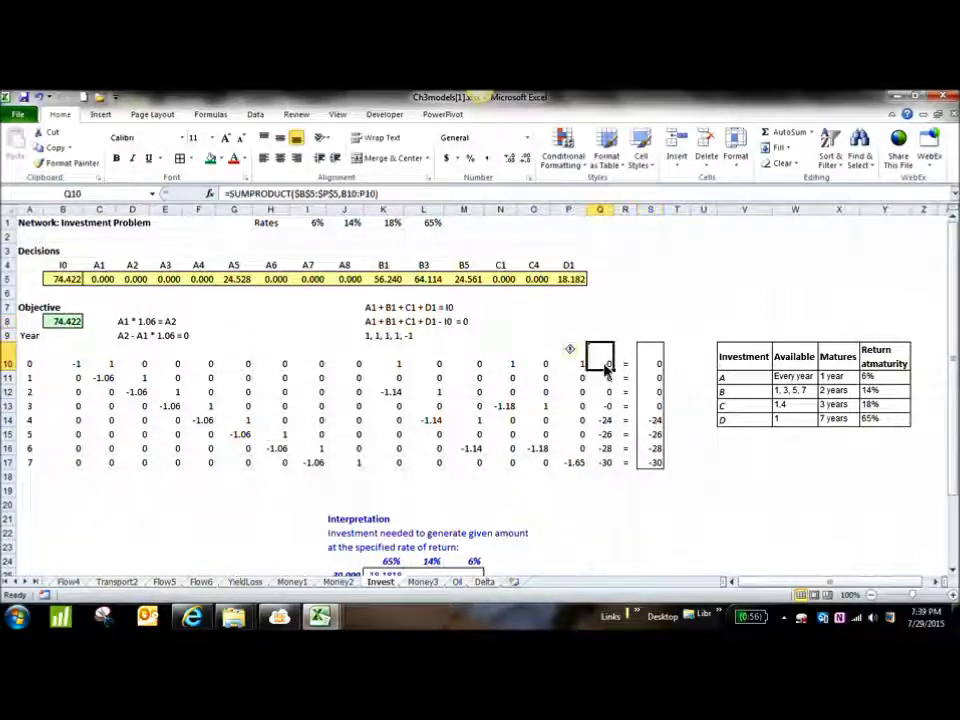
pyautogui.moveTo(572, 366); pyautogui.dragTo(81, 369)
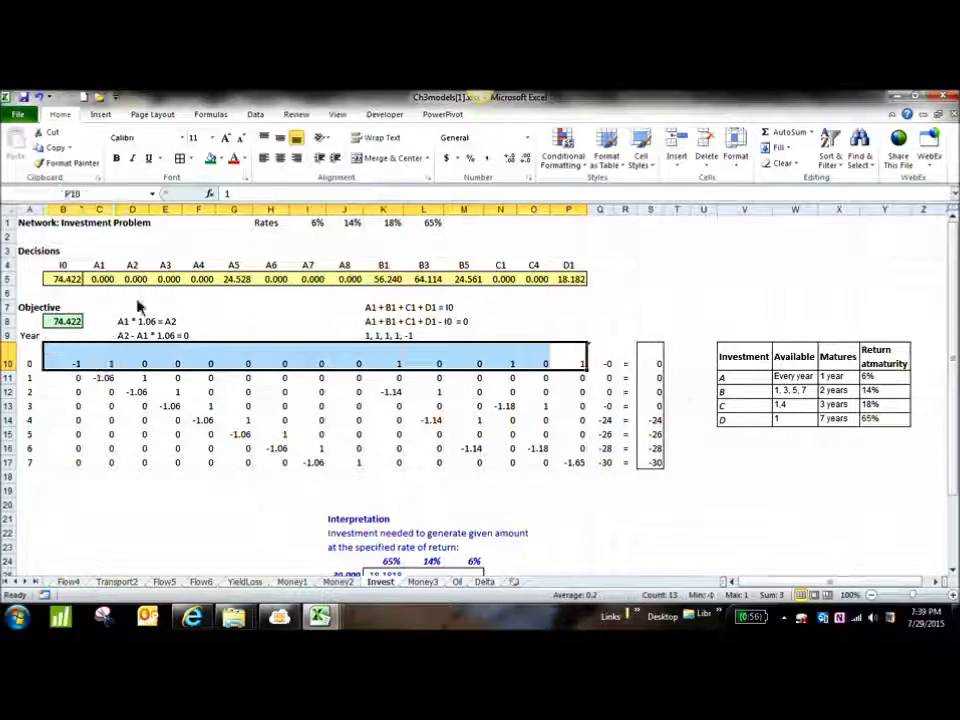
pyautogui.moveTo(62, 283); pyautogui.dragTo(583, 285)
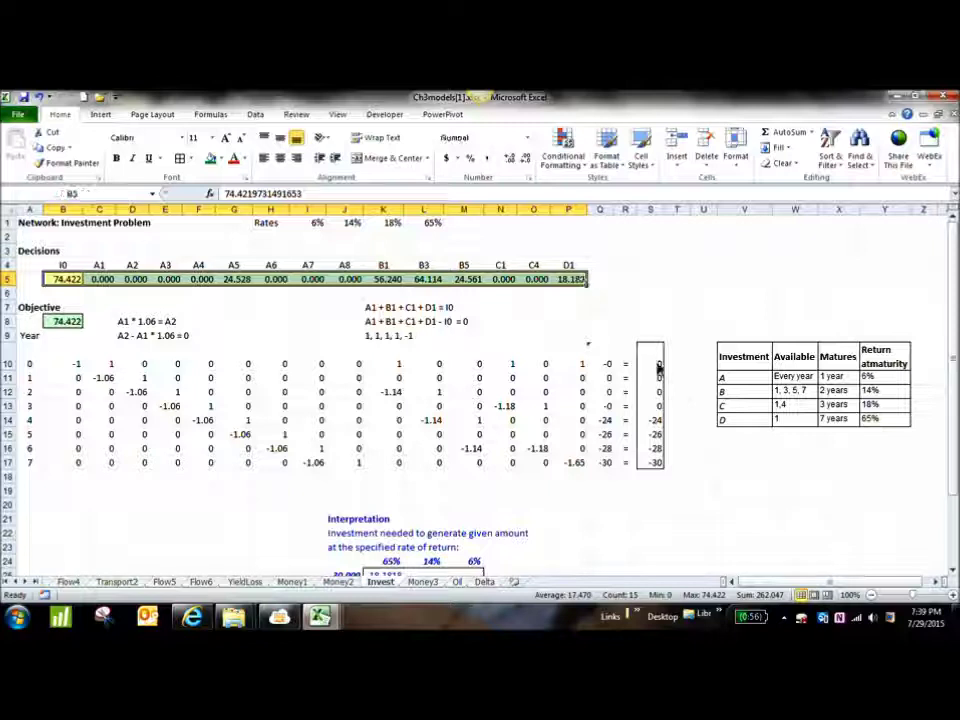
# Review the right-hand-side constants in column S for each year, ending with the range S14:S17 for years 4 to 7.
pyautogui.click(657, 366)
pyautogui.click(658, 392)
pyautogui.click(660, 407)
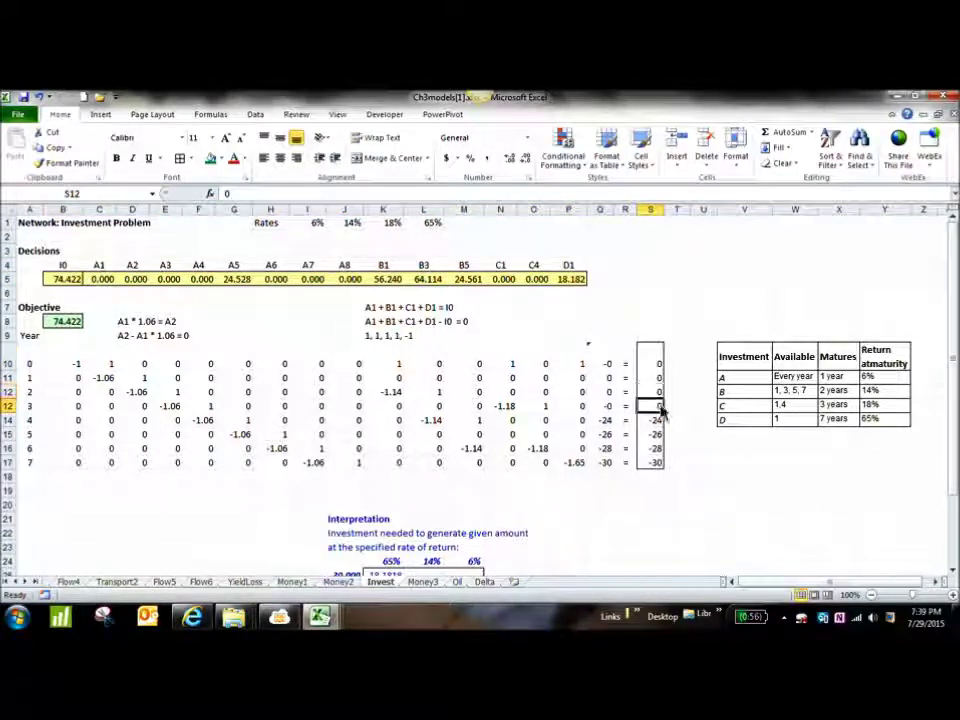
pyautogui.click(660, 424)
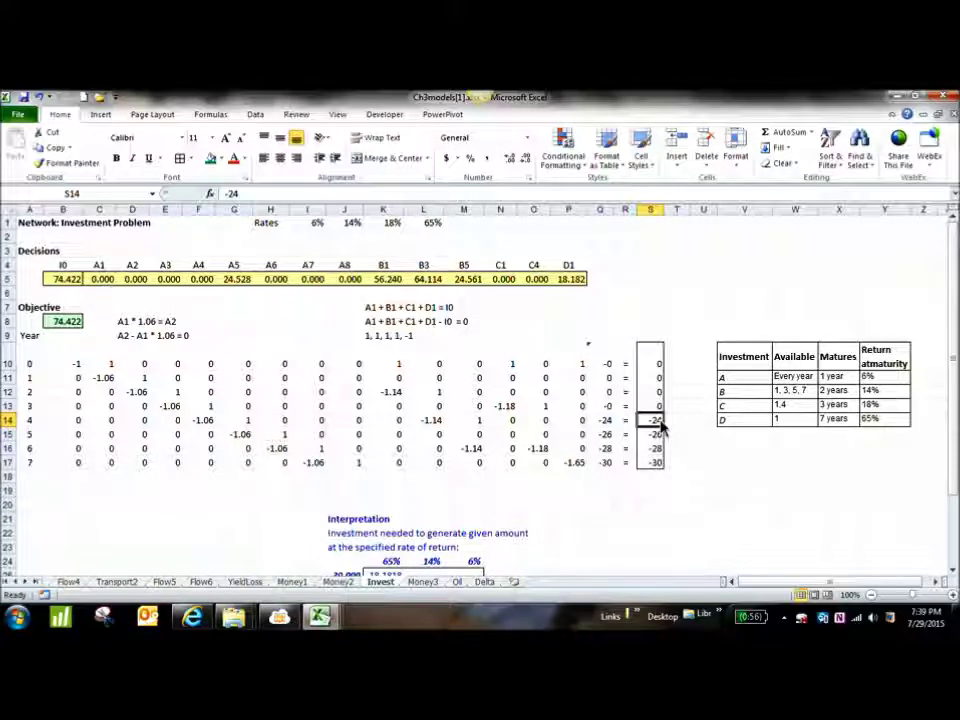
pyautogui.click(659, 440)
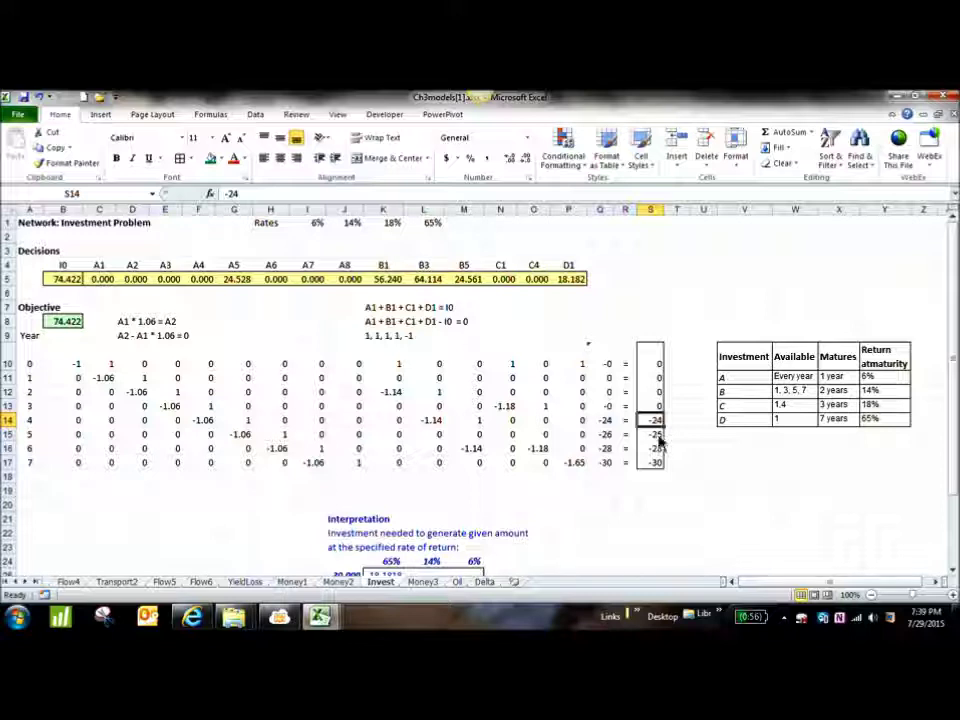
pyautogui.click(661, 450)
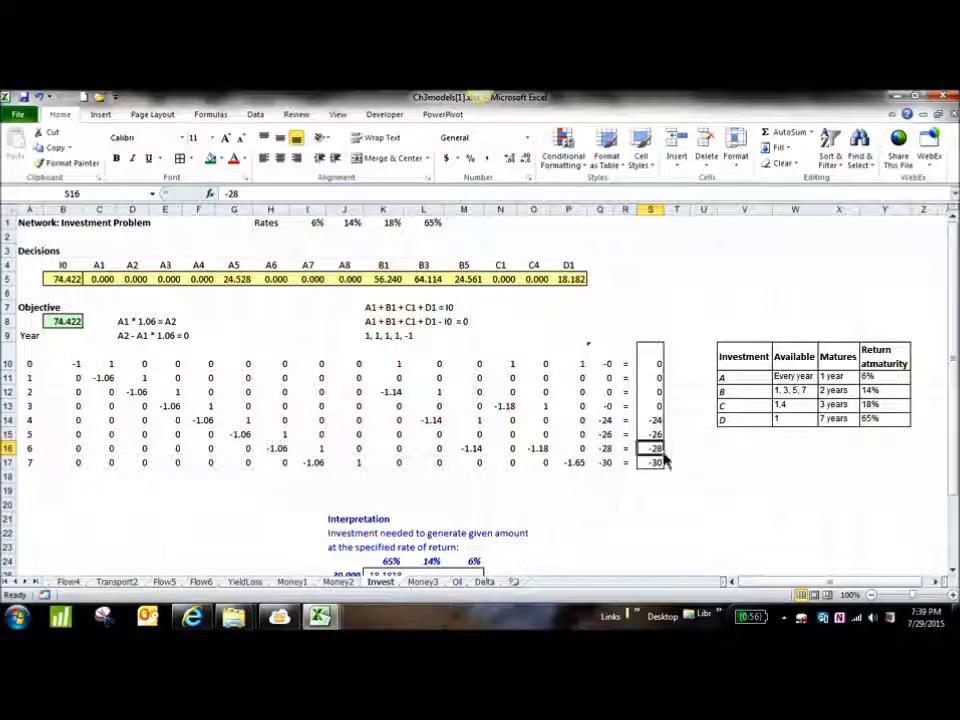
pyautogui.click(652, 463)
pyautogui.click(658, 436)
pyautogui.click(659, 448)
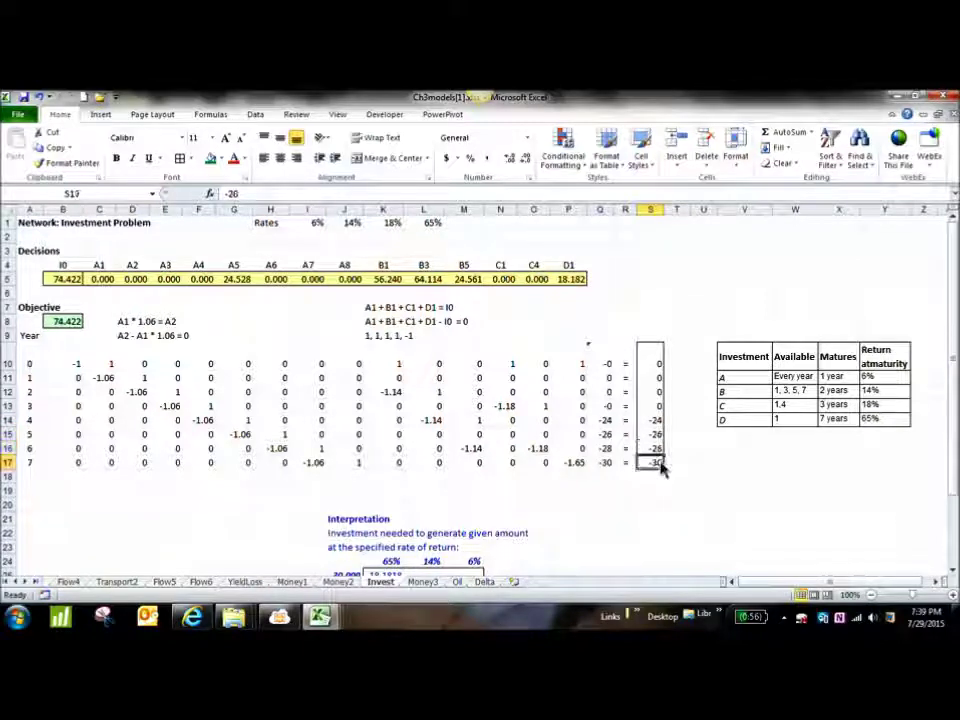
pyautogui.moveTo(657, 421); pyautogui.dragTo(660, 473)
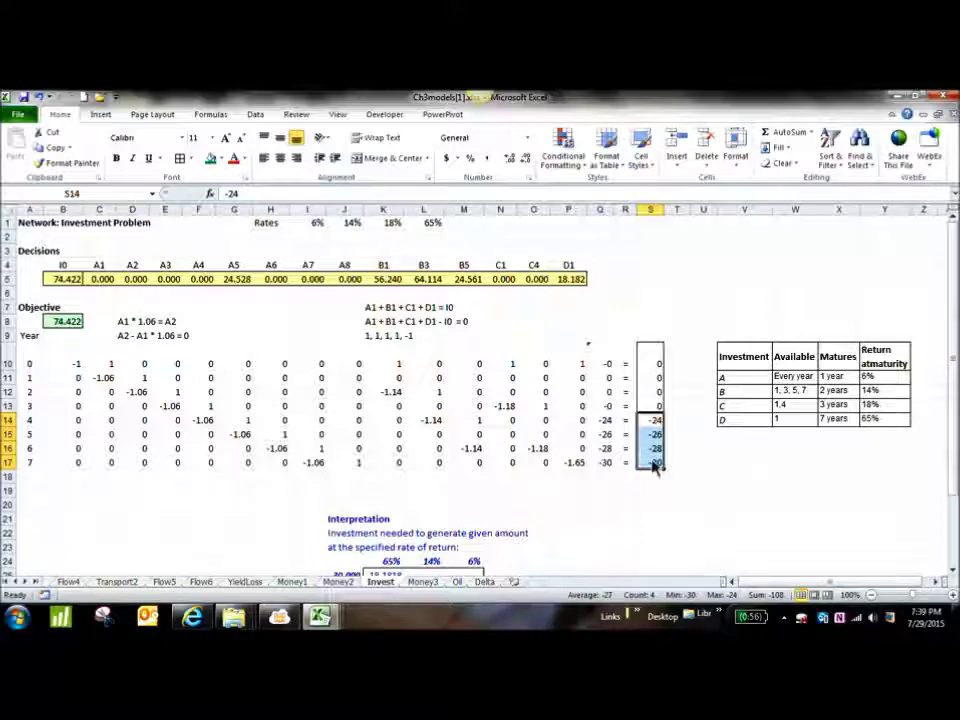
# Compare the I0 inflow at node 0 in the textbook's unified flow diagram with cell B10 in Ch3models[1].xlsx.
pyautogui.click(335, 619)
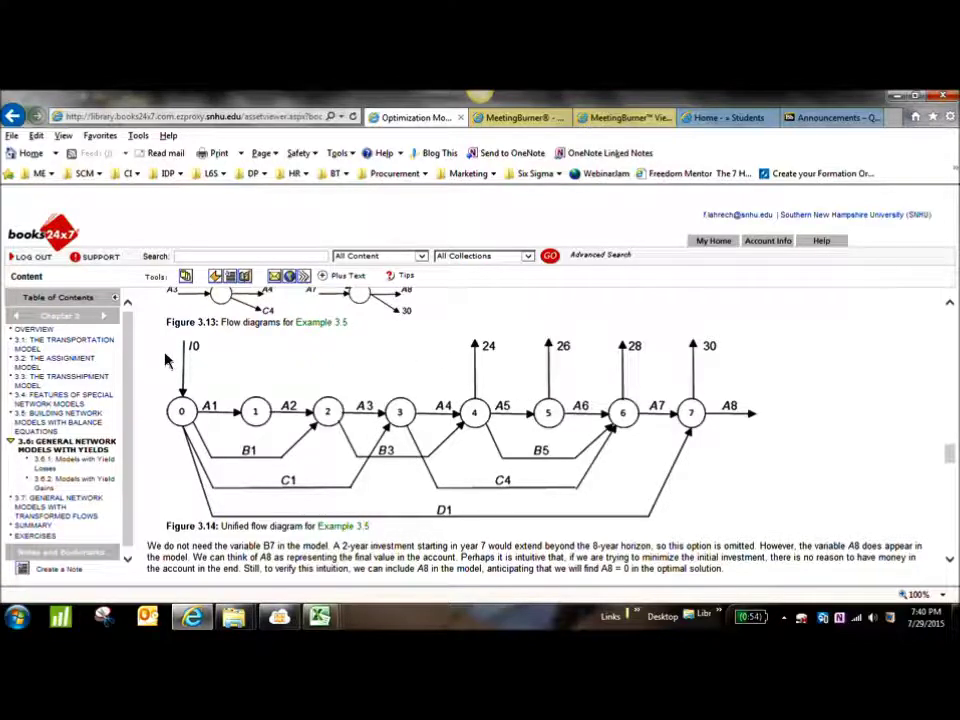
pyautogui.hotkey('alt', 'Tab')
pyautogui.click(75, 360)
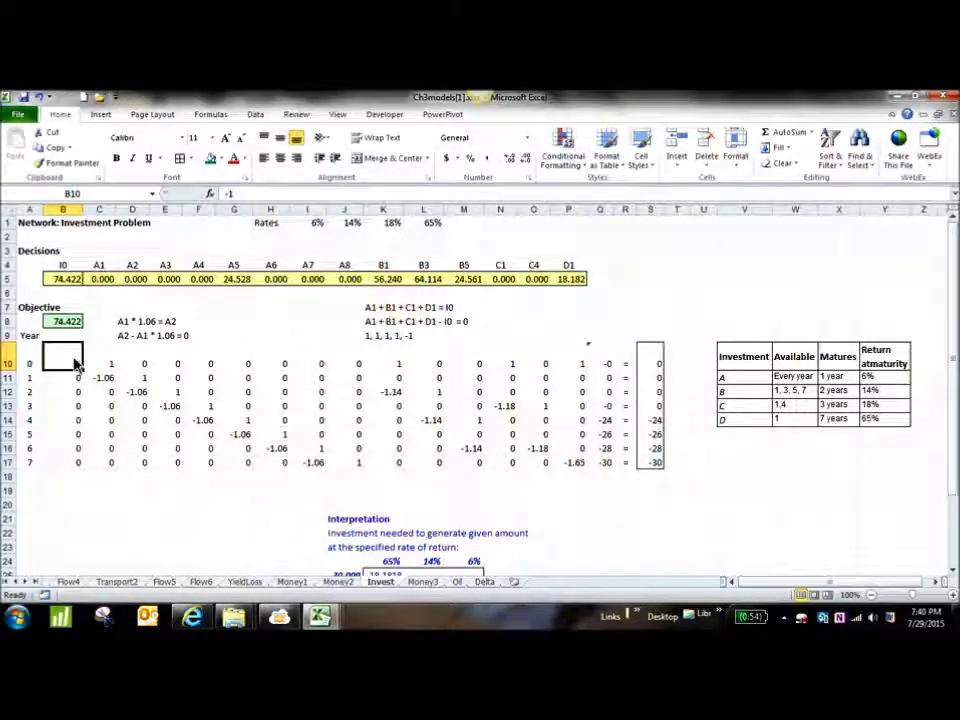
# Check the constants for years 4 to 7 in S14:S17 against the outflows in the textbook's unified flow diagram.
pyautogui.click(657, 424)
pyautogui.click(658, 434)
pyautogui.click(658, 448)
pyautogui.click(660, 462)
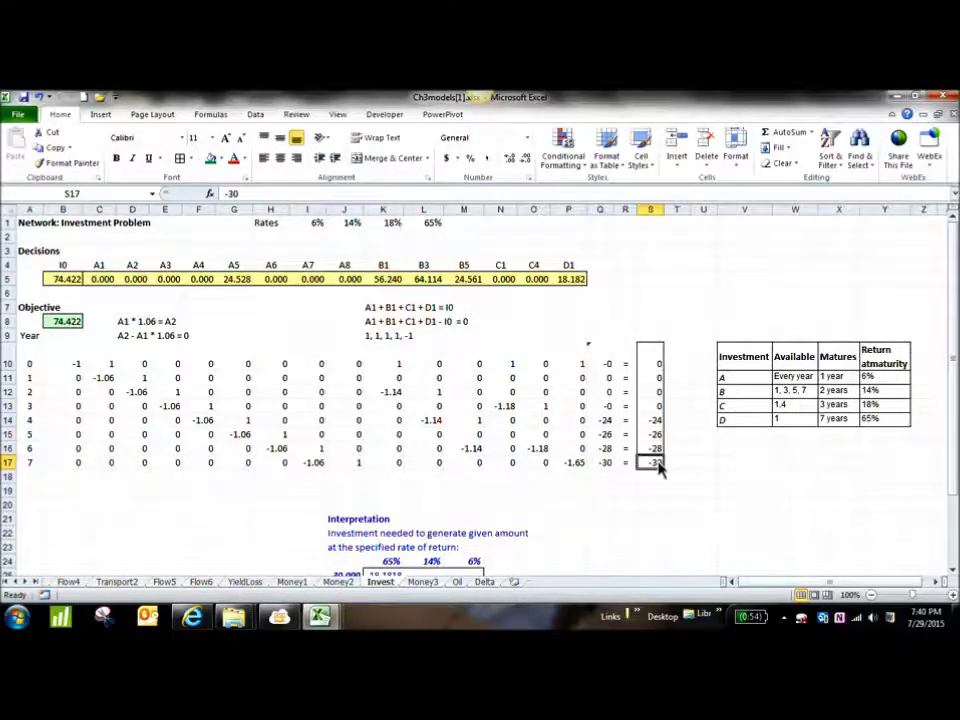
pyautogui.hotkey('alt', 'Tab')
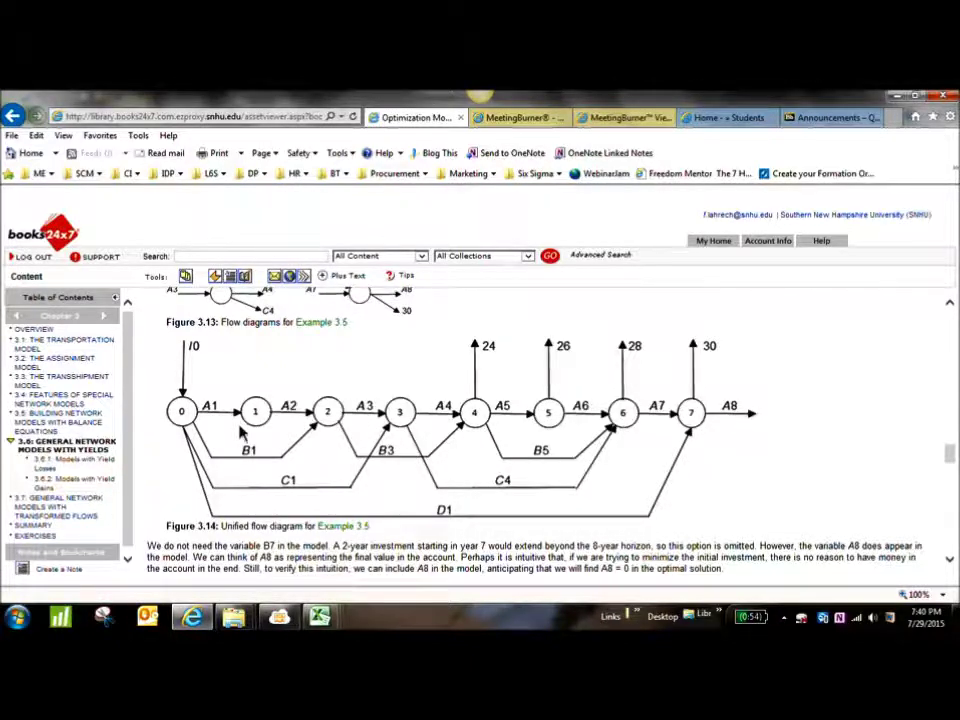
# Compare the A investment coefficients in C11, D12 and E13 of Ch3models[1].xlsx with the A arrows in the textbook's flow diagram.
pyautogui.hotkey('alt', 'Tab')
pyautogui.click(103, 378)
pyautogui.click(133, 391)
pyautogui.click(165, 405)
pyautogui.click(138, 392)
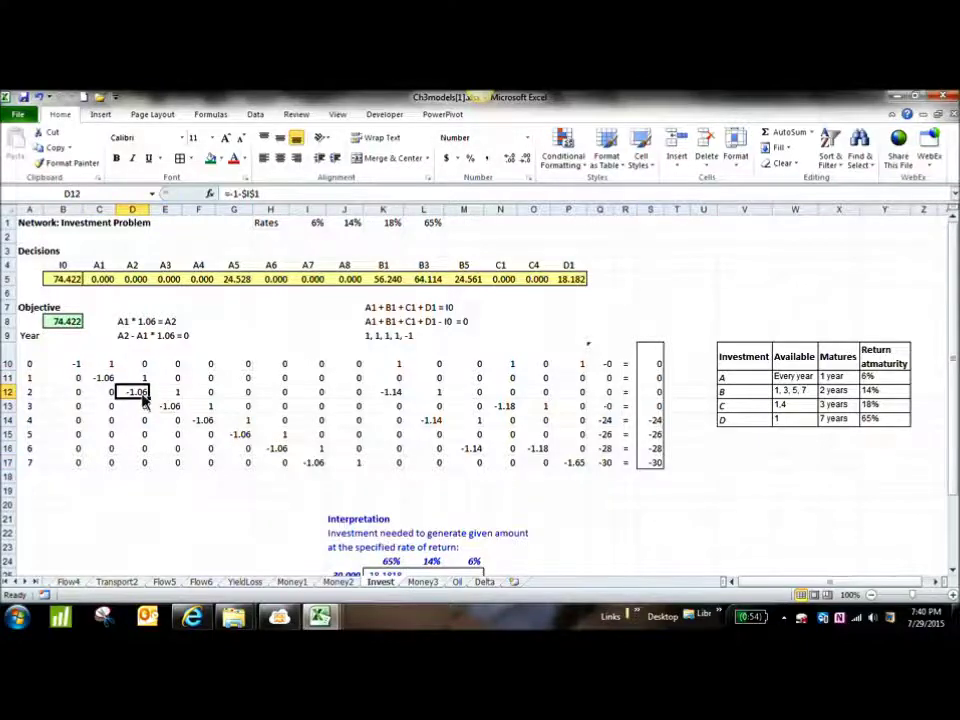
pyautogui.hotkey('alt', 'Tab')
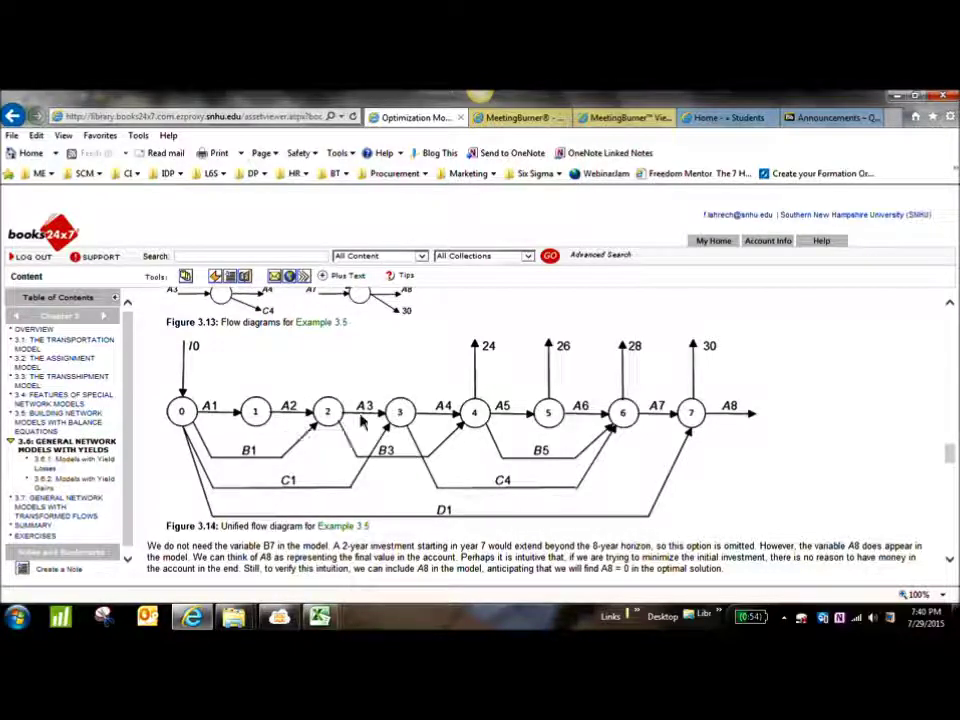
pyautogui.hotkey('alt', 'Tab')
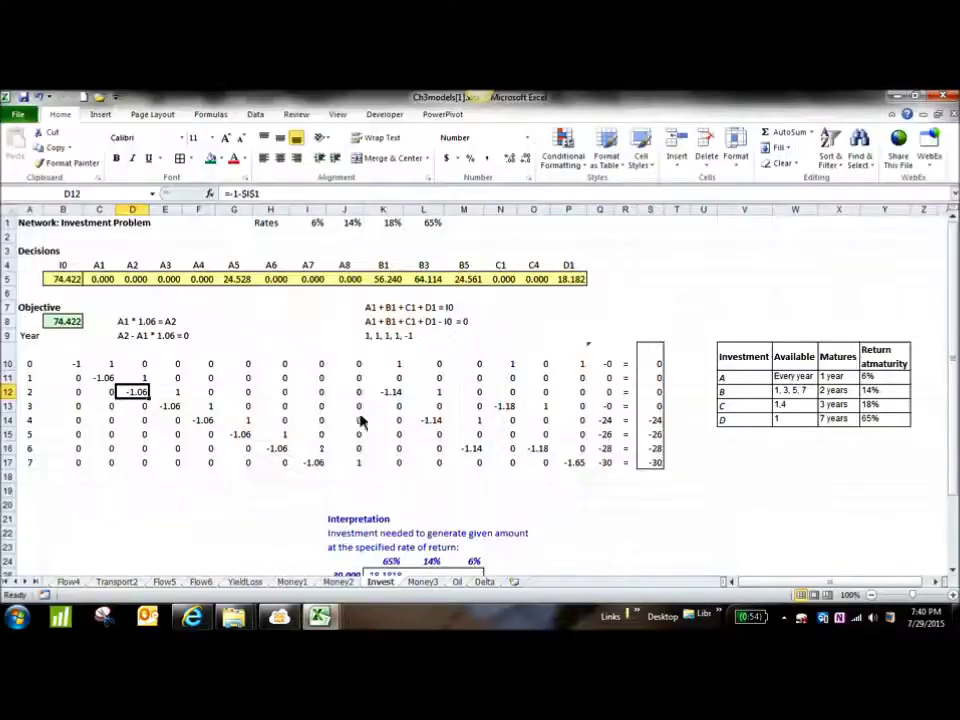
# Inspect the A1 and A2 coefficients for years 1 and 2 in C11, D11 and D12.
pyautogui.click(101, 380)
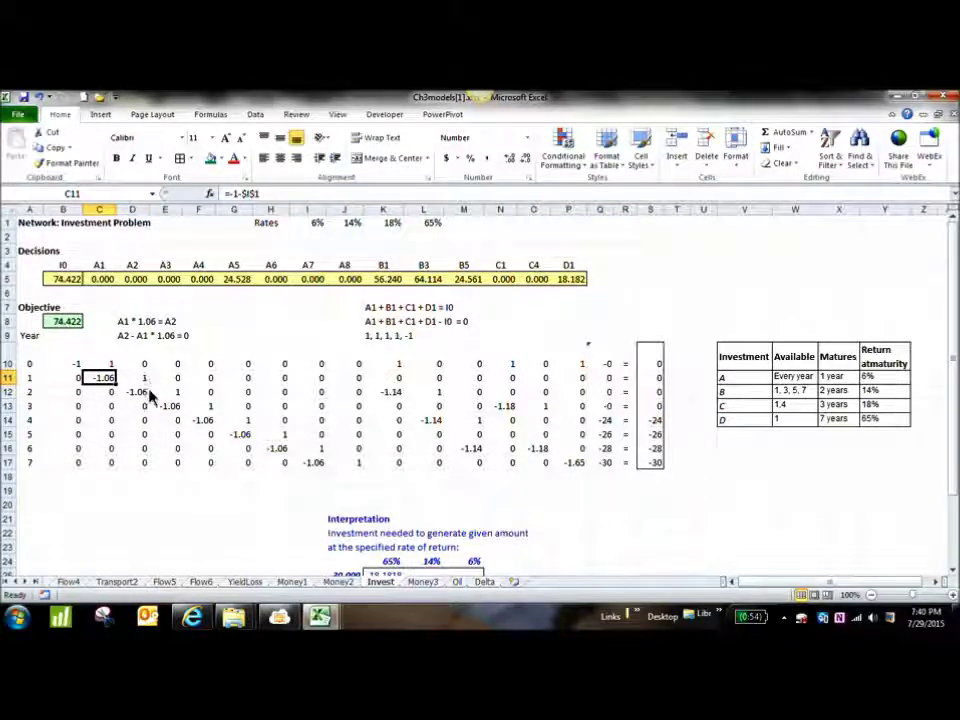
pyautogui.click(138, 397)
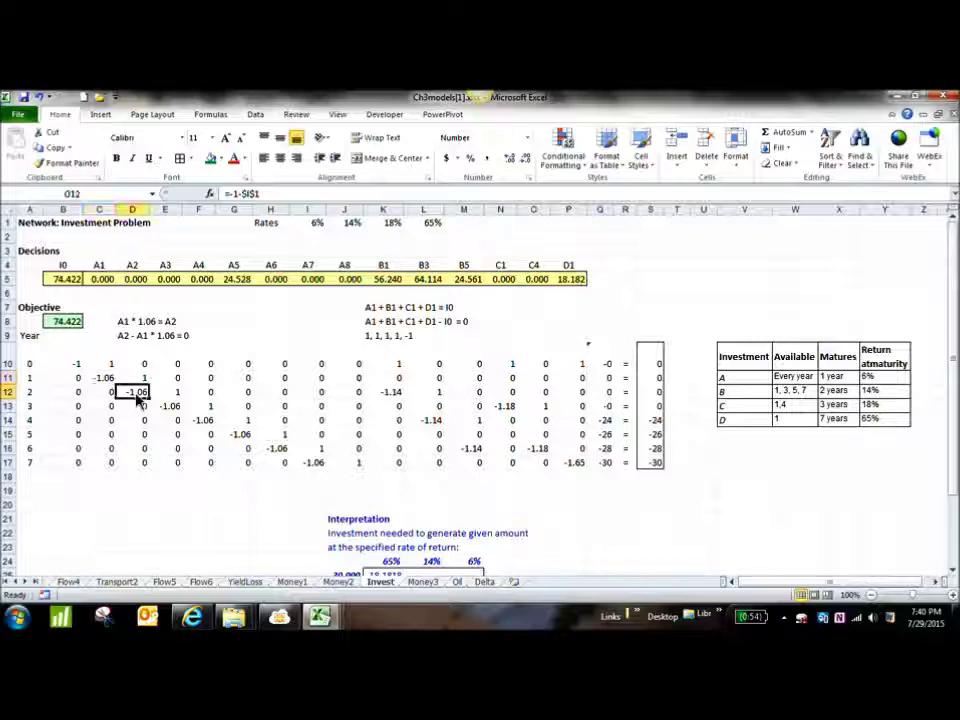
pyautogui.click(138, 380)
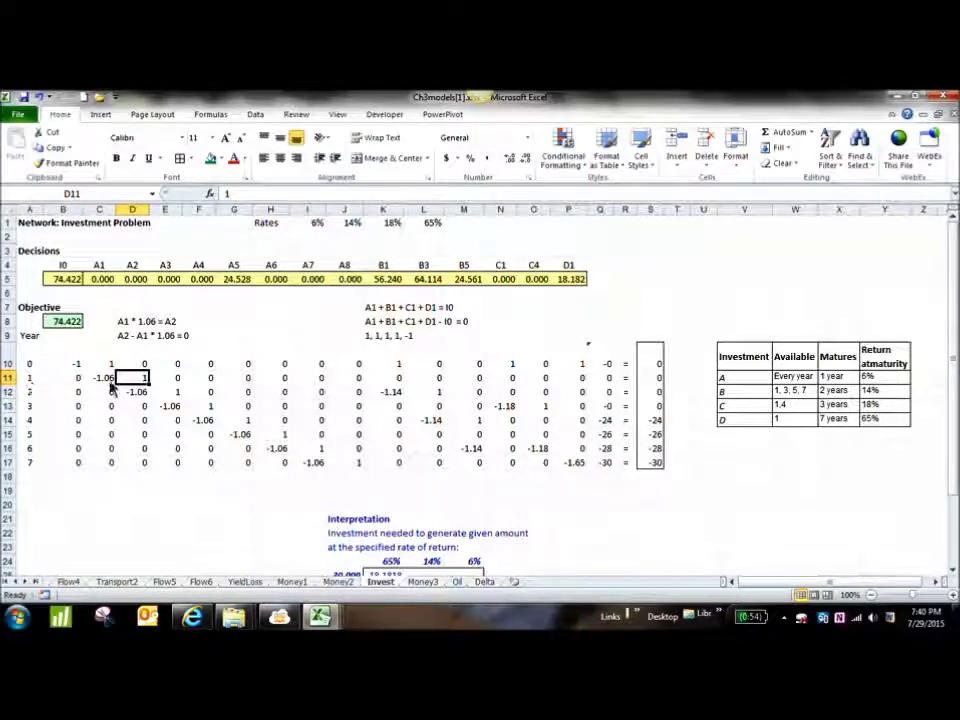
pyautogui.click(143, 393)
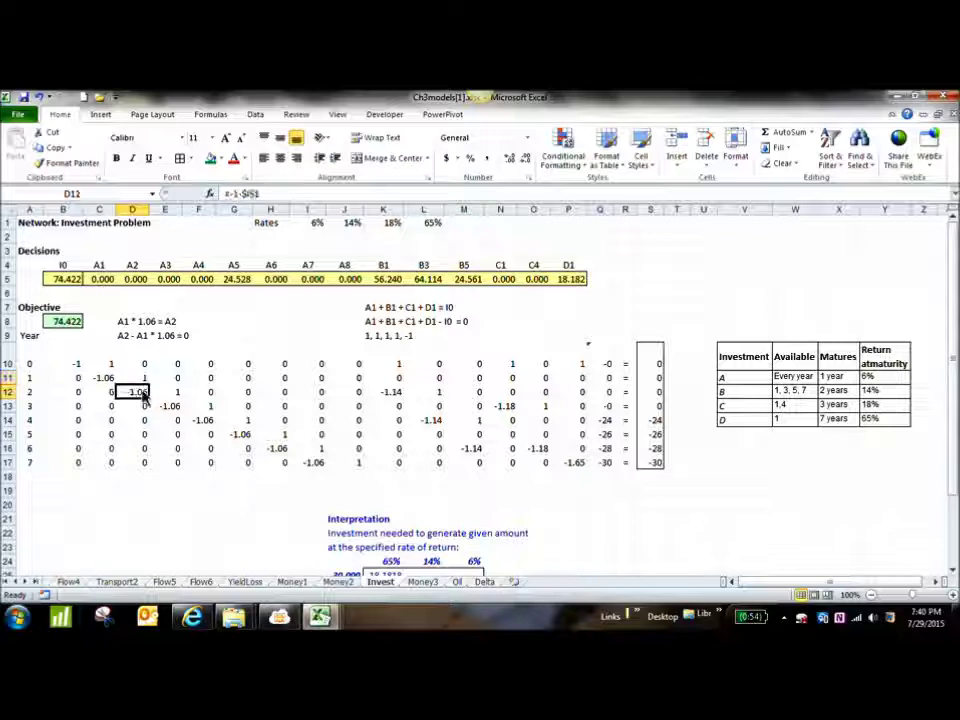
# Trace the A investments' maturity coefficients diagonally from E13 to I17 and recheck the formula in D12.
pyautogui.click(168, 406)
pyautogui.click(205, 420)
pyautogui.click(240, 434)
pyautogui.click(271, 449)
pyautogui.click(307, 462)
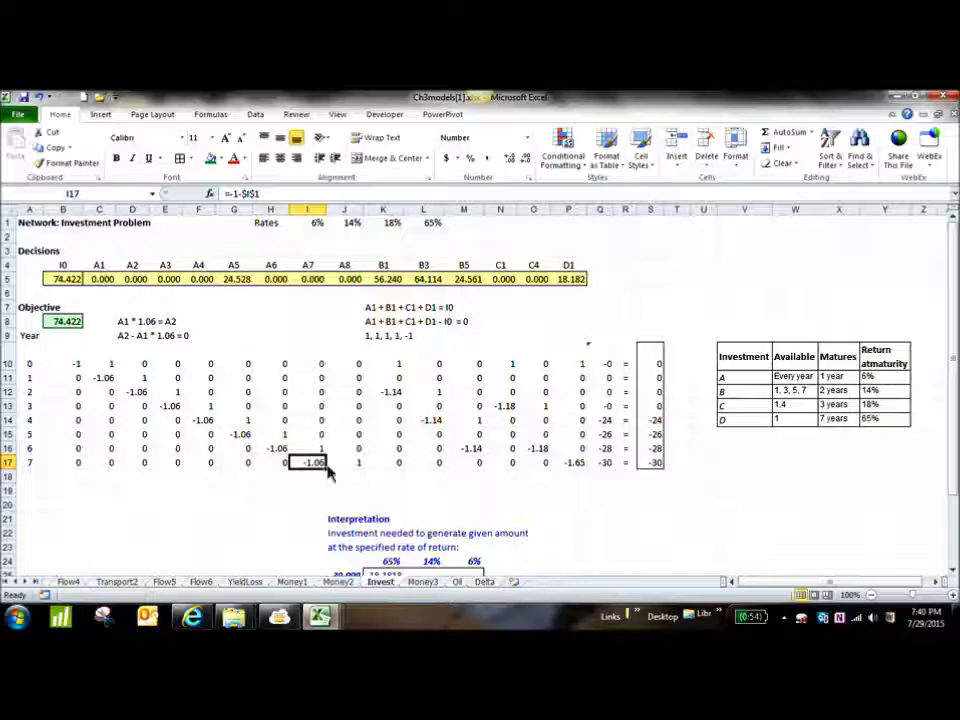
pyautogui.click(130, 393)
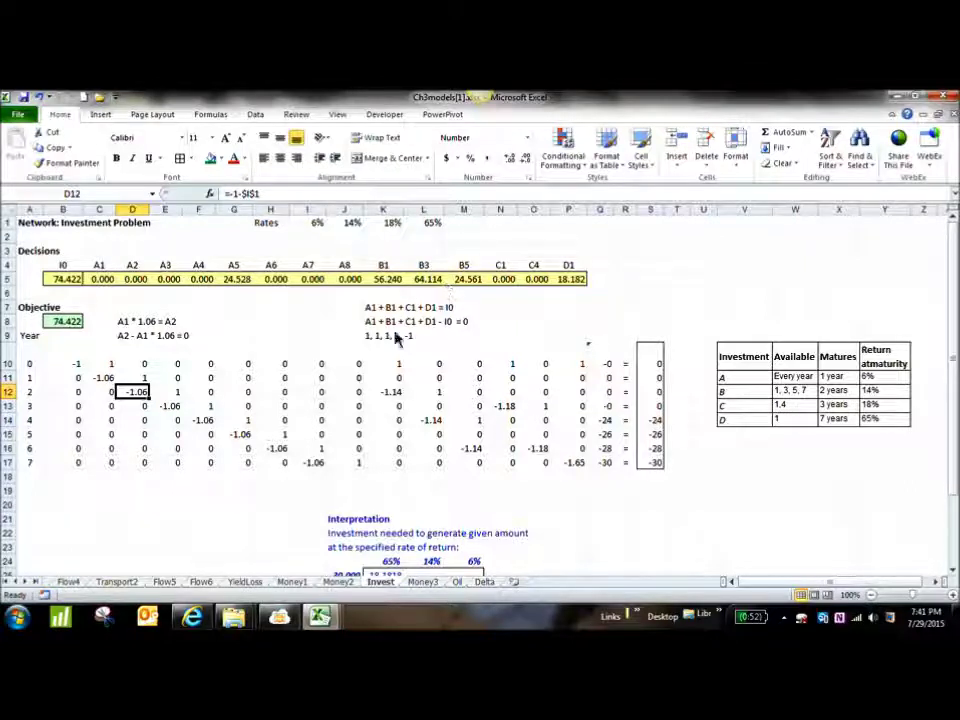
# Inspect the B1 coefficient in K10 and the maturity coefficients of B1, B3 and B5 in K12, L14 and M16.
pyautogui.click(395, 366)
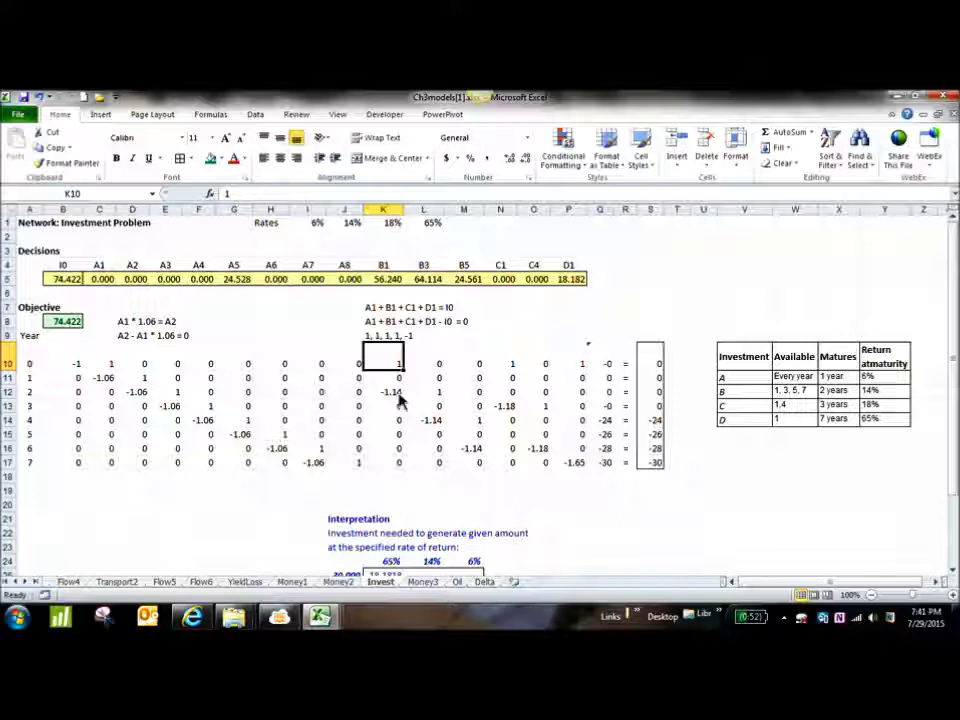
pyautogui.click(398, 394)
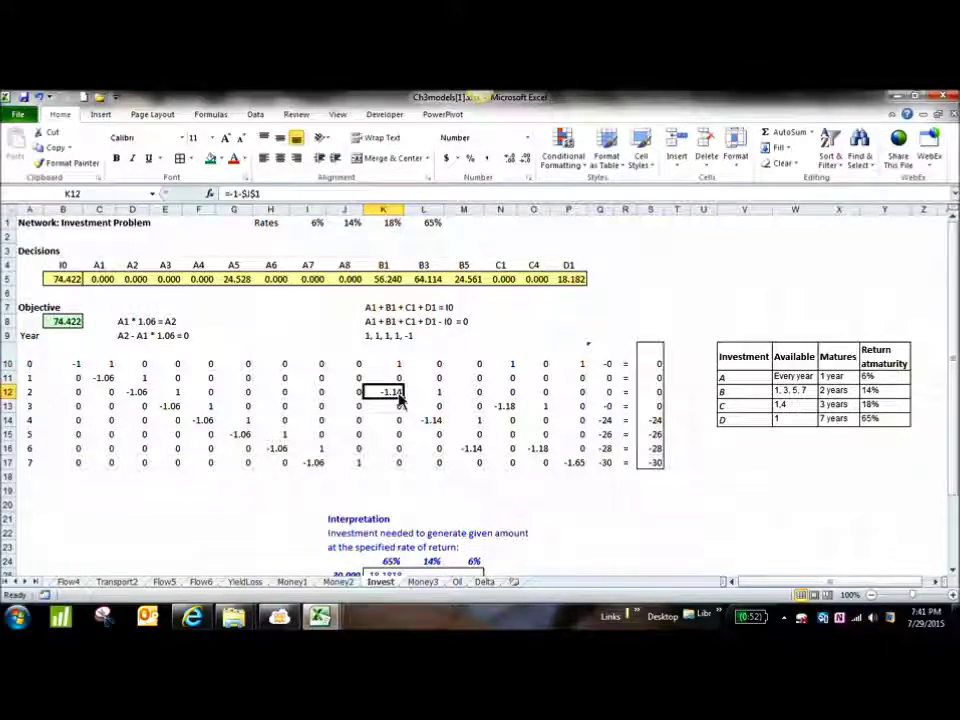
pyautogui.click(438, 426)
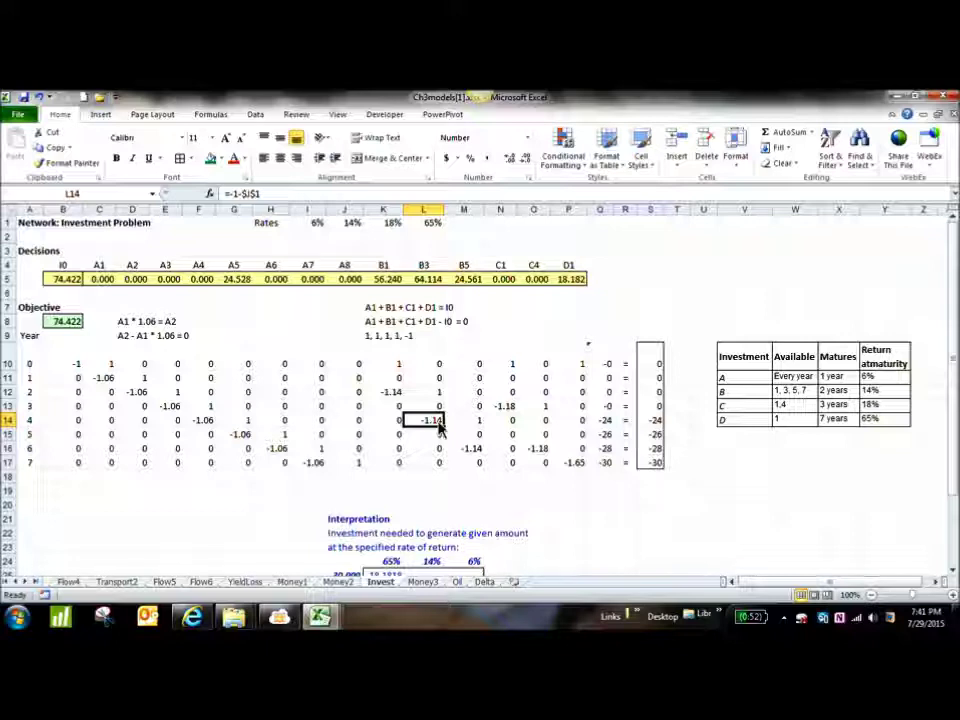
pyautogui.click(469, 450)
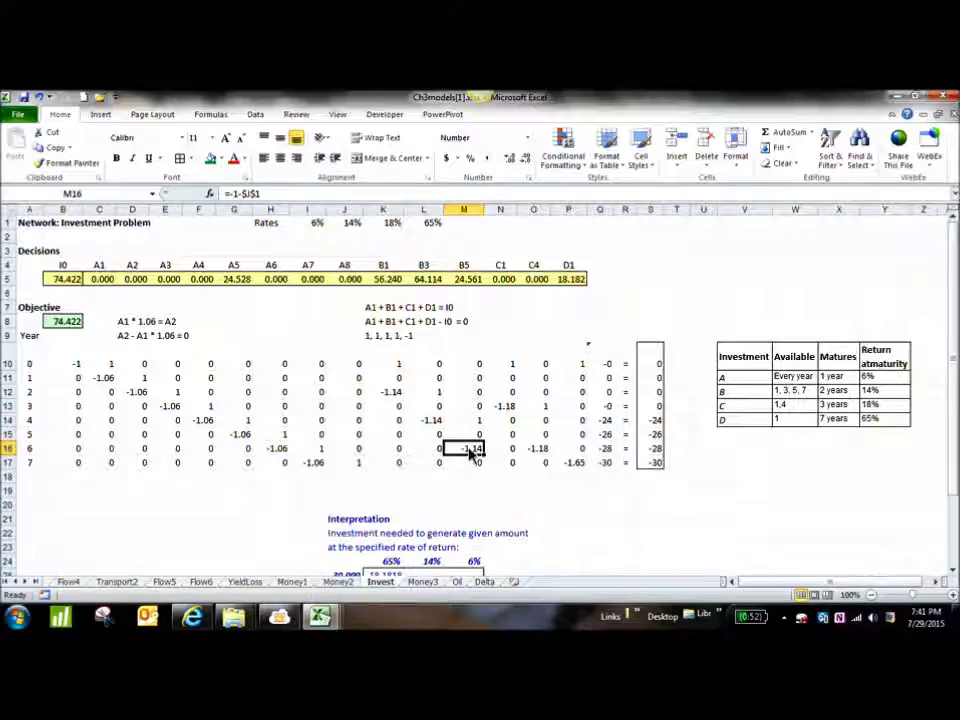
# Inspect the maturity coefficients of C1 and C4 in N13 and O16, and of D1 in P17.
pyautogui.click(509, 408)
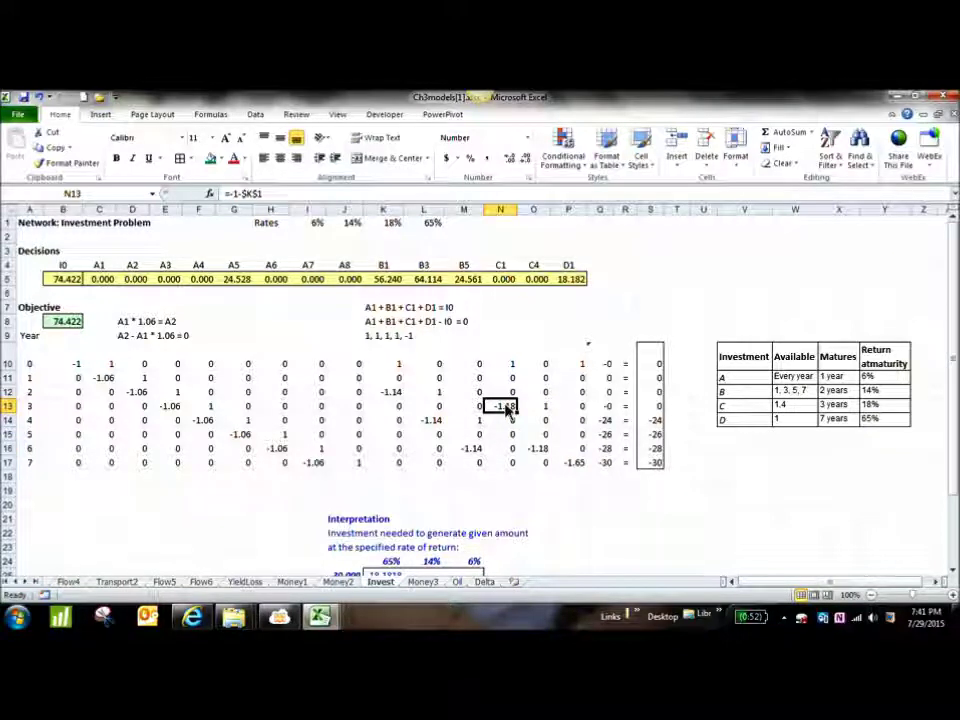
pyautogui.click(541, 450)
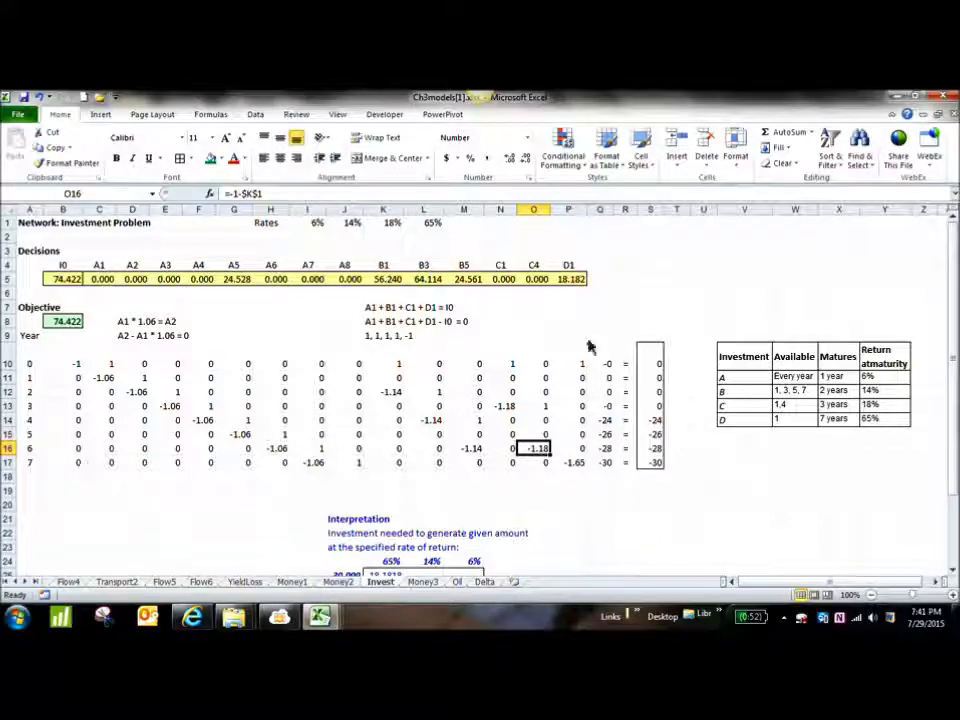
pyautogui.click(568, 265)
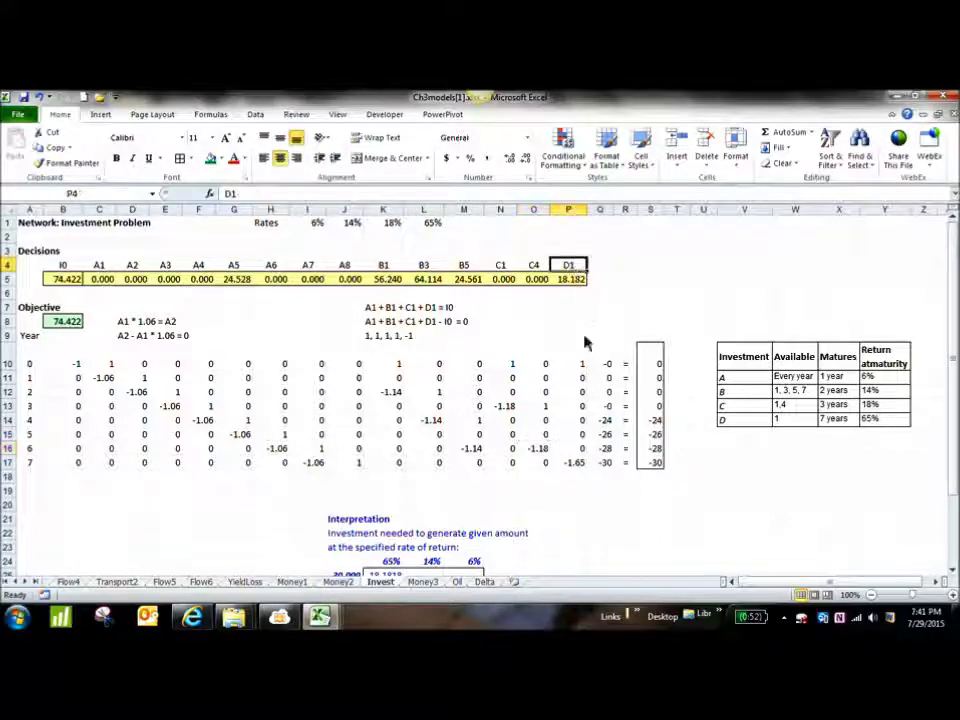
pyautogui.click(581, 466)
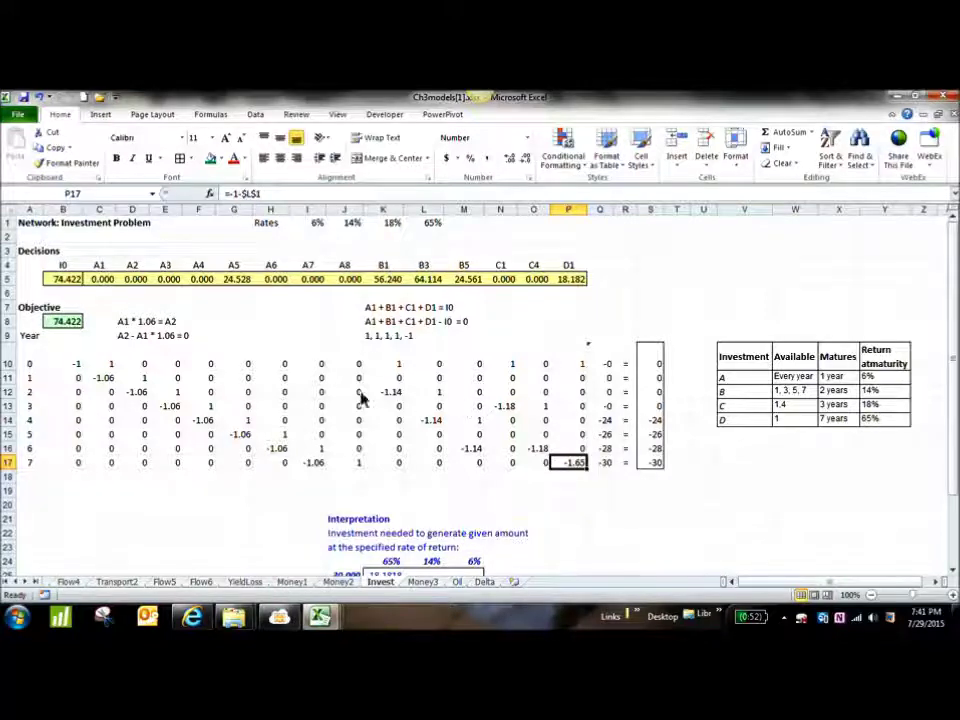
# Add the note "Yield gain * inflows = outflows" in cell O8 beside the balance equations.
pyautogui.click(378, 310)
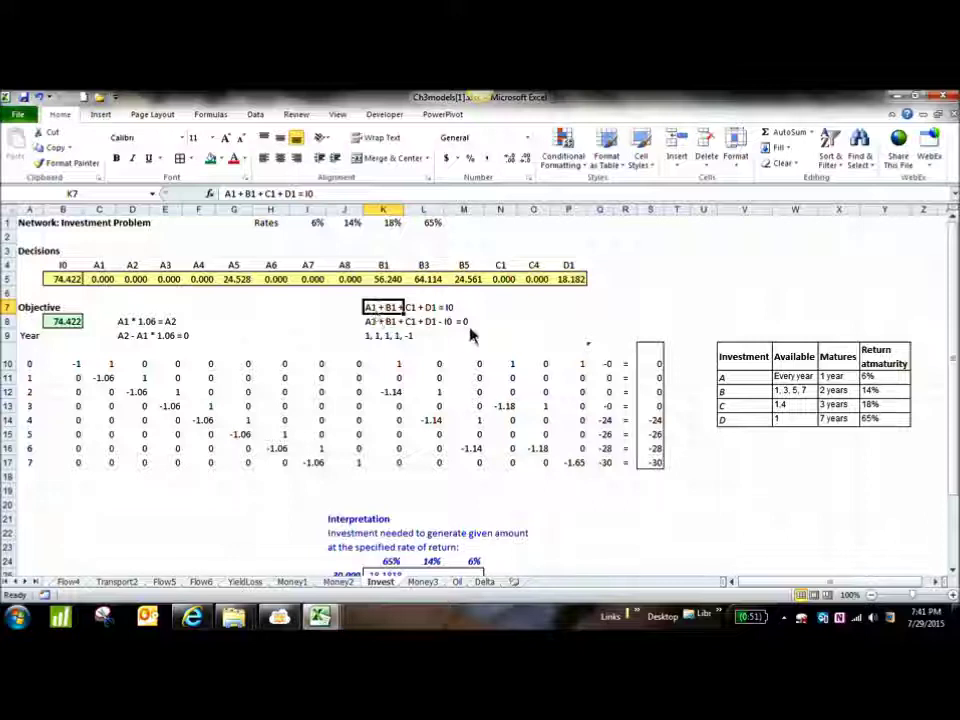
pyautogui.click(535, 323)
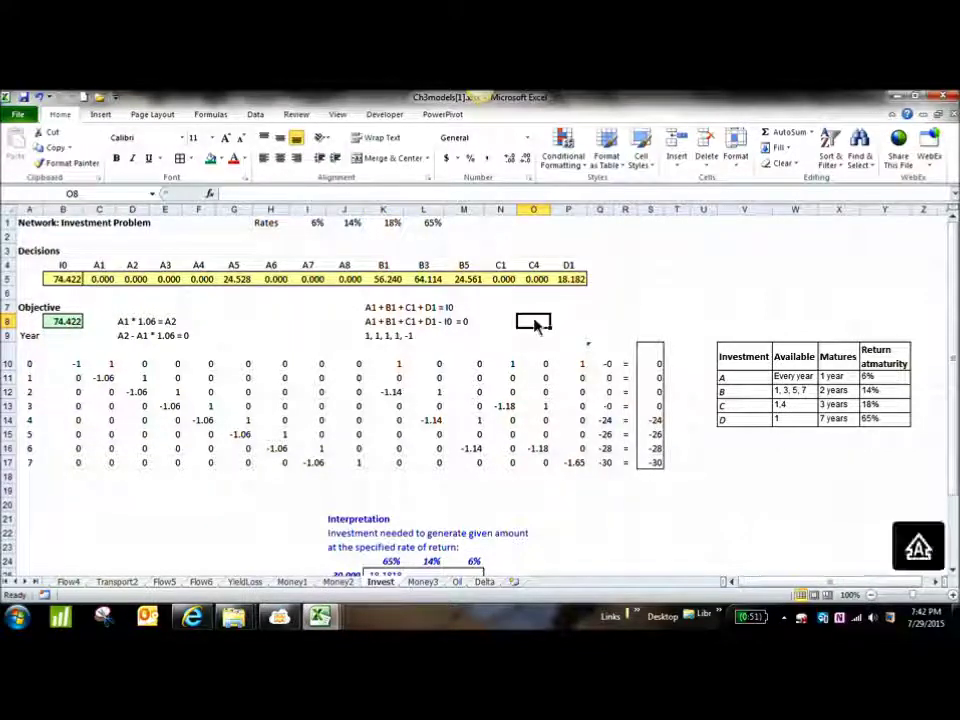
pyautogui.write('Yield gu')
pyautogui.press('BackSpace')
pyautogui.press('BackSpace')
pyautogui.press('BackSpace')
pyautogui.press('BackSpace')
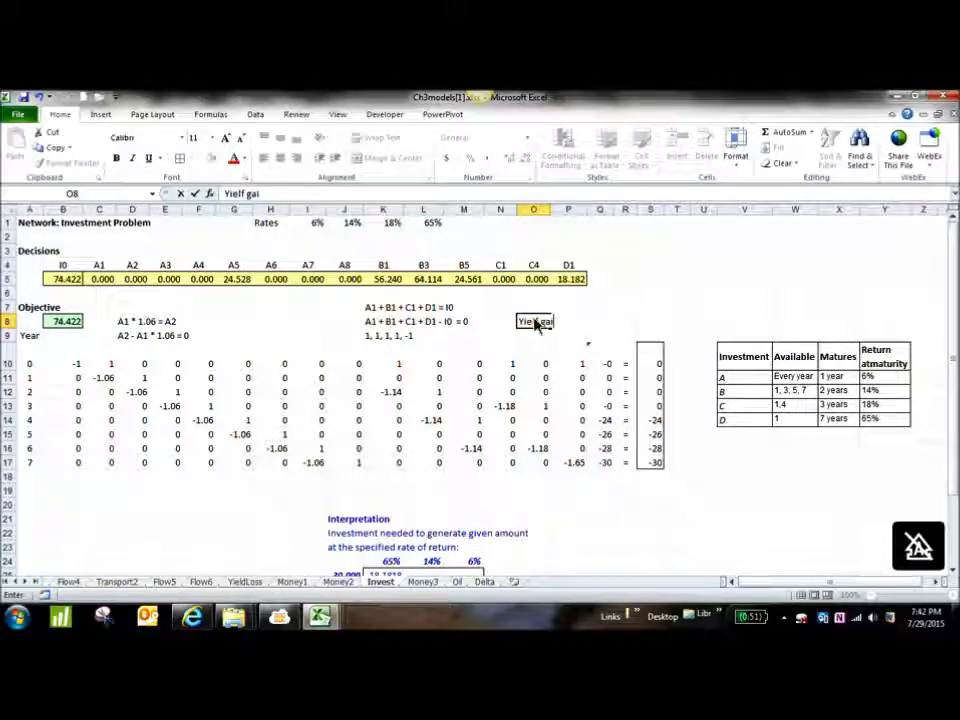
pyautogui.write('d gain')
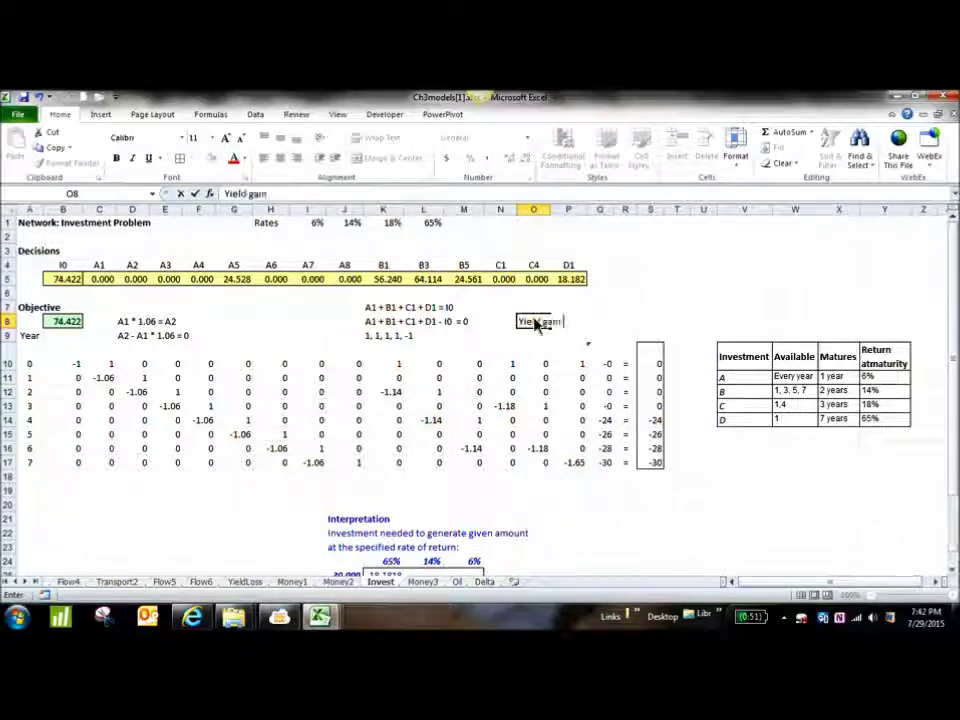
pyautogui.write(' * inflows = outflows')
# Compare the A7 and D1 inflows at node 7 in the textbook's flow diagram with year 7's coefficients in row 17.
pyautogui.click(192, 617)
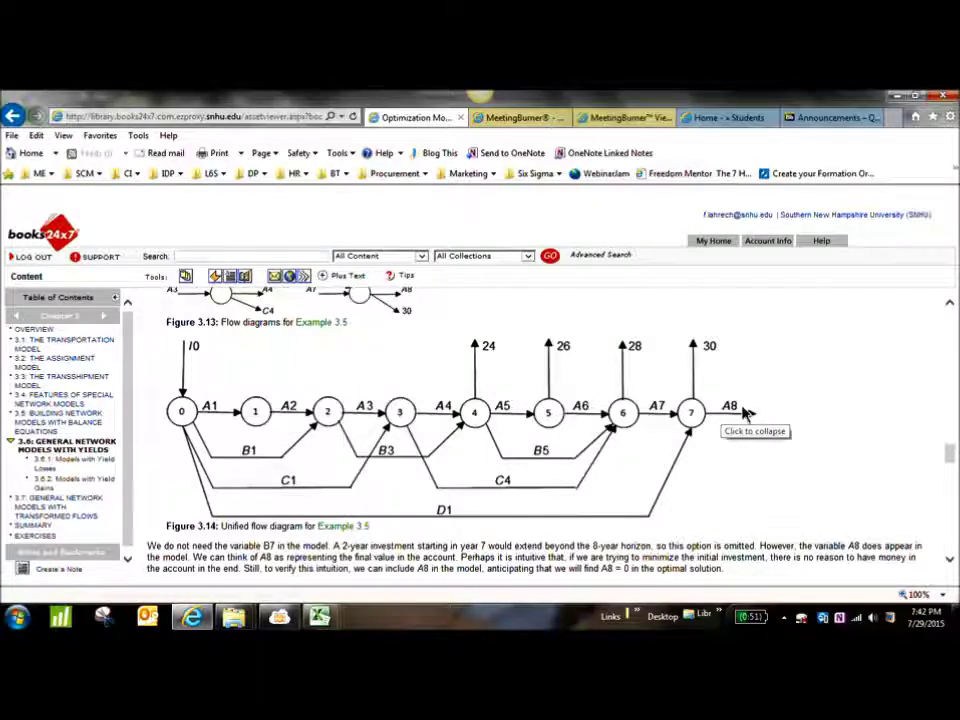
pyautogui.hotkey('alt', 'Tab')
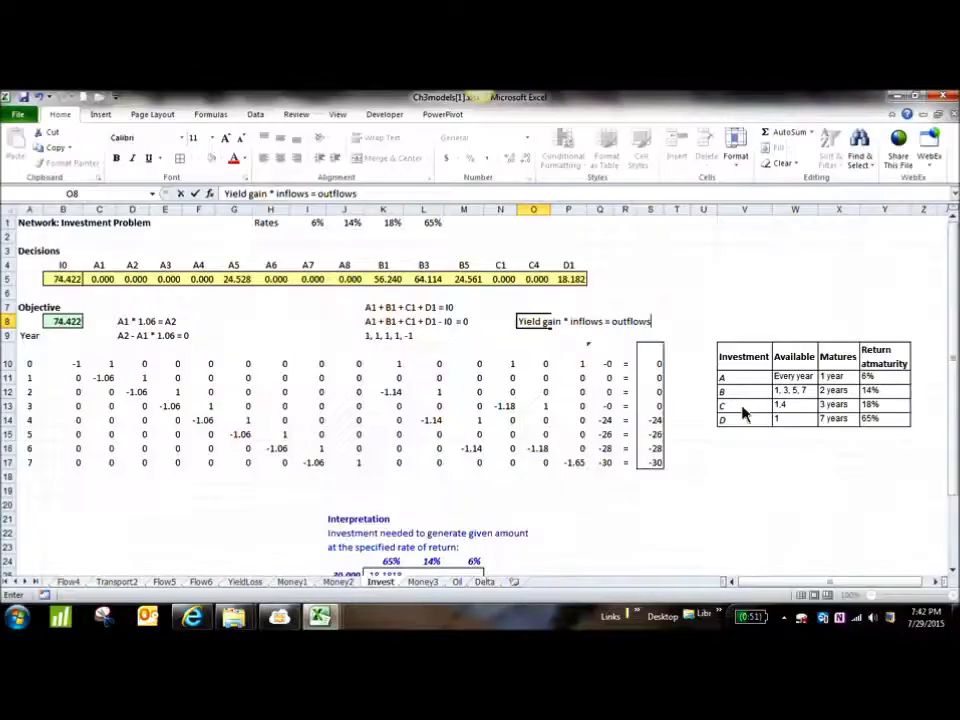
pyautogui.click(314, 463)
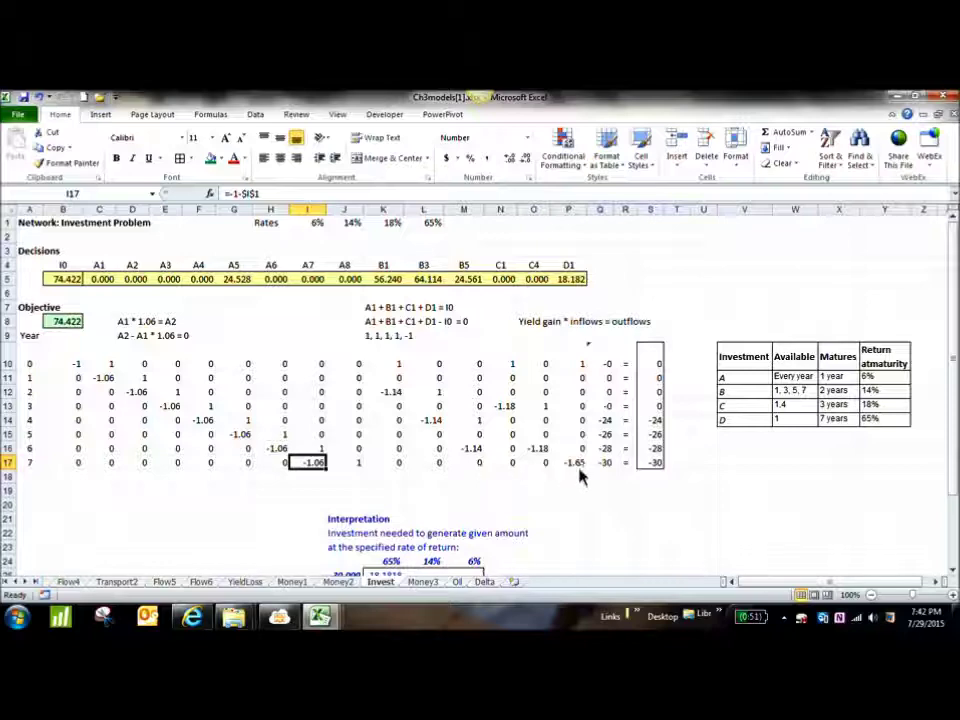
pyautogui.hotkey('alt', 'Tab')
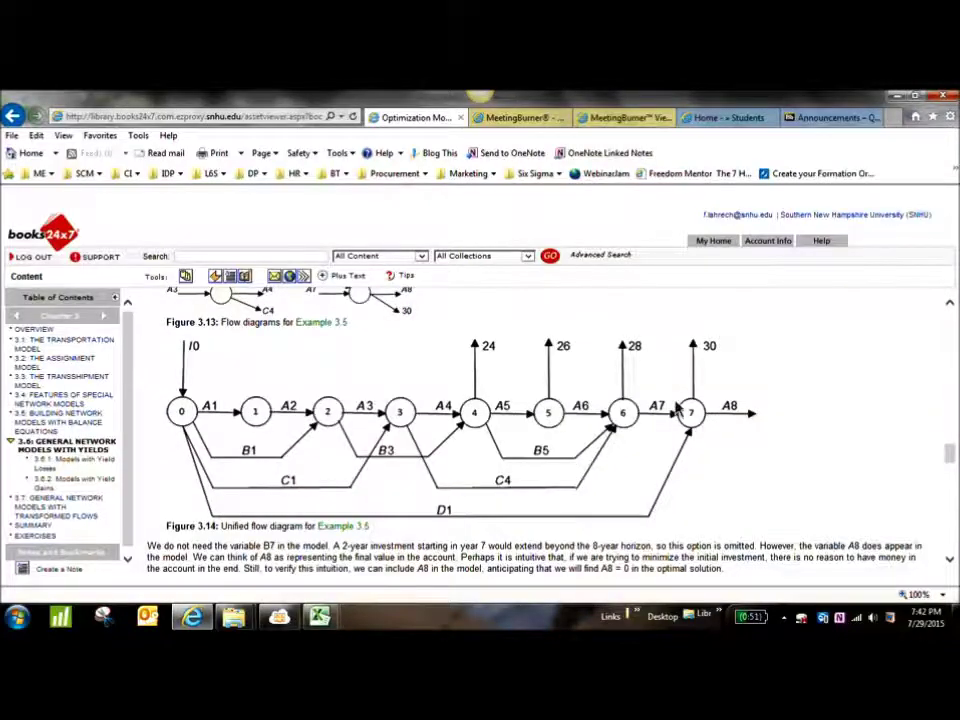
pyautogui.hotkey('alt', 'Tab')
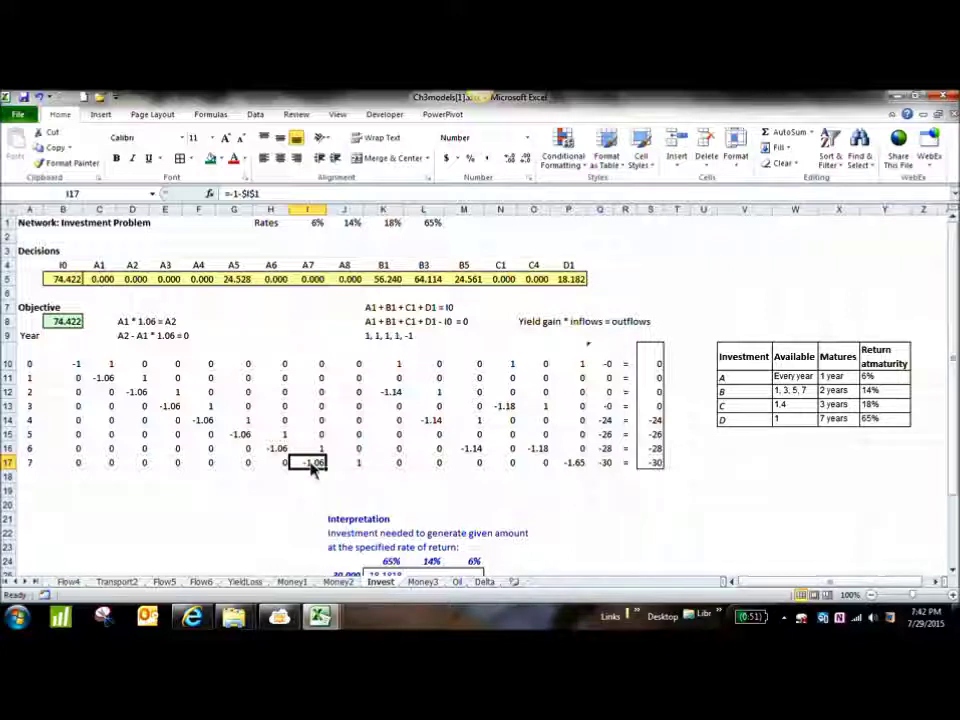
# Enter "inflows" in O7 and "negatives" in Q7 to record the sign of inflow coefficients.
pyautogui.click(533, 308)
pyautogui.write('inflows')
pyautogui.press('Tab')
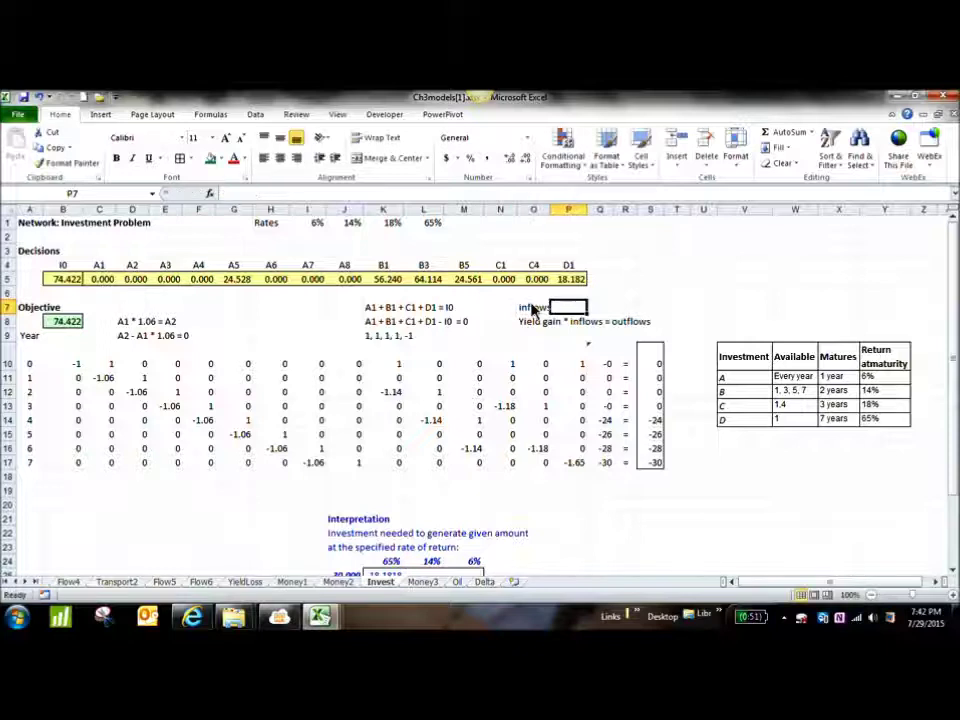
pyautogui.press('Tab')
pyautogui.write('ne')
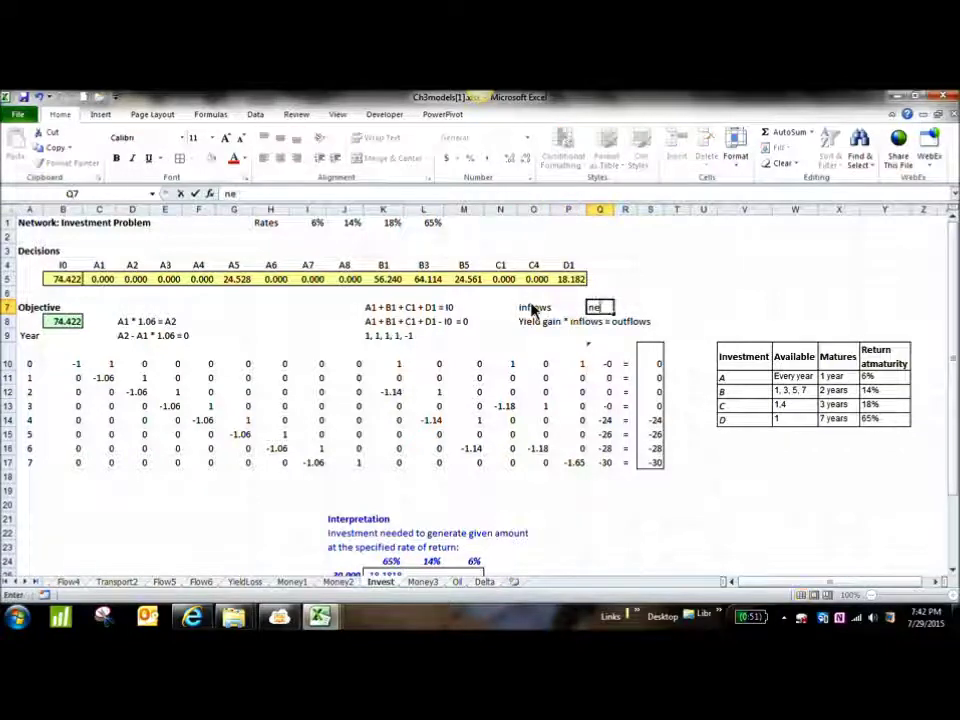
pyautogui.write('gatives')
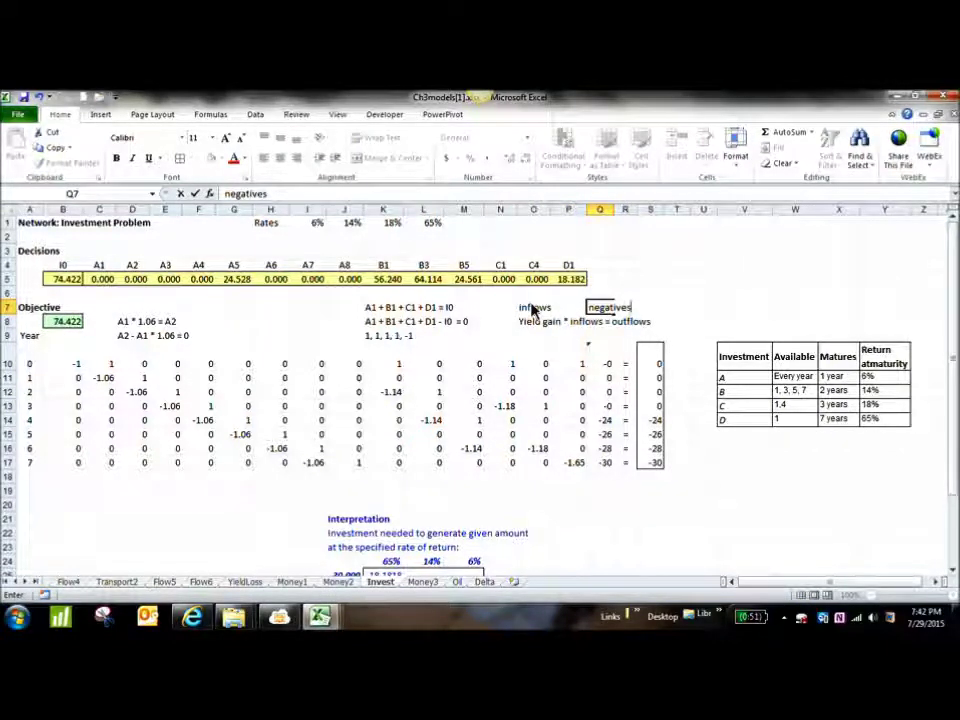
# Enter "outflows" in O6 and "positive" in Q6 to record the sign of outflow coefficients.
pyautogui.click(533, 308)
pyautogui.press('Up')
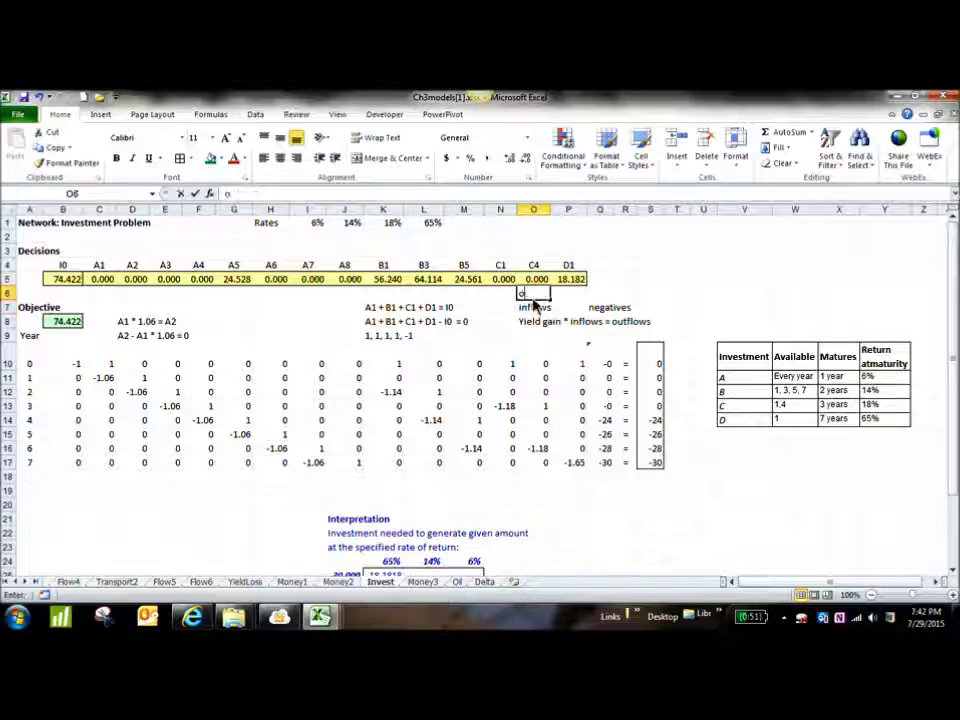
pyautogui.write('outflows')
pyautogui.press('Right')
pyautogui.press('Right')
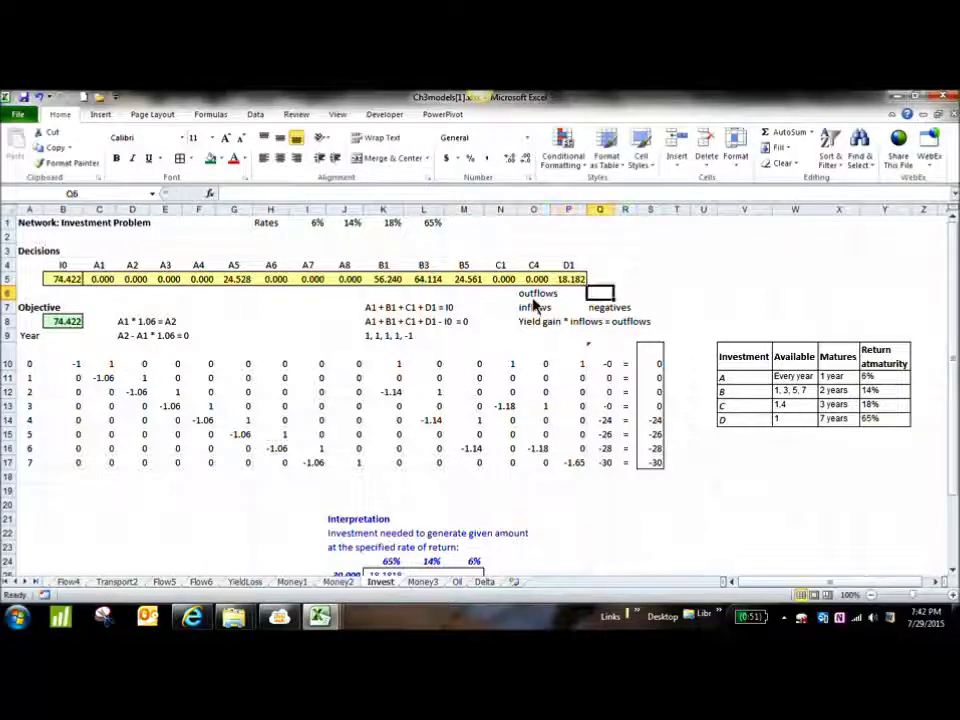
pyautogui.write('positive co')
pyautogui.press('BackSpace')
pyautogui.press('BackSpace')
pyautogui.press('BackSpace')
pyautogui.click(535, 307)
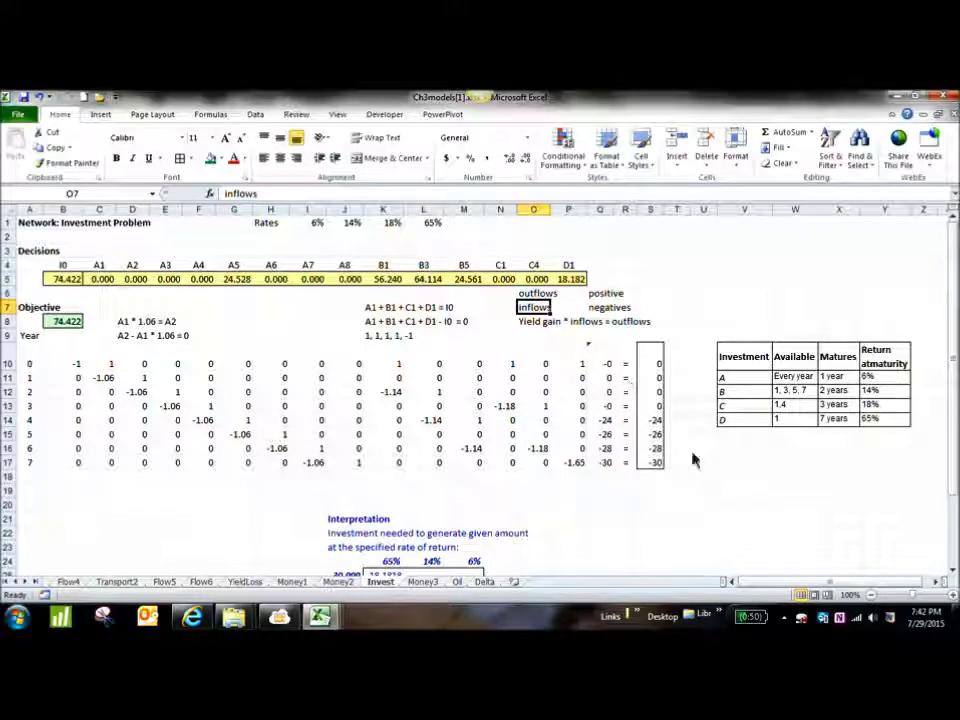
# Check node 7 in the textbook's unified flow diagram against the A7 and D1 coefficients in I17 and P17.
pyautogui.click(705, 467)
pyautogui.hotkey('alt', 'Tab')
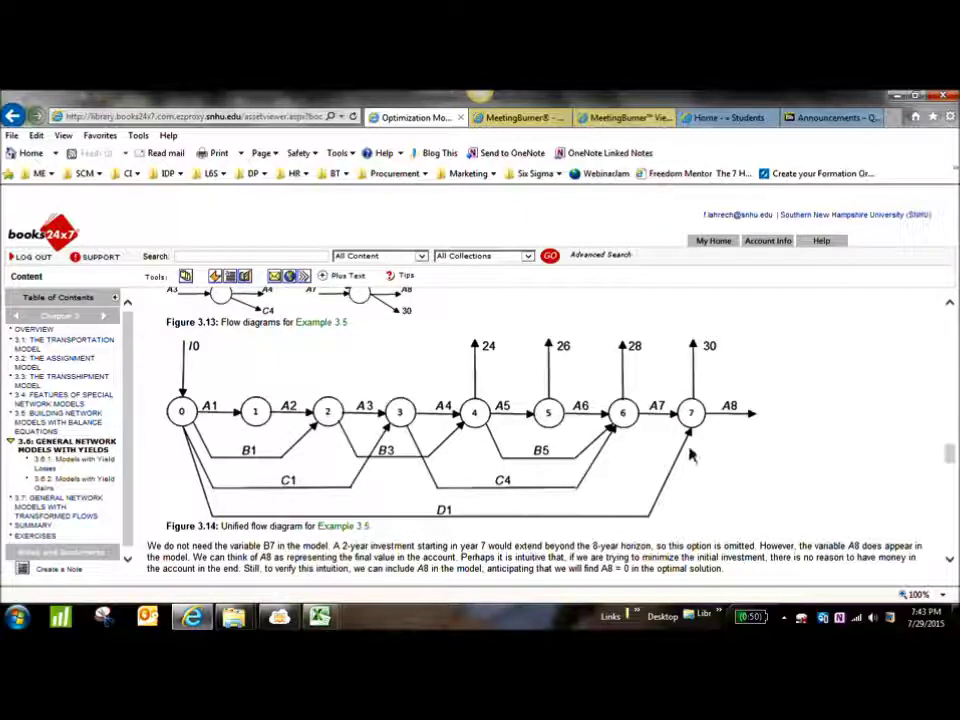
pyautogui.hotkey('alt', 'Tab')
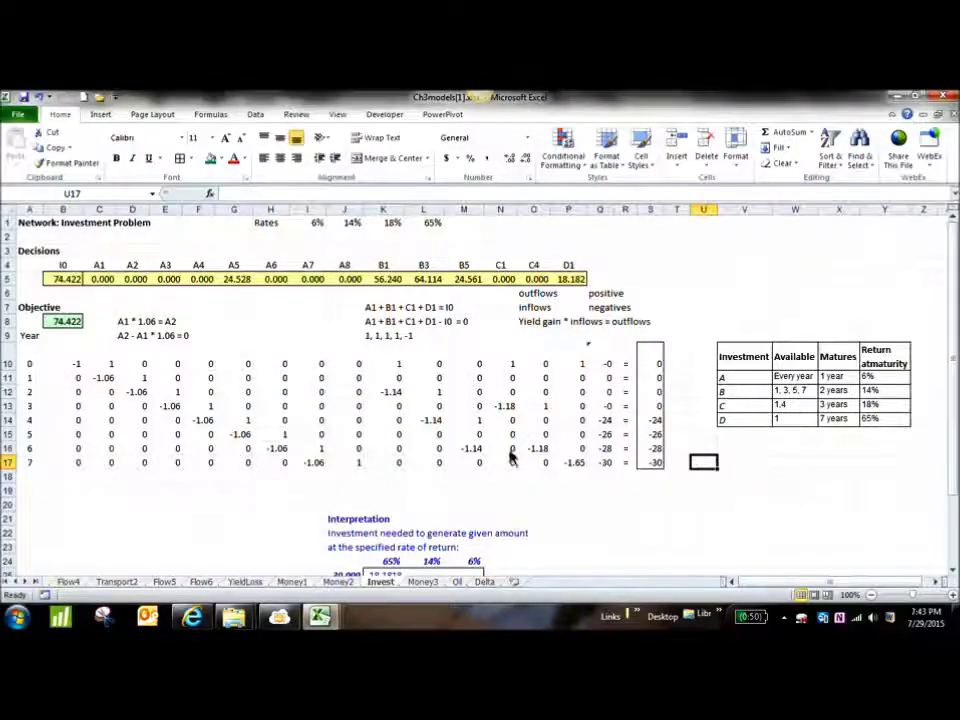
pyautogui.click(315, 465)
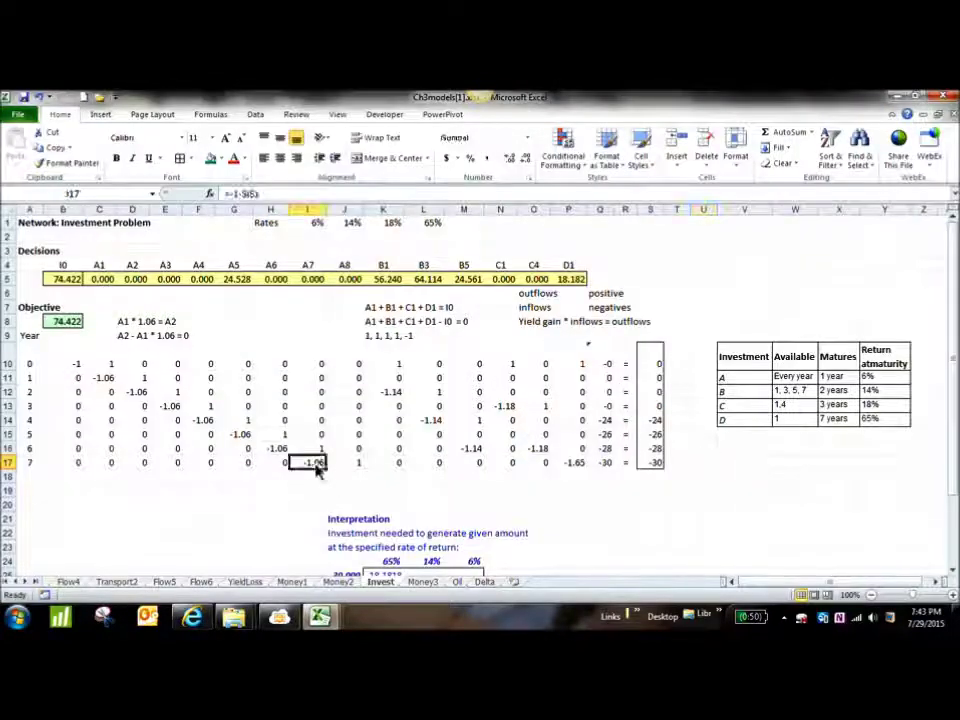
pyautogui.click(568, 464)
# Relate node 7's outflow of 30 in the diagram to the constant in S17 and the SUMPRODUCT formula in Q17.
pyautogui.hotkey('alt', 'Tab')
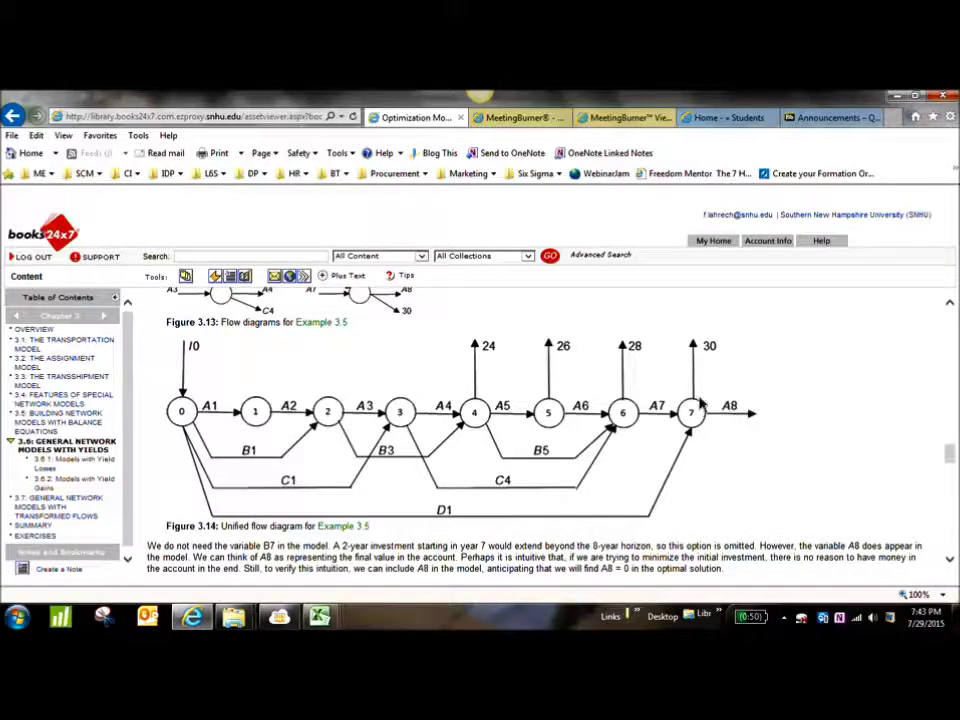
pyautogui.hotkey('alt', 'Tab')
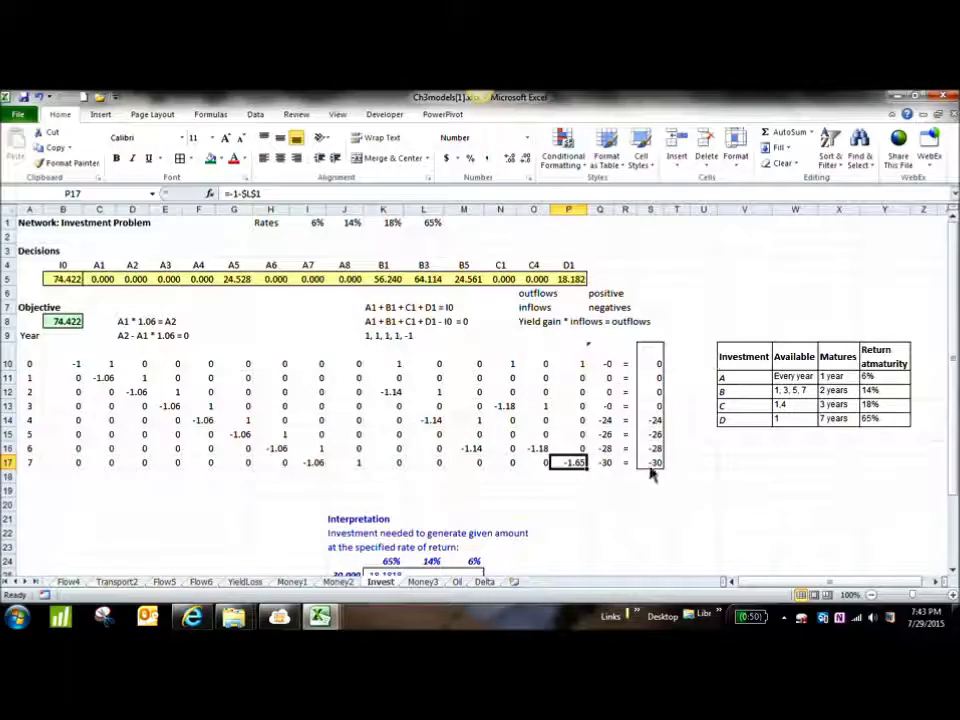
pyautogui.click(649, 466)
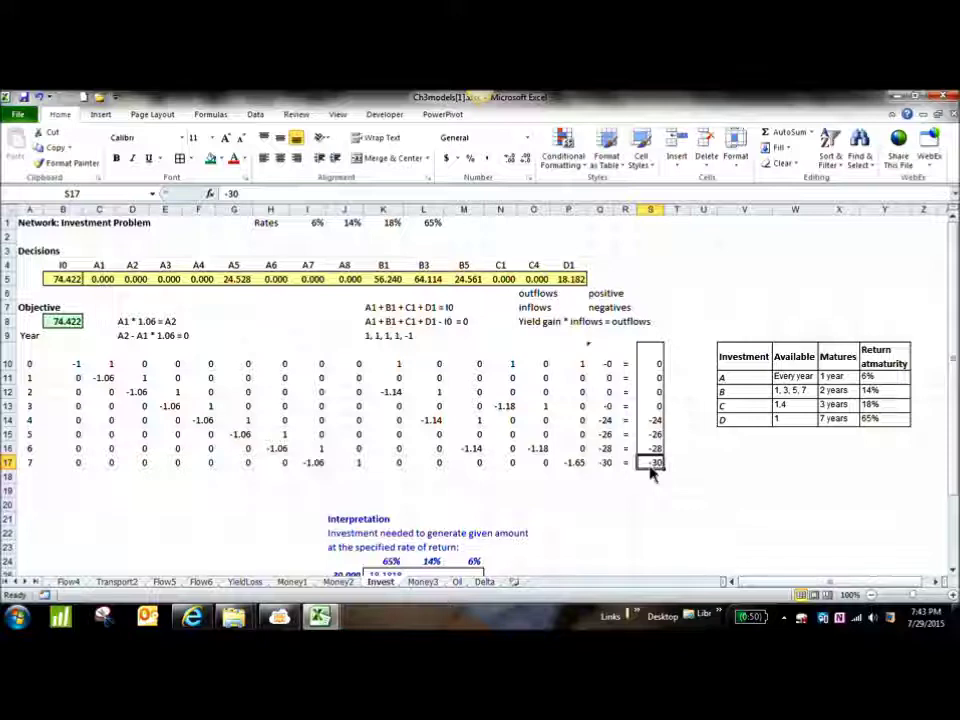
pyautogui.click(606, 466)
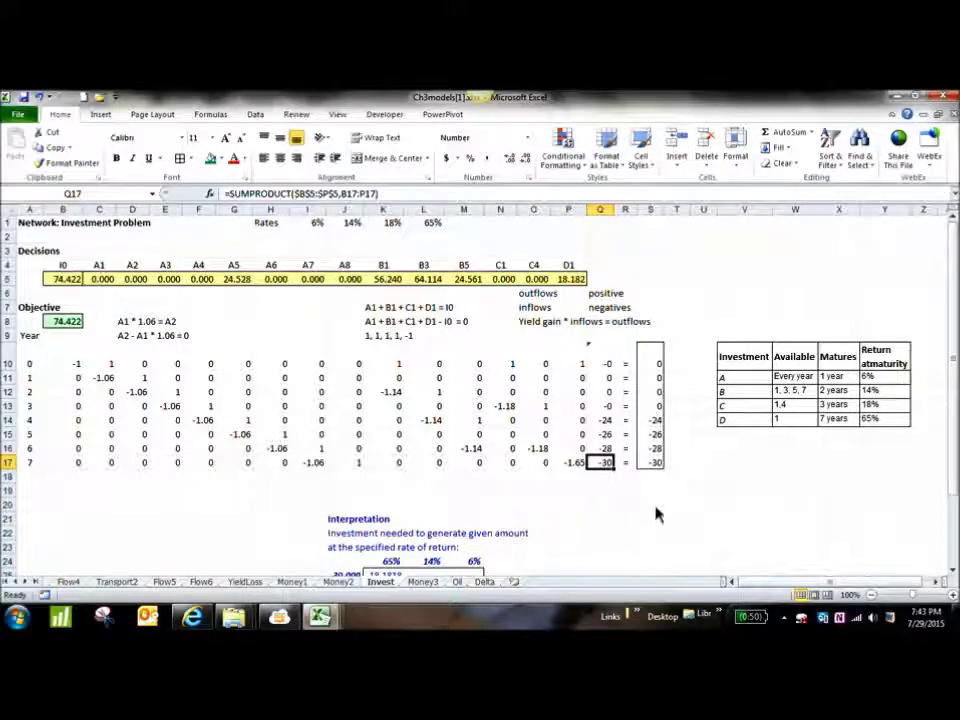
# Review the signs of the D1 and A7 inflow coefficients in row 17 against the arrows entering node 7.
pyautogui.click(577, 465)
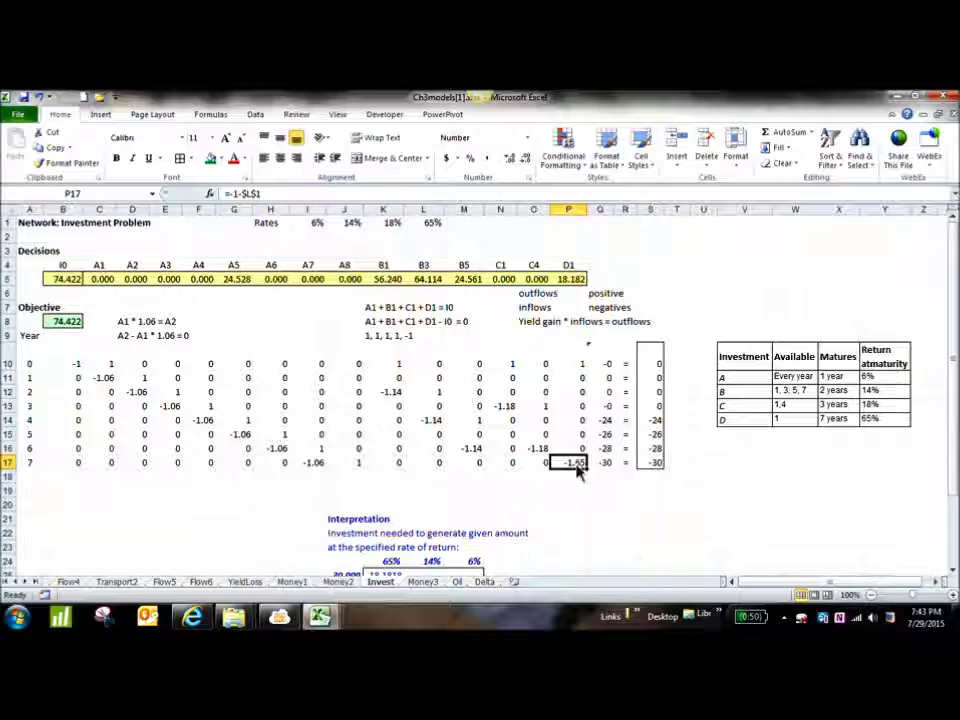
pyautogui.click(311, 462)
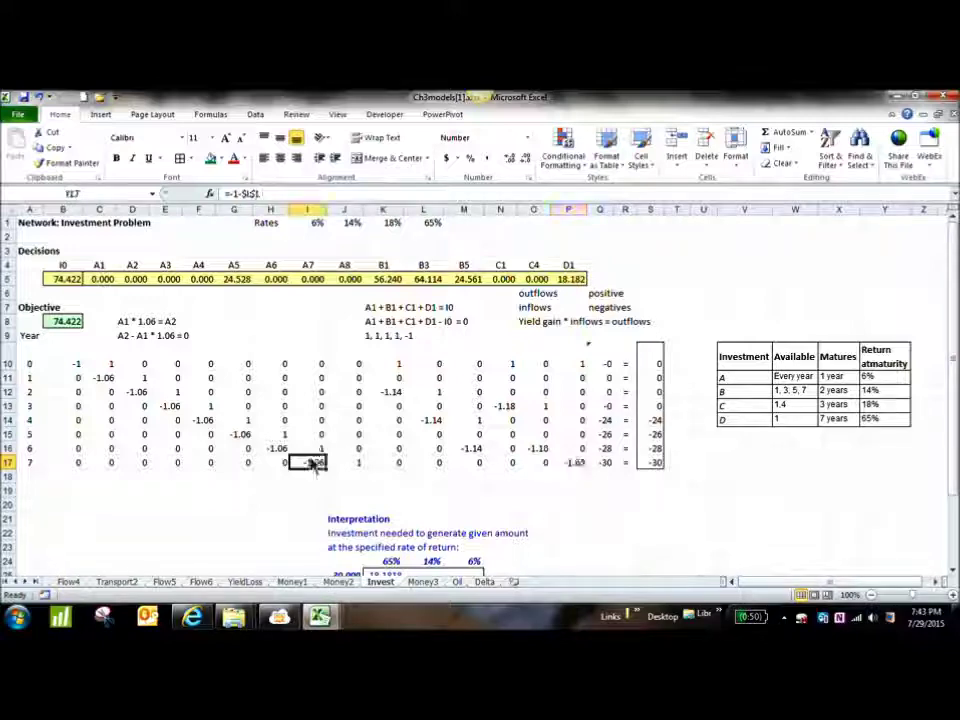
pyautogui.hotkey('alt', 'Tab')
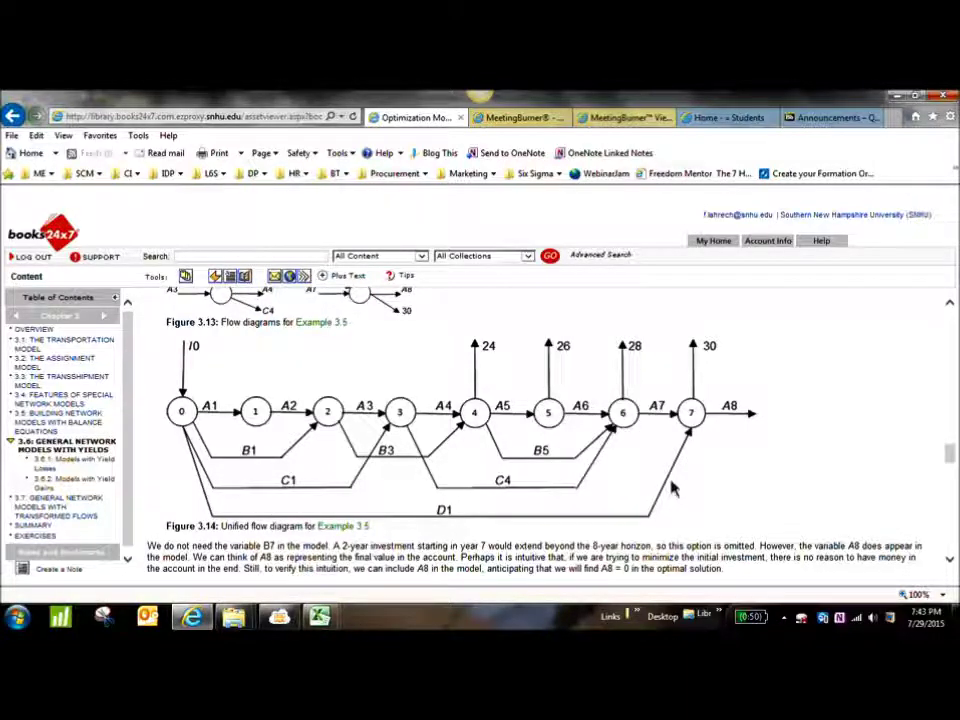
pyautogui.hotkey('alt', 'Tab')
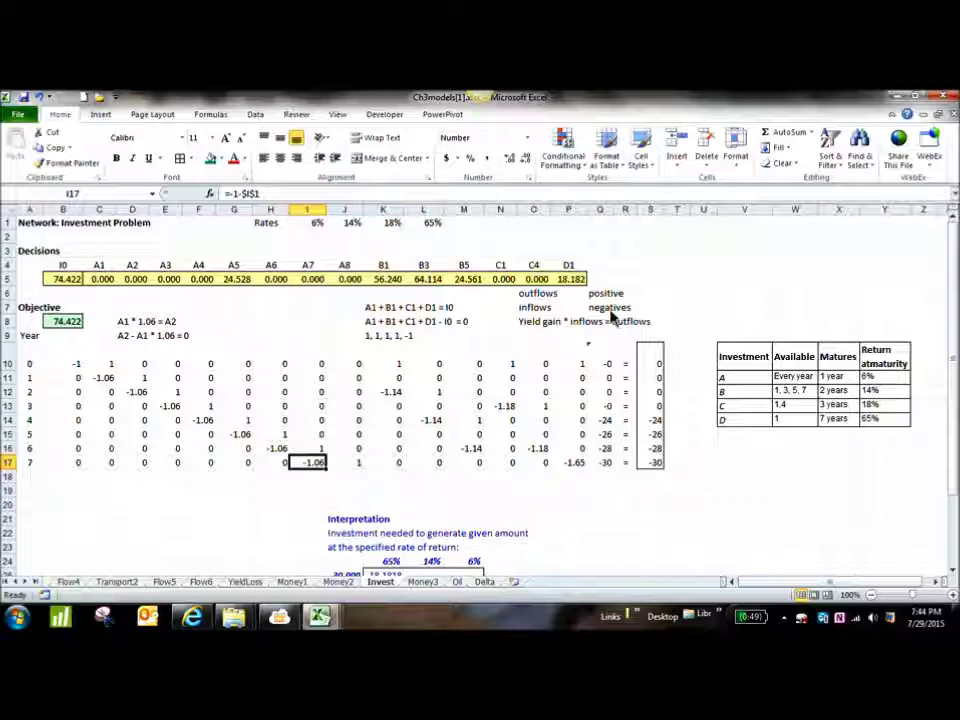
pyautogui.click(578, 466)
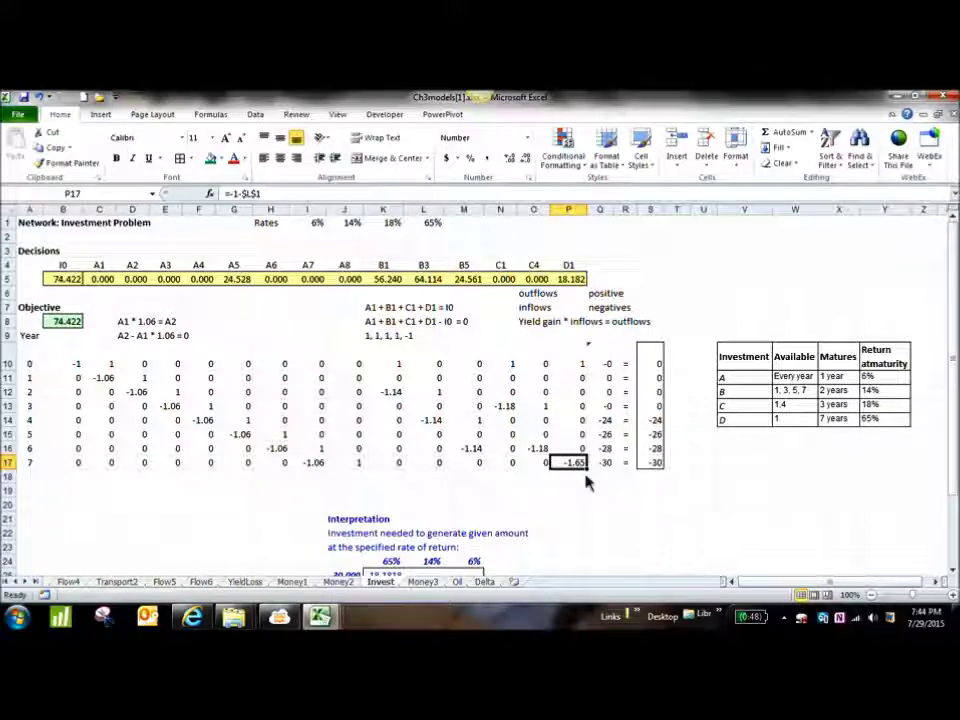
# Compare A8's outflow coefficient in J17 with the arrows leaving node 7, and inspect year 7's formula in Q17.
pyautogui.click(351, 466)
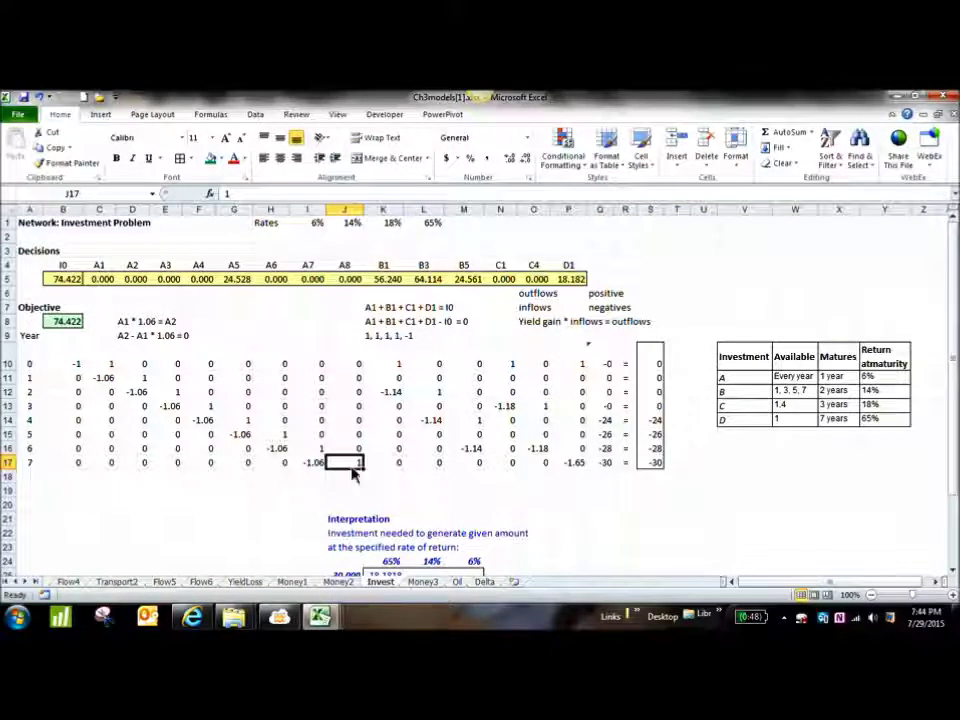
pyautogui.hotkey('alt', 'Tab')
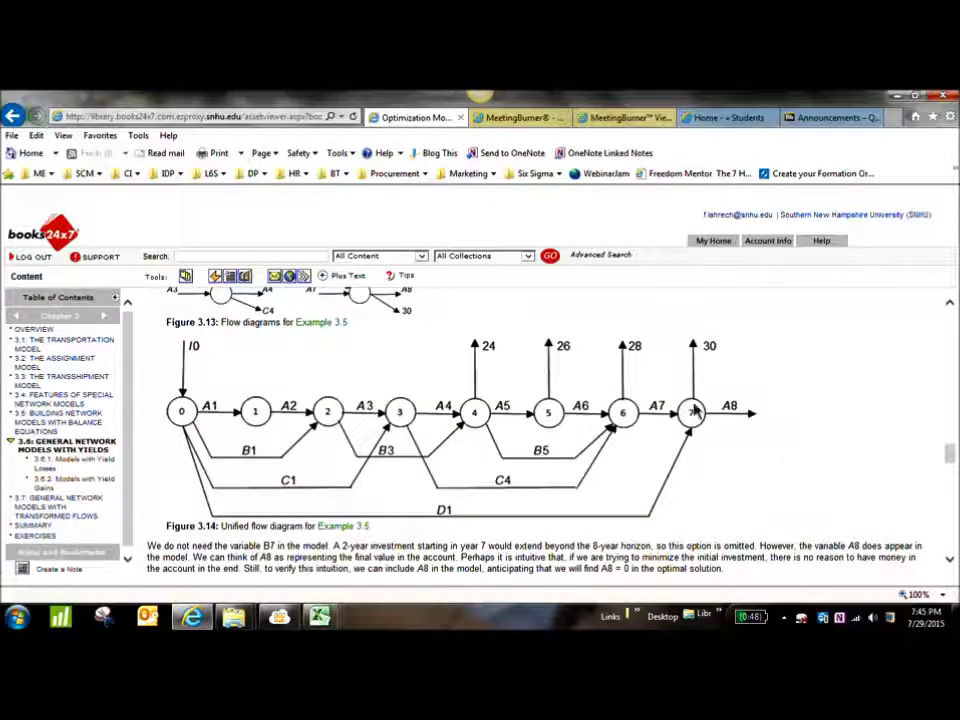
pyautogui.hotkey('alt', 'Tab')
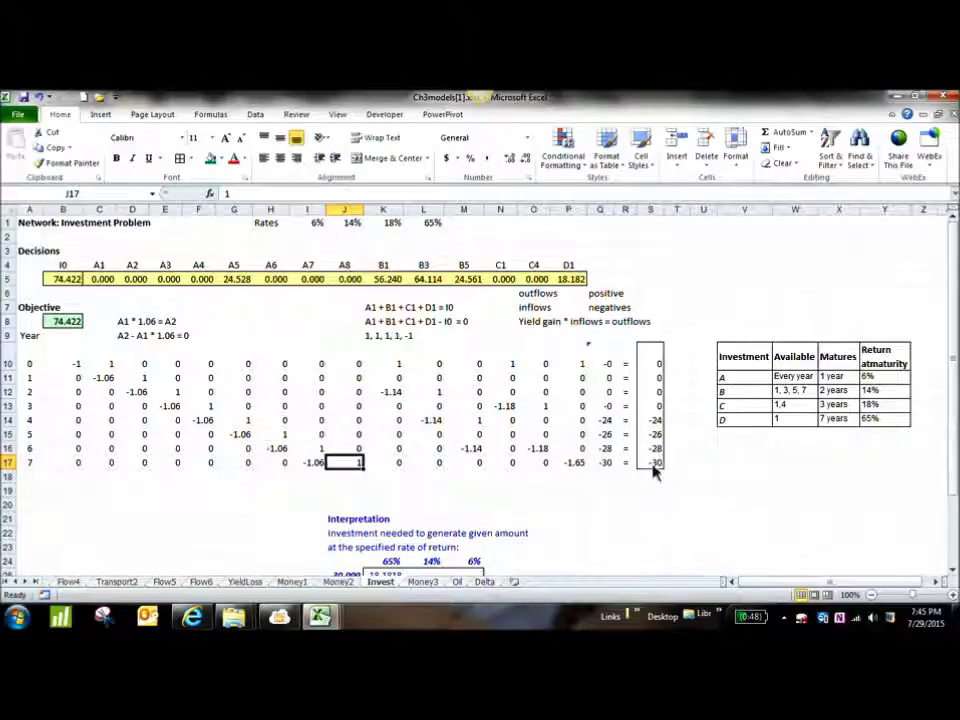
pyautogui.click(602, 466)
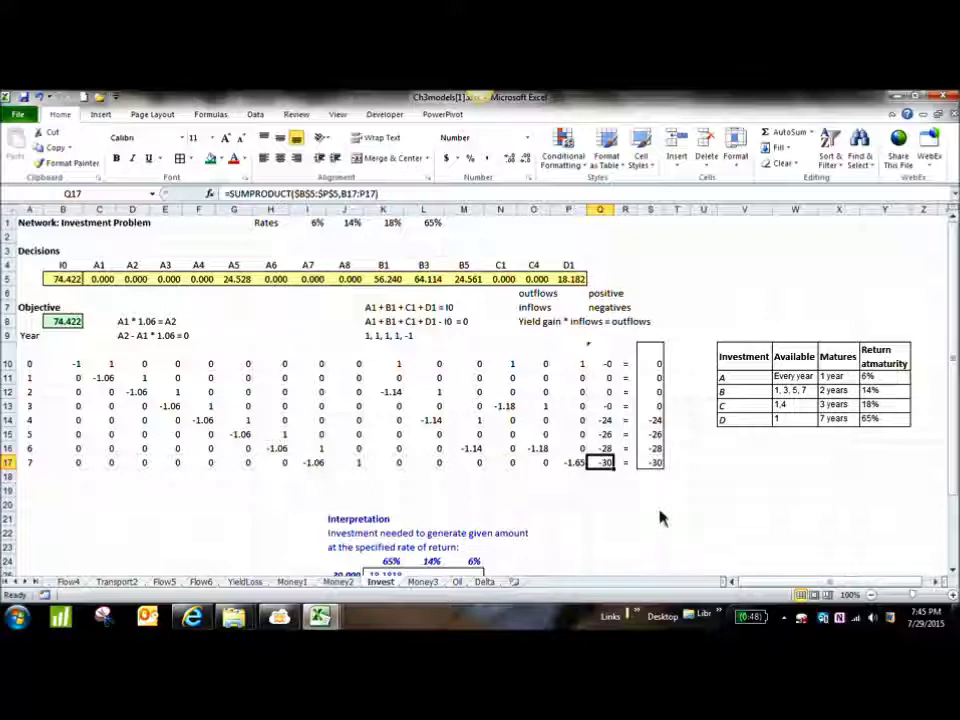
# Review the decision variable headings A1, A8, B1 and D1 in row 4 against the investment availability table.
pyautogui.click(96, 267)
pyautogui.click(352, 268)
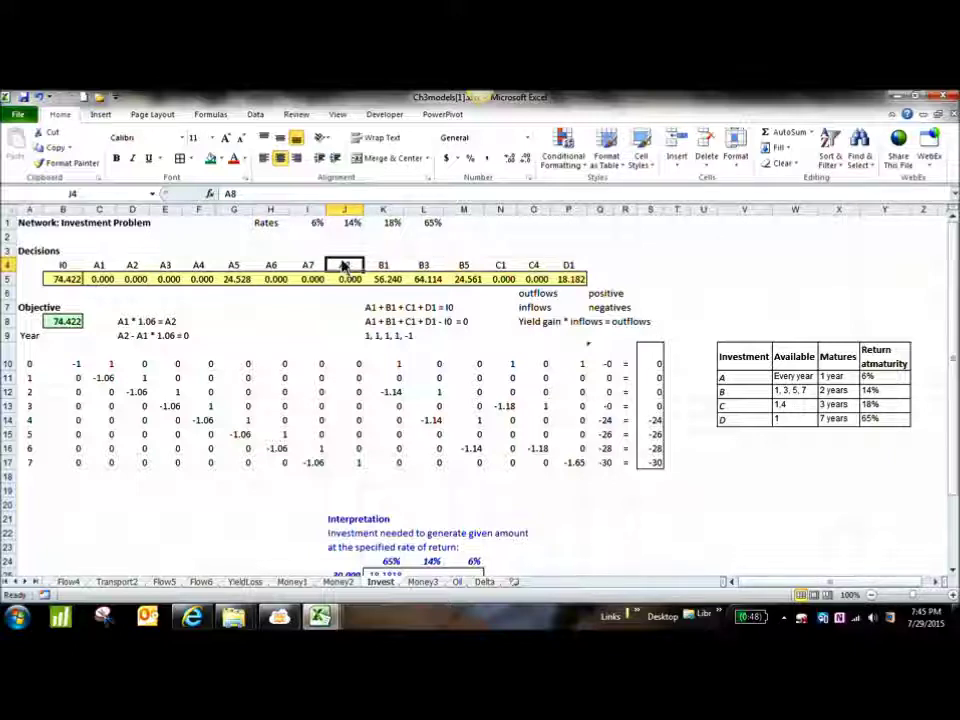
pyautogui.click(383, 266)
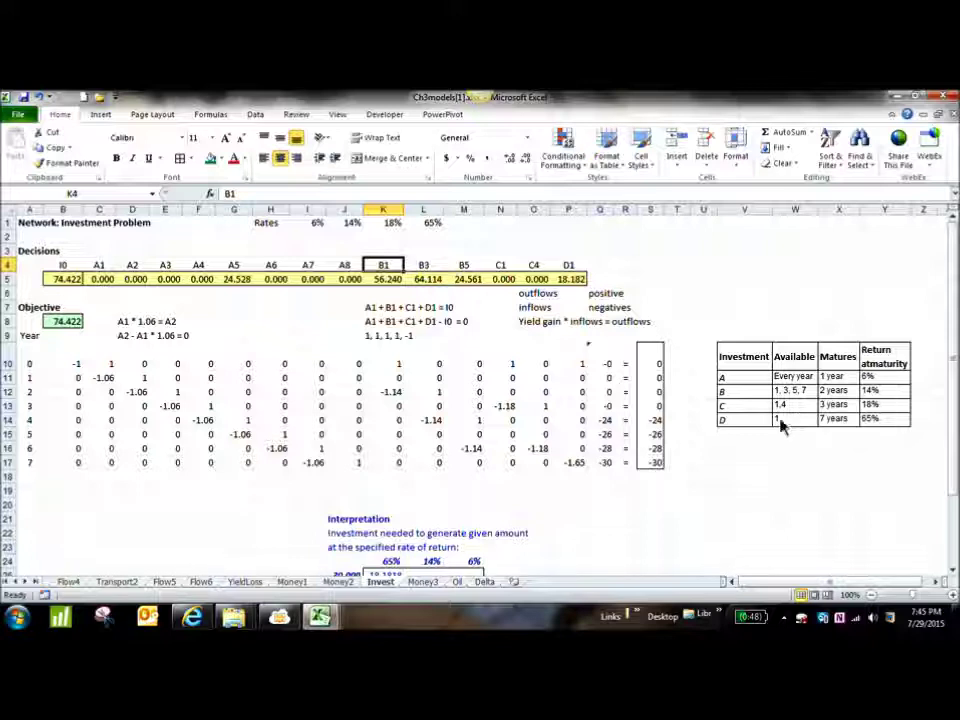
pyautogui.click(568, 265)
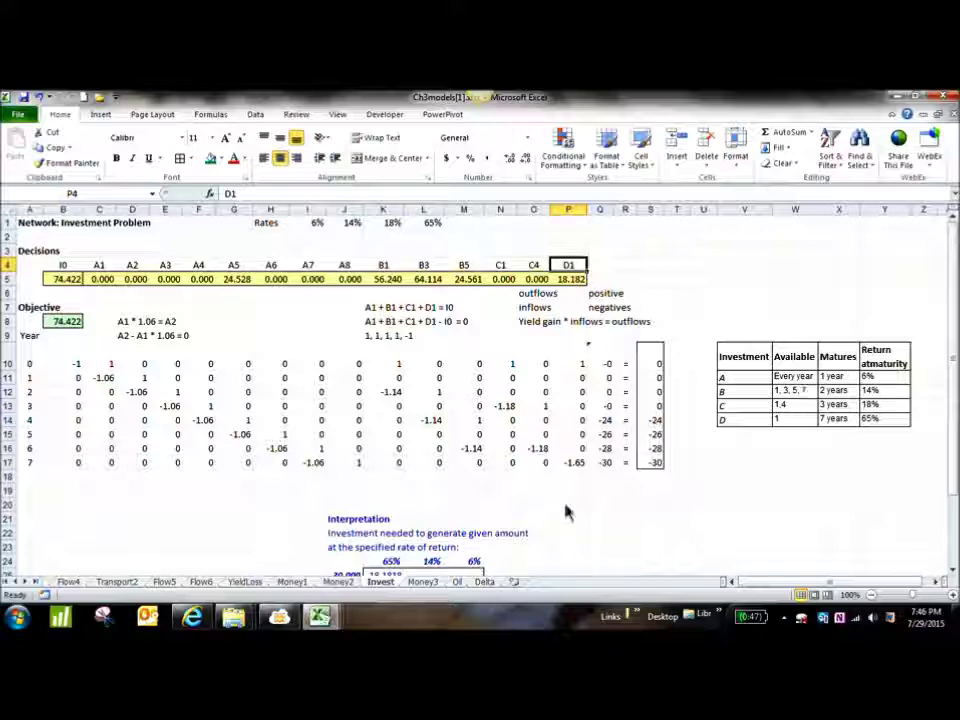
# Switch to the textbook in the browser and try to open Chapter 3's Exercises section.
pyautogui.click(196, 619)
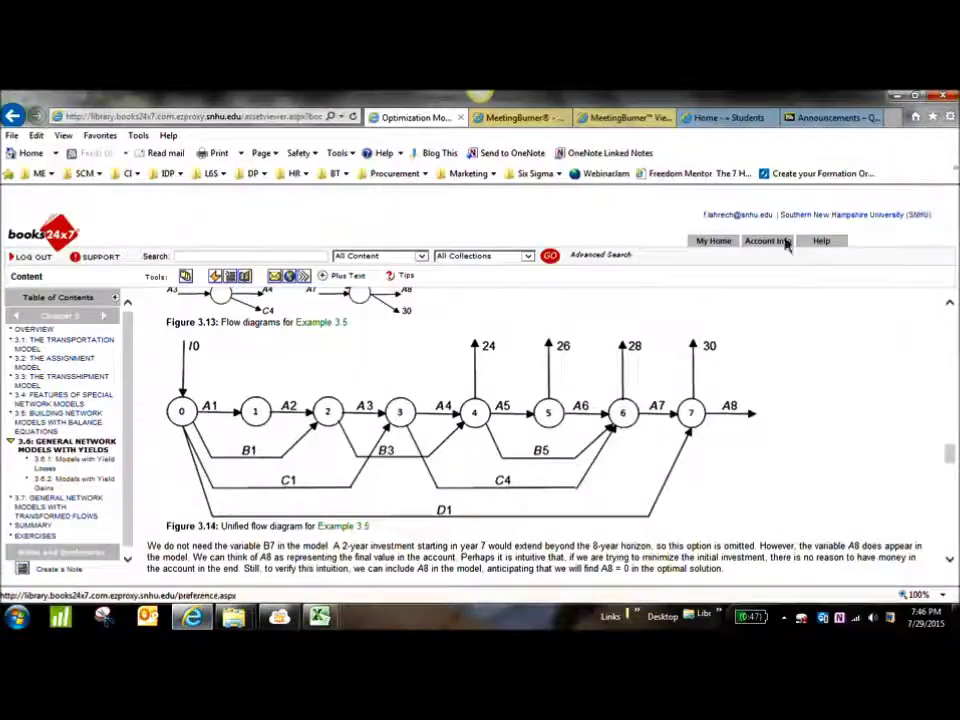
pyautogui.rightClick(34, 537)
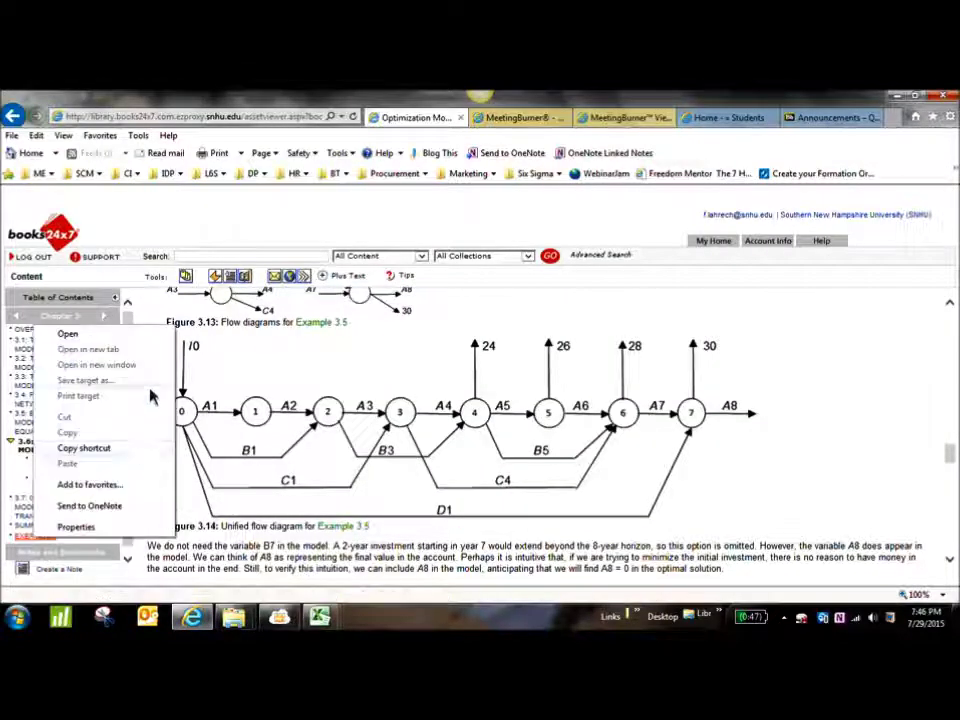
pyautogui.click(70, 334)
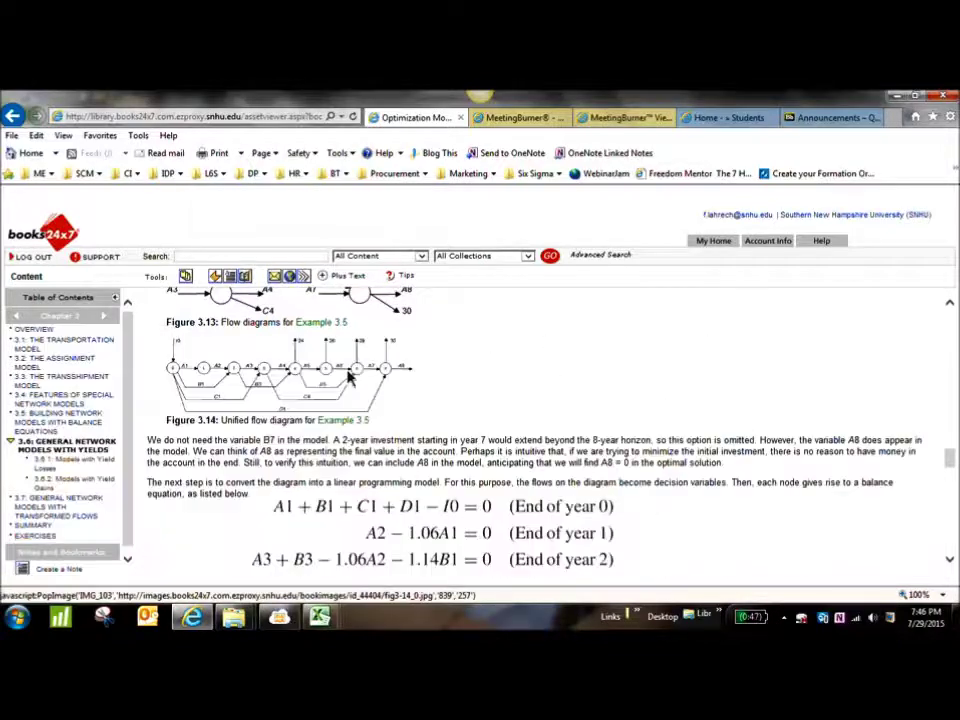
pyautogui.click(34, 537)
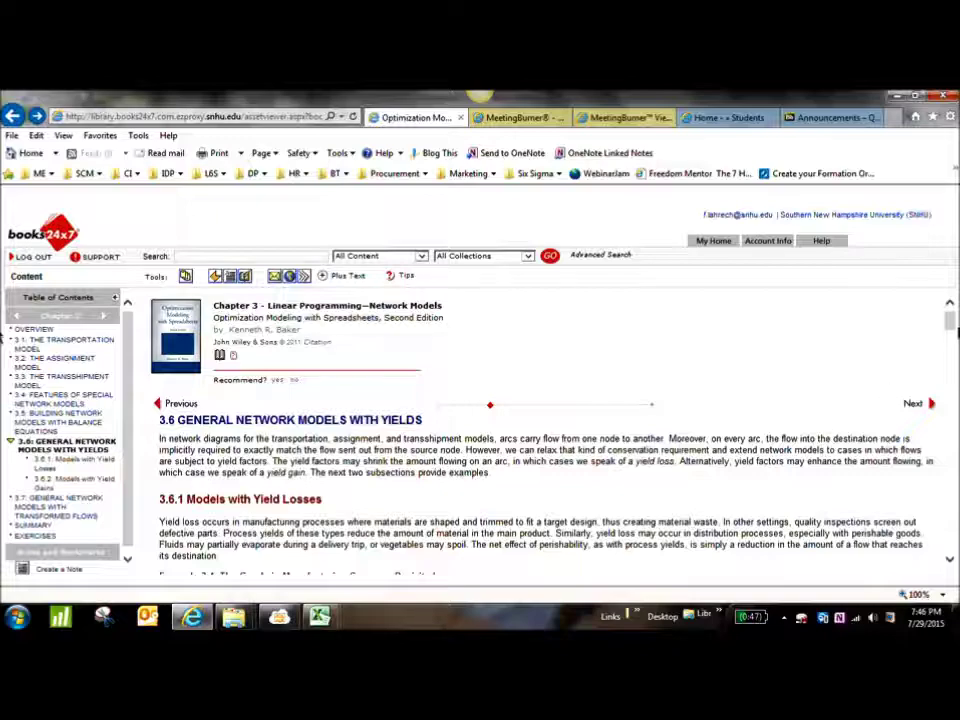
# Find the end-of-year balance equations for Example 3.5 in section 3.6 of the textbook.
pyautogui.scroll(-10, 3, 385)
pyautogui.scroll(3, 3, 385)
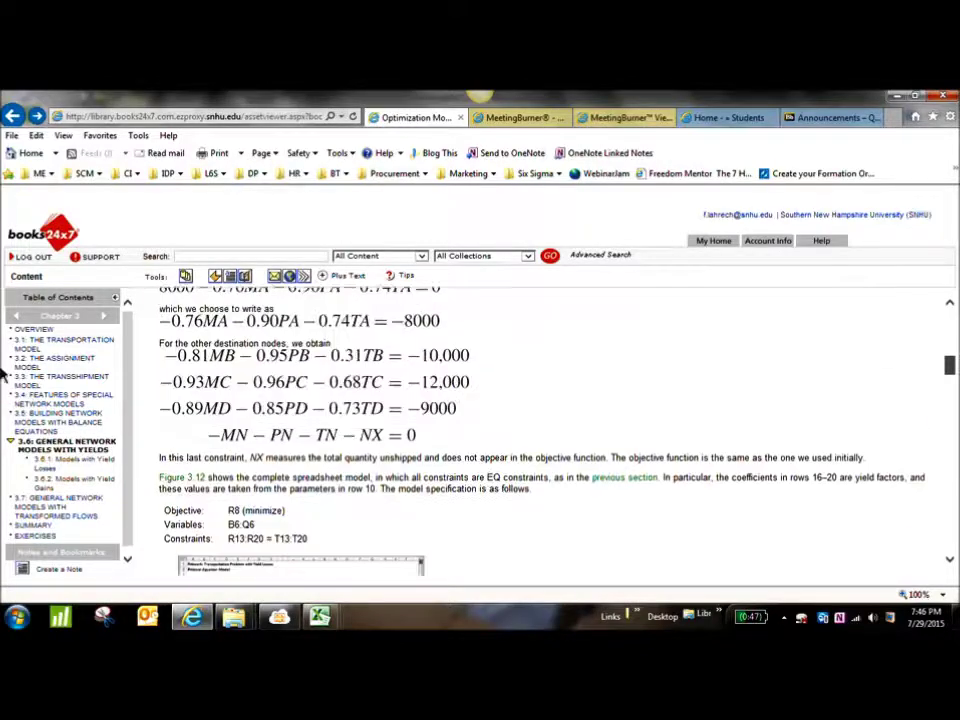
pyautogui.scroll(-10, 3, 385)
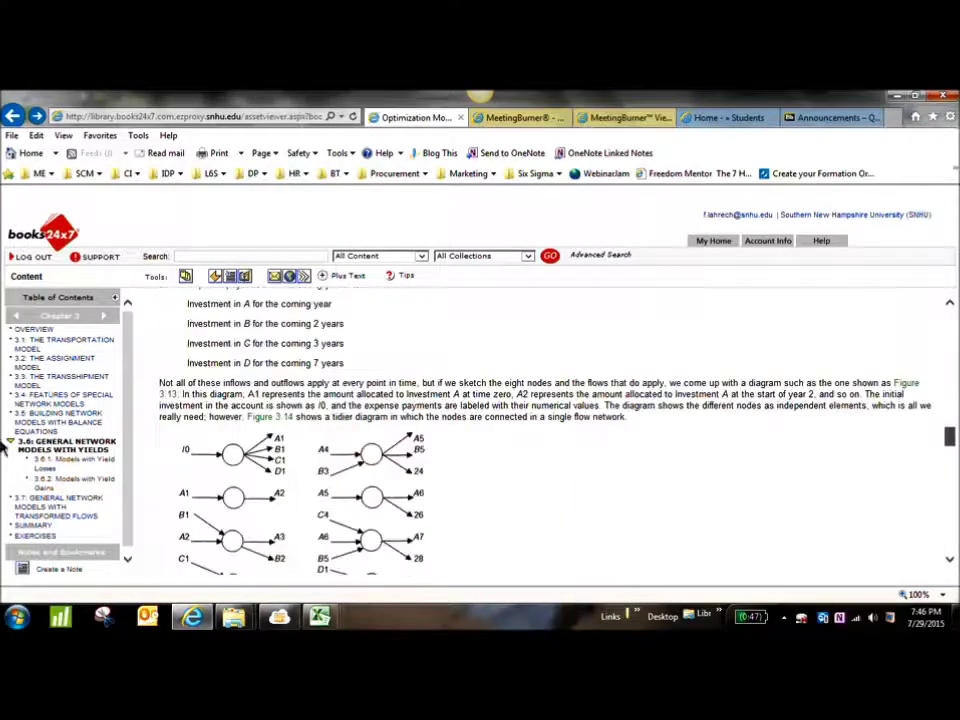
pyautogui.scroll(-8, 4, 452)
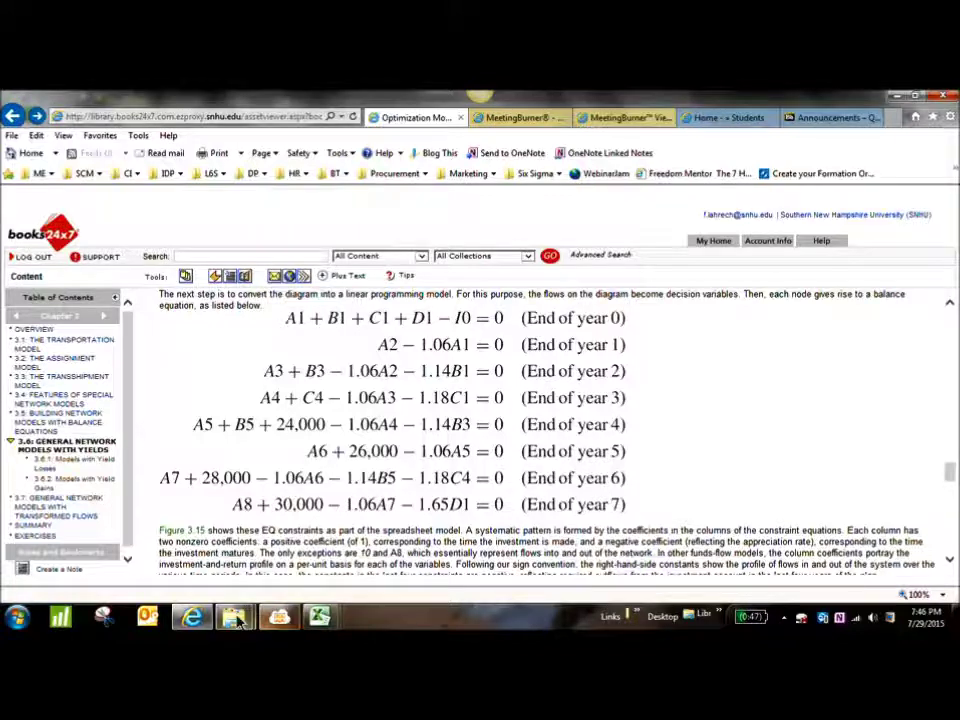
# Switch to the MeetingBurner meeting page and open the Q&A window to read the participants' questions.
pyautogui.moveTo(265, 621)
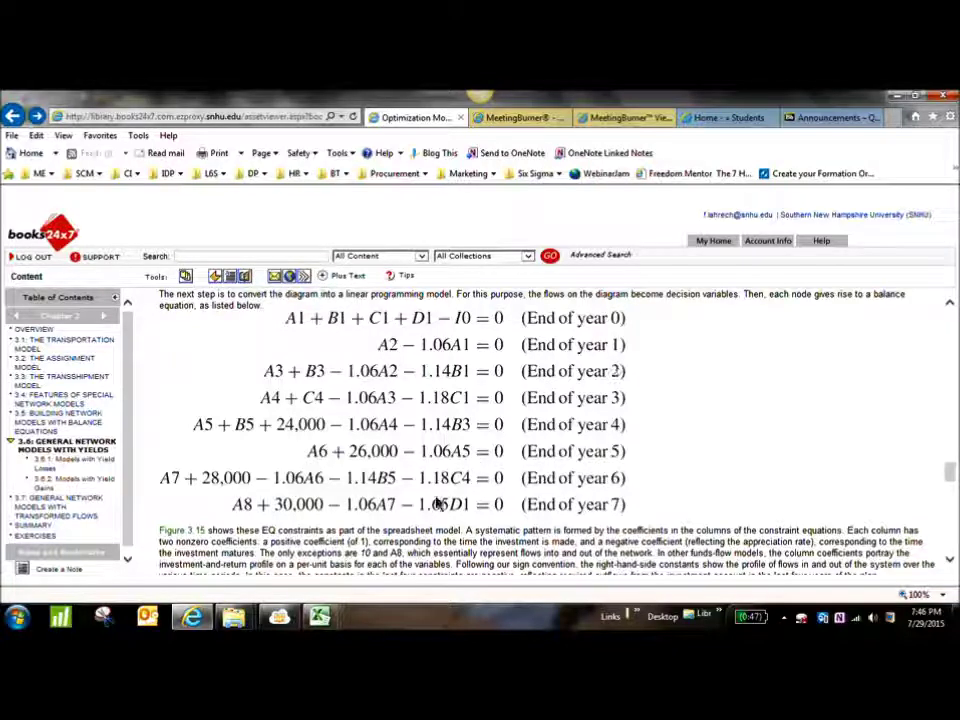
pyautogui.click(274, 617)
pyautogui.click(274, 617)
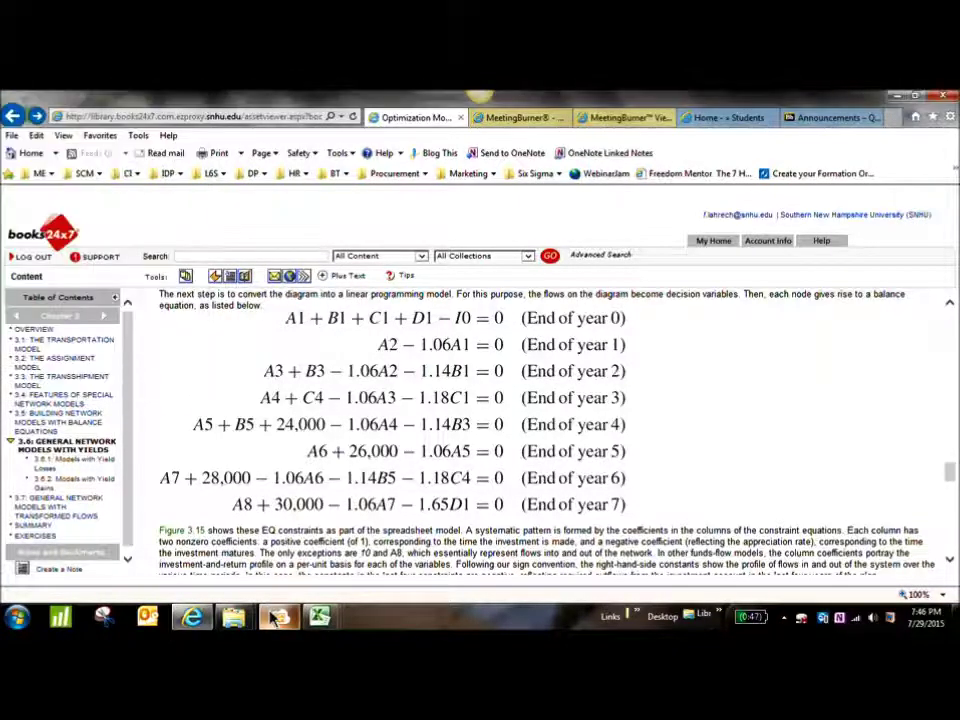
pyautogui.click(634, 117)
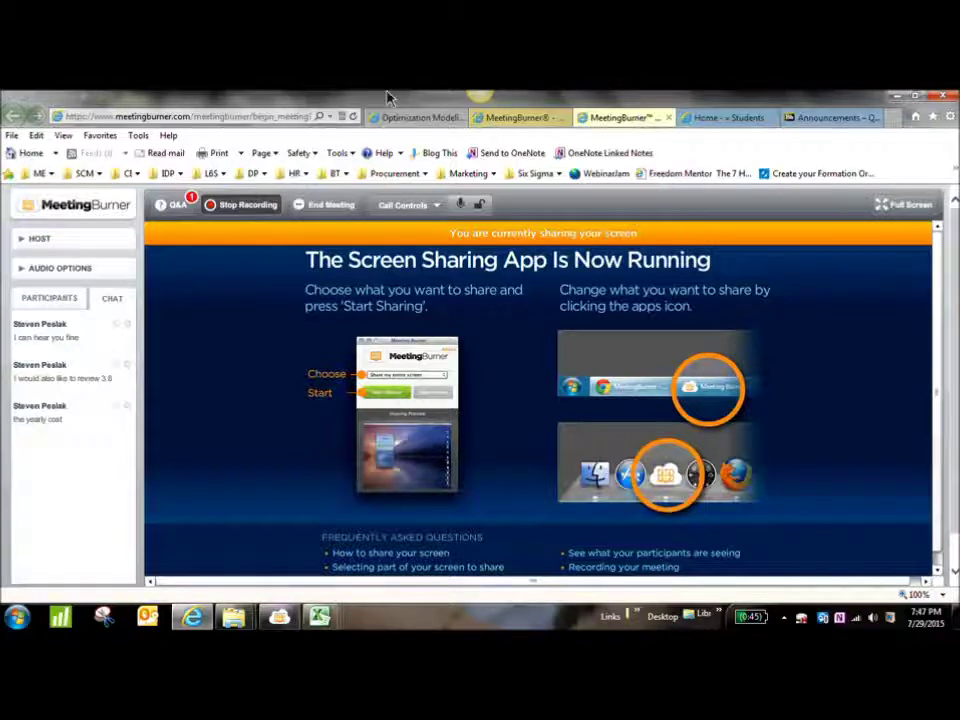
pyautogui.click(174, 207)
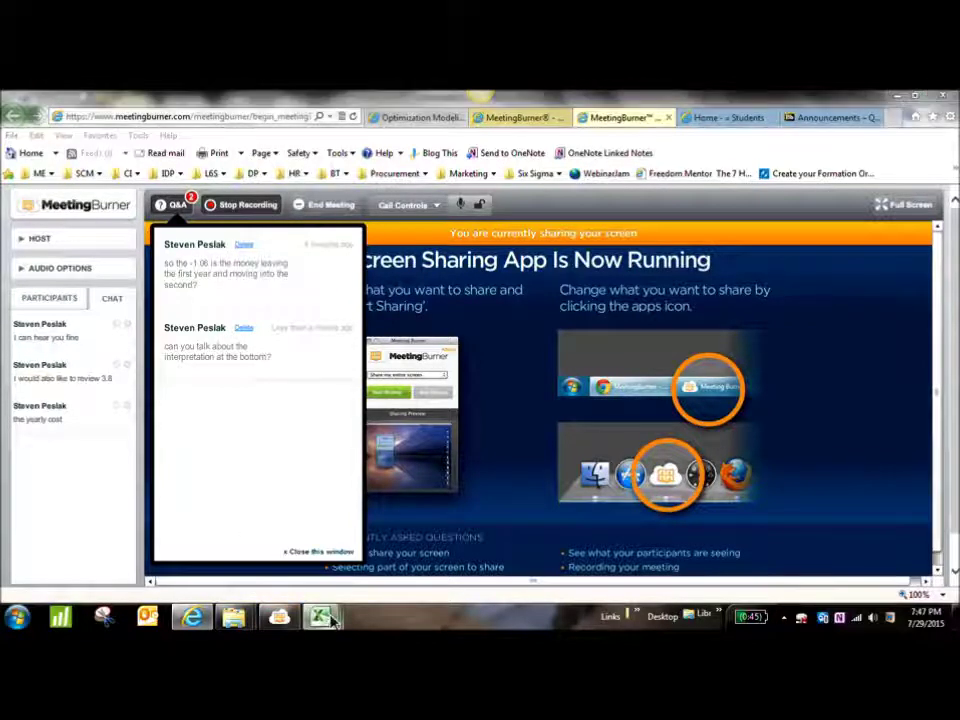
# Return to the Invest sheet in Excel and examine the Interpretation table in J24:M30 alongside the model.
pyautogui.moveTo(330, 618)
pyautogui.click(573, 560)
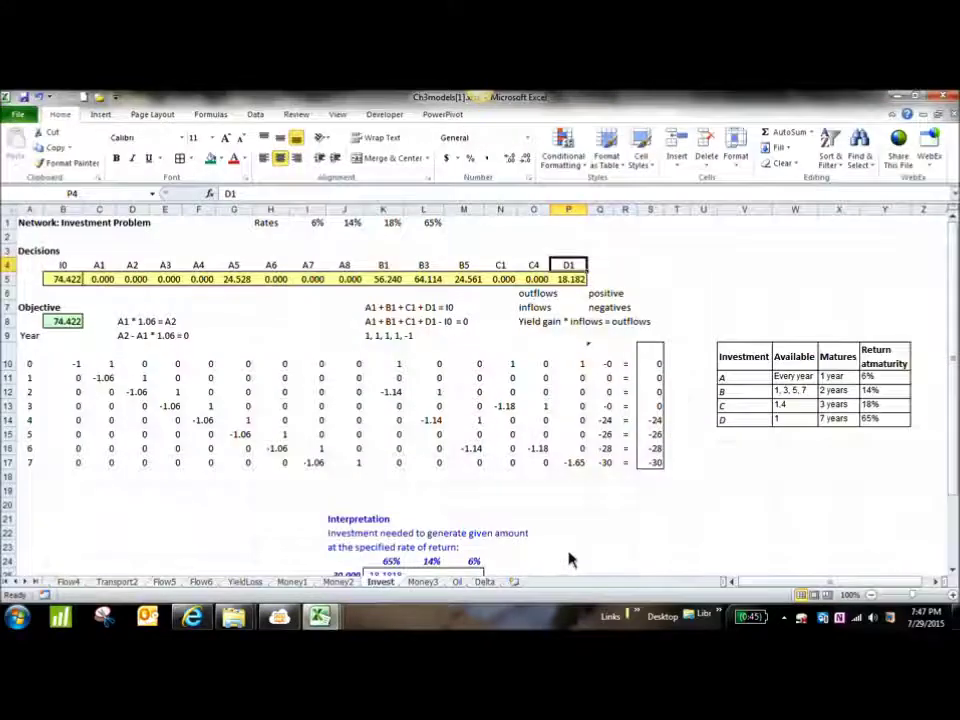
pyautogui.scroll(-2, 3, 425)
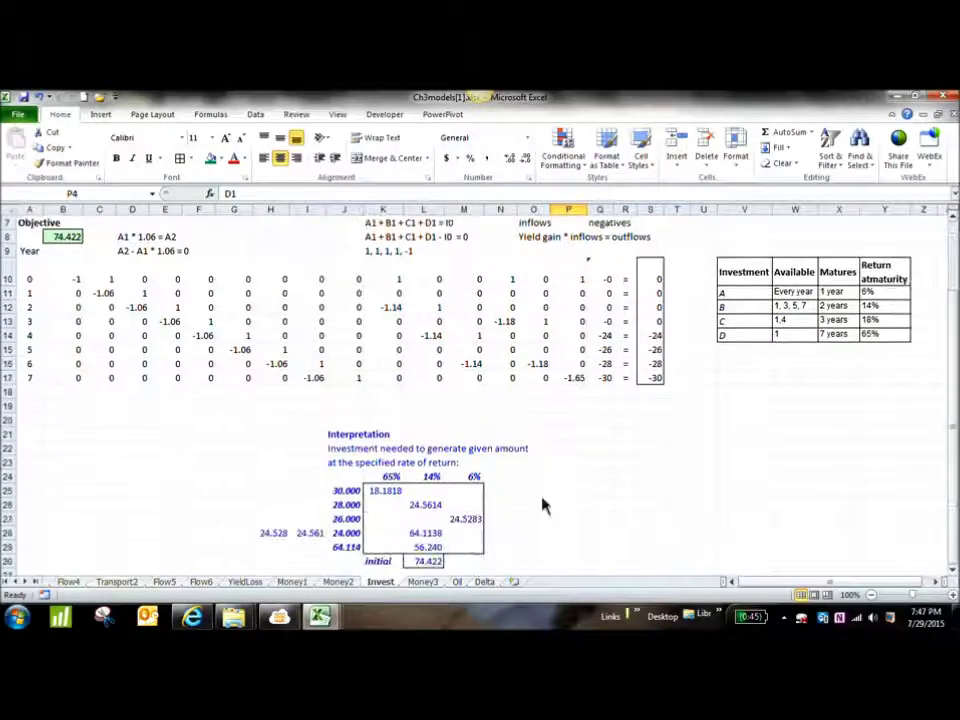
pyautogui.moveTo(350, 478); pyautogui.dragTo(478, 572)
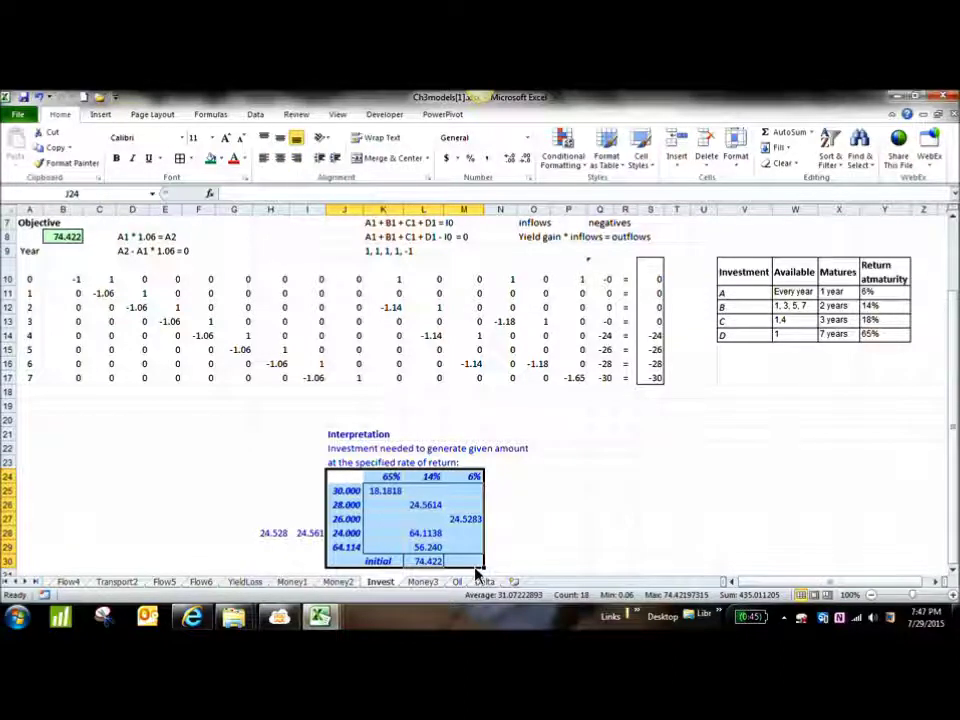
pyautogui.click(600, 505)
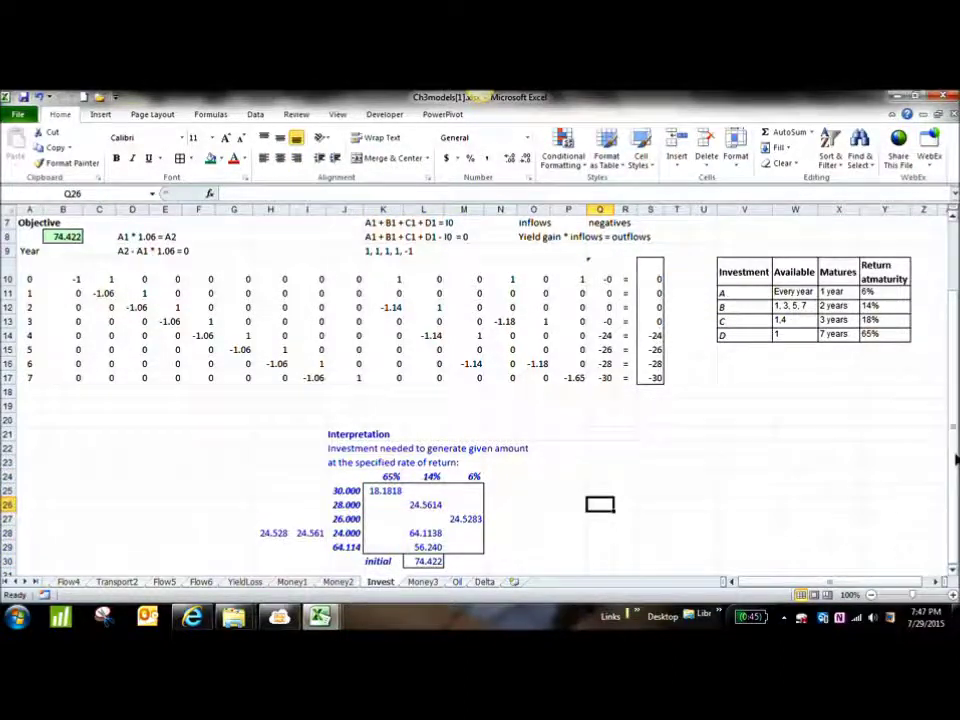
pyautogui.scroll(2, 955, 458)
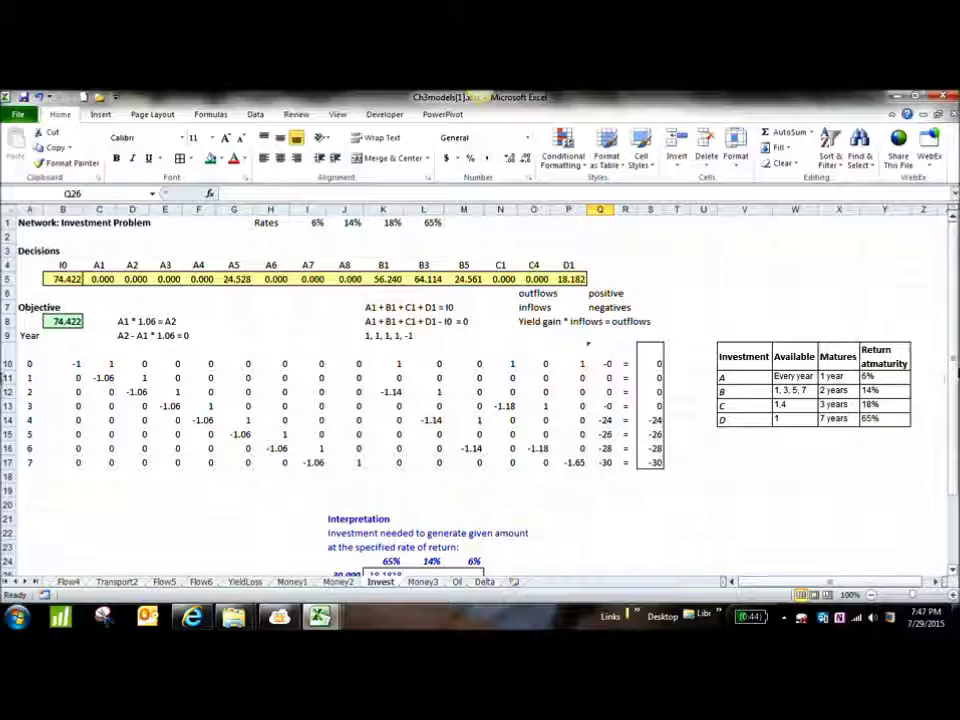
# Clear the explanatory equations and sign notes from K6:S9 and D8:F9 on the Invest sheet.
pyautogui.moveTo(372, 292); pyautogui.dragTo(649, 343)
pyautogui.press('Delete')
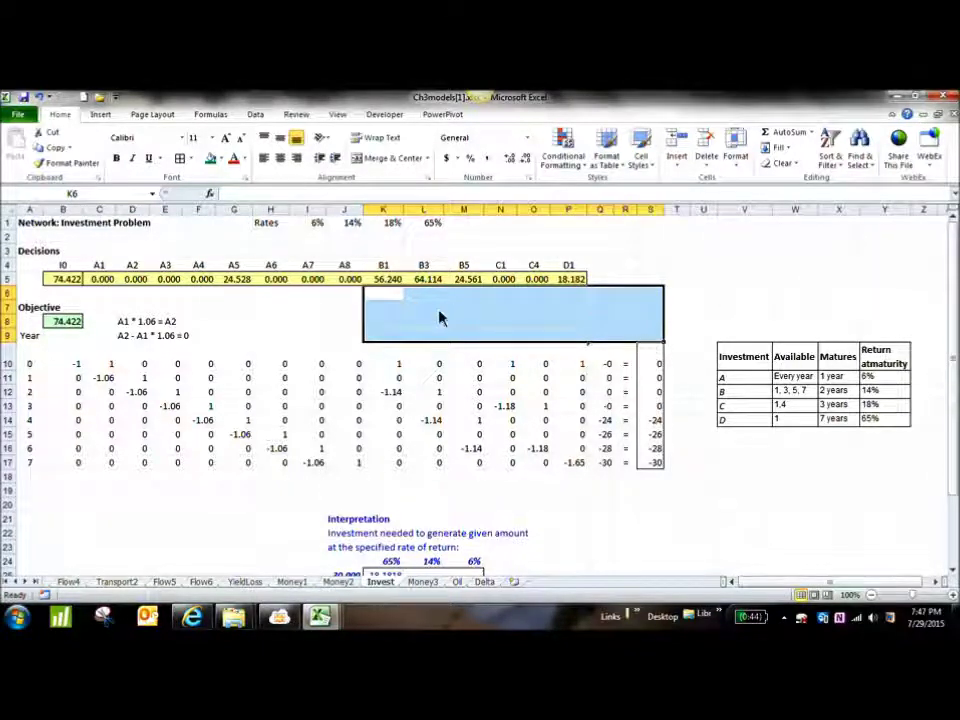
pyautogui.moveTo(126, 321); pyautogui.dragTo(189, 339)
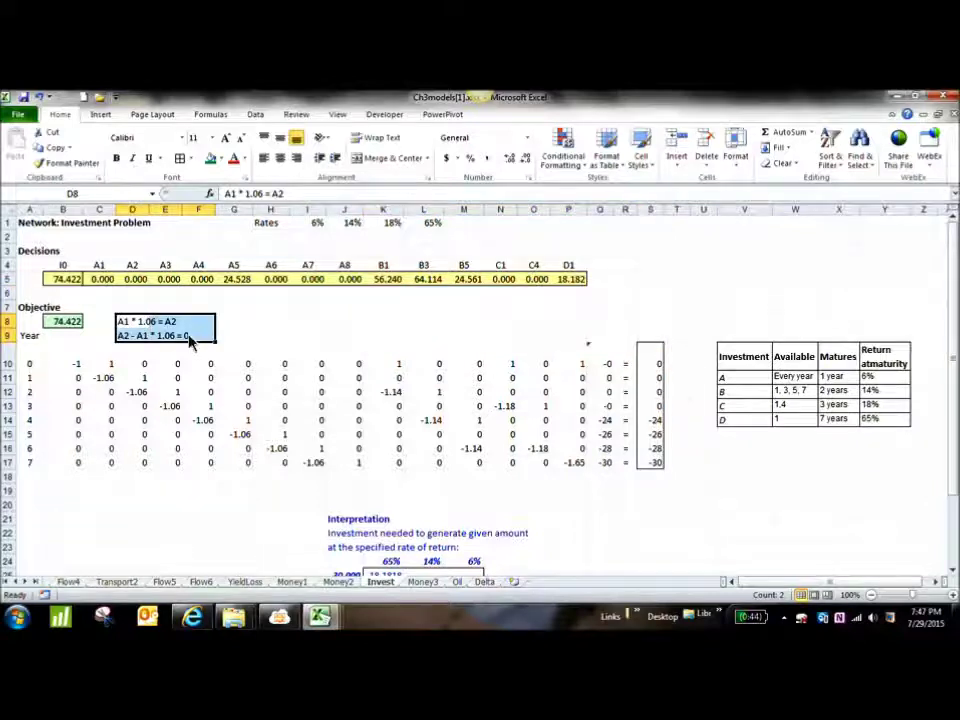
pyautogui.press('Delete')
pyautogui.click(352, 357)
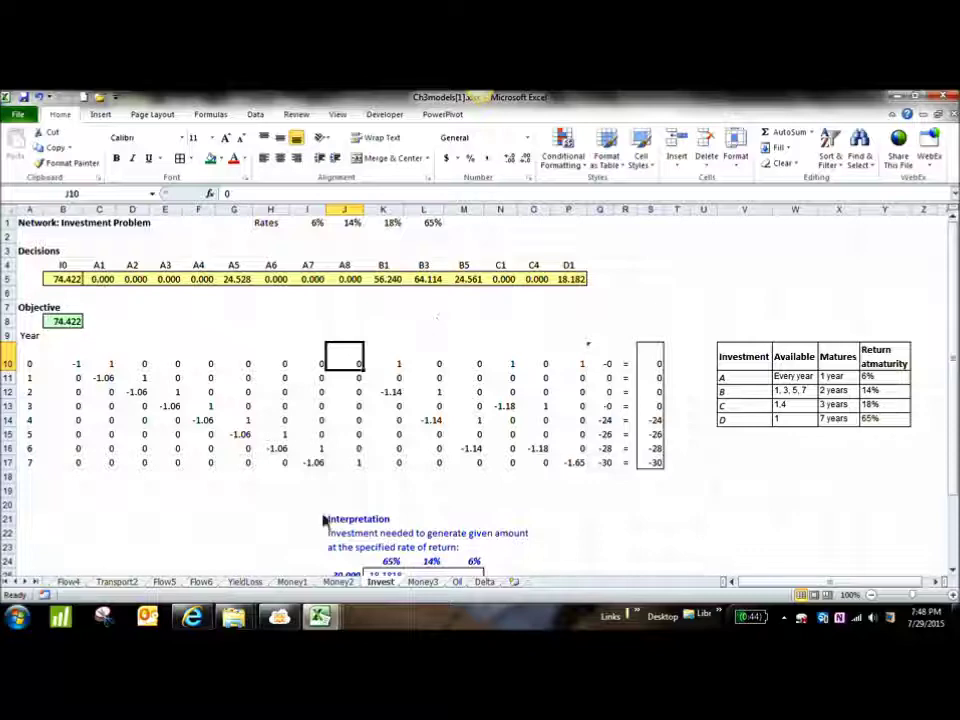
# Switch to the browser's course announcements to check the Exercise 3.8 guidance in the Module Three problem set, and return to the Ch3models[1] workbook in Excel.
pyautogui.click(192, 617)
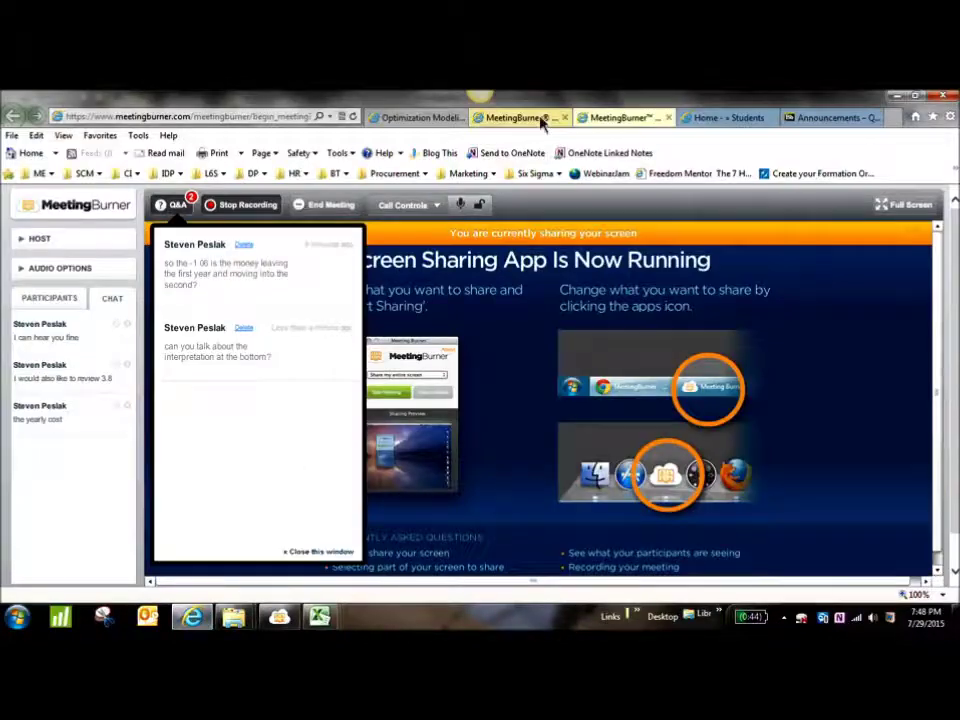
pyautogui.click(825, 118)
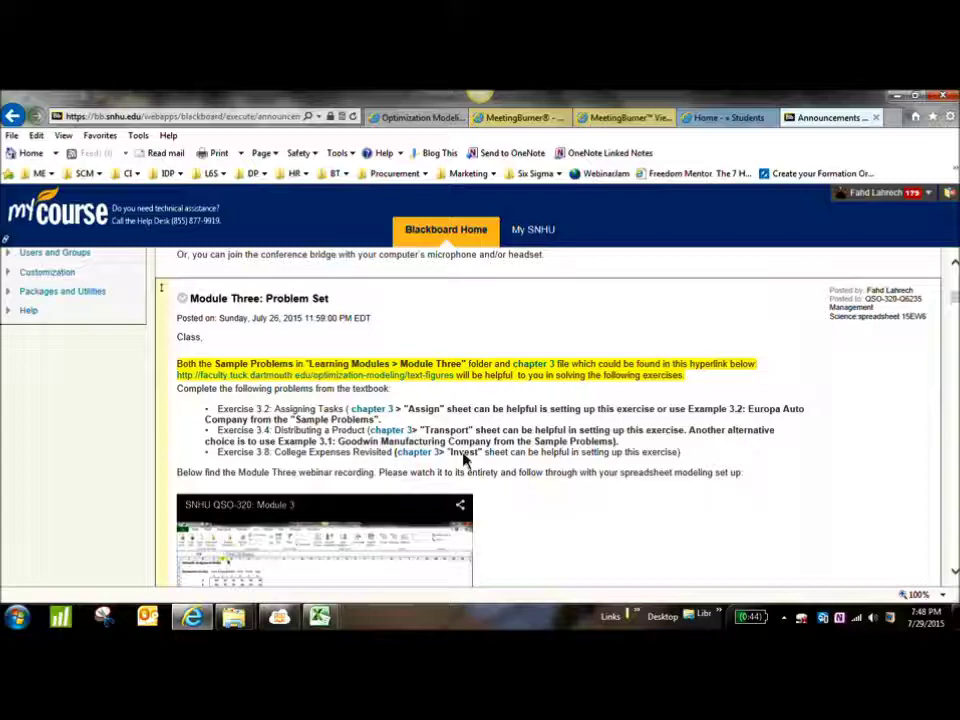
pyautogui.click(320, 617)
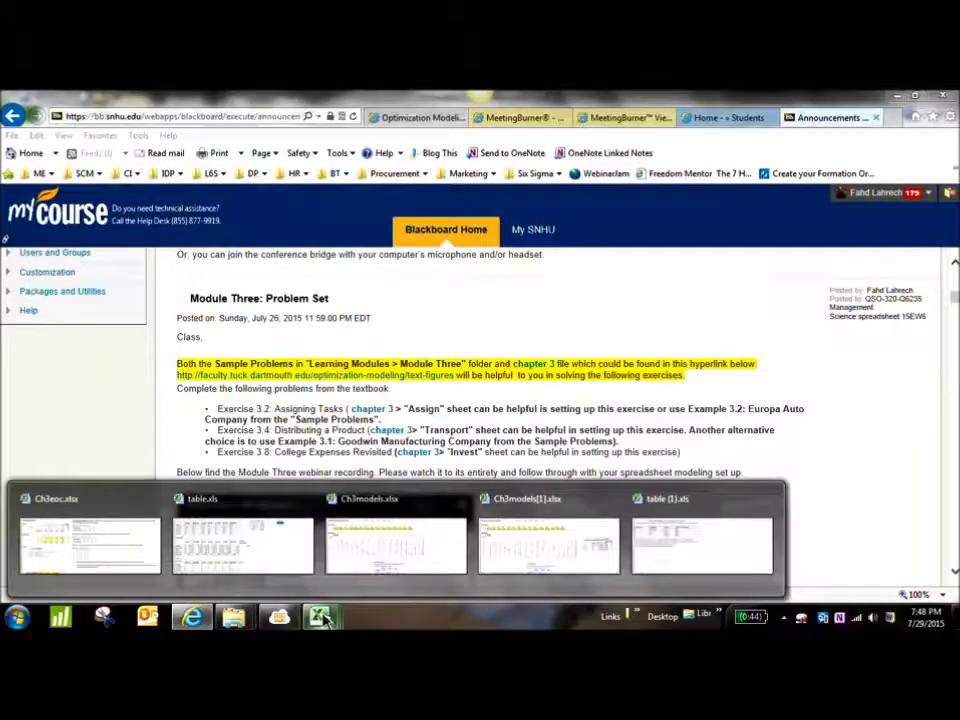
pyautogui.click(576, 561)
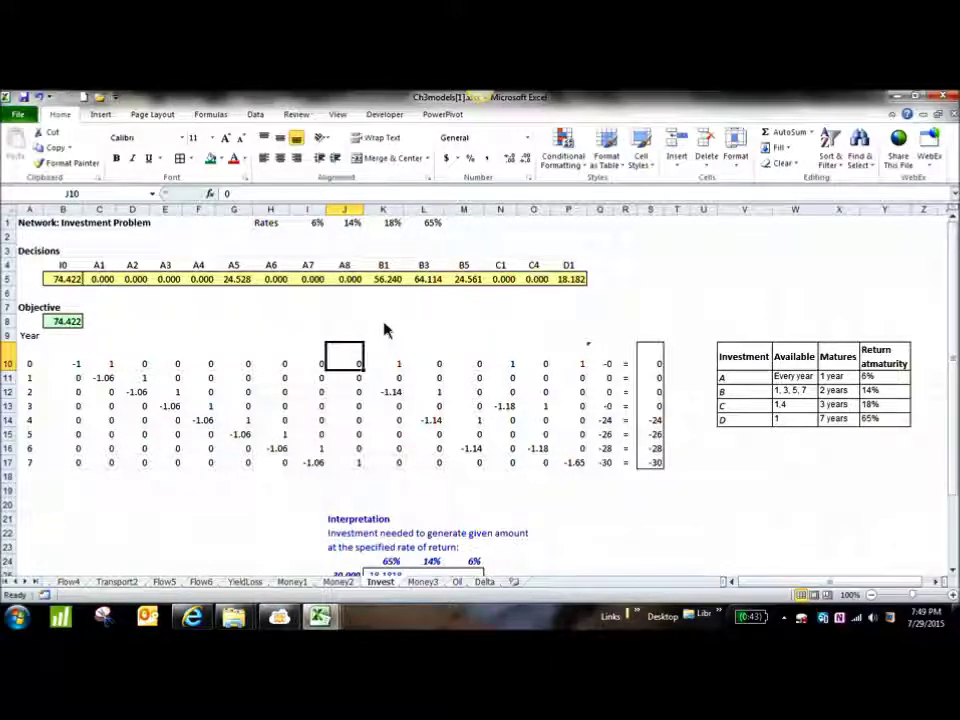
# Examine the yearly cost constants in S14:S17 and the decision values for A5, B1, B3 and I0 in row 5.
pyautogui.moveTo(952, 322); pyautogui.dragTo(952, 342)
pyautogui.moveTo(5, 397); pyautogui.dragTo(5, 397)
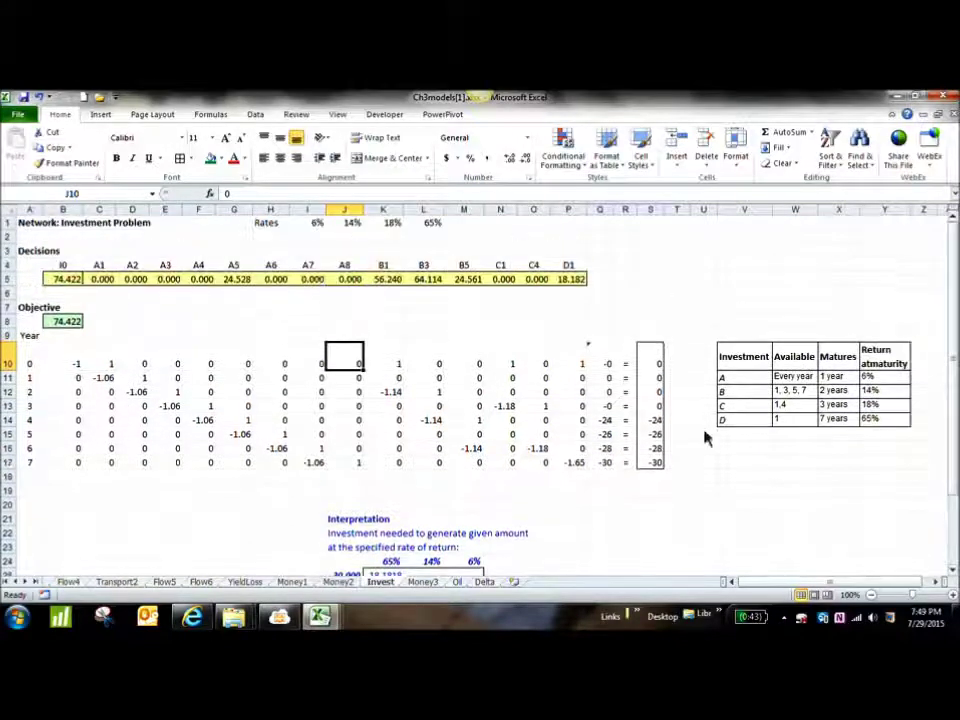
pyautogui.moveTo(655, 424); pyautogui.dragTo(658, 463)
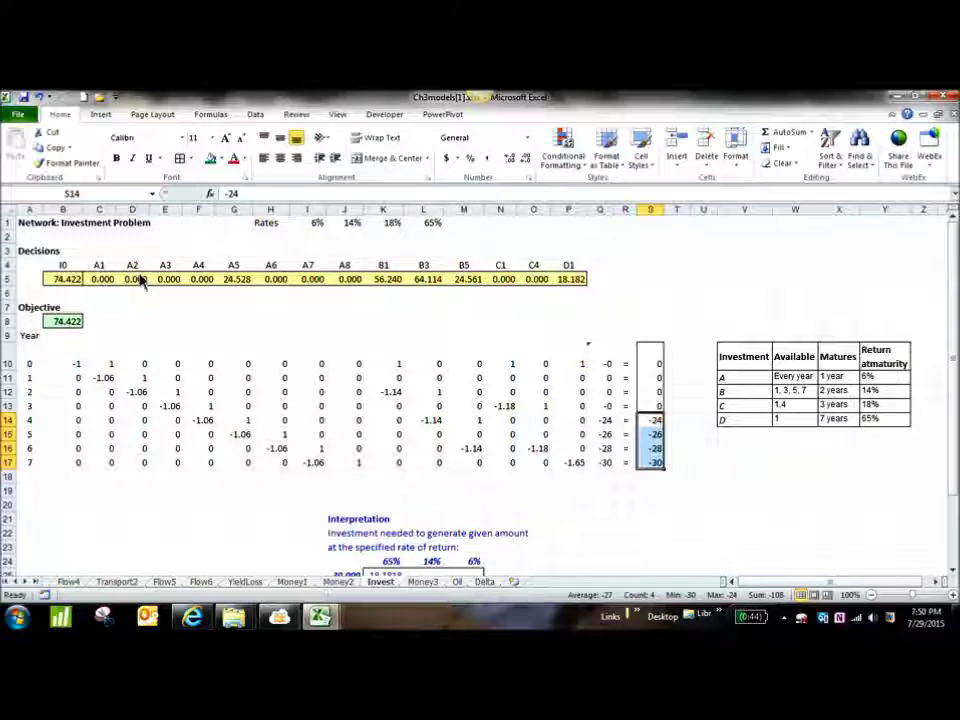
pyautogui.click(238, 282)
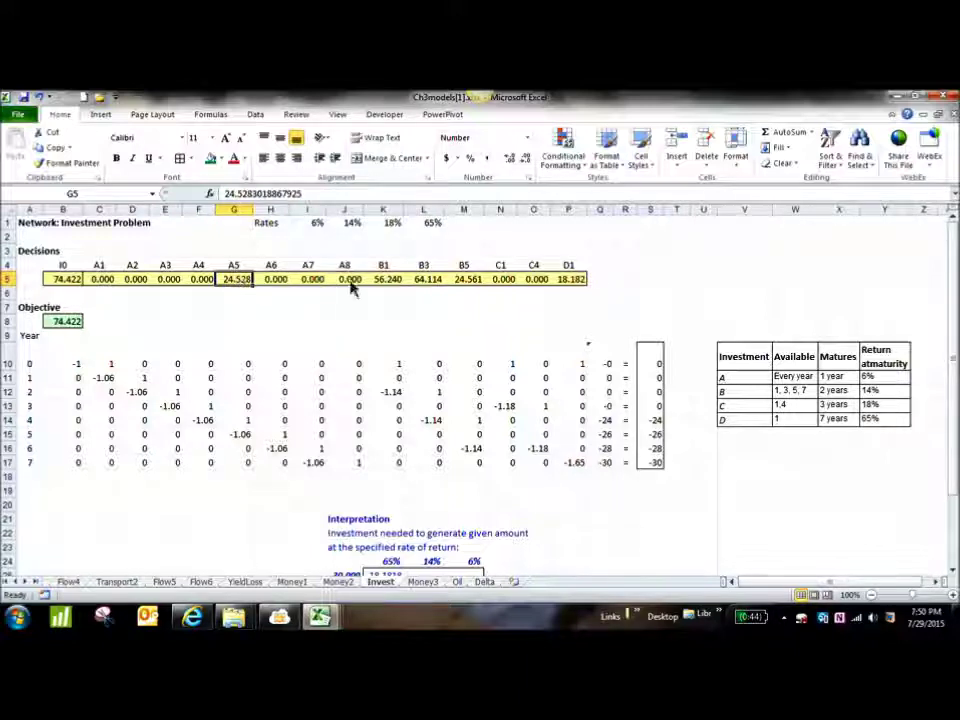
pyautogui.click(389, 284)
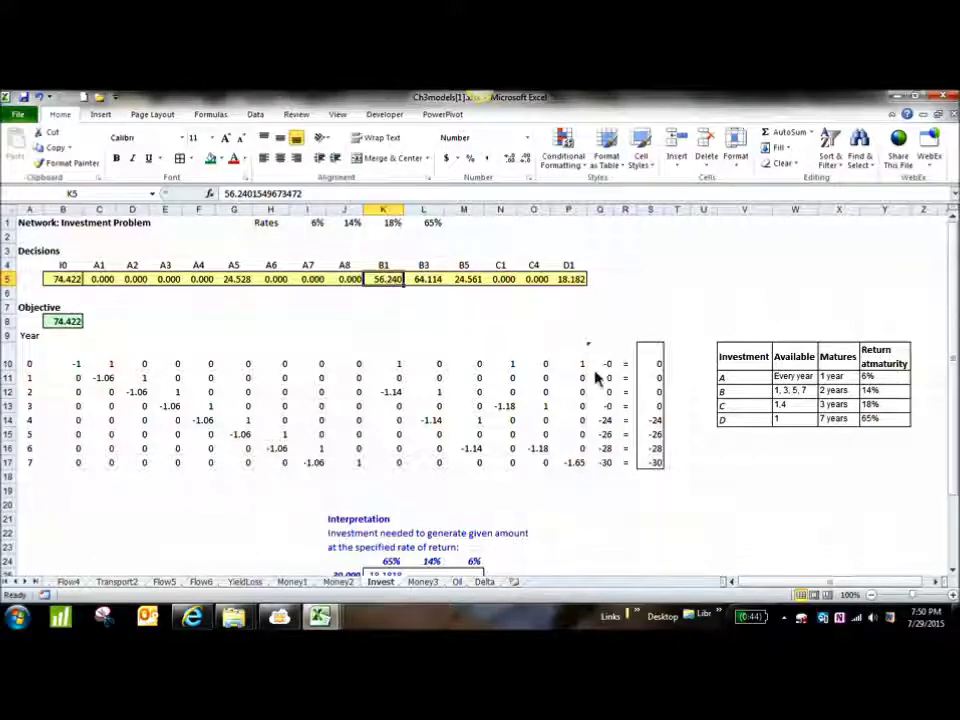
pyautogui.click(427, 285)
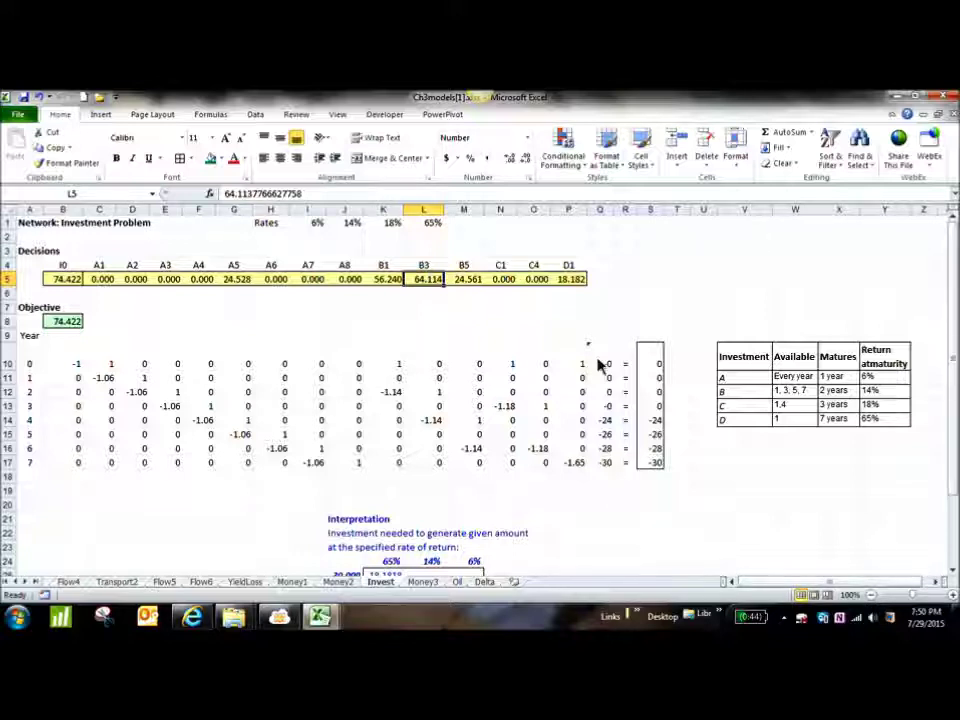
pyautogui.click(70, 284)
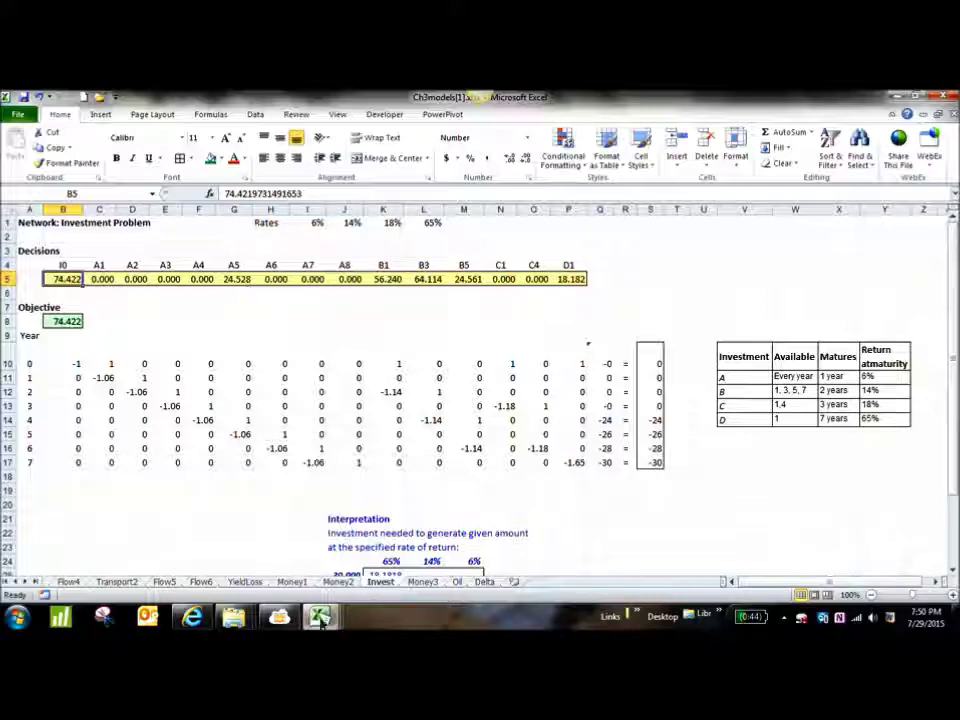
# View the investment network diagram on the Money3 sheet and return to the Invest sheet.
pyautogui.moveTo(320, 617)
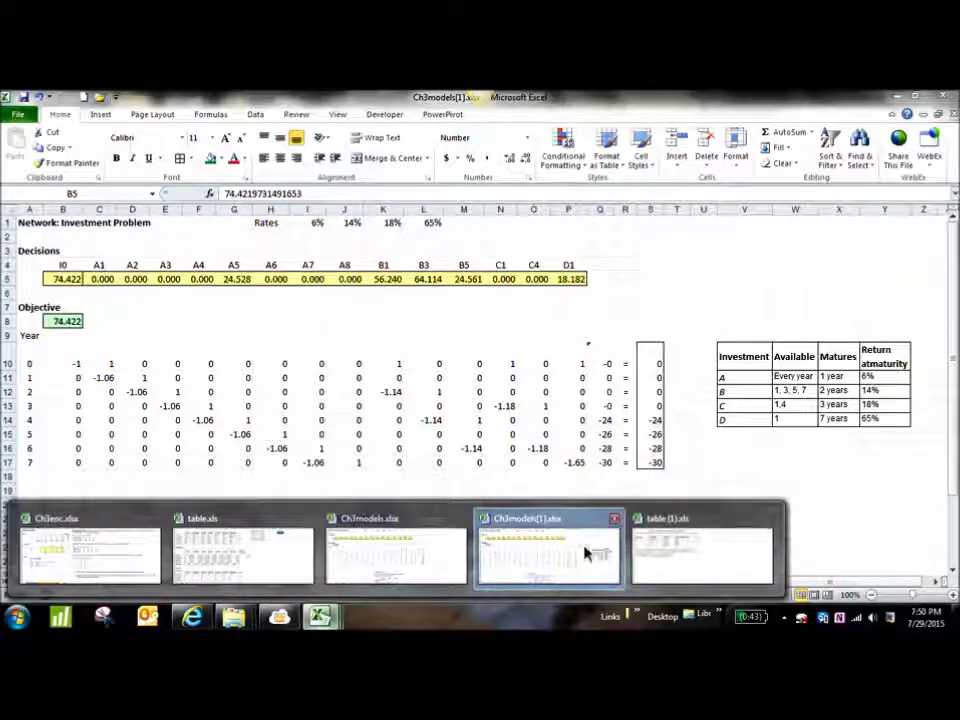
pyautogui.click(419, 583)
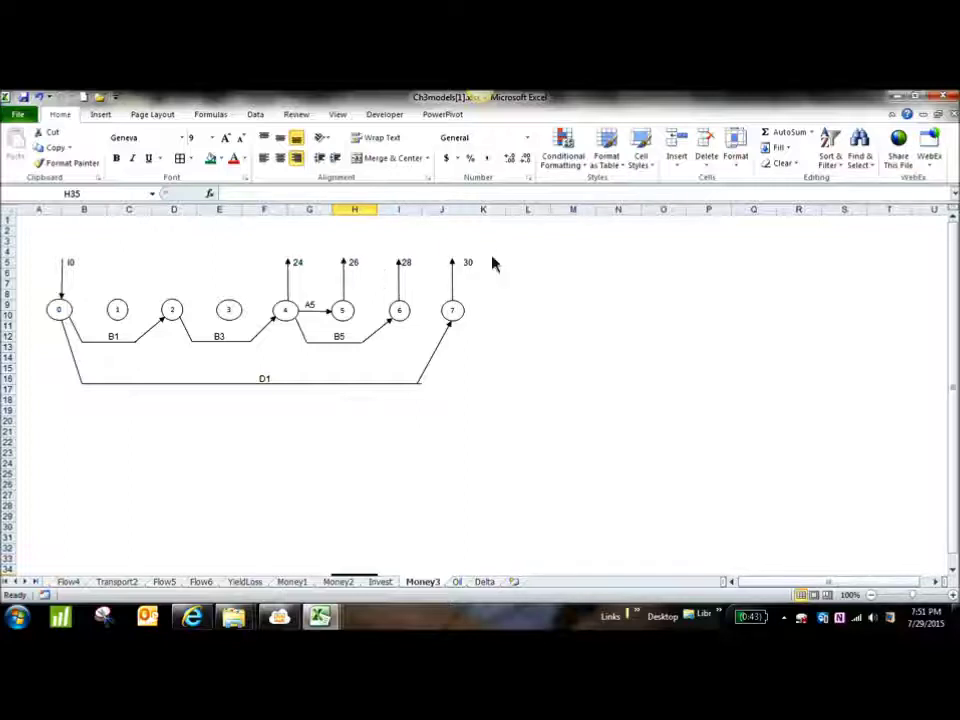
pyautogui.click(380, 582)
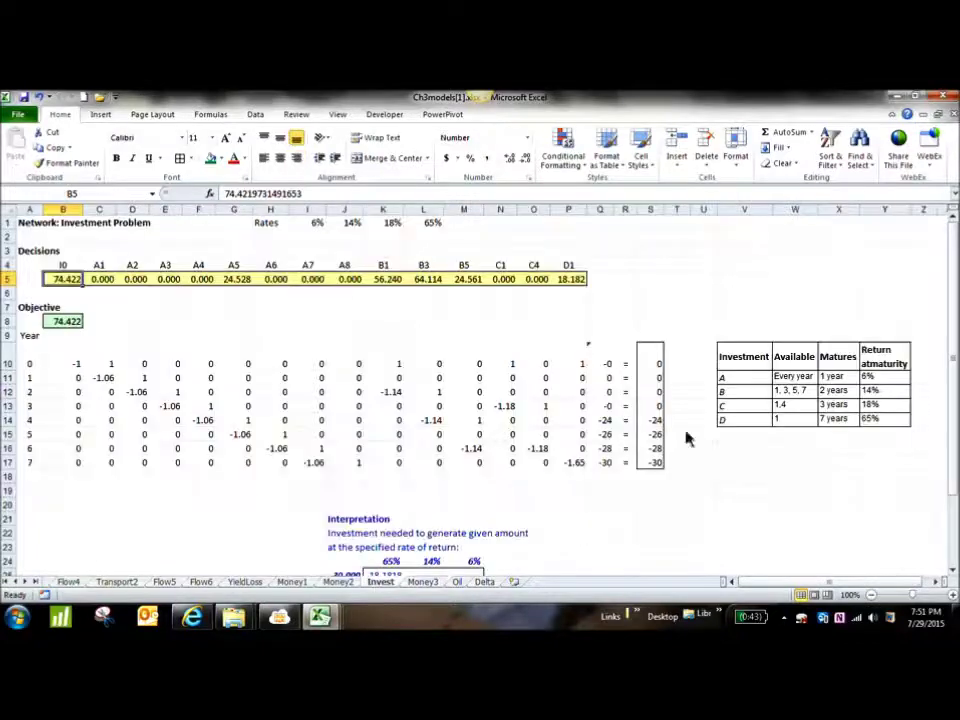